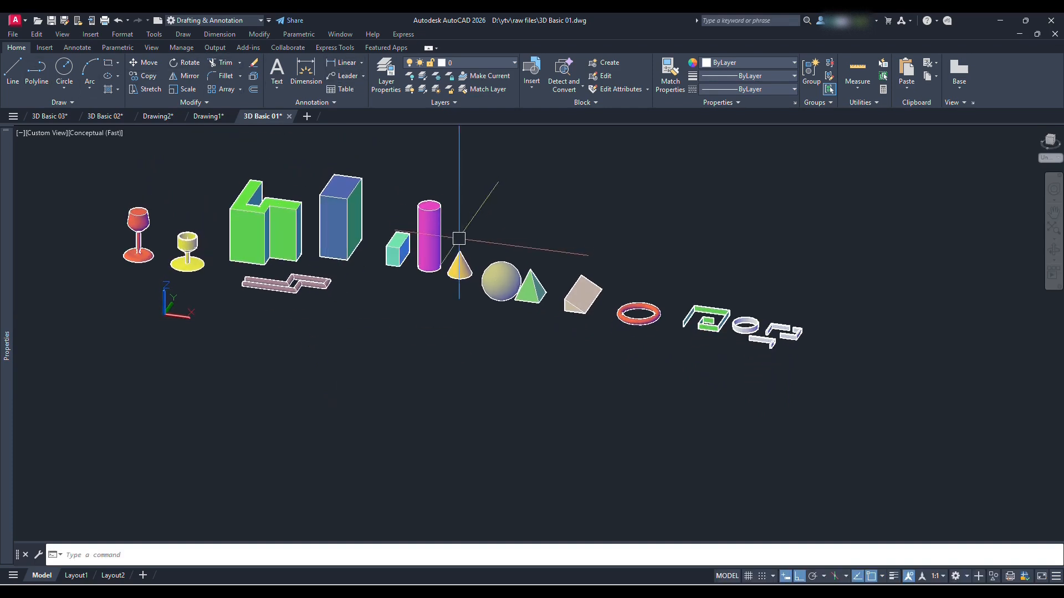
# Examine the row of basic 3D solids in the 3D Basic 01 drawing from several angles
pyautogui.moveTo(379, 274); pyautogui.dragTo(415, 384, button='middle')
pyautogui.keyDown('shift'); pyautogui.moveTo(483, 383); pyautogui.dragTo(466, 421, button='middle'); pyautogui.keyUp('shift')
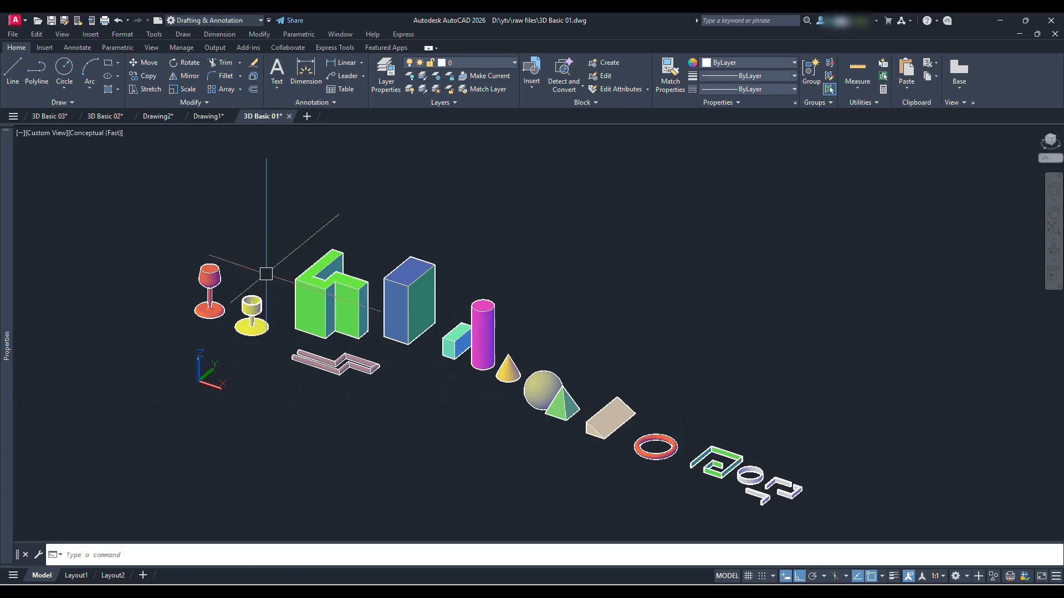
pyautogui.click(172, 222)
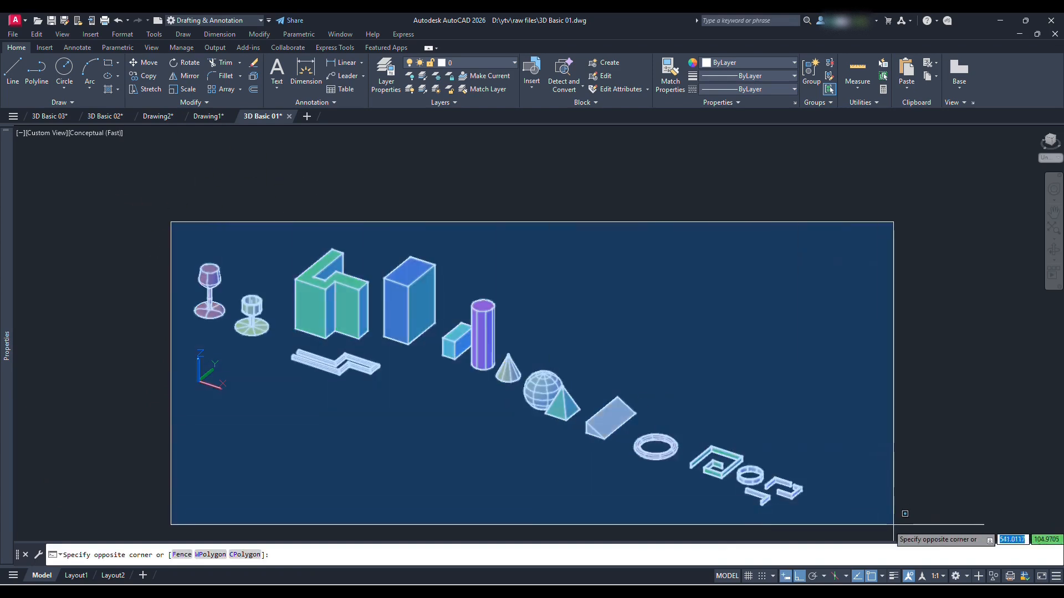
pyautogui.click(893, 524)
pyautogui.press('Escape')
pyautogui.scroll(3, 460, 316)
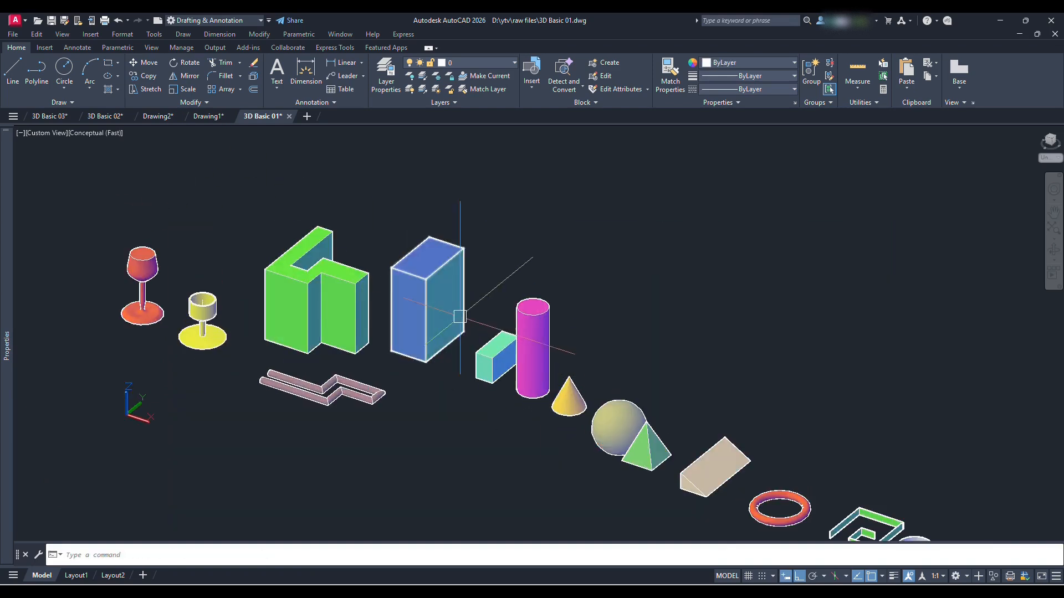
pyautogui.moveTo(460, 316); pyautogui.dragTo(437, 271, button='middle')
pyautogui.moveTo(588, 350); pyautogui.dragTo(450, 274, button='middle')
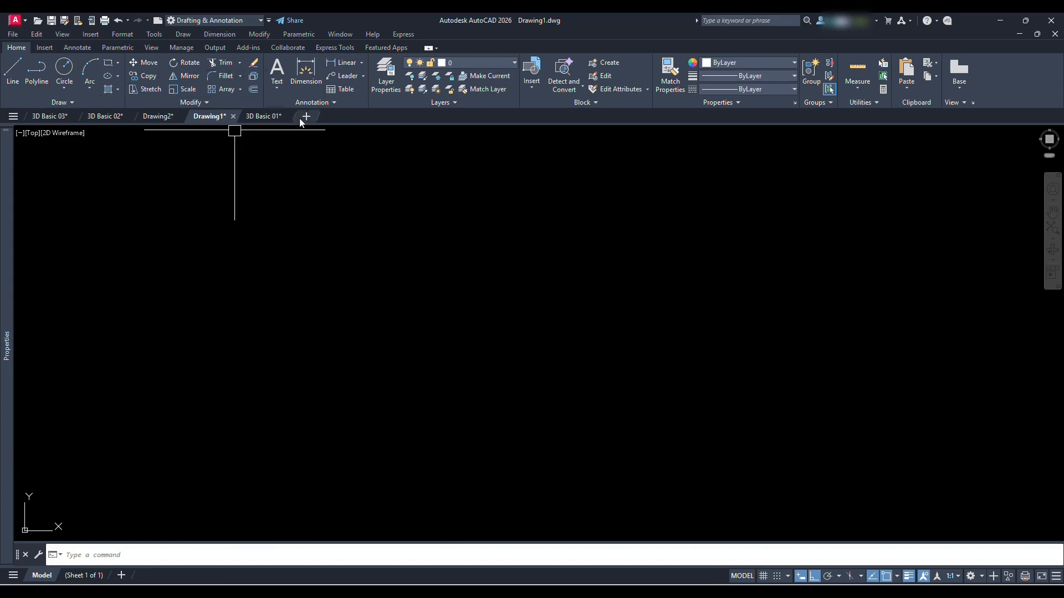
# Draw a circle and a rectangle side by side in Drawing1
pyautogui.keyDown('shift'); pyautogui.moveTo(202, 394); pyautogui.dragTo(410, 371, button='middle'); pyautogui.keyUp('shift')
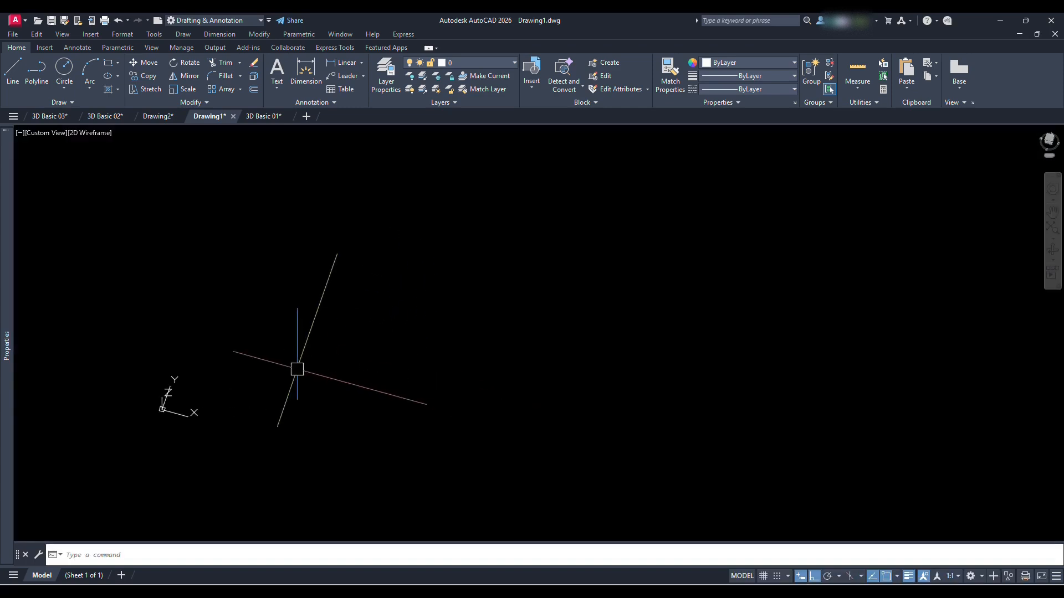
pyautogui.write('c')
pyautogui.press('Return')
pyautogui.click(226, 380)
pyautogui.click(261, 380)
pyautogui.write('rec')
pyautogui.press('Return')
pyautogui.click(326, 340)
pyautogui.click(391, 412)
# Extrude the circle and the rectangle upward together into a cylinder and a box
pyautogui.write('ext')
pyautogui.press('Return')
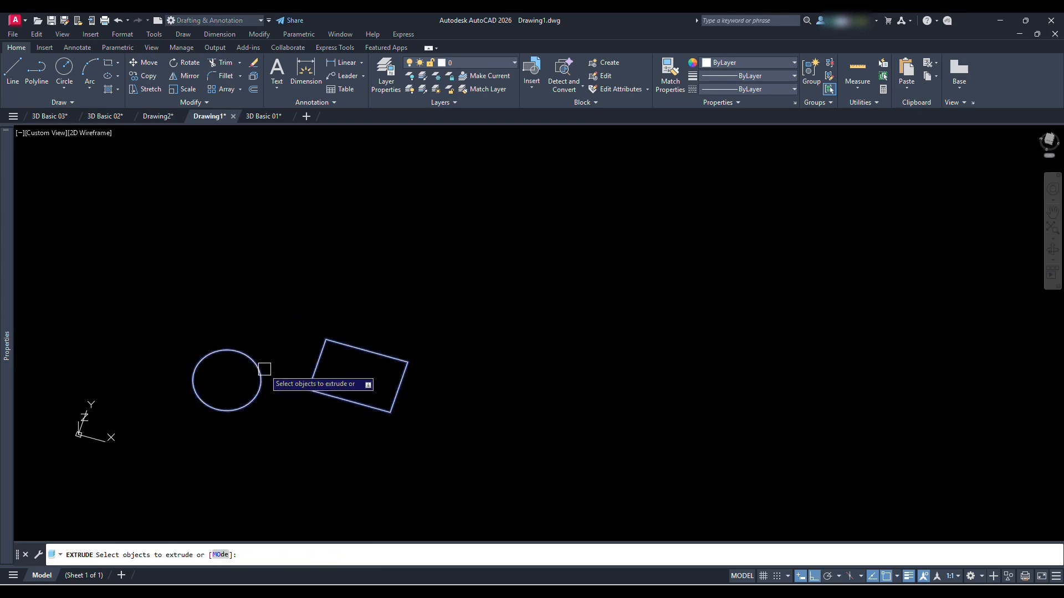
pyautogui.press('Return')
pyautogui.click(289, 271)
pyautogui.moveTo(301, 340)
pyautogui.keyDown('shift'); pyautogui.mouseDown(button='middle')
pyautogui.moveTo(373, 325)
pyautogui.moveTo(287, 345)
pyautogui.mouseUp(button='middle'); pyautogui.keyUp('shift')
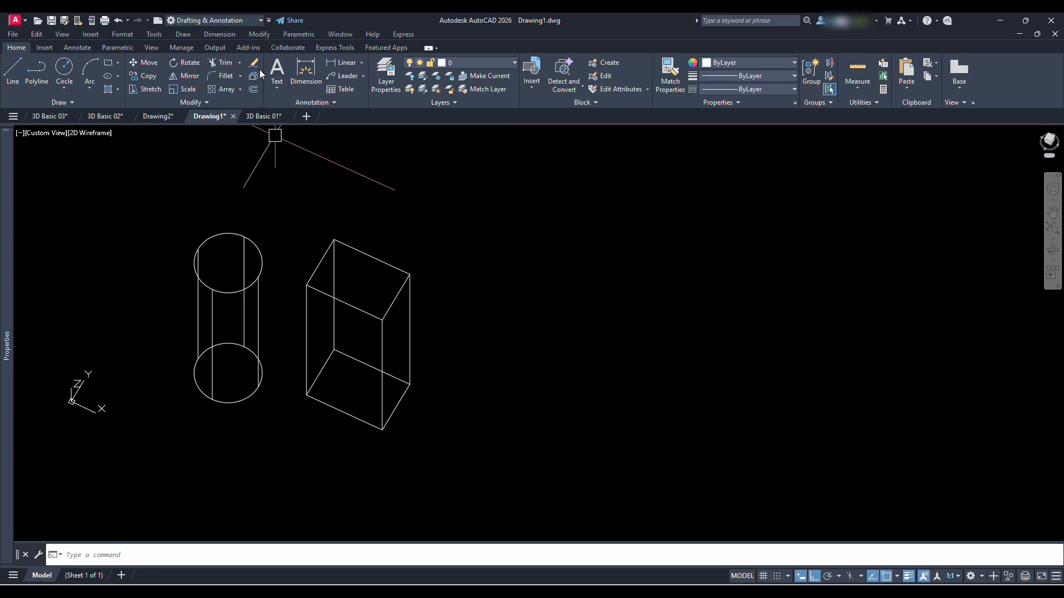
# Switch the workspace to 3D Basics and display the menu bar
pyautogui.click(261, 21)
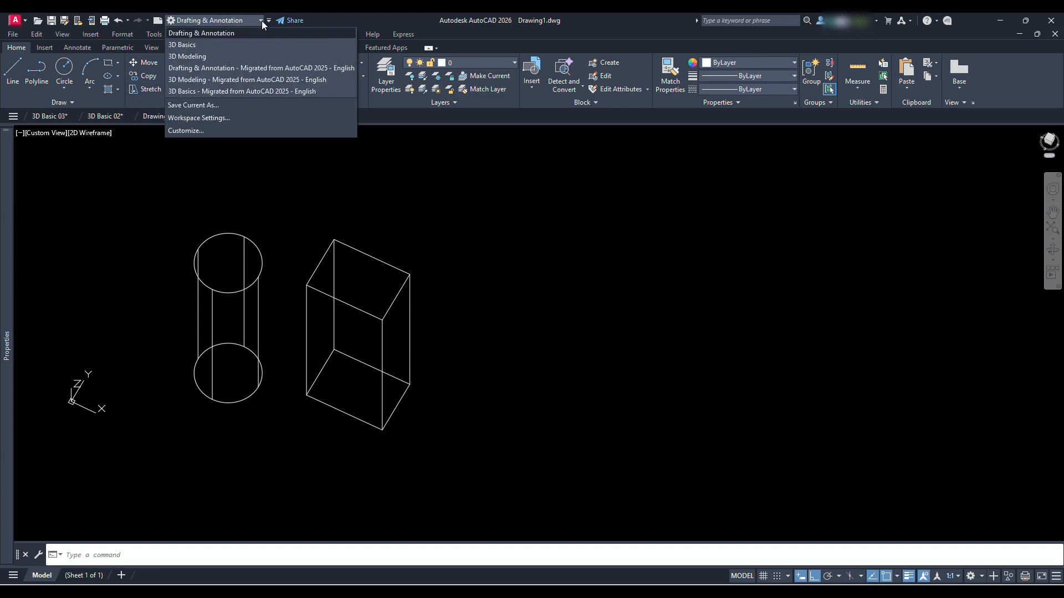
pyautogui.click(204, 45)
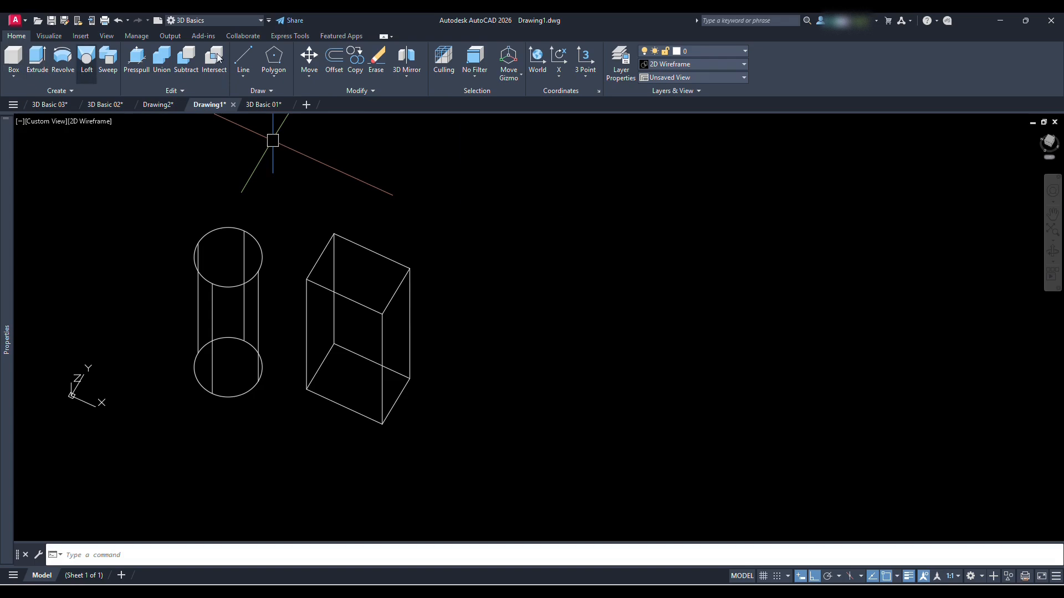
pyautogui.click(269, 20)
pyautogui.click(293, 275)
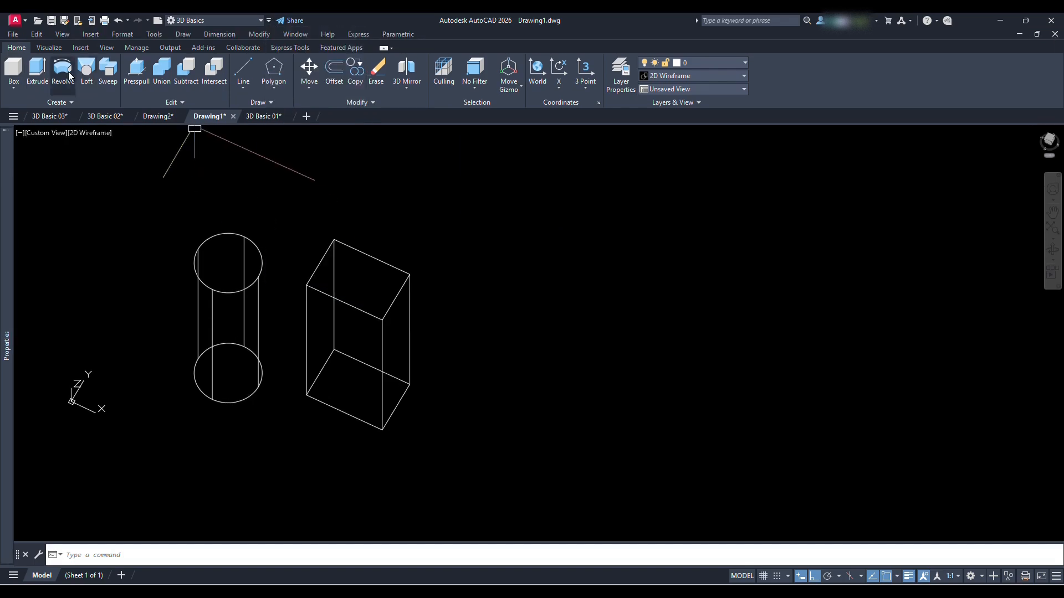
# View the available solid primitives and the coloured planes in the Drawing2 drawing
pyautogui.click(14, 89)
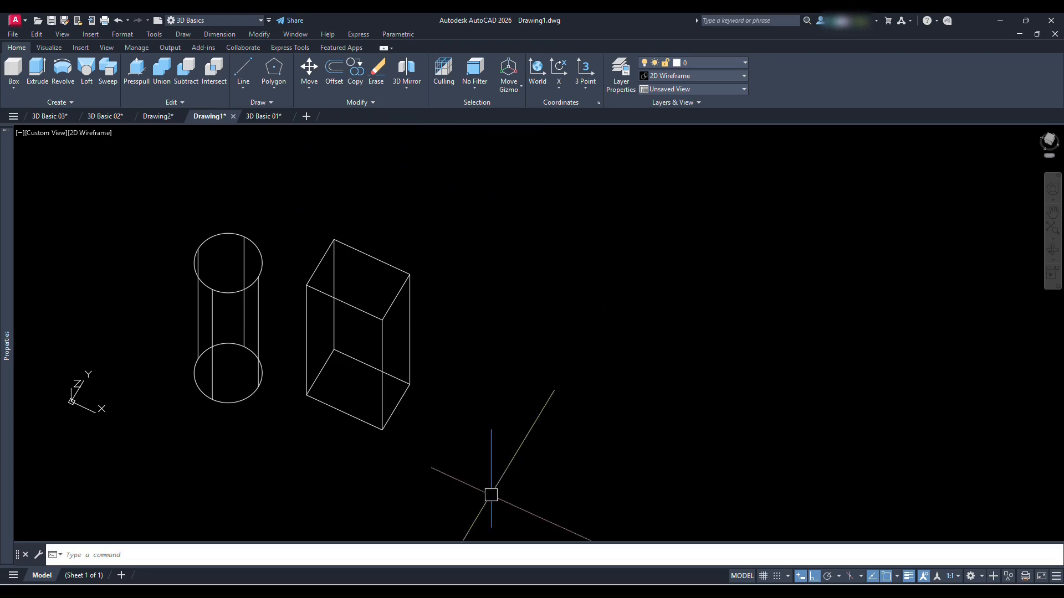
pyautogui.click(145, 116)
pyautogui.keyDown('shift'); pyautogui.moveTo(310, 321); pyautogui.dragTo(451, 351, button='middle'); pyautogui.keyUp('shift')
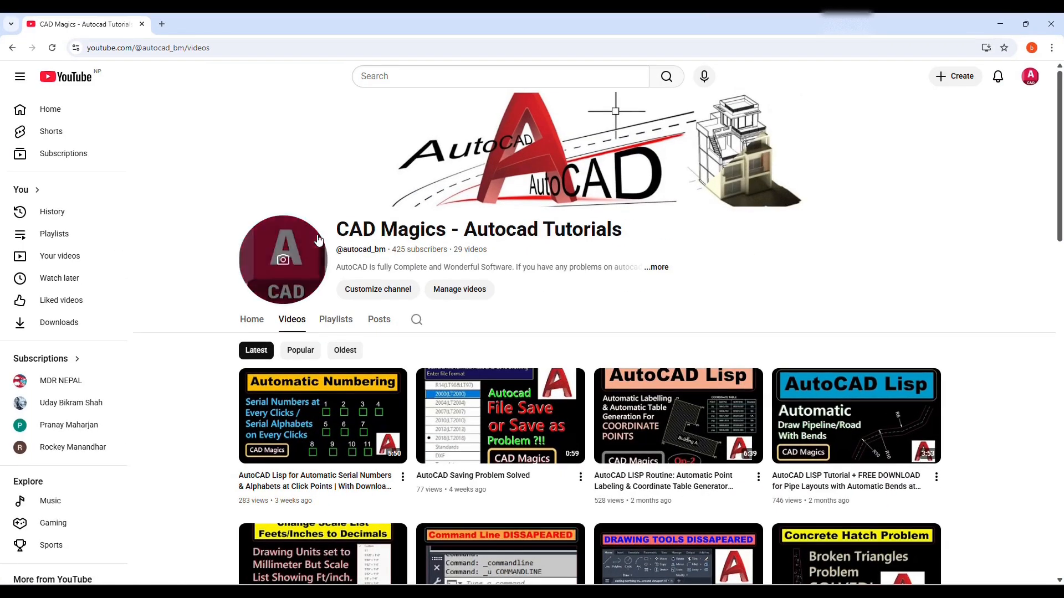
# Switch to the browser and look through the videos on the CAD Magics YouTube channel
pyautogui.moveTo(337, 229); pyautogui.dragTo(624, 234)
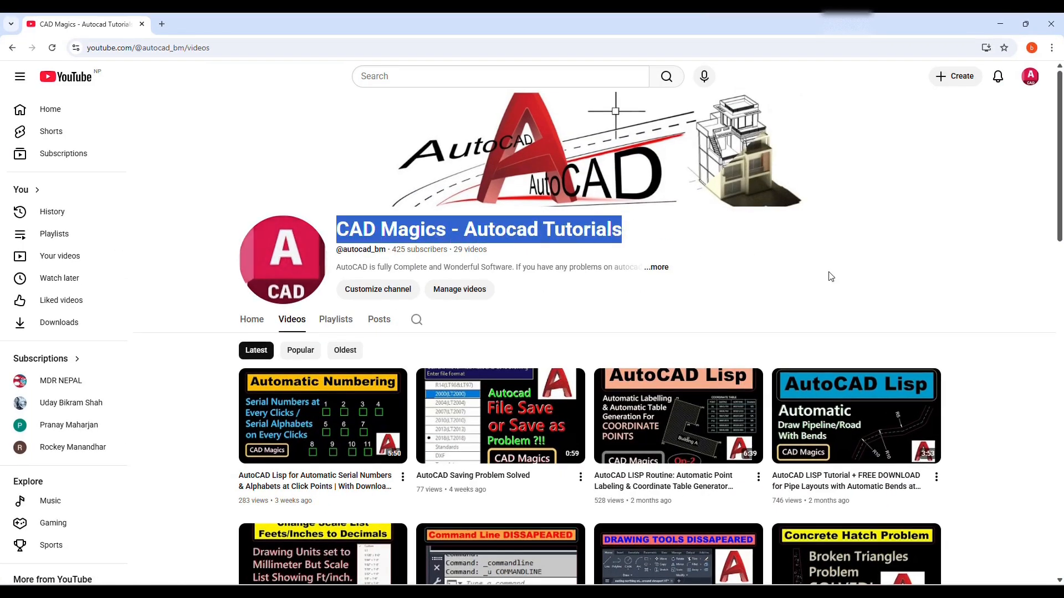
pyautogui.scroll(-12, 784, 277)
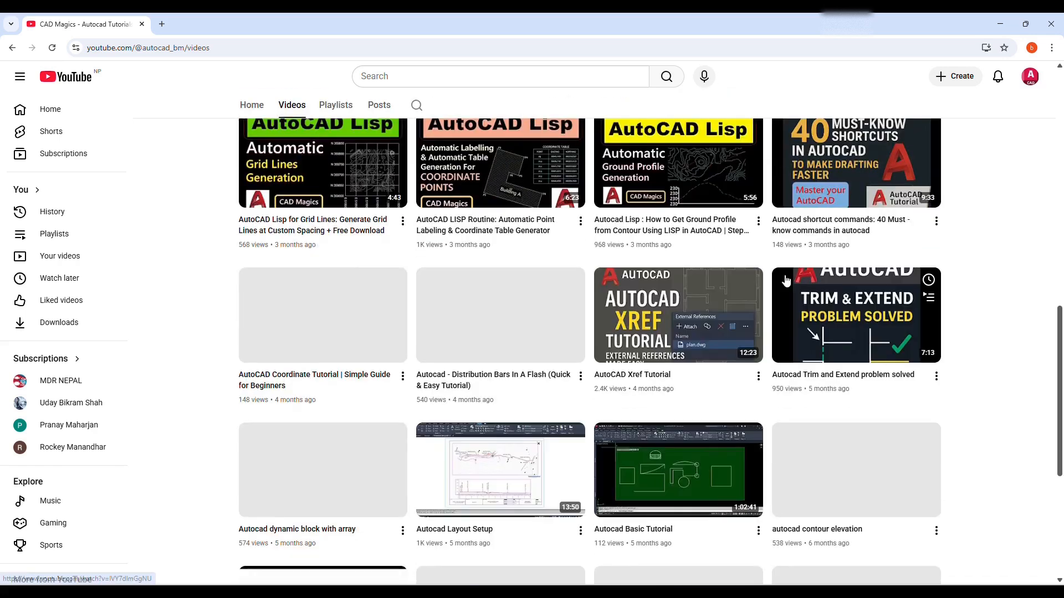
pyautogui.scroll(-1, 783, 310)
pyautogui.scroll(5, 780, 355)
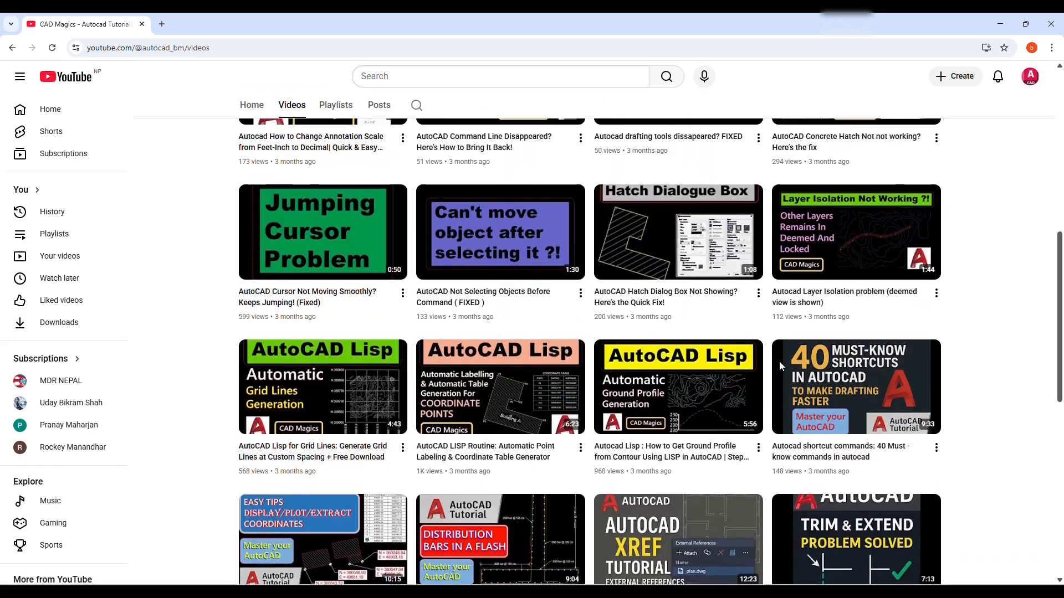
pyautogui.scroll(10, 779, 361)
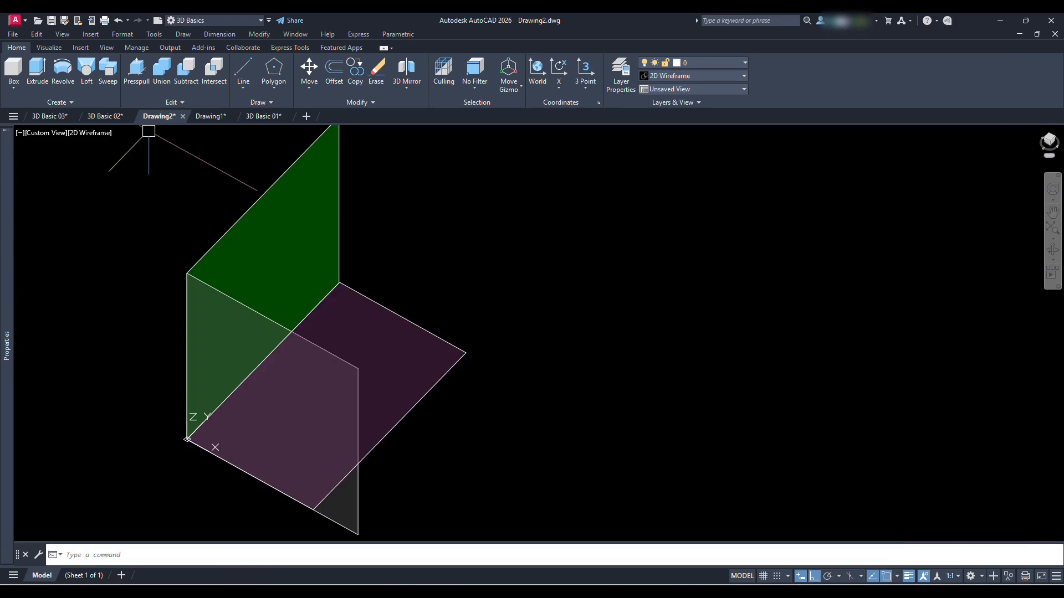
# Switch to the 3D Basic 03 drawing in AutoCAD and examine the multi-storey house model
pyautogui.click(39, 116)
pyautogui.moveTo(432, 356)
pyautogui.keyDown('shift'); pyautogui.mouseDown(button='middle')
pyautogui.moveTo(615, 358)
pyautogui.moveTo(526, 391)
pyautogui.moveTo(456, 353)
pyautogui.moveTo(421, 319)
pyautogui.moveTo(580, 326)
pyautogui.moveTo(551, 331)
pyautogui.moveTo(549, 349)
pyautogui.mouseUp(button='middle'); pyautogui.keyUp('shift')
pyautogui.scroll(2, 419, 312)
pyautogui.scroll(-4, 560, 318)
pyautogui.scroll(3, 549, 330)
pyautogui.scroll(-2, 548, 339)
# Return to the CAD Magics YouTube channel in the browser and look over its playlists and video list
pyautogui.click(545, 592)
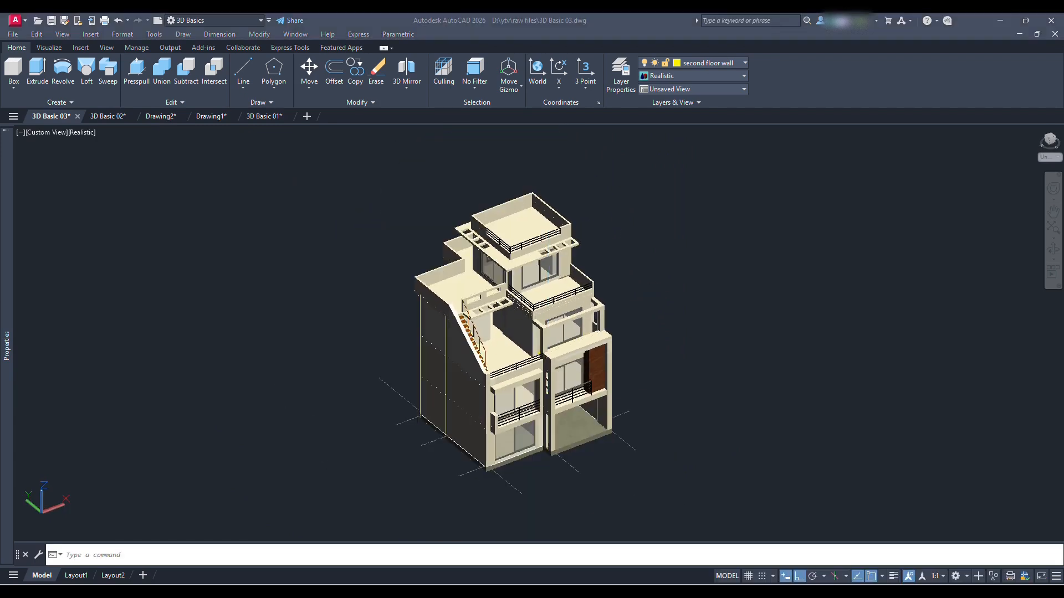
pyautogui.click(672, 584)
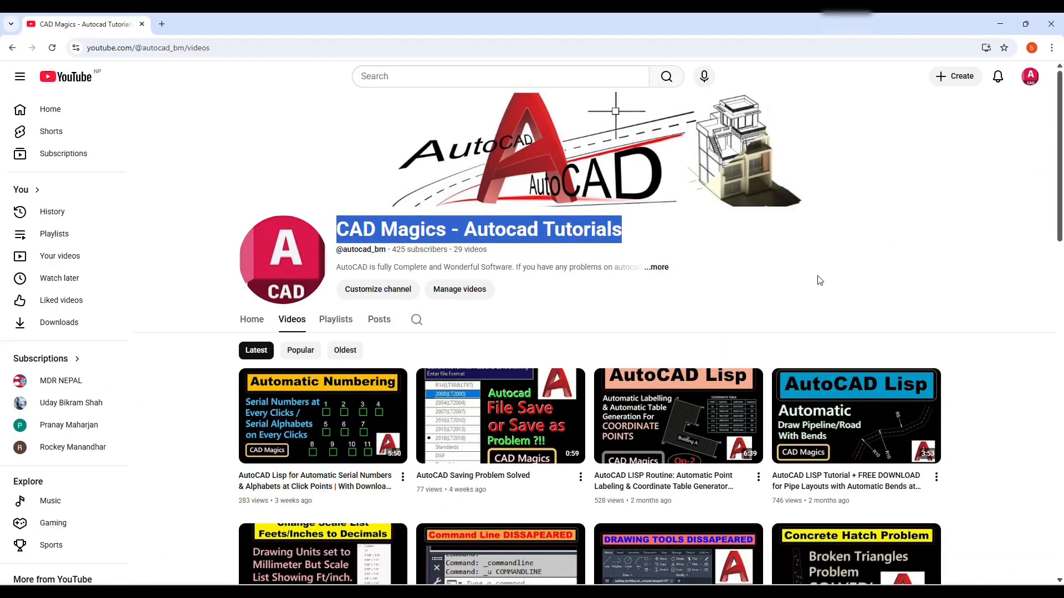
pyautogui.click(820, 280)
pyautogui.click(336, 319)
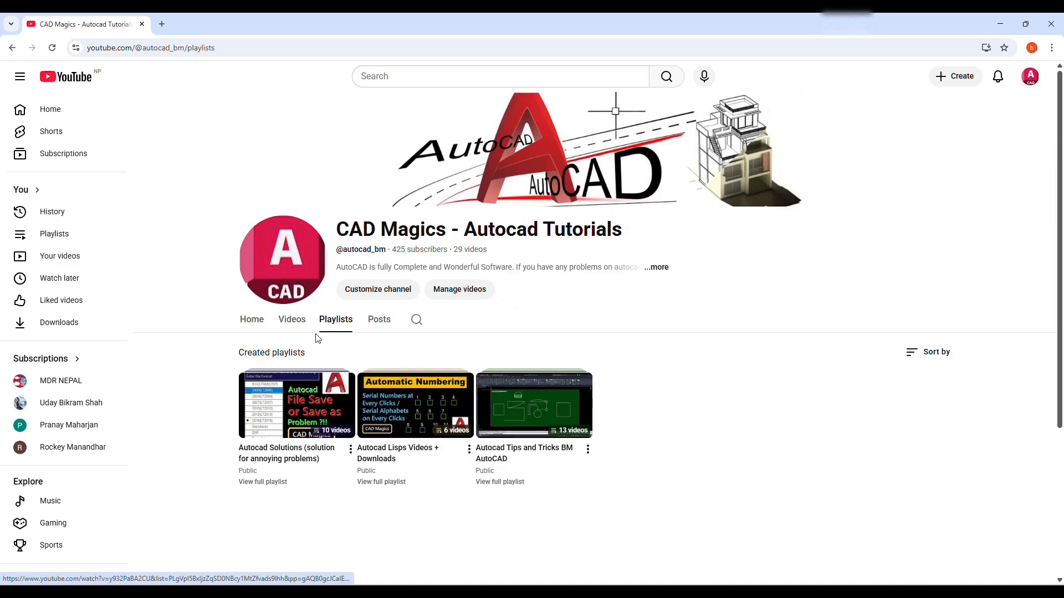
pyautogui.click(287, 324)
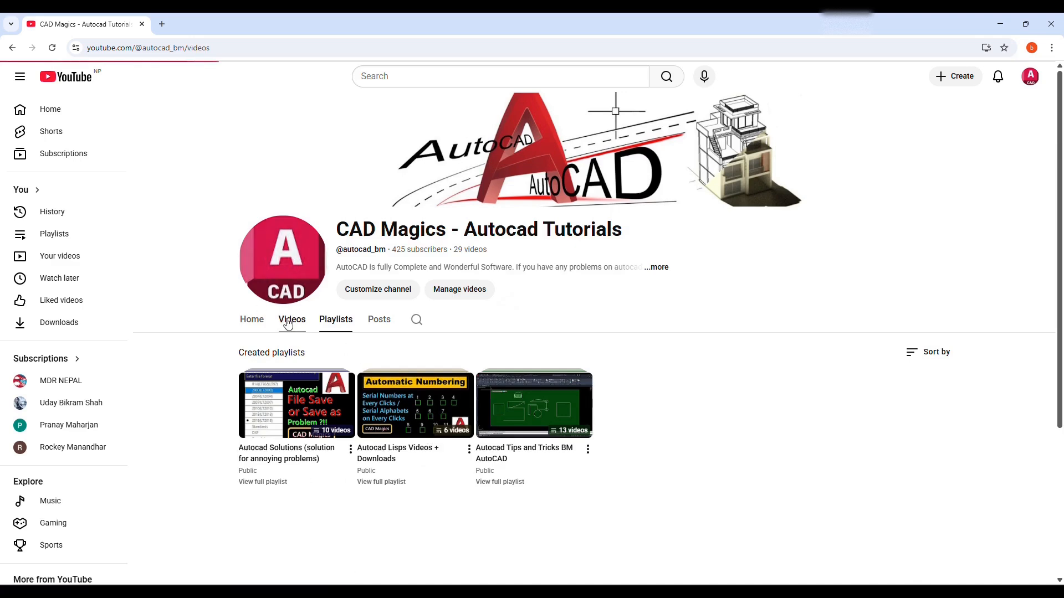
pyautogui.scroll(-4, 595, 281)
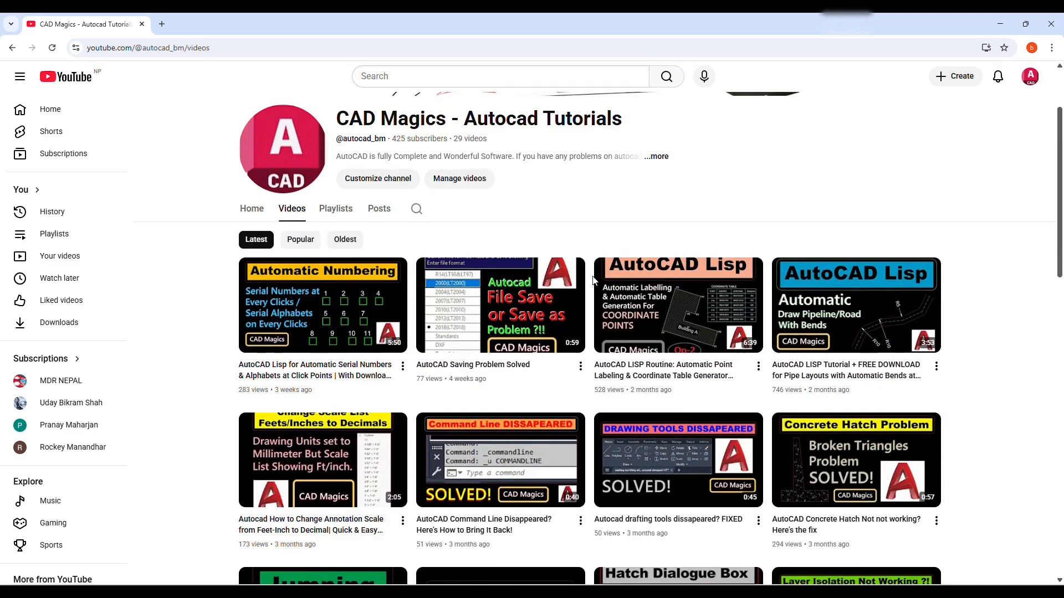
pyautogui.scroll(-9, 596, 281)
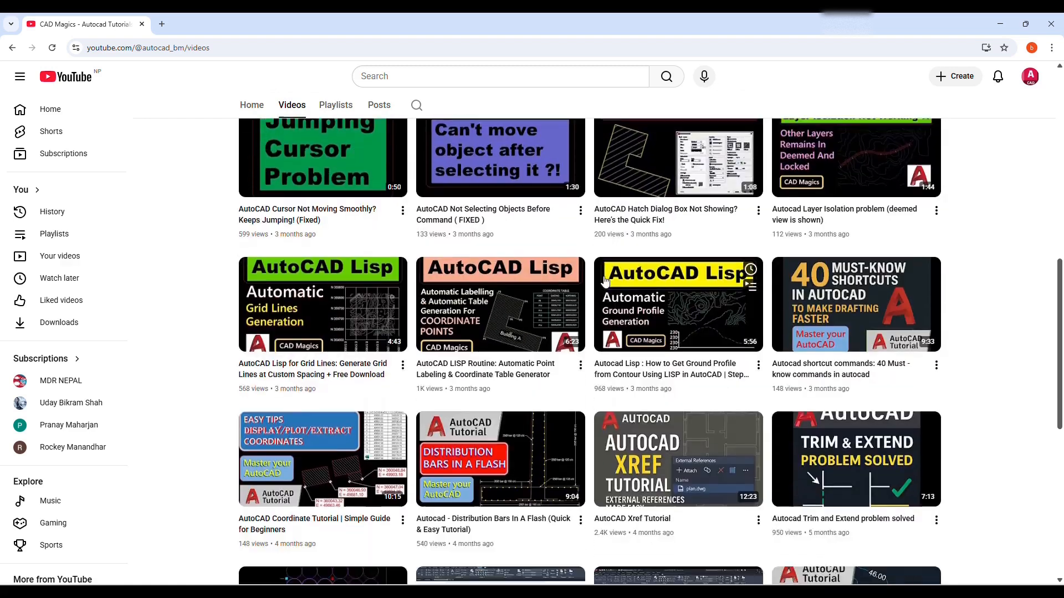
pyautogui.scroll(-3, 619, 279)
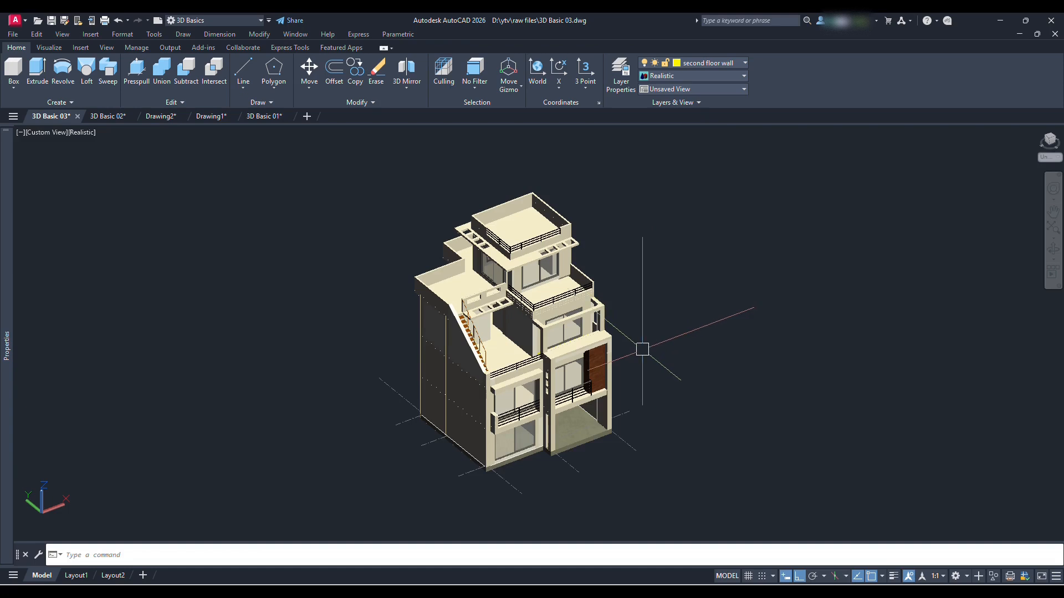
# View the house model in AutoCAD and orbit the empty Drawing1 from the top view into a 3D view
pyautogui.moveTo(689, 333); pyautogui.dragTo(593, 330, button='middle')
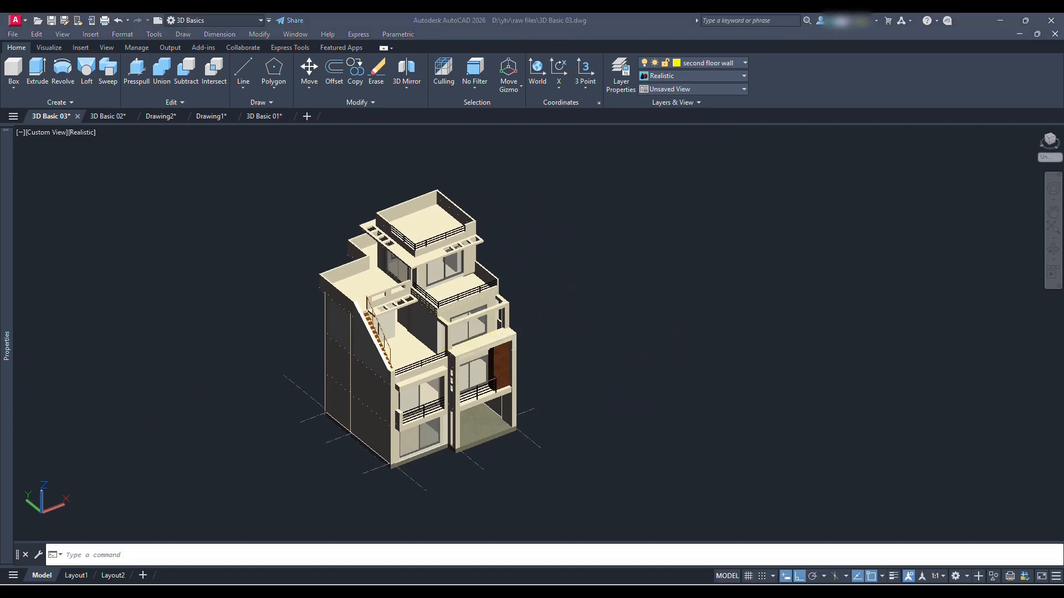
pyautogui.click(581, 247)
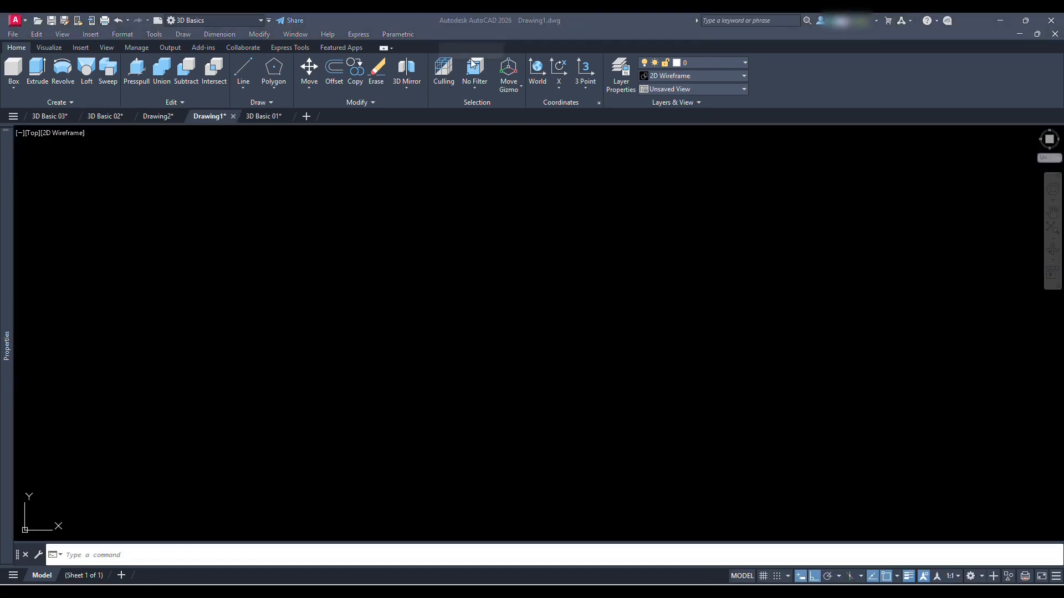
pyautogui.click(432, 354)
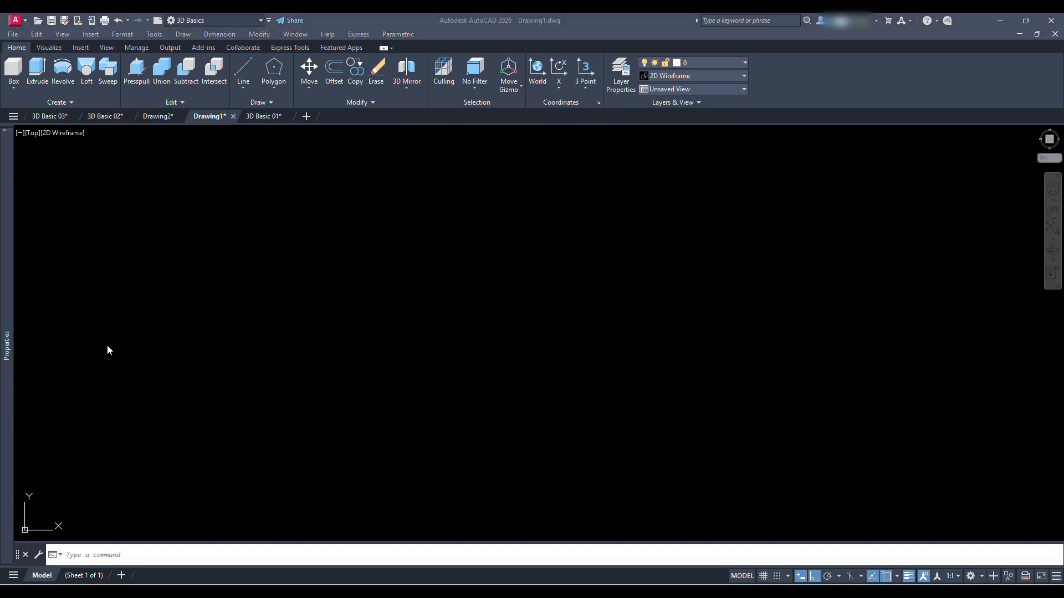
pyautogui.click(509, 325)
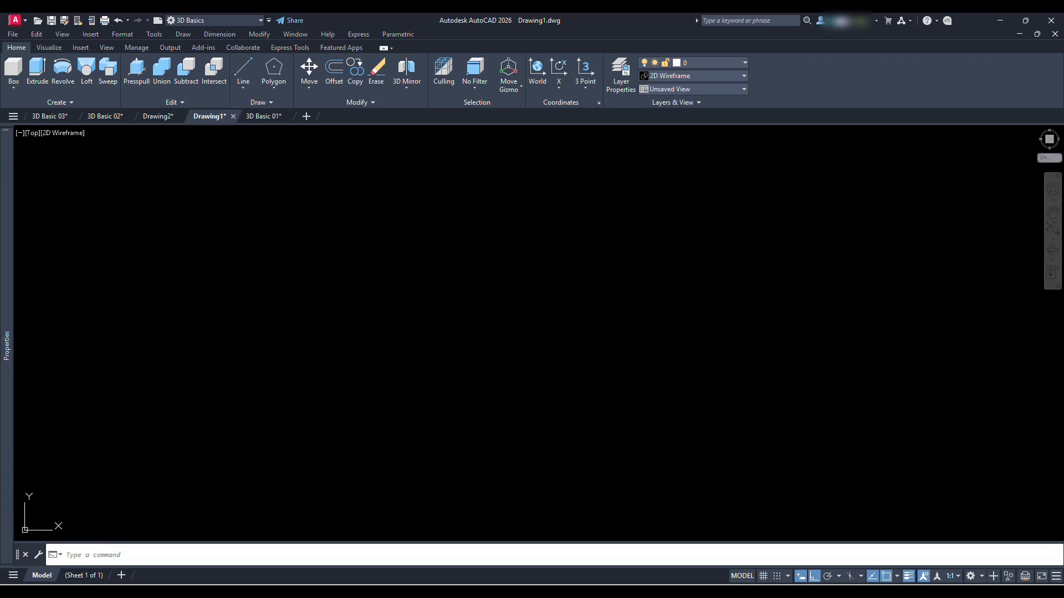
pyautogui.keyDown('shift'); pyautogui.moveTo(249, 368); pyautogui.dragTo(271, 430, button='middle'); pyautogui.keyUp('shift')
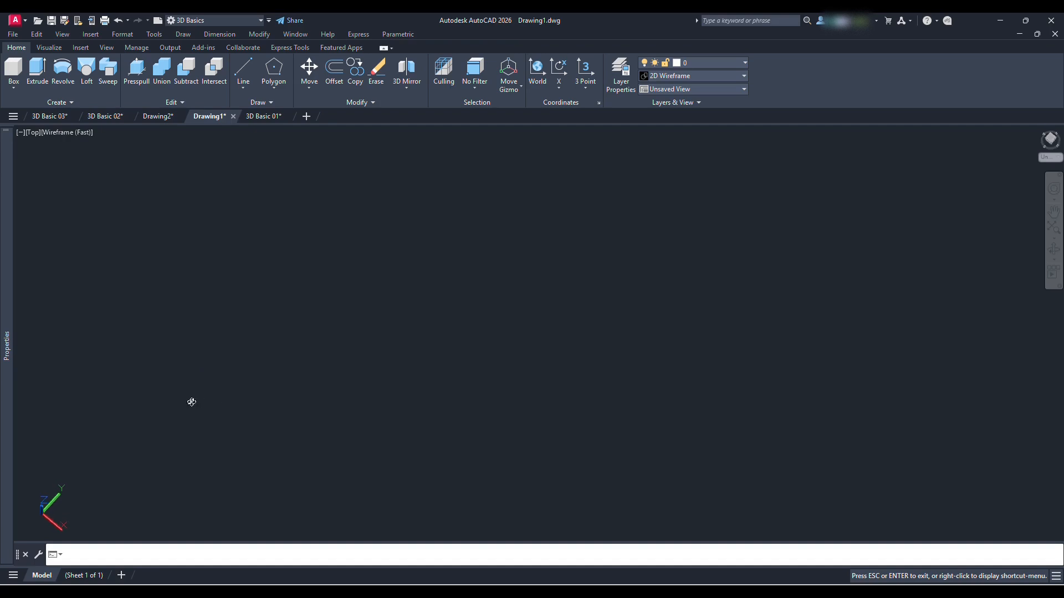
pyautogui.keyDown('shift'); pyautogui.moveTo(166, 351); pyautogui.dragTo(186, 353, button='middle'); pyautogui.keyUp('shift')
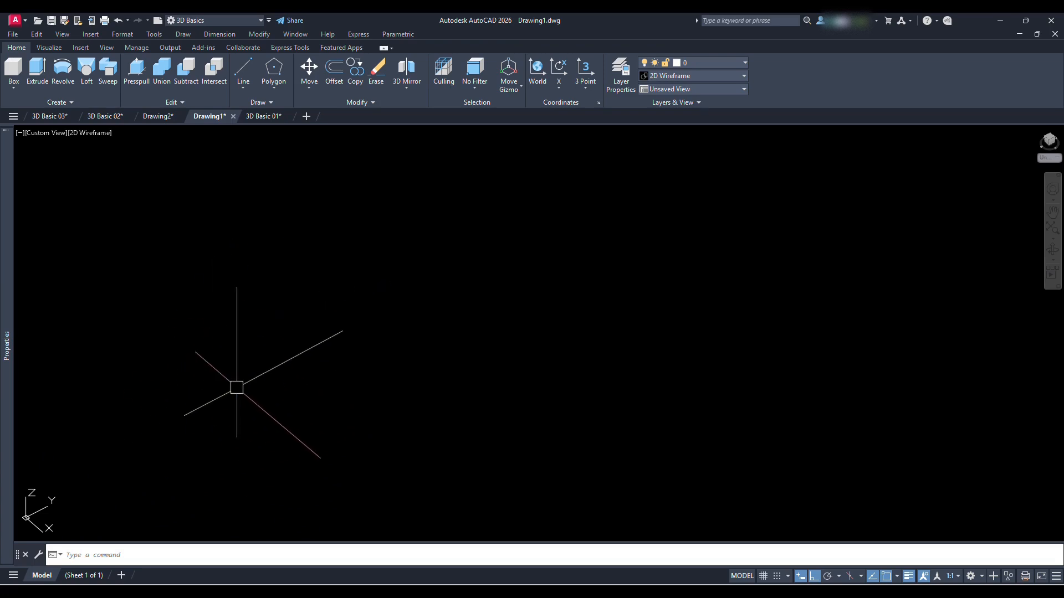
pyautogui.keyDown('shift'); pyautogui.moveTo(255, 423); pyautogui.dragTo(255, 427, button='middle'); pyautogui.keyUp('shift')
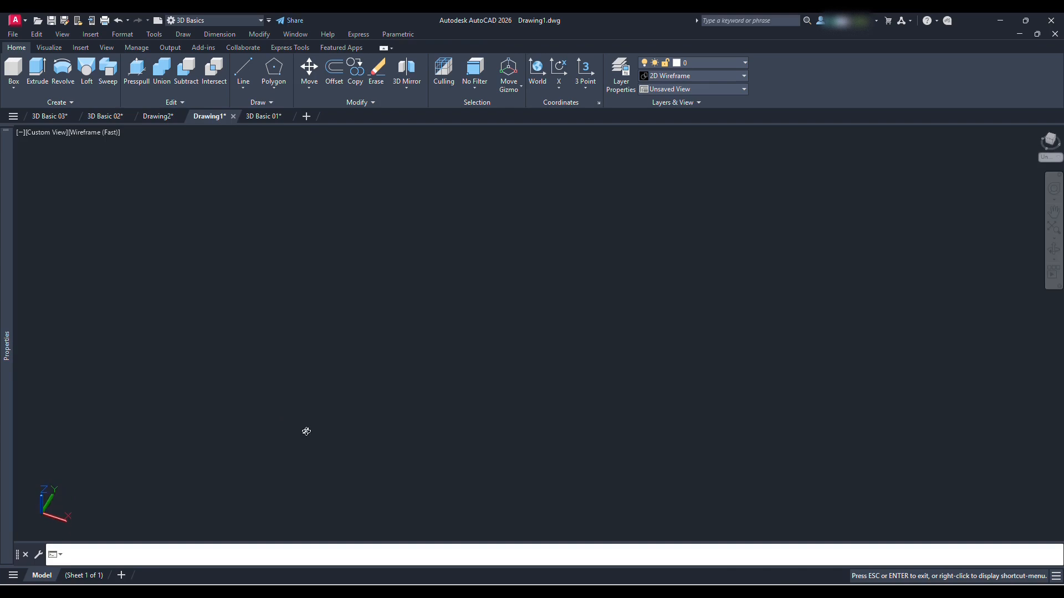
pyautogui.keyDown('shift'); pyautogui.moveTo(306, 432); pyautogui.dragTo(309, 431, button='middle'); pyautogui.keyUp('shift')
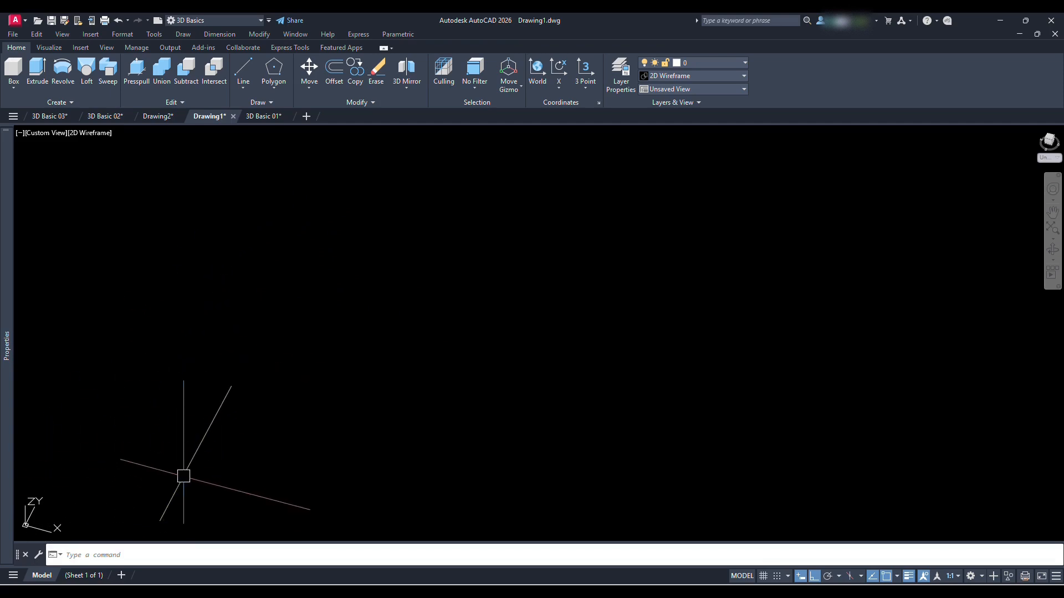
# Draw a circle with radius 1 on the XY plane near the origin
pyautogui.write('c')
pyautogui.press('Return')
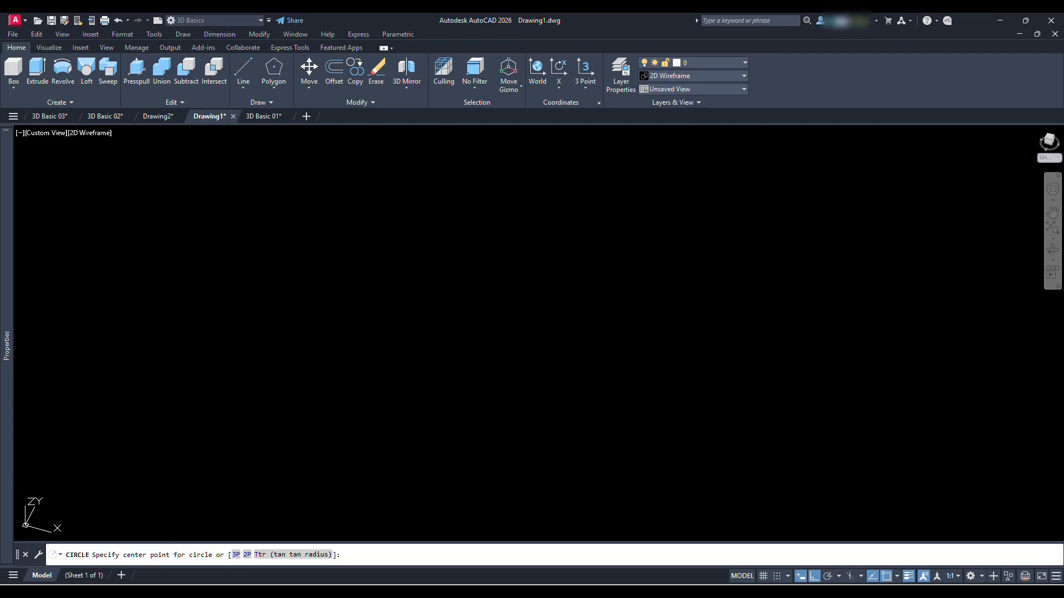
pyautogui.click(90, 479)
pyautogui.write('1')
pyautogui.press('Return')
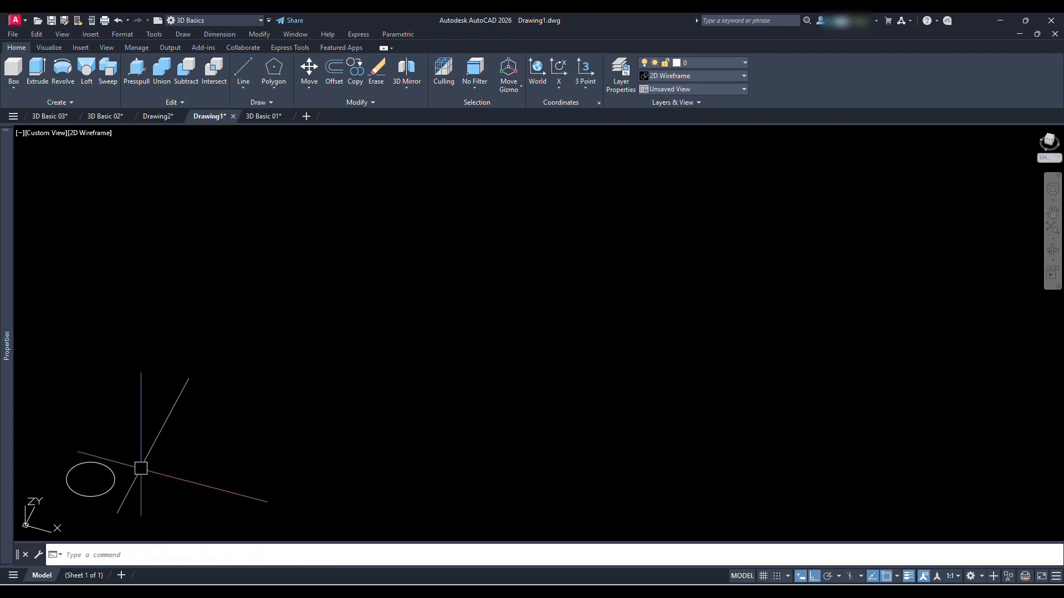
# Draw a second, slightly larger circle beside the first one along the X direction
pyautogui.write('c')
pyautogui.press('Return')
pyautogui.click(144, 475)
pyautogui.press('Return')
# Draw a line about 5 units long along the Y direction, starting near the second circle's centre
pyautogui.write('l')
pyautogui.press('Return')
pyautogui.click(145, 474)
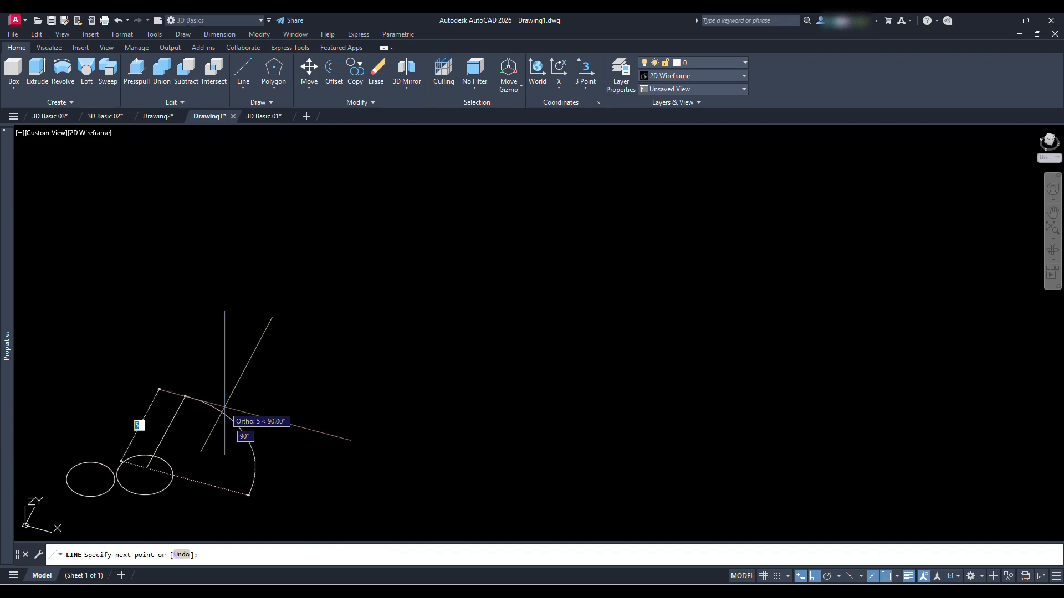
pyautogui.click(225, 407)
pyautogui.press('Return')
pyautogui.keyDown('shift'); pyautogui.moveTo(174, 486); pyautogui.dragTo(159, 475, button='middle'); pyautogui.keyUp('shift')
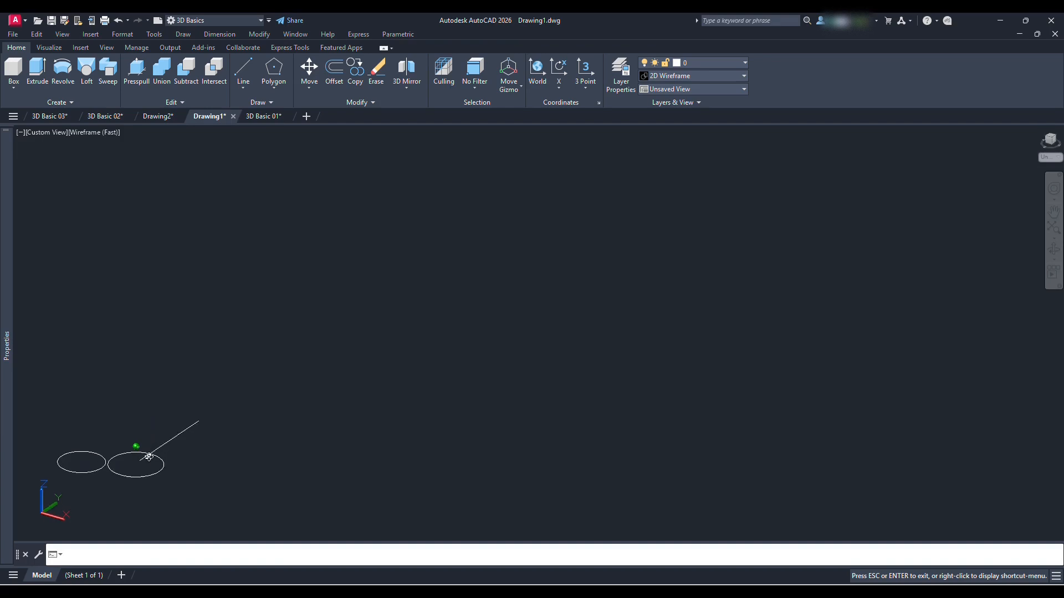
pyautogui.keyDown('shift'); pyautogui.moveTo(163, 497); pyautogui.dragTo(284, 316, button='middle'); pyautogui.keyUp('shift')
pyautogui.scroll(5, 285, 316)
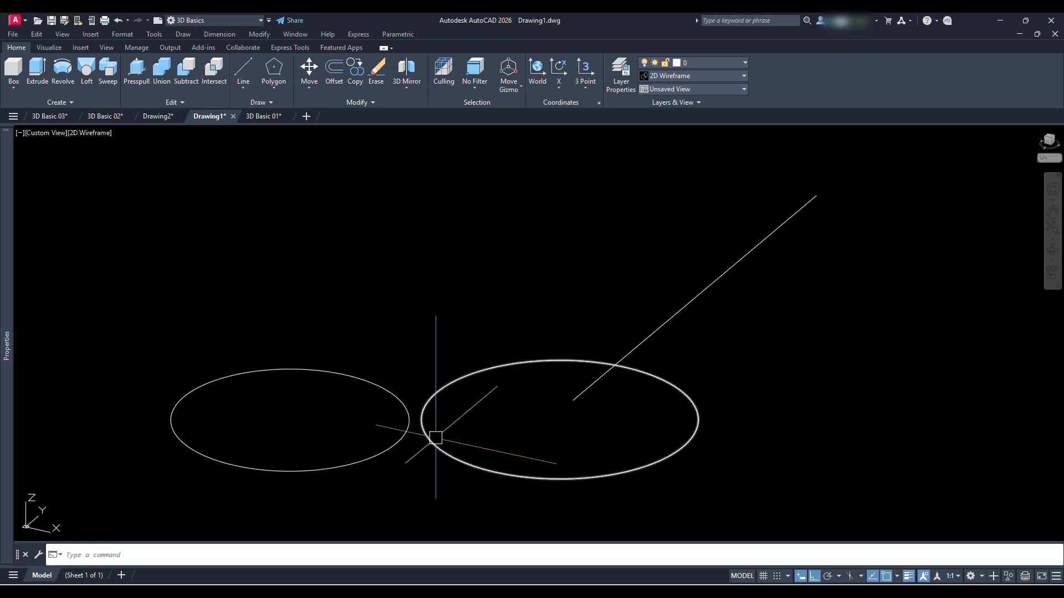
# In the 3D Basic 02 drawing, select the green side plane to examine it in 3D, and clear the selection
pyautogui.moveTo(459, 448)
pyautogui.keyDown('shift'); pyautogui.mouseDown(button='middle')
pyautogui.moveTo(427, 444)
pyautogui.moveTo(460, 460)
pyautogui.moveTo(449, 453)
pyautogui.mouseUp(button='middle'); pyautogui.keyUp('shift')
pyautogui.keyDown('shift'); pyautogui.moveTo(750, 297); pyautogui.dragTo(633, 356, button='middle'); pyautogui.keyUp('shift')
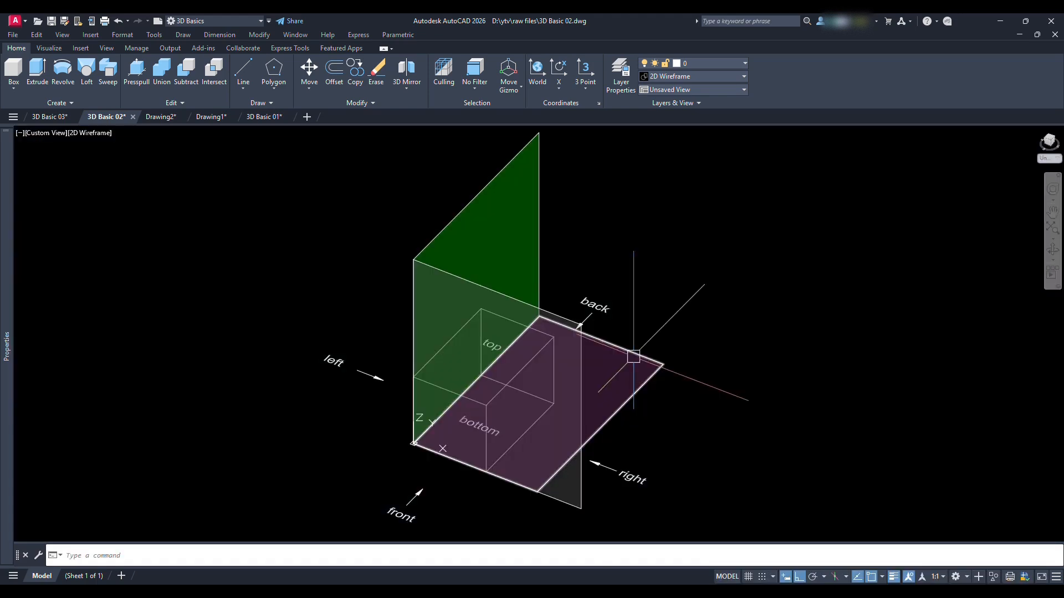
pyautogui.moveTo(707, 340); pyautogui.dragTo(684, 335, button='middle')
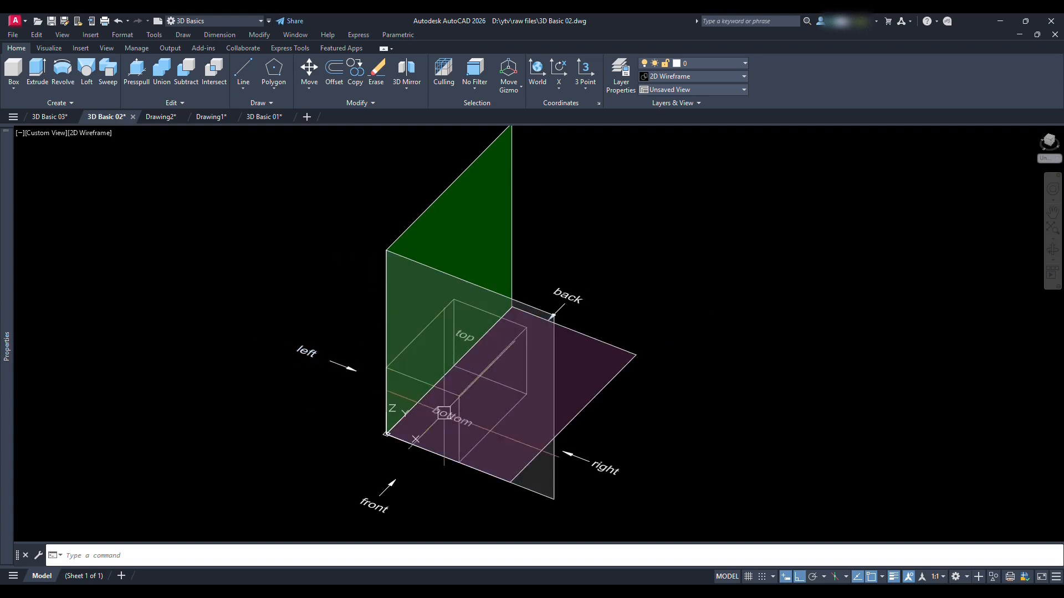
pyautogui.click(567, 192)
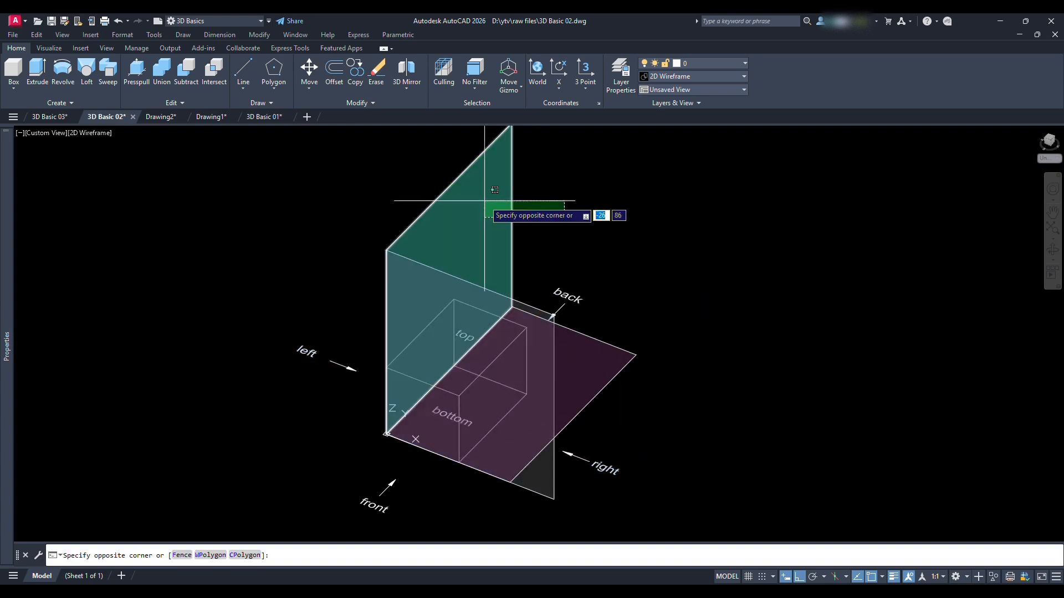
pyautogui.click(475, 196)
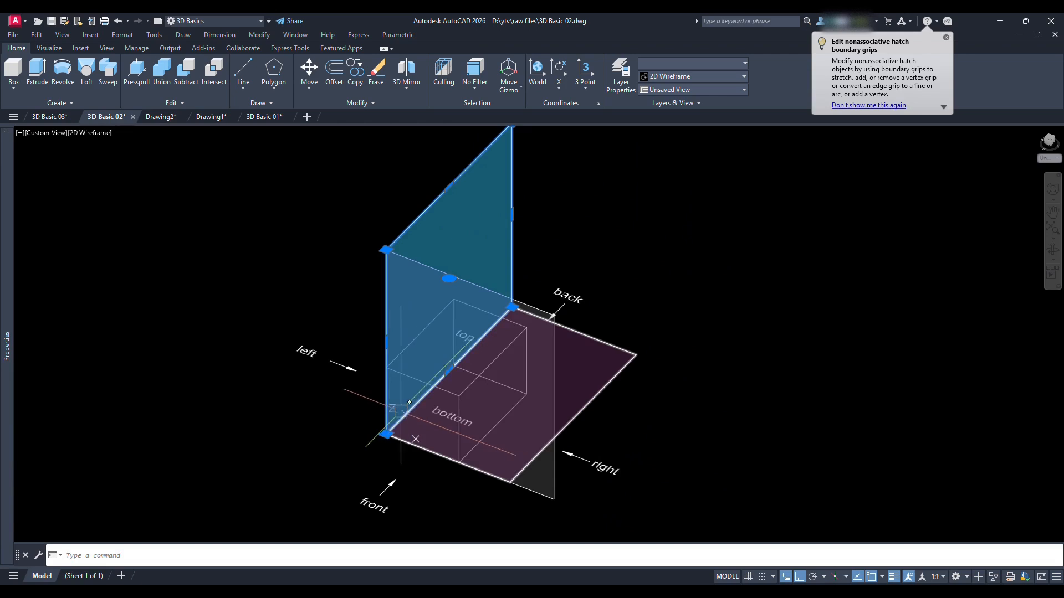
pyautogui.moveTo(691, 301)
pyautogui.keyDown('shift'); pyautogui.mouseDown(button='middle')
pyautogui.moveTo(596, 325)
pyautogui.moveTo(683, 297)
pyautogui.moveTo(687, 325)
pyautogui.mouseUp(button='middle'); pyautogui.keyUp('shift')
pyautogui.moveTo(394, 429)
pyautogui.keyDown('shift'); pyautogui.mouseDown(button='middle')
pyautogui.moveTo(487, 415)
pyautogui.moveTo(430, 415)
pyautogui.moveTo(476, 411)
pyautogui.mouseUp(button='middle'); pyautogui.keyUp('shift')
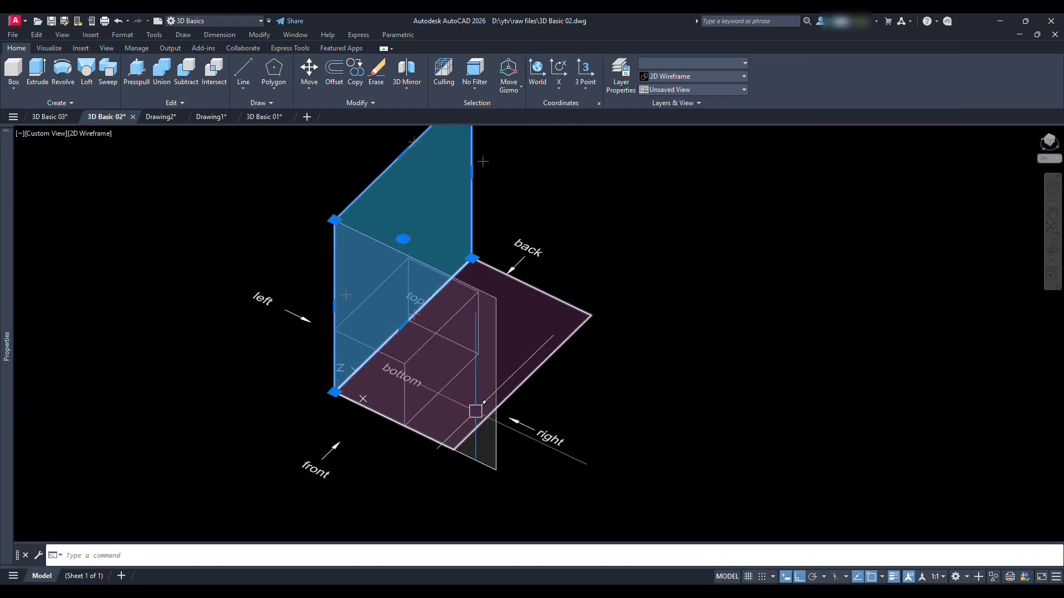
pyautogui.press('Escape')
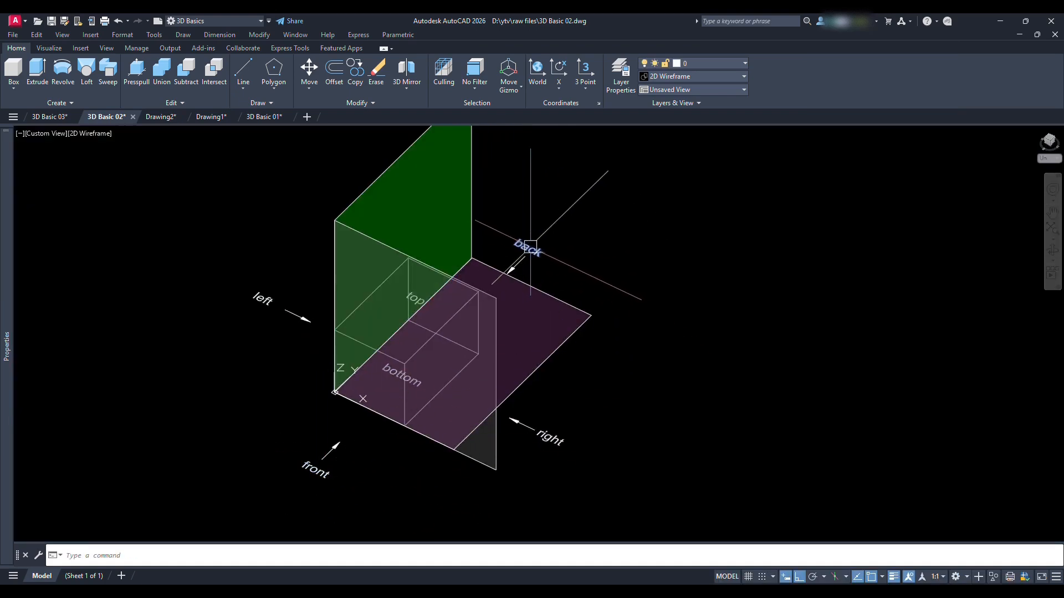
# Select the grey front plane and examine its orientation from another angle
pyautogui.click(510, 489)
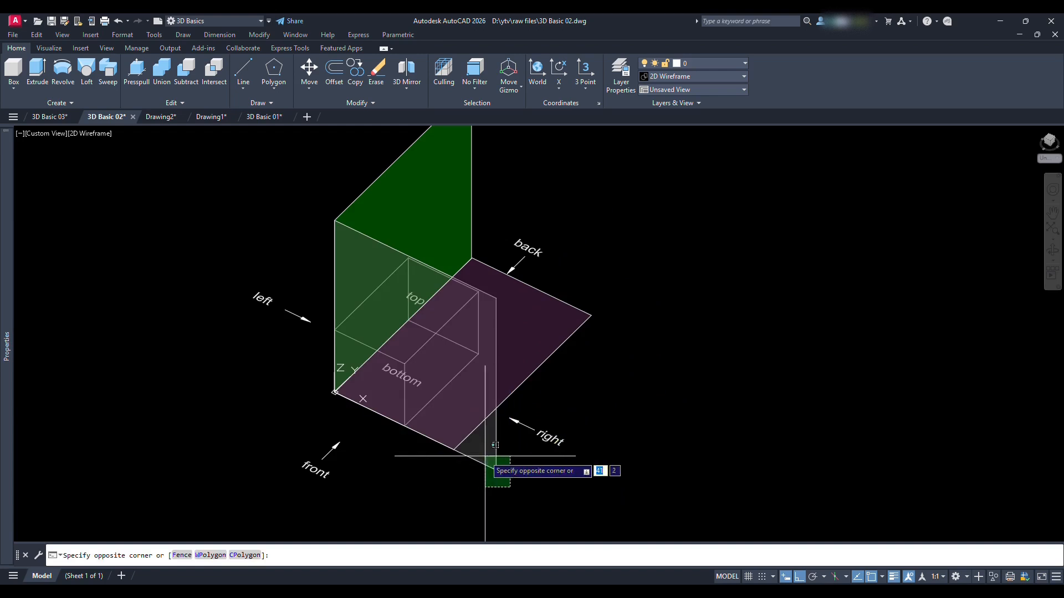
pyautogui.click(487, 456)
pyautogui.moveTo(584, 391)
pyautogui.keyDown('shift'); pyautogui.mouseDown(button='middle')
pyautogui.moveTo(538, 400)
pyautogui.moveTo(690, 398)
pyautogui.mouseUp(button='middle'); pyautogui.keyUp('shift')
pyautogui.moveTo(527, 386); pyautogui.dragTo(580, 382, button='middle')
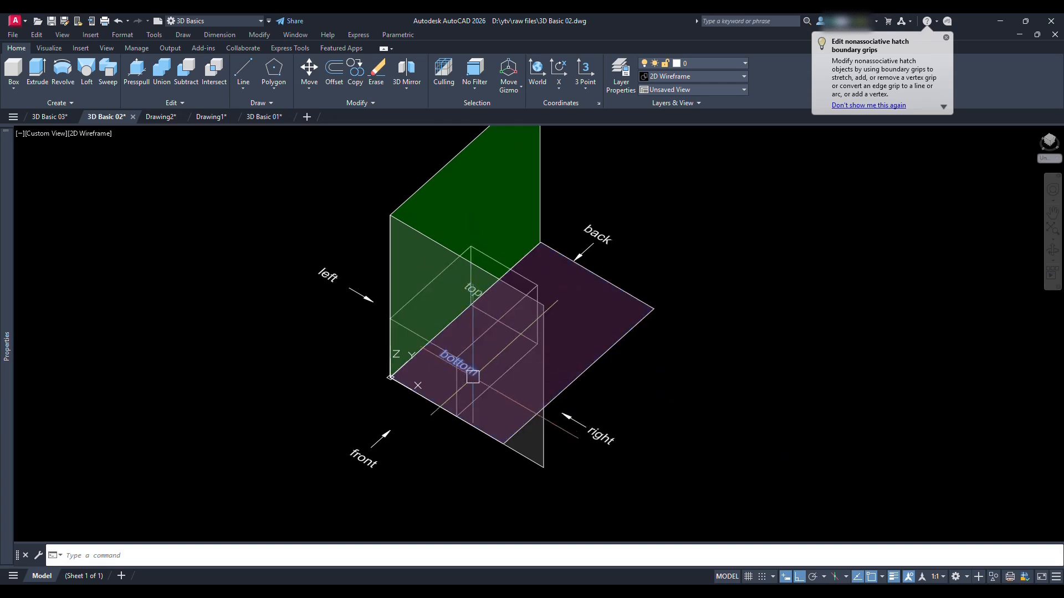
# Select the purple bottom plane to examine how it lies under the box, and clear the selection
pyautogui.click(646, 368)
pyautogui.click(623, 299)
pyautogui.keyDown('shift'); pyautogui.moveTo(638, 378); pyautogui.dragTo(642, 399, button='middle'); pyautogui.keyUp('shift')
pyautogui.press('Escape')
pyautogui.moveTo(615, 300); pyautogui.dragTo(597, 362, button='middle')
pyautogui.keyDown('shift'); pyautogui.moveTo(604, 400); pyautogui.dragTo(611, 384, button='middle'); pyautogui.keyUp('shift')
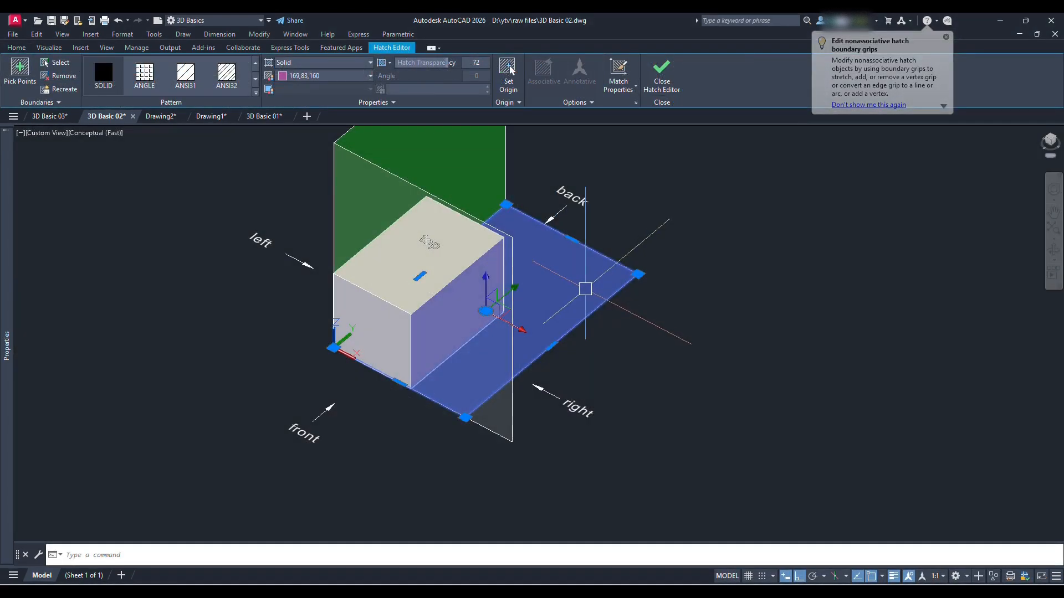
pyautogui.press('Escape')
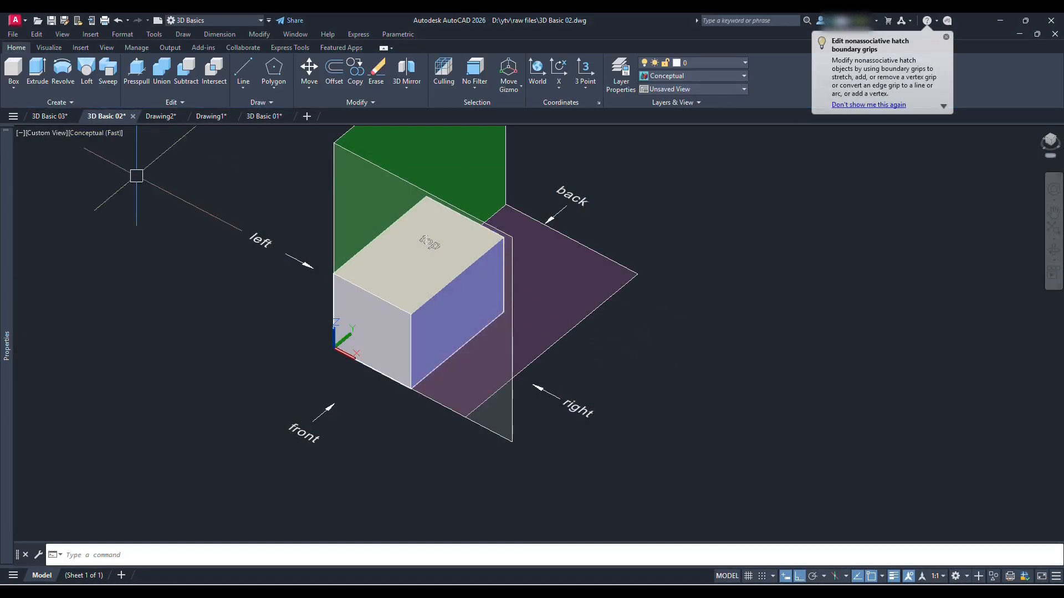
pyautogui.click(49, 132)
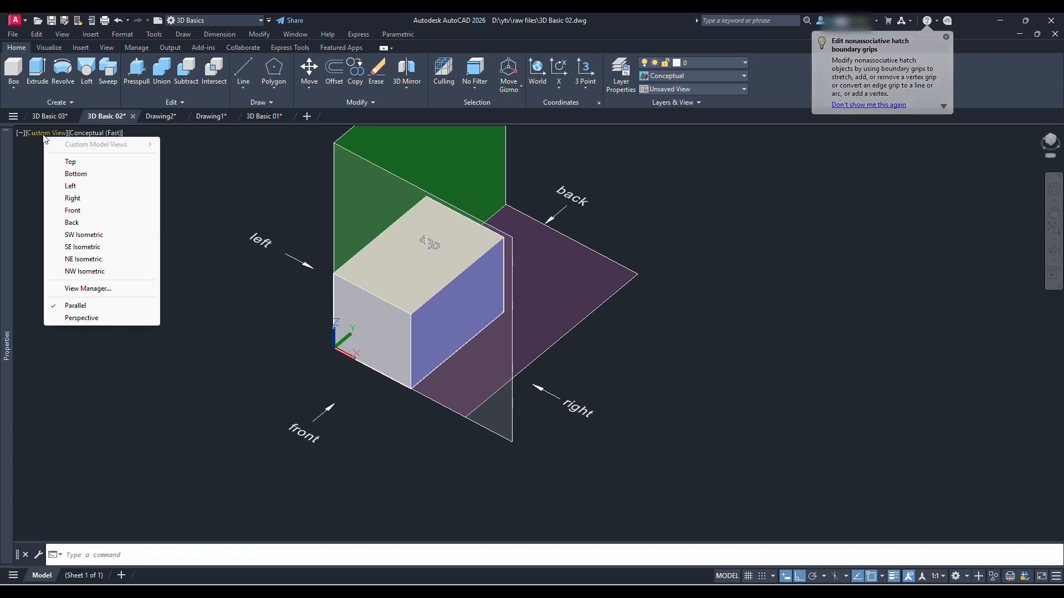
pyautogui.click(195, 181)
pyautogui.press('Escape')
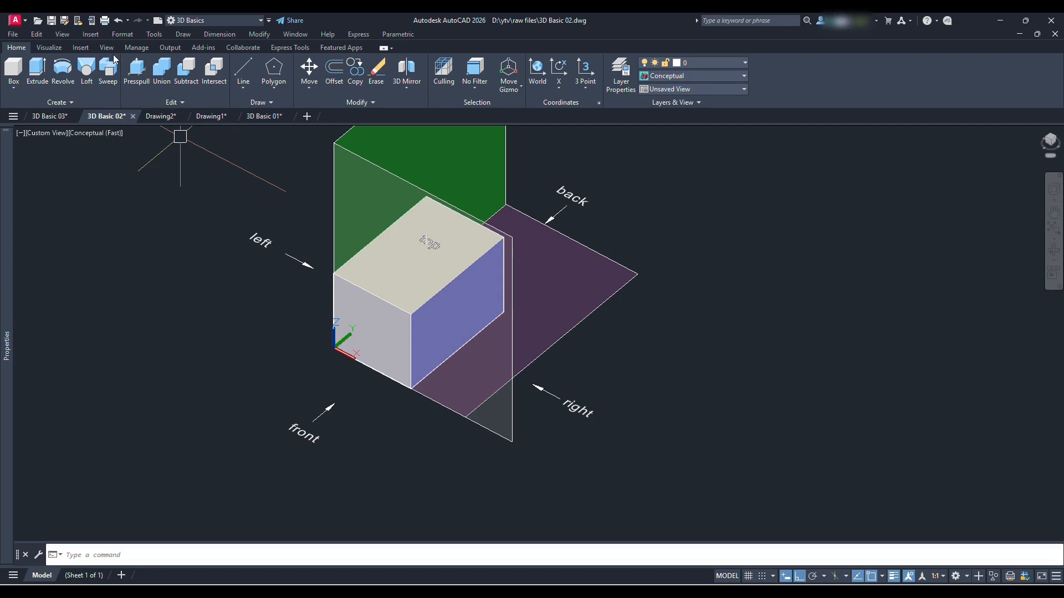
# Switch to the Front preset view and draw a slanted line just outside the front plane
pyautogui.click(106, 47)
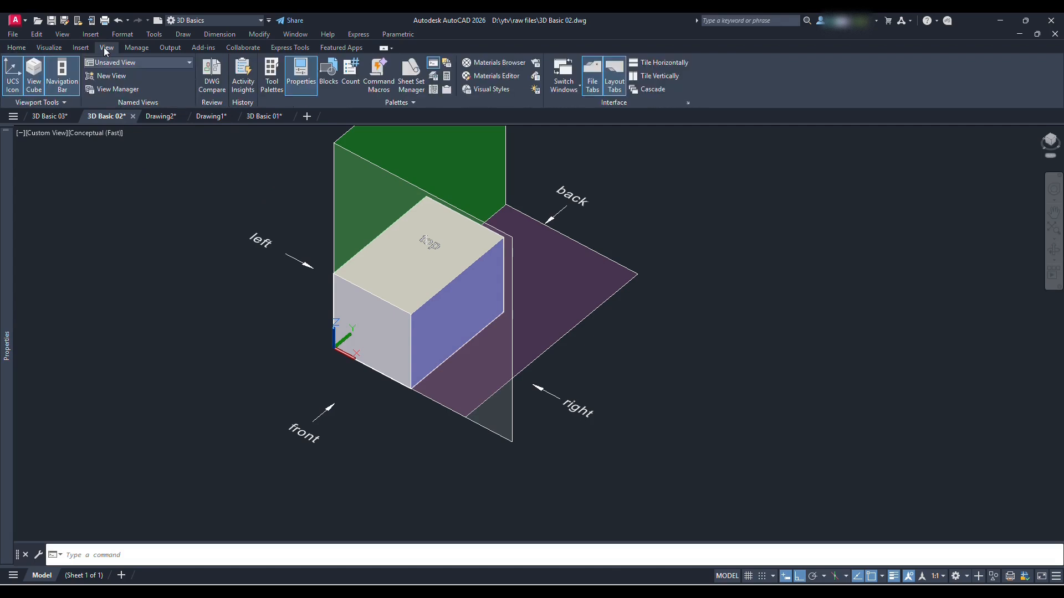
pyautogui.click(180, 63)
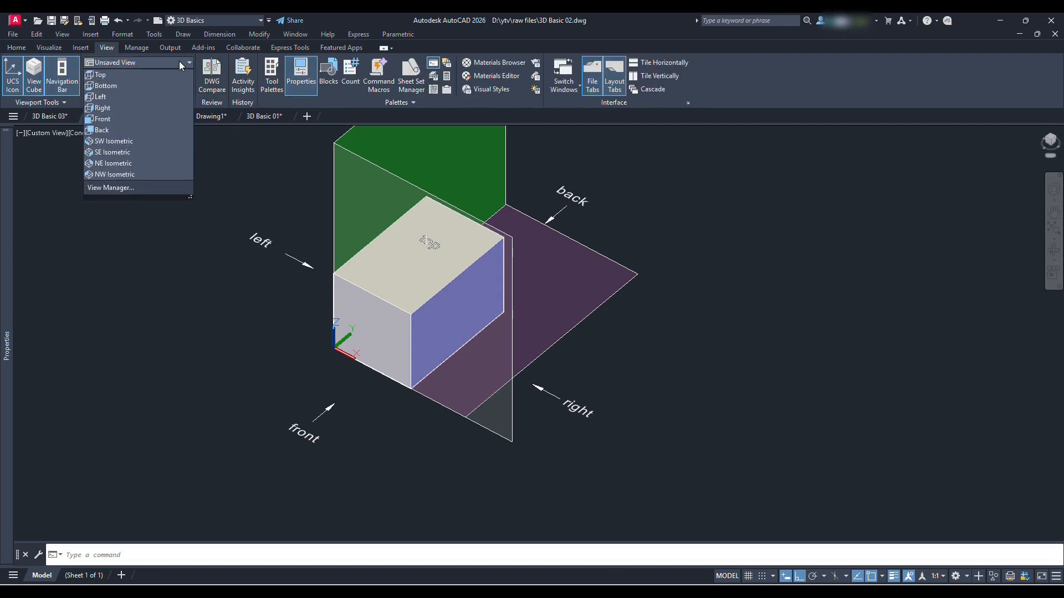
pyautogui.click(128, 118)
pyautogui.scroll(5, 65, 350)
pyautogui.moveTo(66, 350); pyautogui.dragTo(260, 328, button='middle')
pyautogui.scroll(2, 277, 327)
pyautogui.write('l')
pyautogui.press('Return')
pyautogui.click(279, 355)
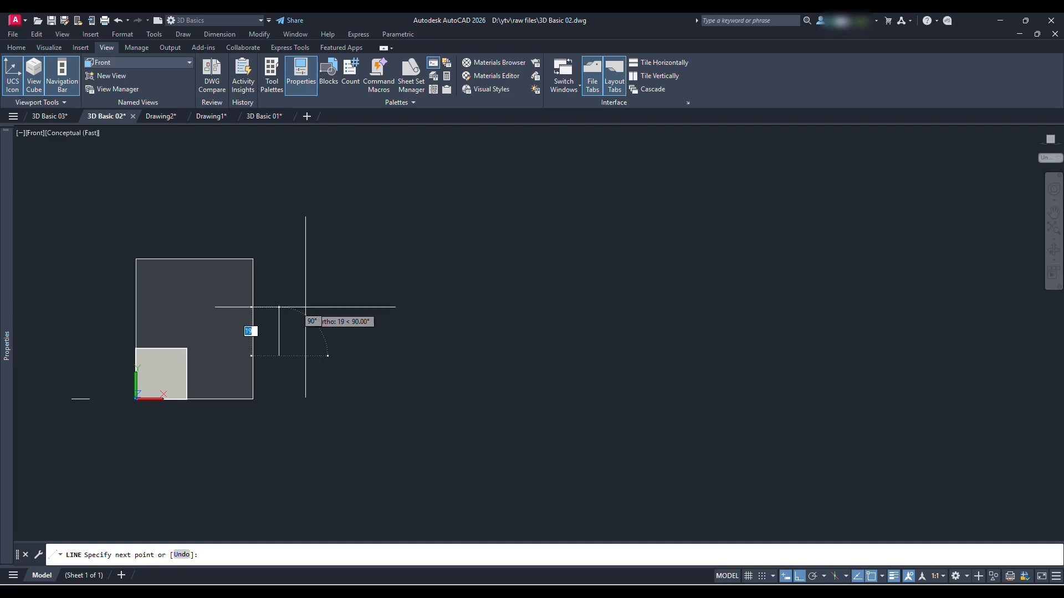
pyautogui.keyDown('shift'); pyautogui.click(311, 302); pyautogui.keyUp('shift')
pyautogui.press('Escape')
# Draw a circle on the front plane, above and to the right of the box, and check it in 3D
pyautogui.write('c')
pyautogui.press('Return')
pyautogui.click(212, 315)
pyautogui.click(230, 326)
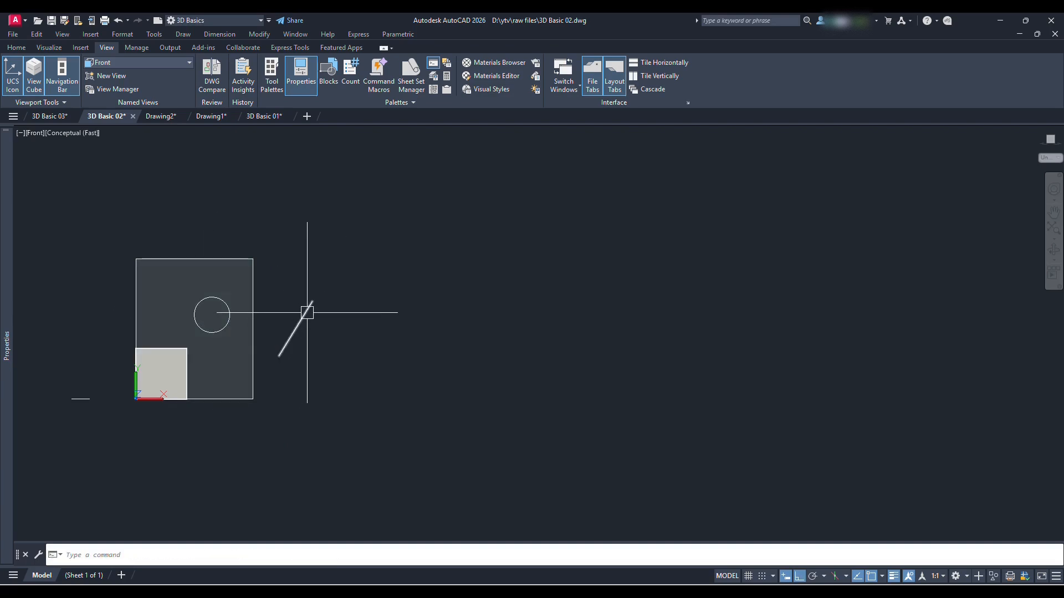
pyautogui.keyDown('shift'); pyautogui.moveTo(316, 296); pyautogui.dragTo(167, 402, button='middle'); pyautogui.keyUp('shift')
pyautogui.scroll(3, 167, 402)
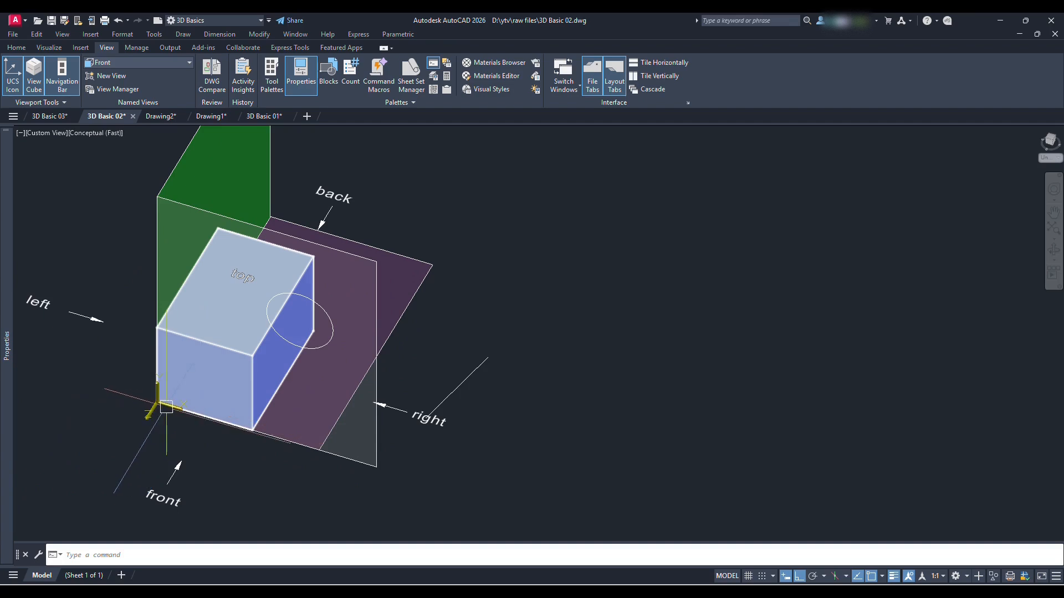
pyautogui.keyDown('shift'); pyautogui.moveTo(457, 332); pyautogui.dragTo(413, 330, button='middle'); pyautogui.keyUp('shift')
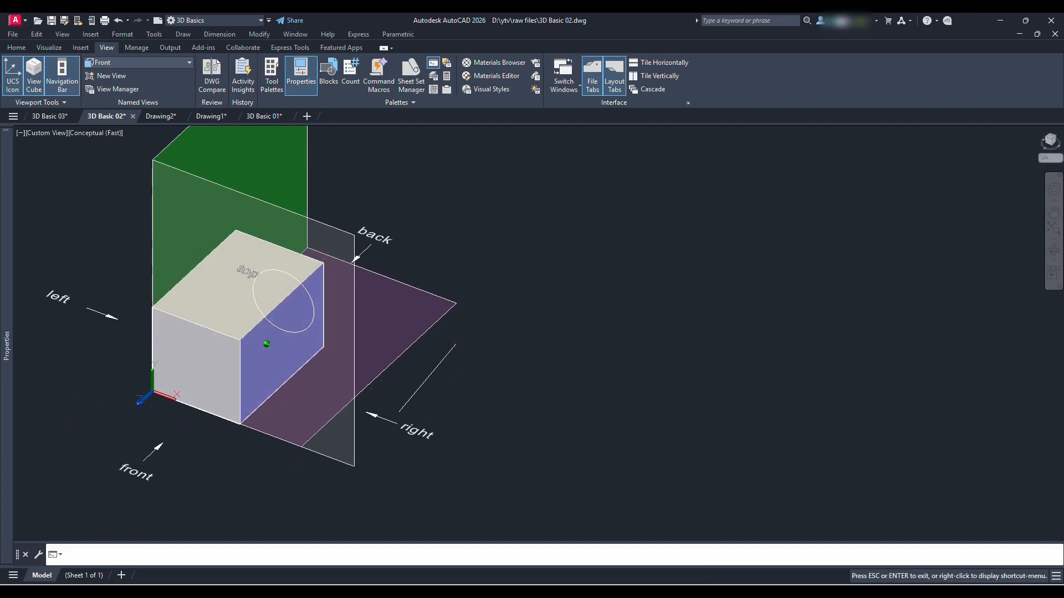
# Switch to the Right preset view and draw a circle on the green side plane above the box
pyautogui.click(170, 61)
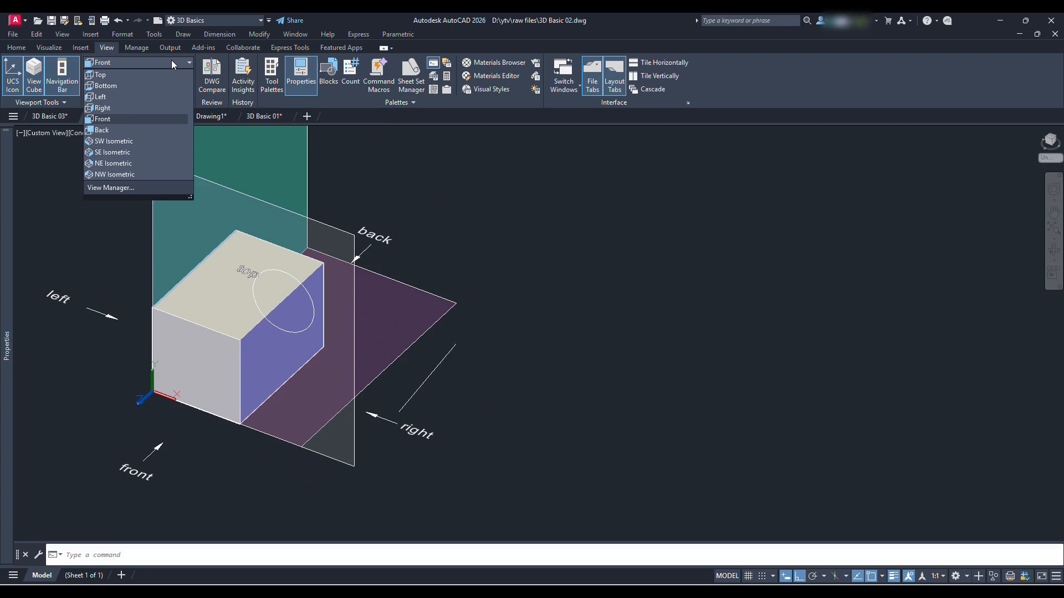
pyautogui.click(137, 109)
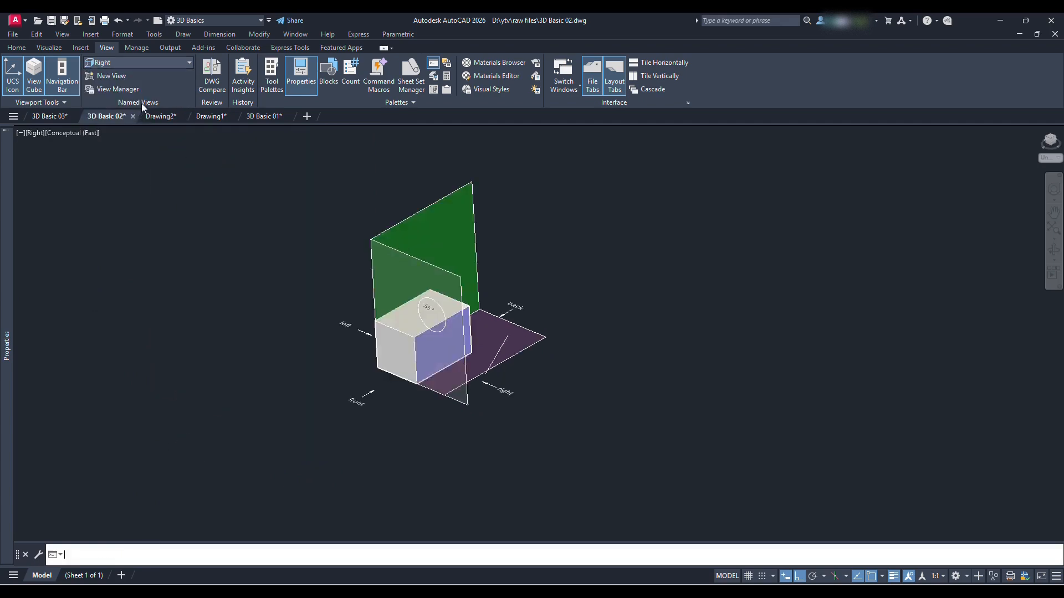
pyautogui.moveTo(96, 367); pyautogui.dragTo(277, 366, button='middle')
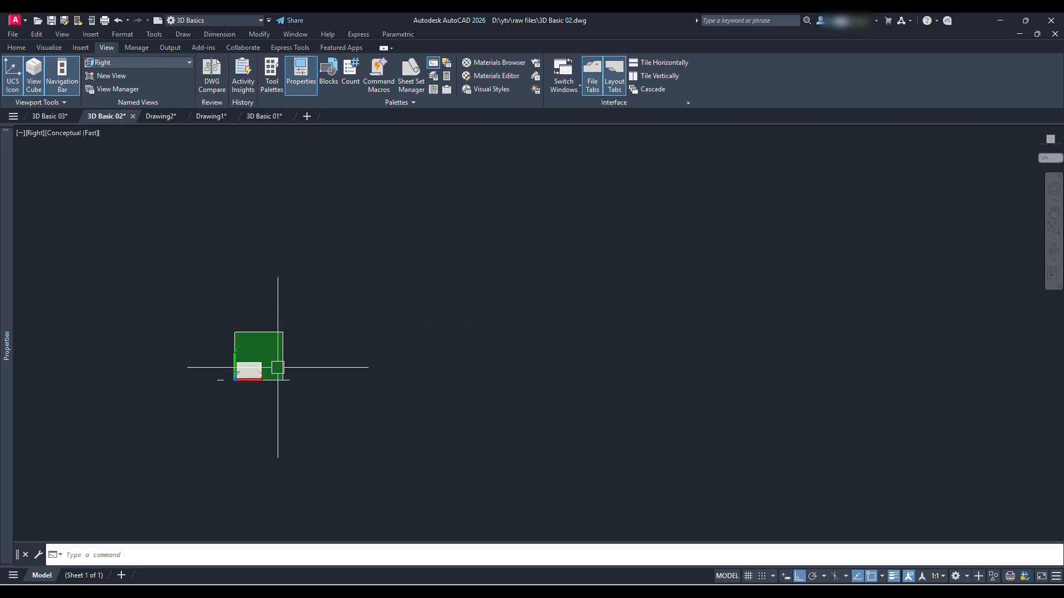
pyautogui.scroll(3, 272, 365)
pyautogui.write('c')
pyautogui.press('Return')
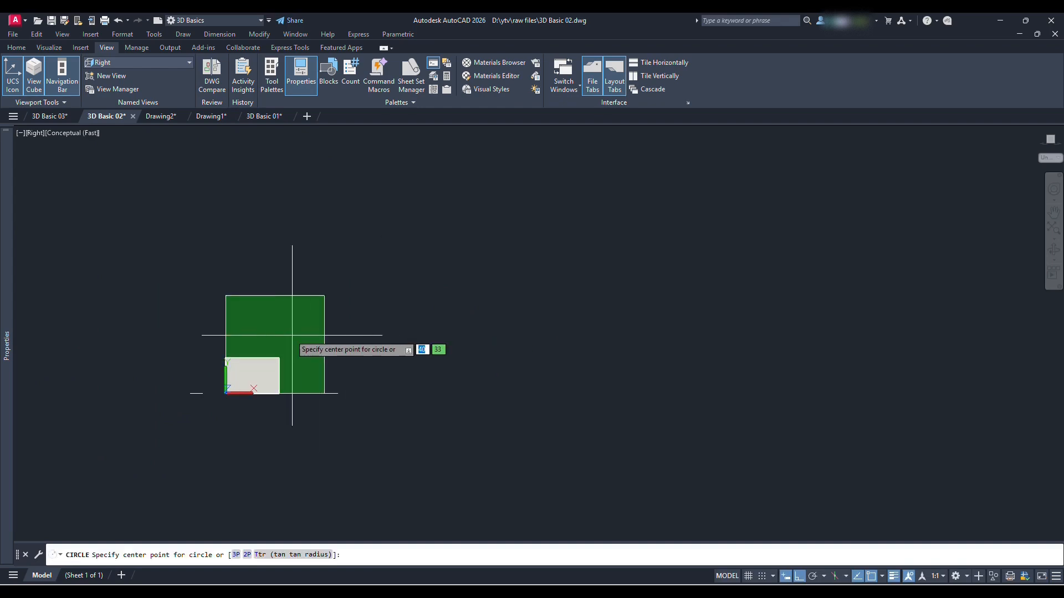
pyautogui.click(283, 325)
pyautogui.click(300, 334)
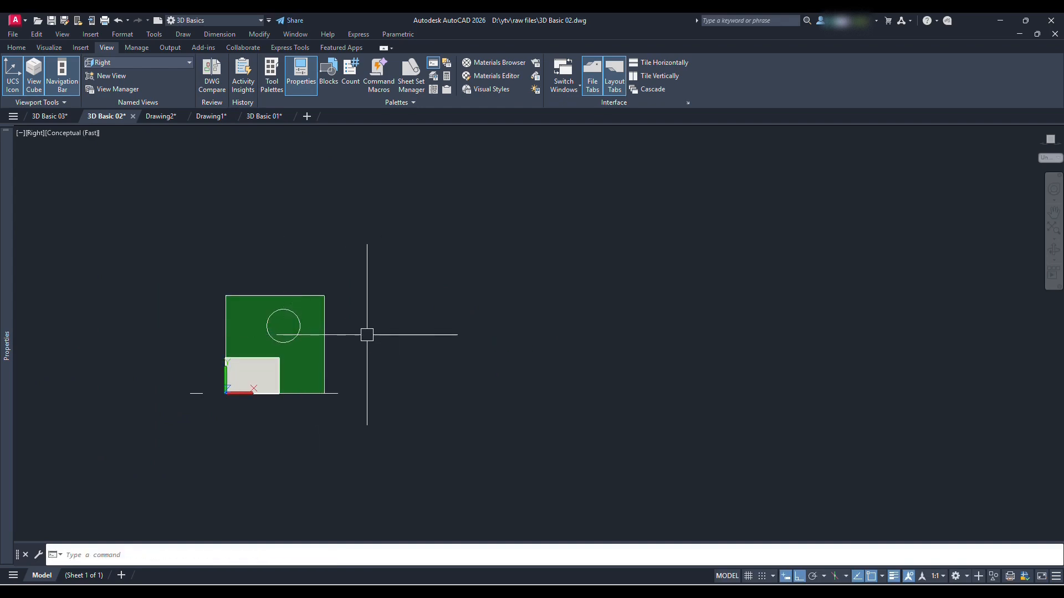
# Draw a second circle just outside the green plane and a vertical line to the right of that circle
pyautogui.press('Return')
pyautogui.click(354, 327)
pyautogui.click(372, 337)
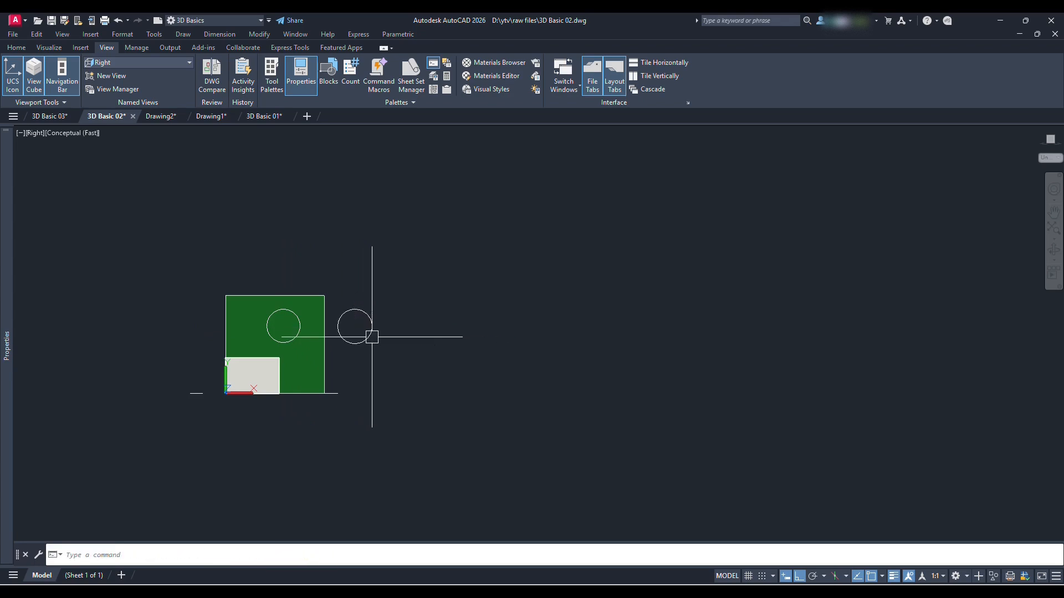
pyautogui.write('l')
pyautogui.press('Return')
pyautogui.click(387, 351)
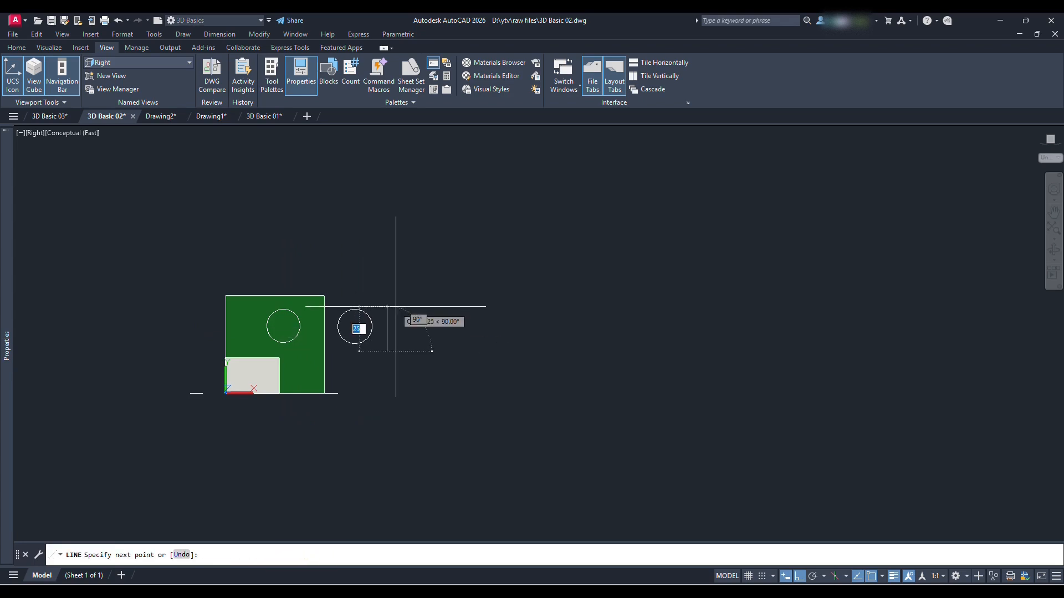
pyautogui.click(395, 291)
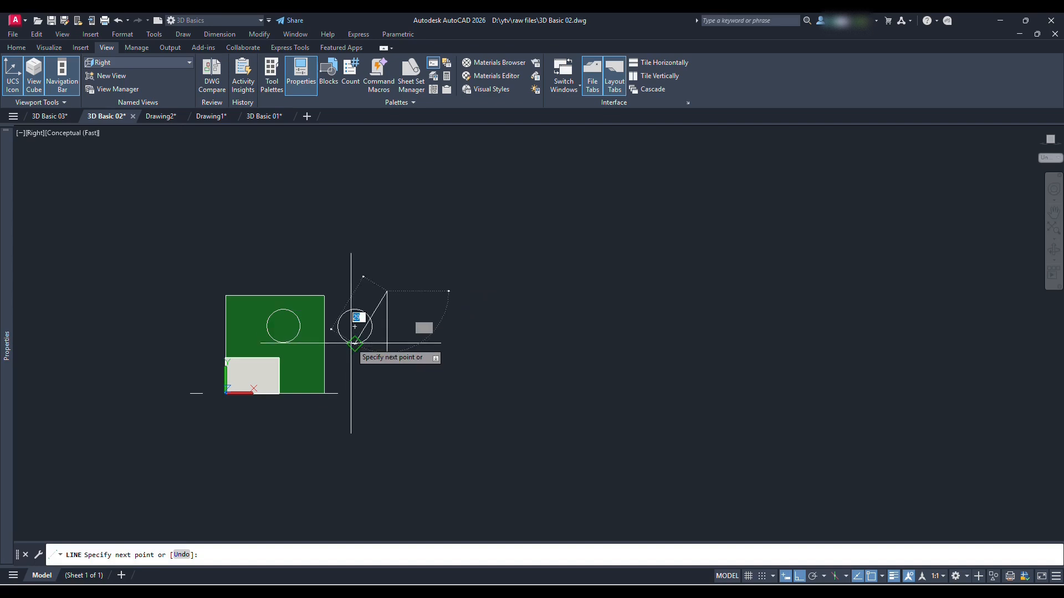
pyautogui.press('Escape')
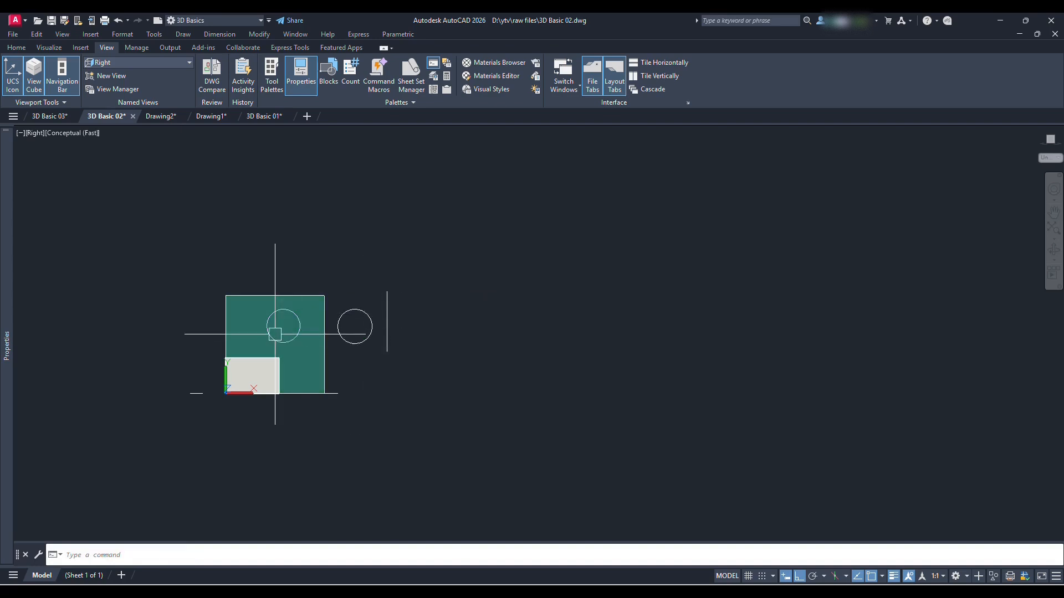
# In a 3D view, draw two larger circles in line with the green plane, one before its front edge and one beyond its back edge
pyautogui.keyDown('shift'); pyautogui.moveTo(275, 334); pyautogui.dragTo(287, 339, button='middle'); pyautogui.keyUp('shift')
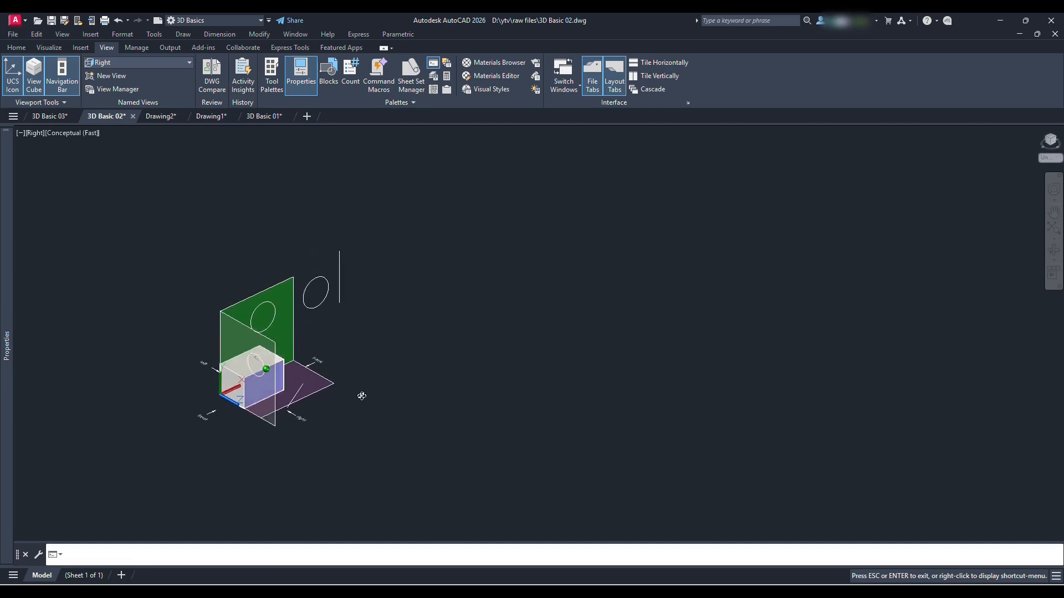
pyautogui.keyDown('shift'); pyautogui.moveTo(330, 379); pyautogui.dragTo(383, 385, button='middle'); pyautogui.keyUp('shift')
pyautogui.scroll(2, 335, 331)
pyautogui.write('c')
pyautogui.press('Return')
pyautogui.click(70, 350)
pyautogui.click(111, 358)
pyautogui.press('Return')
pyautogui.click(304, 329)
# Draw another vertical line beyond the large circle behind the green plane
pyautogui.write('l')
pyautogui.press('Return')
pyautogui.click(355, 326)
pyautogui.click(356, 232)
pyautogui.press('Return')
# Draw a circle centred on the front plane's outer top corner, parallel to the green plane
pyautogui.moveTo(275, 327)
pyautogui.keyDown('shift'); pyautogui.mouseDown(button='middle')
pyautogui.moveTo(309, 321)
pyautogui.moveTo(277, 333)
pyautogui.mouseUp(button='middle'); pyautogui.keyUp('shift')
pyautogui.write('c')
pyautogui.press('Return')
pyautogui.click(251, 336)
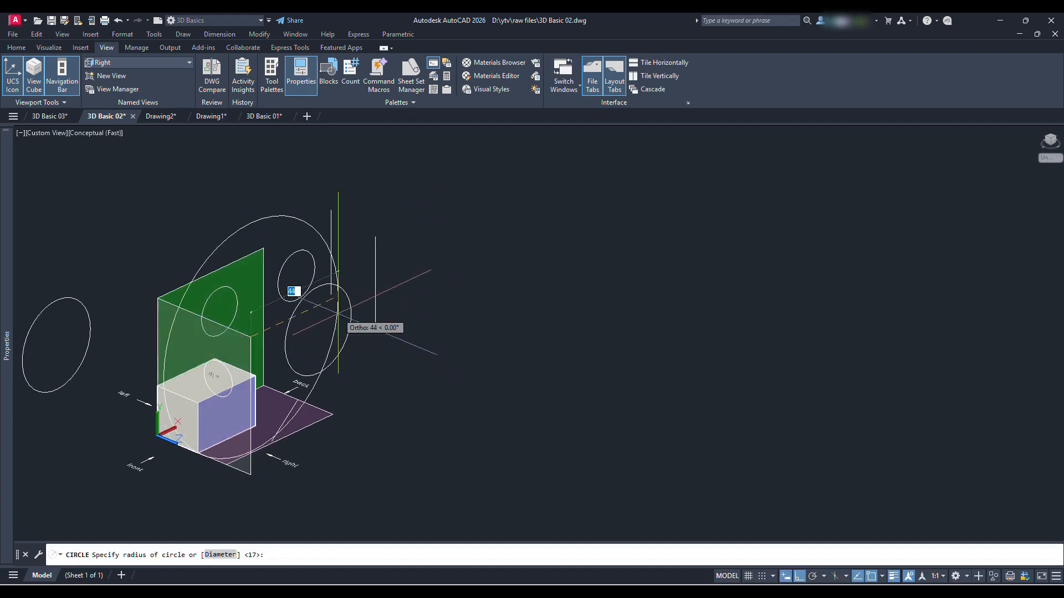
pyautogui.scroll(4, 271, 339)
pyautogui.click(277, 337)
# Move the circle from the front plane's outer top corner to the top corner shared with the green plane
pyautogui.scroll(-5, 320, 335)
pyautogui.keyDown('shift'); pyautogui.moveTo(274, 341); pyautogui.dragTo(332, 339, button='middle'); pyautogui.keyUp('shift')
pyautogui.click(289, 312)
pyautogui.press('Return')
pyautogui.click(280, 332)
pyautogui.click(208, 300)
# Draw another circle just below the large circle in front of the green plane
pyautogui.moveTo(256, 331)
pyautogui.keyDown('shift'); pyautogui.mouseDown(button='middle')
pyautogui.moveTo(285, 332)
pyautogui.moveTo(264, 328)
pyautogui.mouseUp(button='middle'); pyautogui.keyUp('shift')
pyautogui.write('c')
pyautogui.press('Return')
pyautogui.click(149, 406)
pyautogui.click(177, 409)
pyautogui.moveTo(178, 408)
pyautogui.keyDown('shift'); pyautogui.mouseDown(button='middle')
pyautogui.moveTo(229, 402)
pyautogui.moveTo(185, 427)
pyautogui.mouseUp(button='middle'); pyautogui.keyUp('shift')
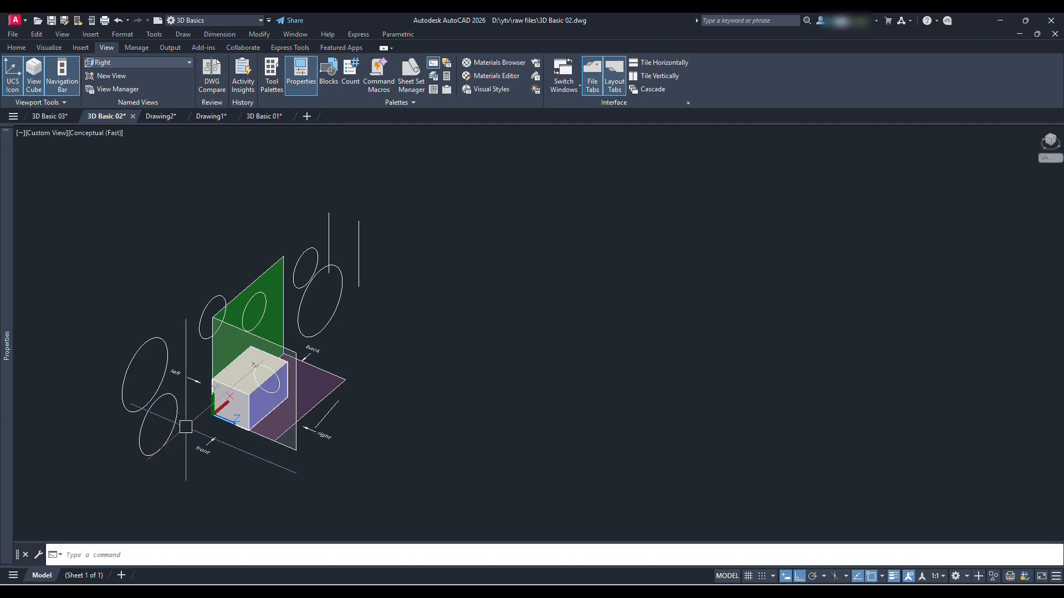
# Switch to the Left preset view and draw a small rectangle beside the green plane, checking it in 3D
pyautogui.click(175, 59)
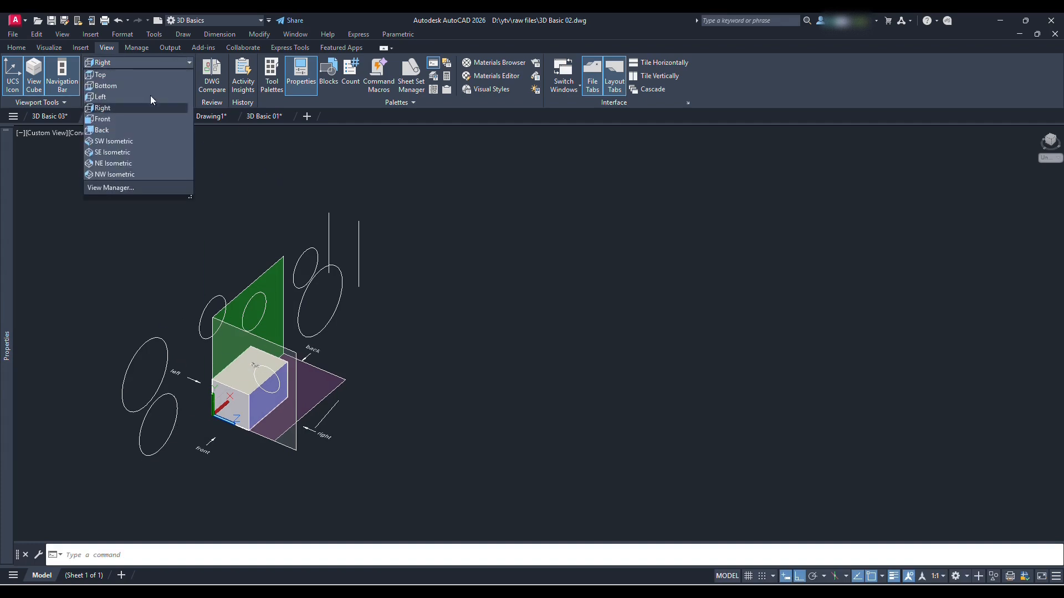
pyautogui.click(131, 96)
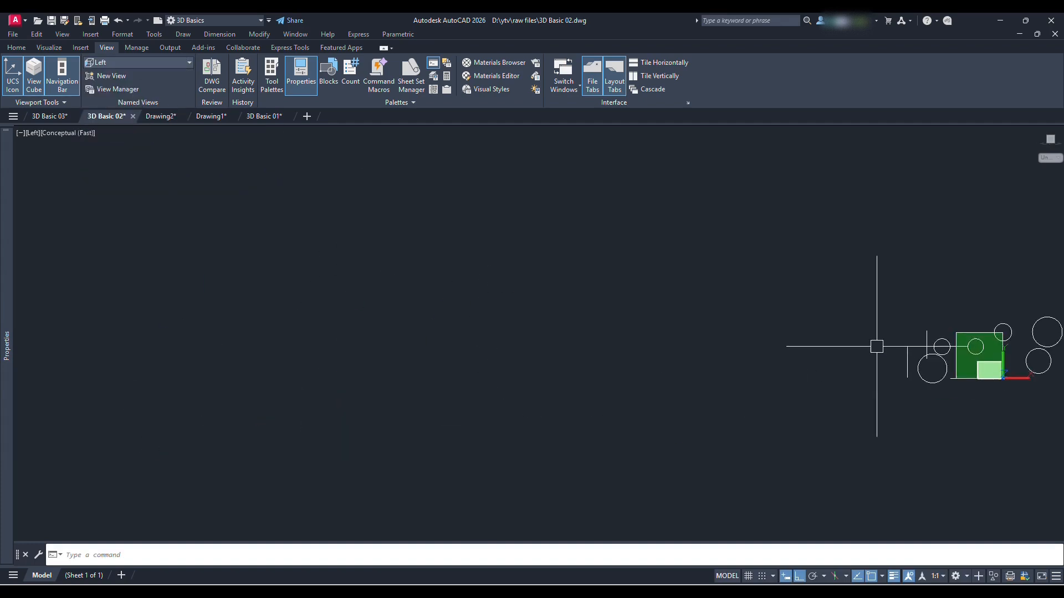
pyautogui.scroll(3, 528, 332)
pyautogui.write('rec')
pyautogui.press('Return')
pyautogui.click(465, 331)
pyautogui.click(496, 299)
pyautogui.keyDown('shift'); pyautogui.moveTo(521, 308); pyautogui.dragTo(271, 370, button='middle'); pyautogui.keyUp('shift')
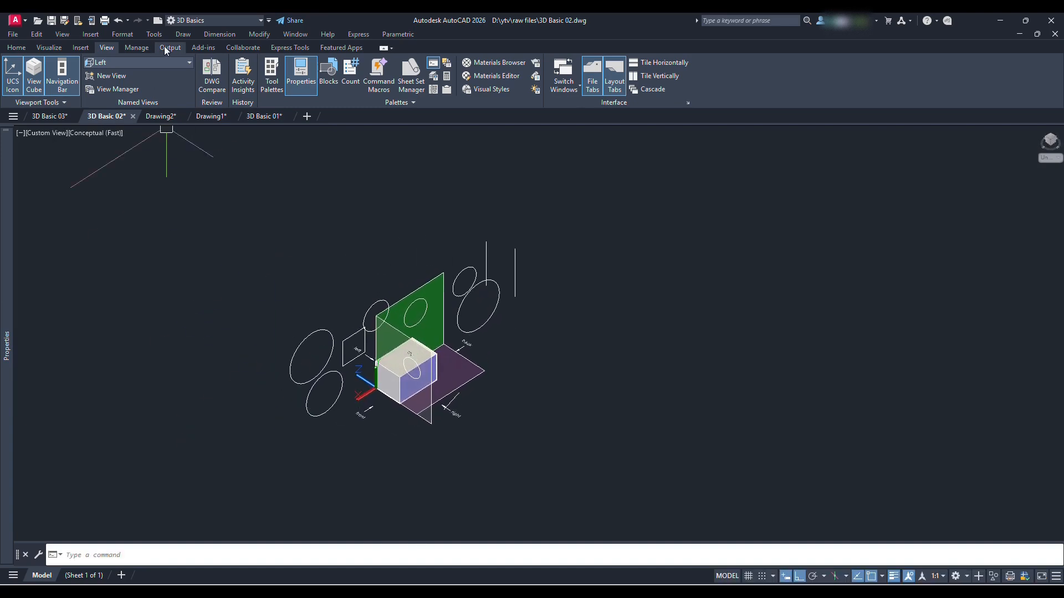
# Look through the preset views, including the isometric ones, and return to the Drawing1 drawing
pyautogui.click(178, 62)
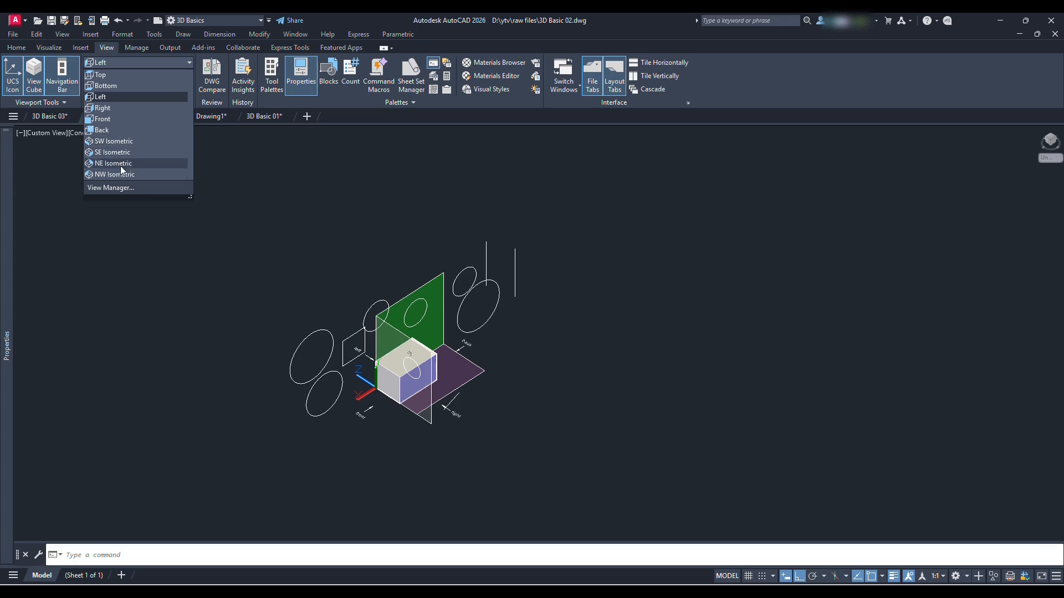
pyautogui.click(366, 216)
pyautogui.keyDown('shift'); pyautogui.moveTo(423, 298); pyautogui.dragTo(455, 335, button='middle'); pyautogui.keyUp('shift')
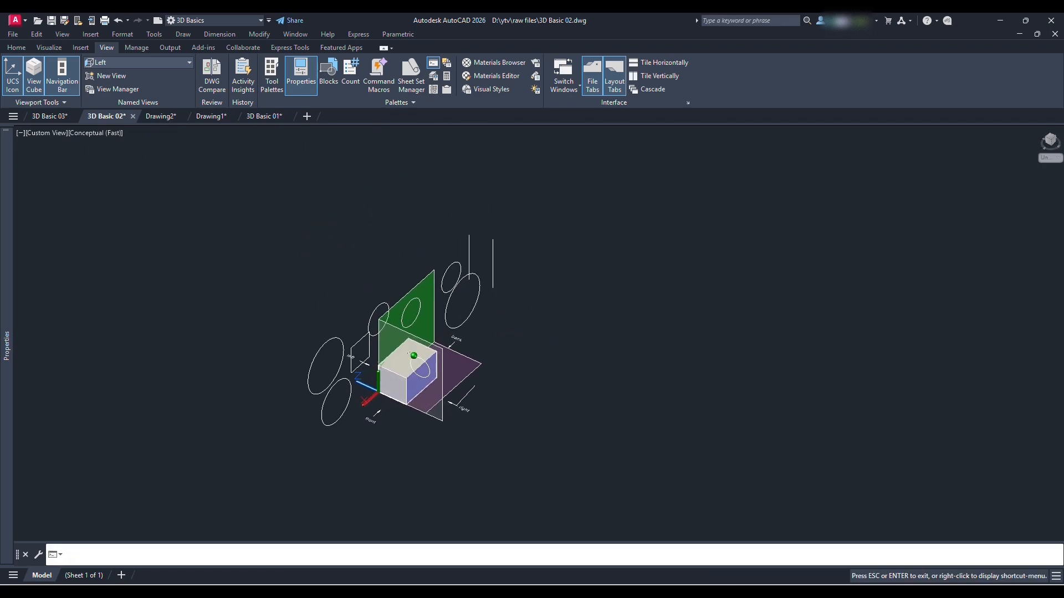
pyautogui.moveTo(539, 330); pyautogui.dragTo(421, 277, button='middle')
pyautogui.click(210, 116)
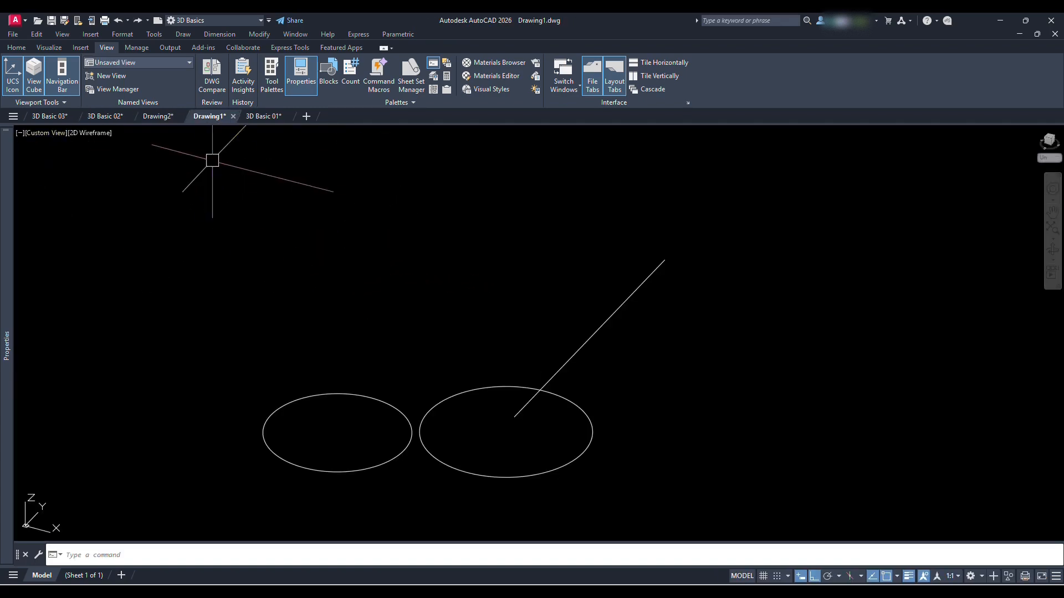
# Switch to the Top preset view and delete the two circles and the line from the drawing
pyautogui.click(46, 135)
pyautogui.click(100, 160)
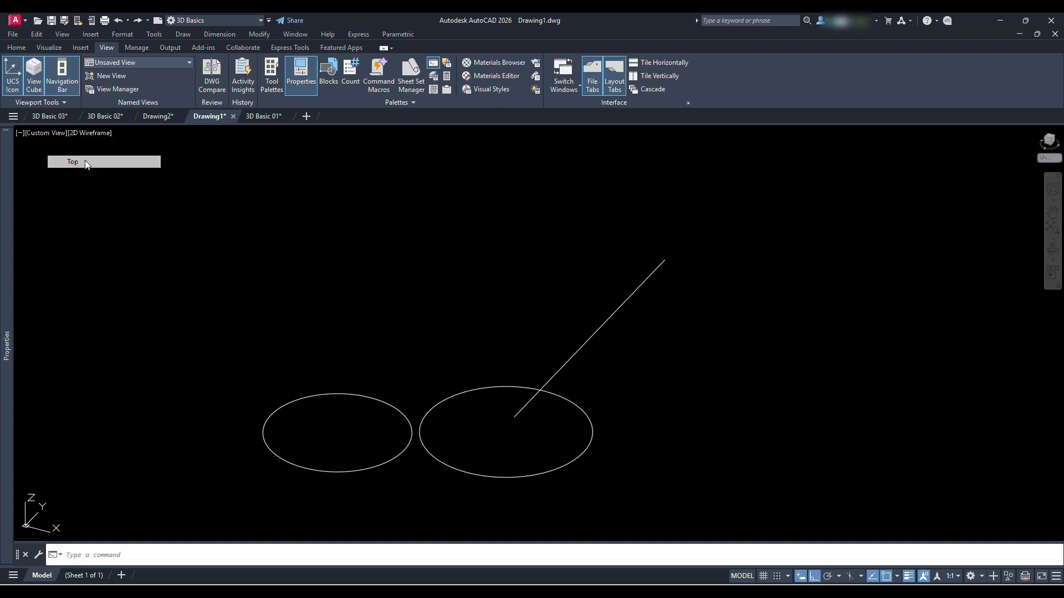
pyautogui.click(550, 419)
pyautogui.click(310, 136)
pyautogui.press('Delete')
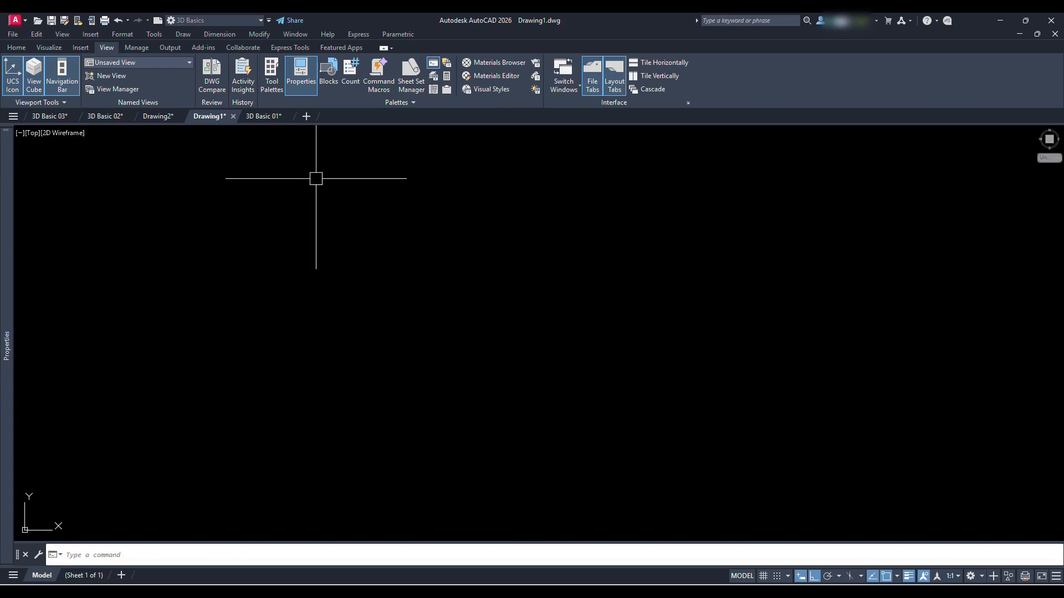
# Create a narrow upright rectangular box near the origin in the Top view, with a height of 15
pyautogui.click(16, 48)
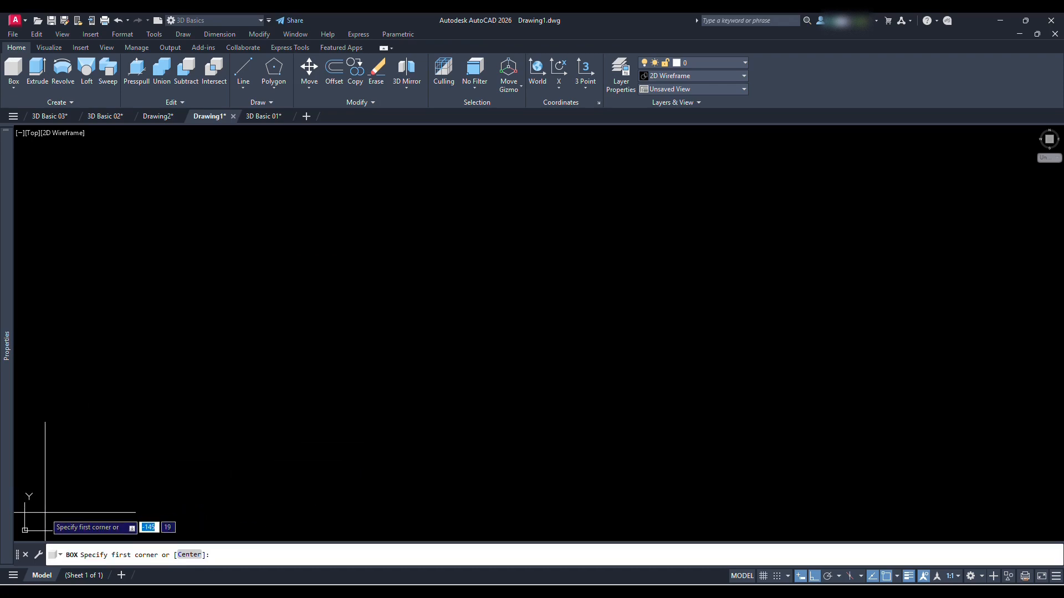
pyautogui.moveTo(48, 499); pyautogui.dragTo(236, 397, button='middle')
pyautogui.scroll(-3, 252, 349)
pyautogui.press('Escape')
pyautogui.click(11, 71)
pyautogui.click(395, 383)
pyautogui.write('1')
pyautogui.press('Tab')
pyautogui.press('Return')
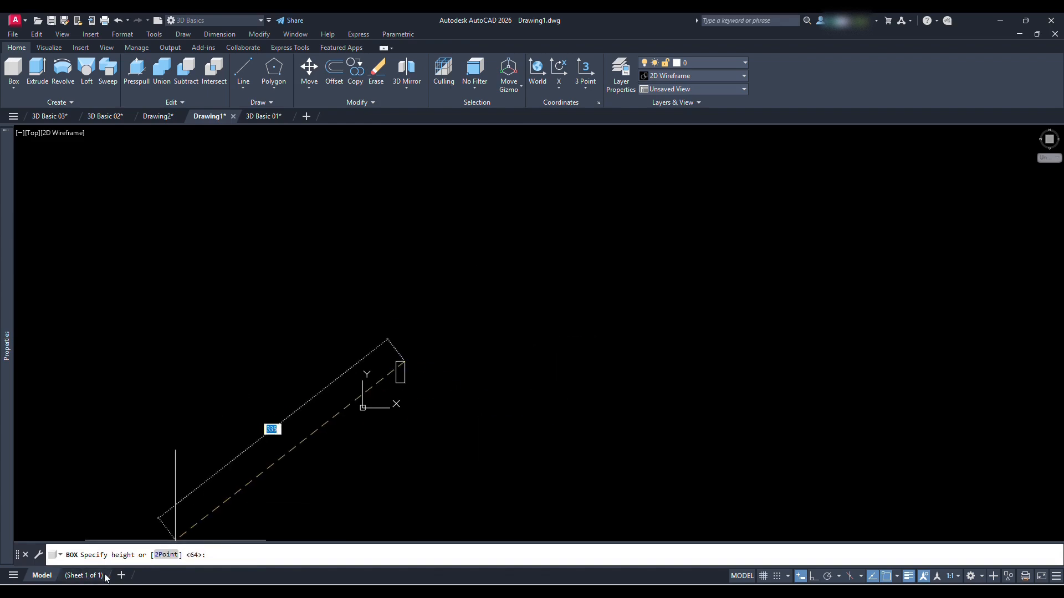
pyautogui.scroll(6, 412, 357)
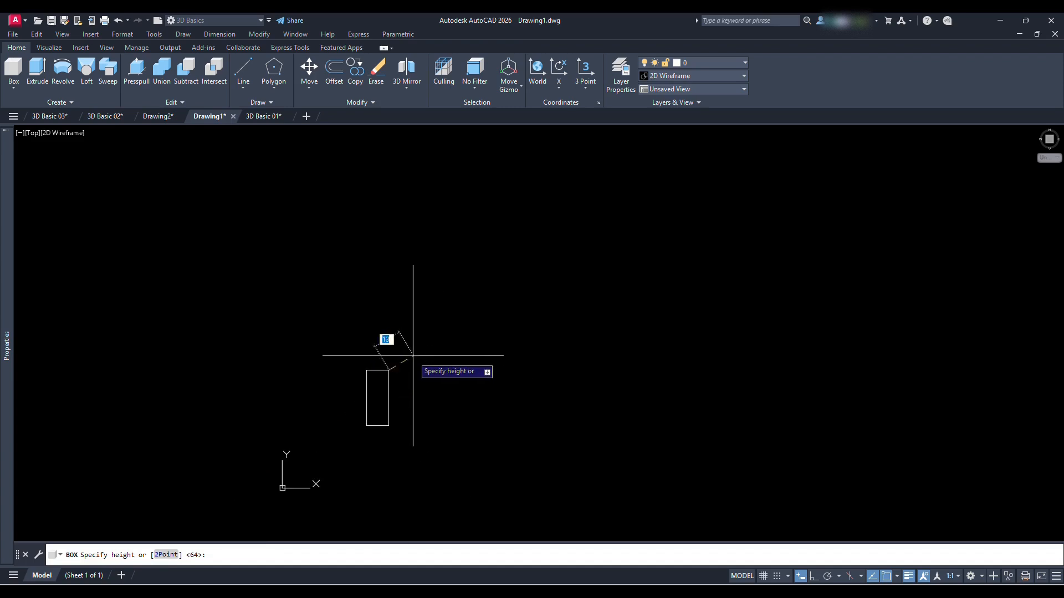
pyautogui.moveTo(403, 386); pyautogui.dragTo(338, 314, button='middle')
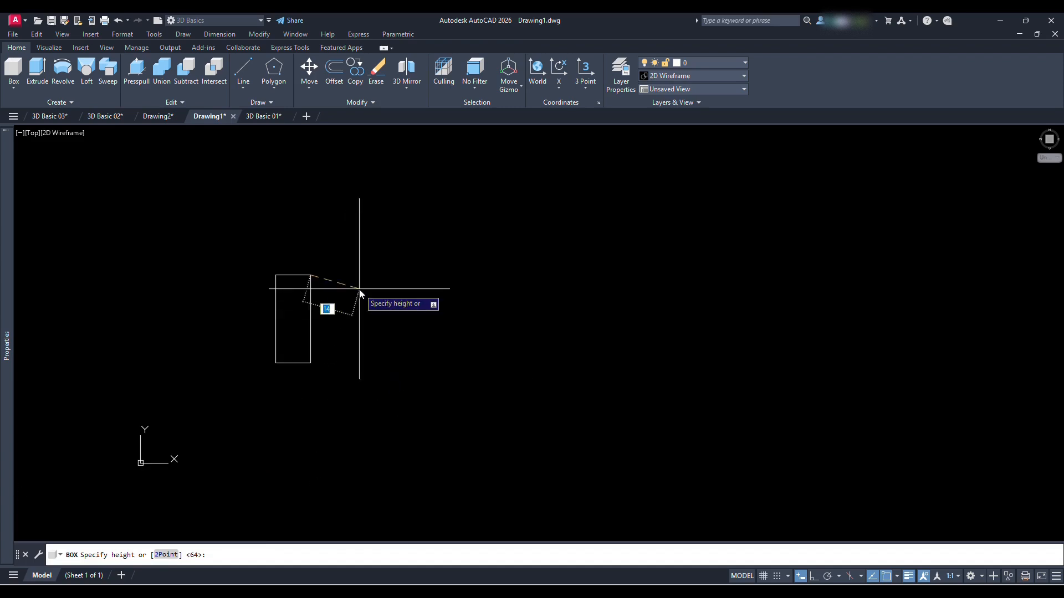
pyautogui.press('Return')
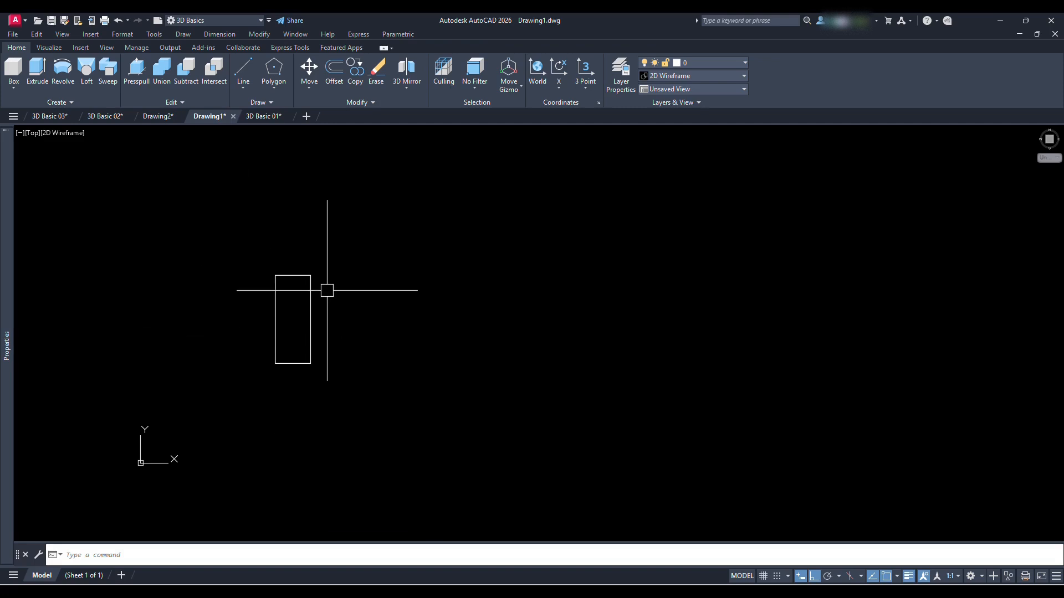
# Create a cylinder beside the box in a 3D view, using the Diameter option with a diameter of 10 and a height of 20
pyautogui.moveTo(397, 288); pyautogui.dragTo(375, 331, button='middle')
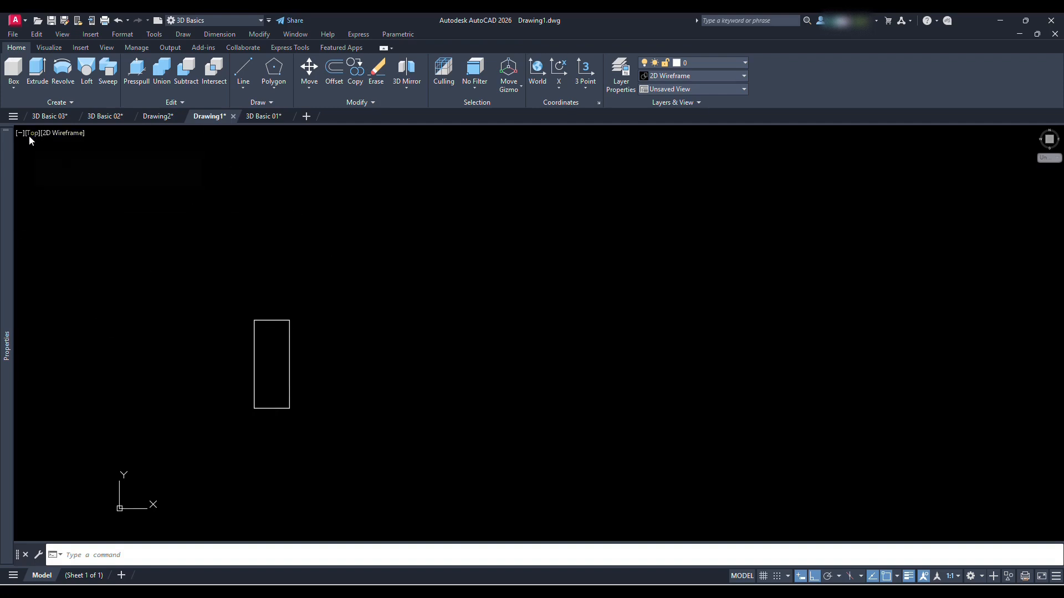
pyautogui.keyDown('shift'); pyautogui.moveTo(330, 371); pyautogui.dragTo(275, 292, button='middle'); pyautogui.keyUp('shift')
pyautogui.keyDown('shift'); pyautogui.moveTo(302, 420); pyautogui.dragTo(333, 407, button='middle'); pyautogui.keyUp('shift')
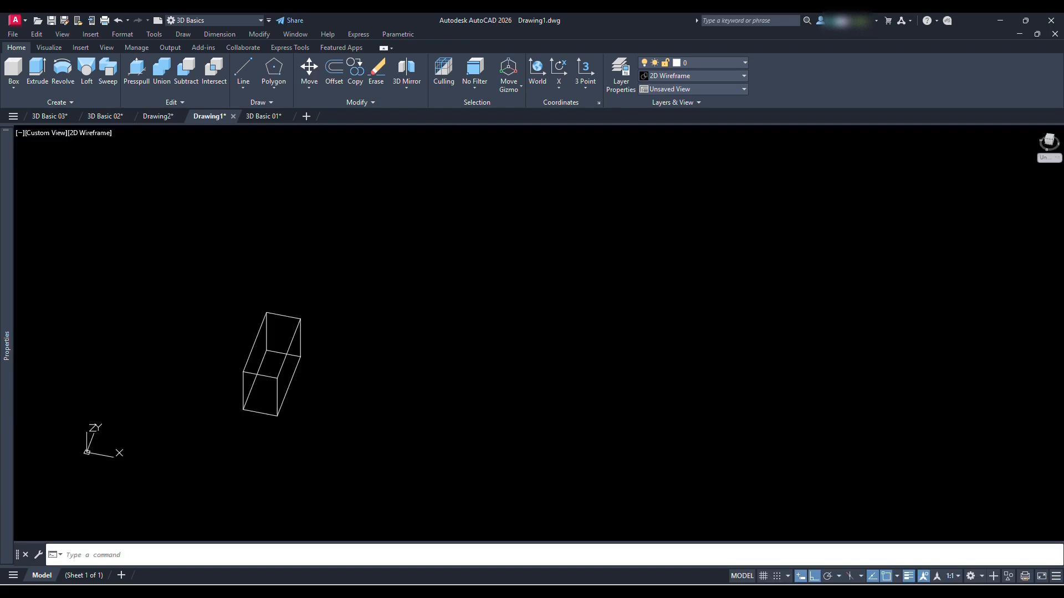
pyautogui.keyDown('shift'); pyautogui.moveTo(438, 357); pyautogui.dragTo(325, 333, button='middle'); pyautogui.keyUp('shift')
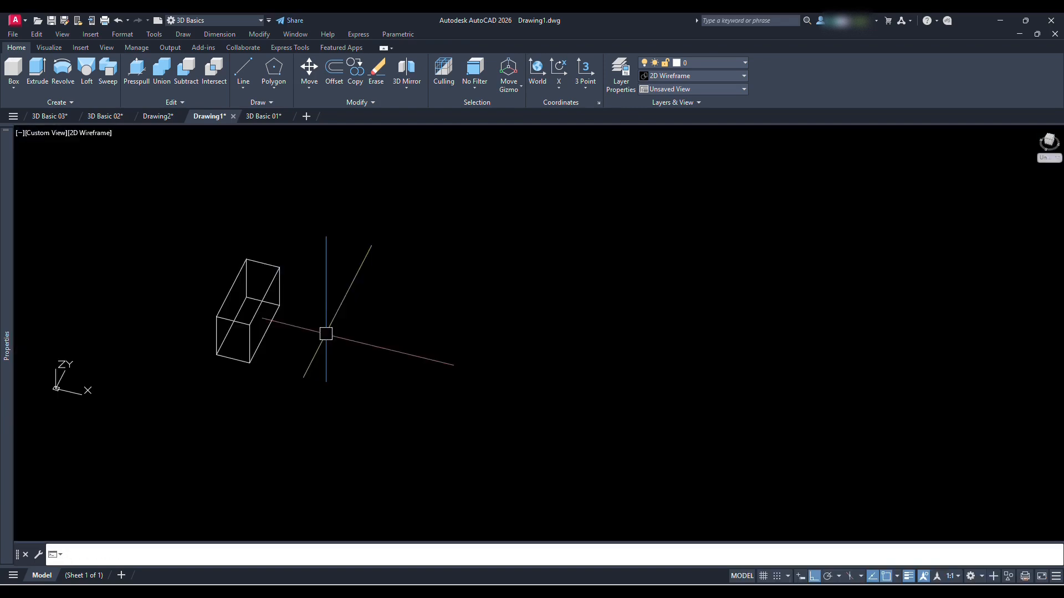
pyautogui.click(15, 88)
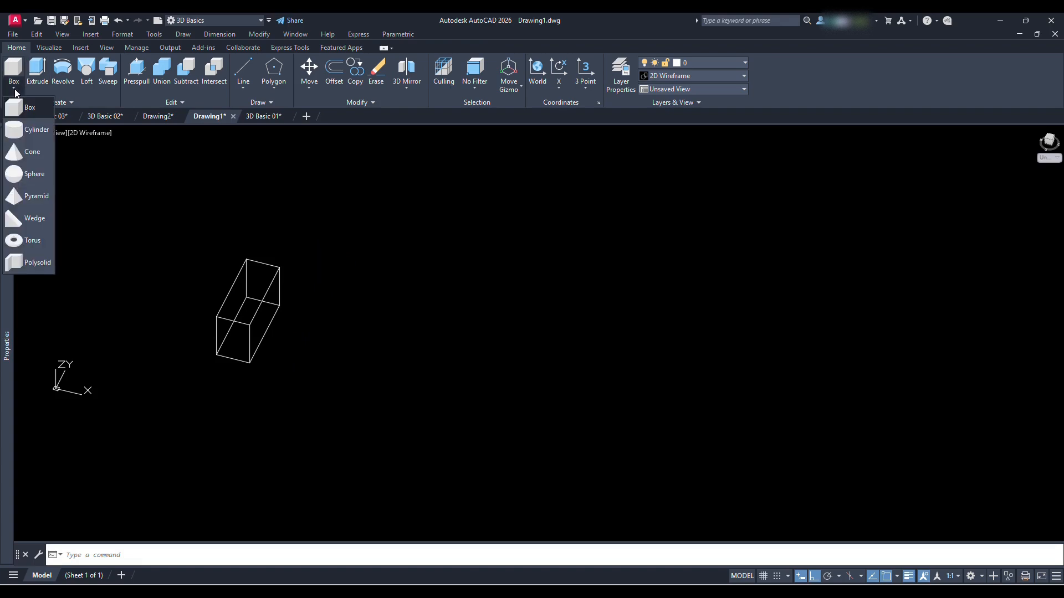
pyautogui.click(42, 131)
pyautogui.click(340, 335)
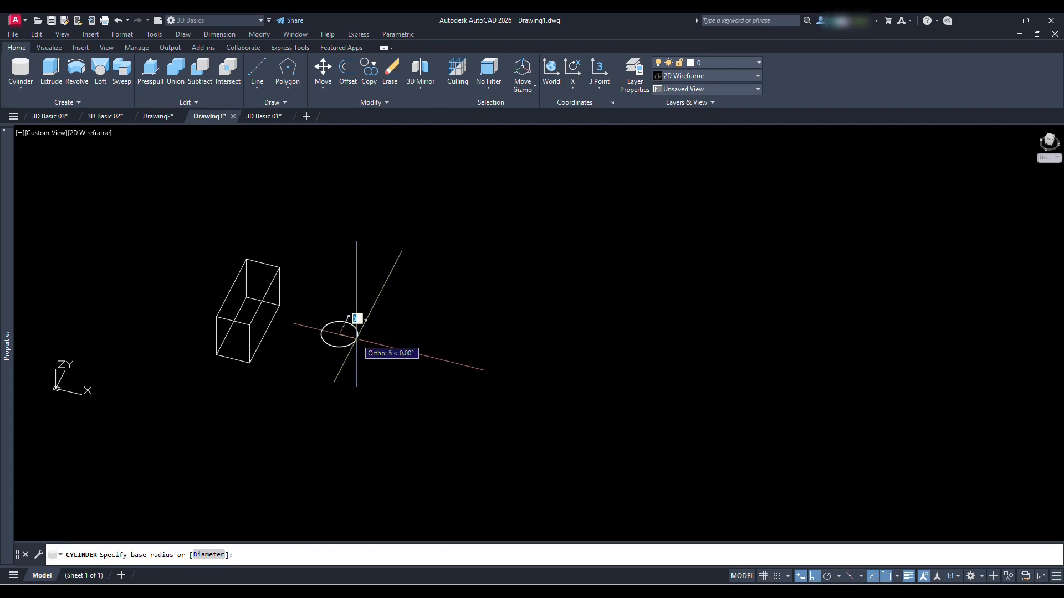
pyautogui.click(206, 555)
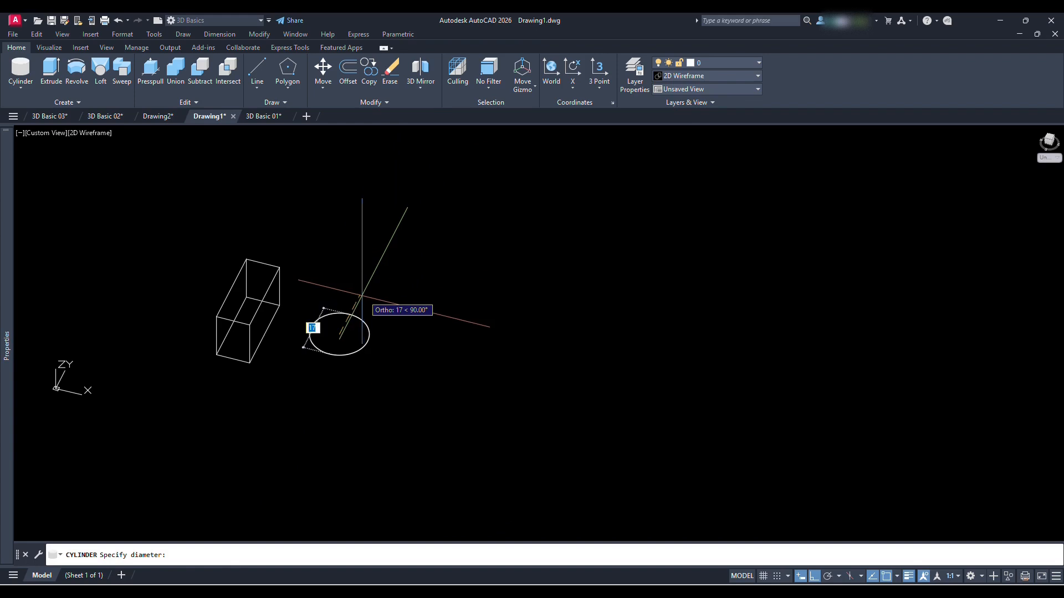
pyautogui.click(346, 303)
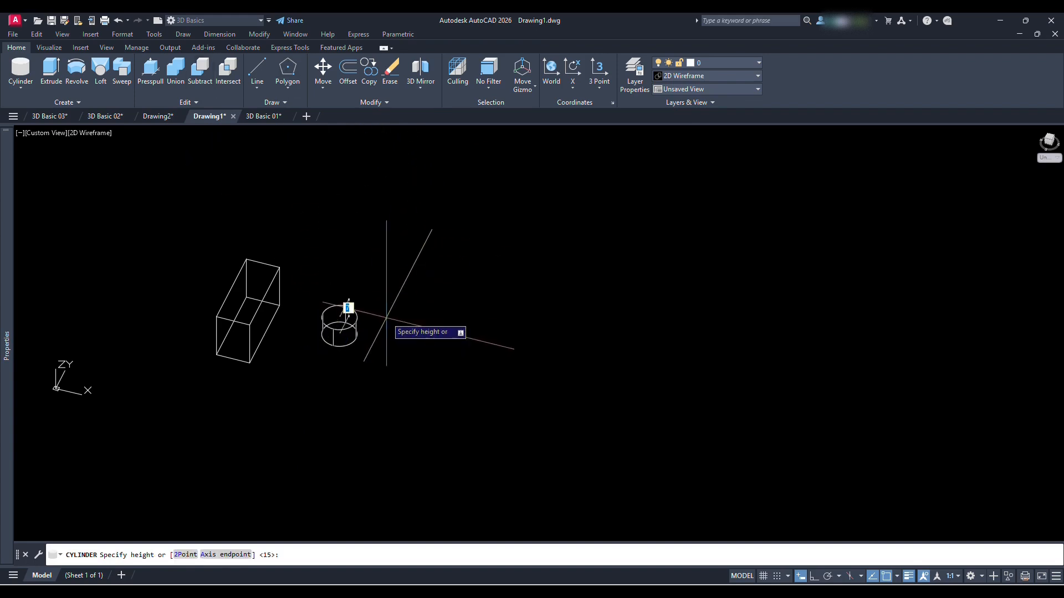
pyautogui.click(383, 254)
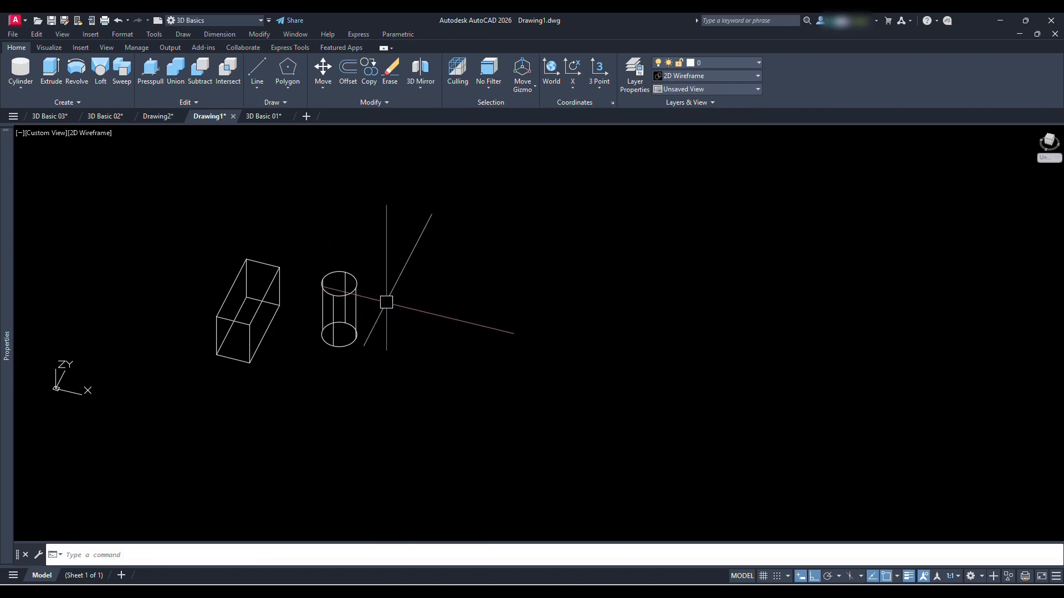
# Examine the wireframe box and cylinder from several 3D angles
pyautogui.keyDown('shift'); pyautogui.moveTo(364, 325); pyautogui.dragTo(399, 325, button='middle'); pyautogui.keyUp('shift')
pyautogui.moveTo(316, 286); pyautogui.dragTo(342, 298, button='middle')
pyautogui.scroll(2, 333, 309)
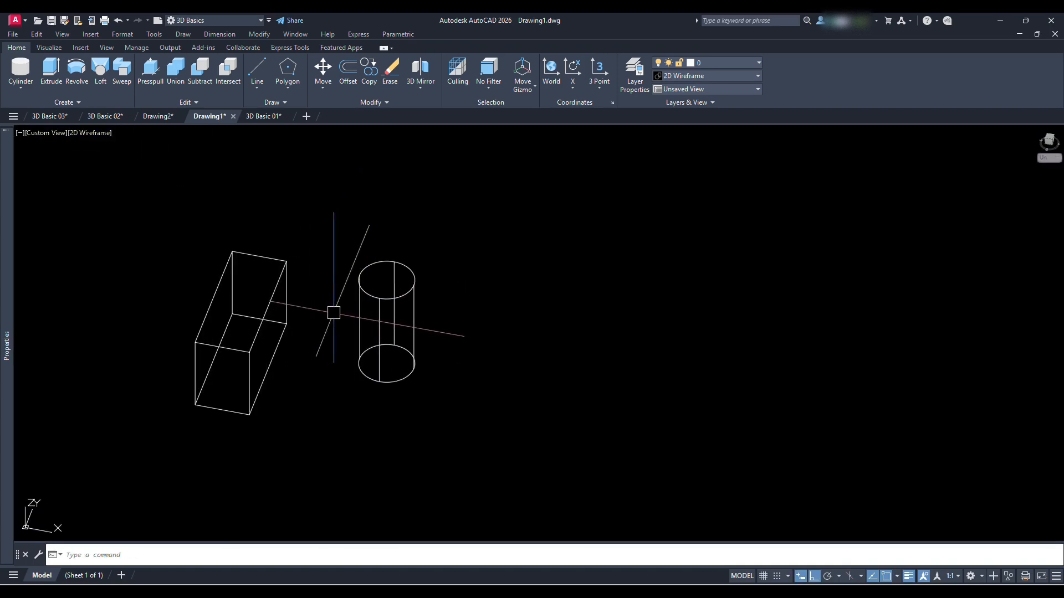
pyautogui.write('l')
pyautogui.press('Return')
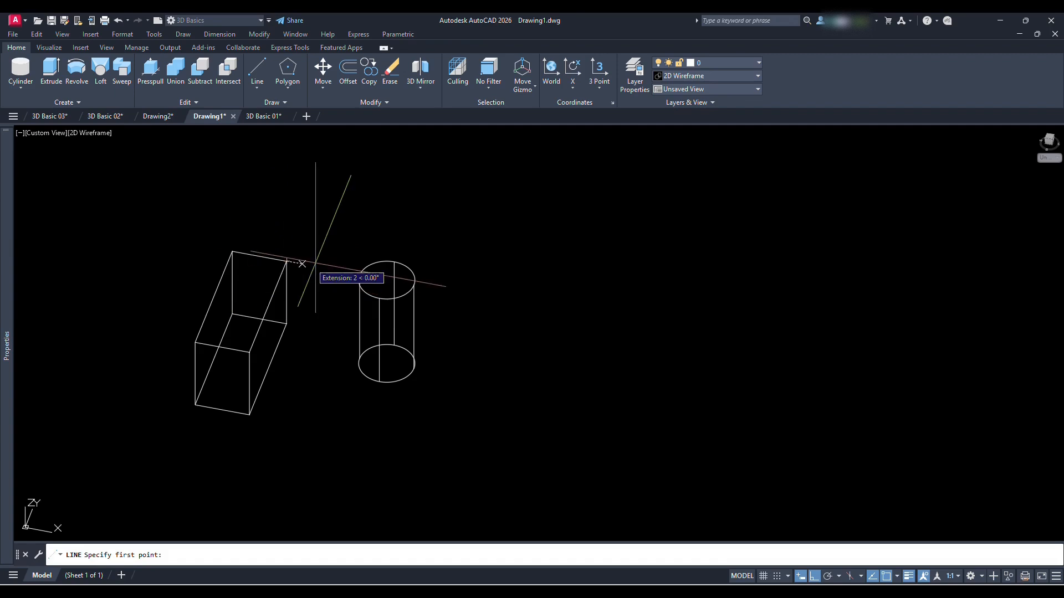
pyautogui.press('Escape')
pyautogui.moveTo(478, 376)
pyautogui.keyDown('shift'); pyautogui.mouseDown(button='middle')
pyautogui.moveTo(467, 349)
pyautogui.moveTo(469, 361)
pyautogui.mouseUp(button='middle'); pyautogui.keyUp('shift')
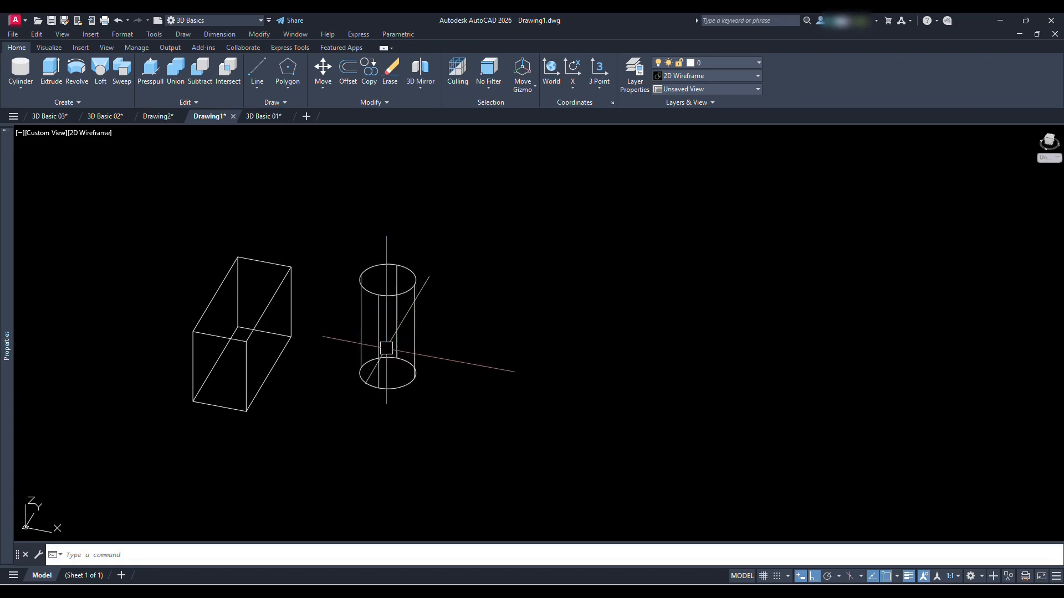
pyautogui.moveTo(368, 339); pyautogui.dragTo(385, 359, button='middle')
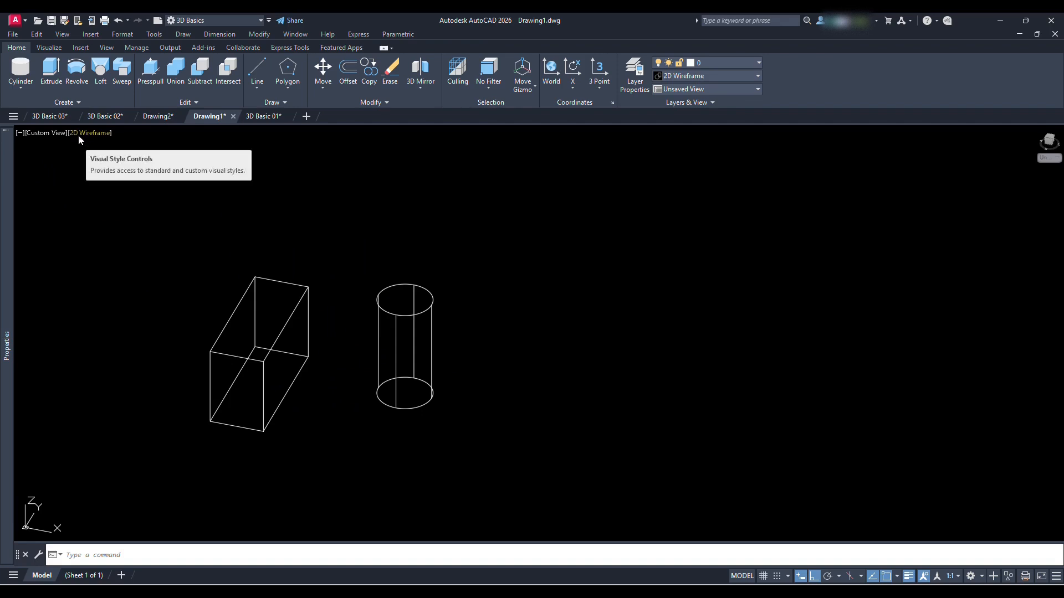
# Apply the Conceptual visual style and check the shaded box and cylinder from a lower angle
pyautogui.click(54, 49)
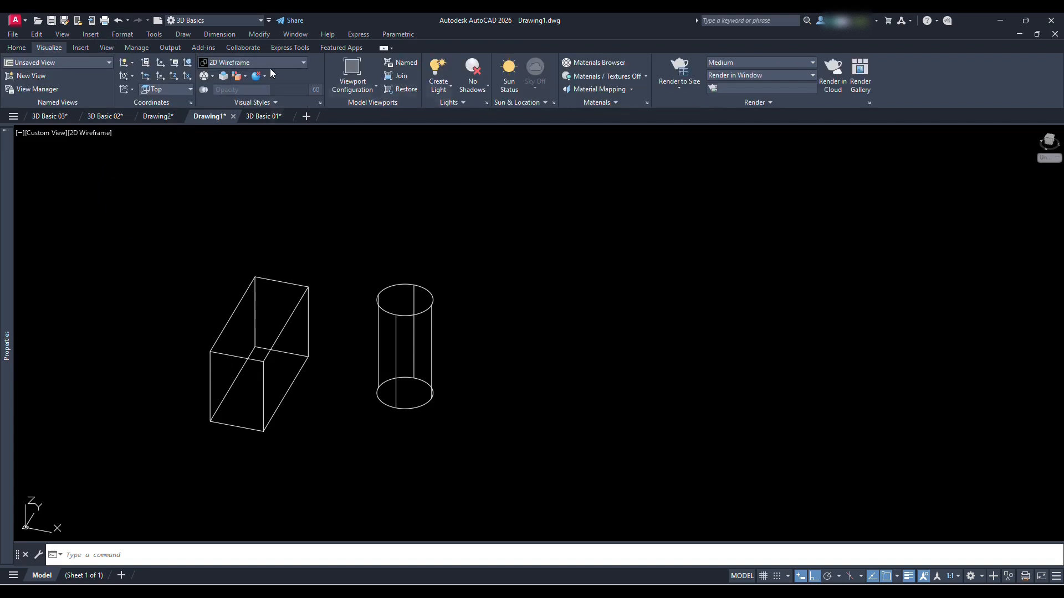
pyautogui.click(288, 60)
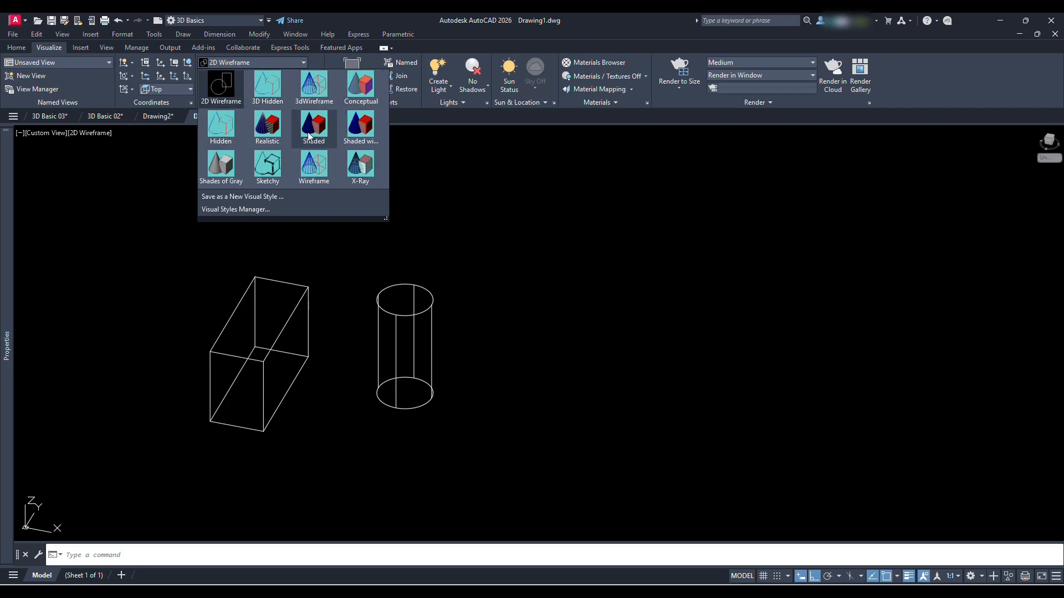
pyautogui.click(363, 90)
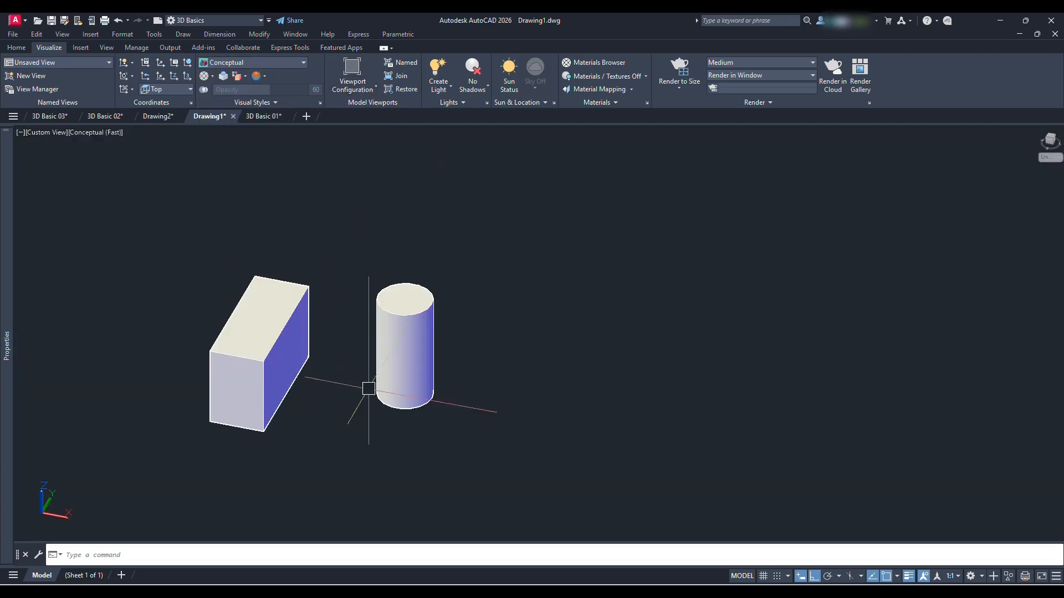
pyautogui.keyDown('shift'); pyautogui.moveTo(403, 407); pyautogui.dragTo(433, 319, button='middle'); pyautogui.keyUp('shift')
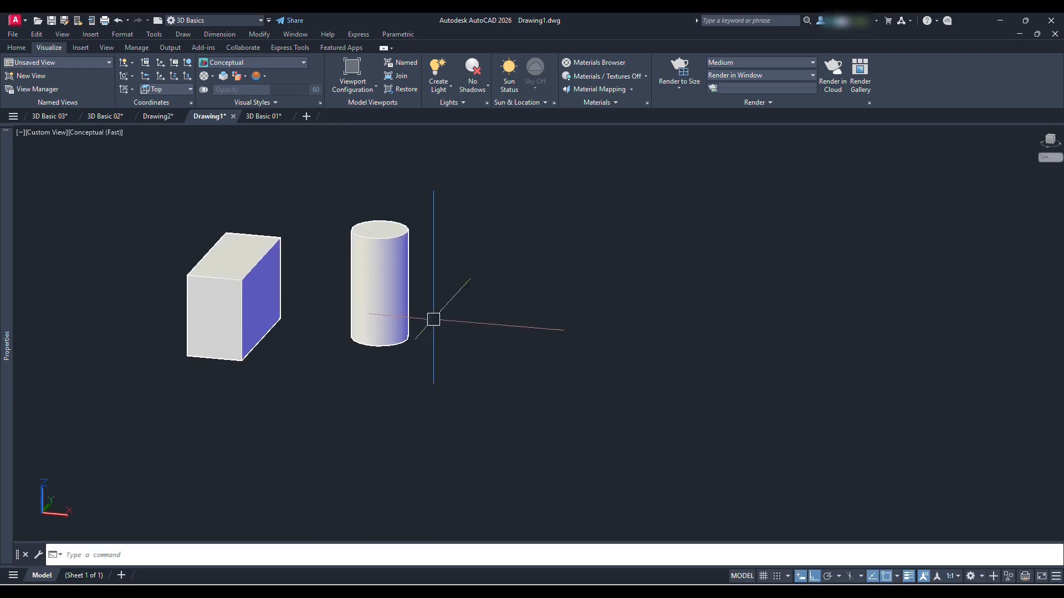
pyautogui.scroll(-2, 433, 319)
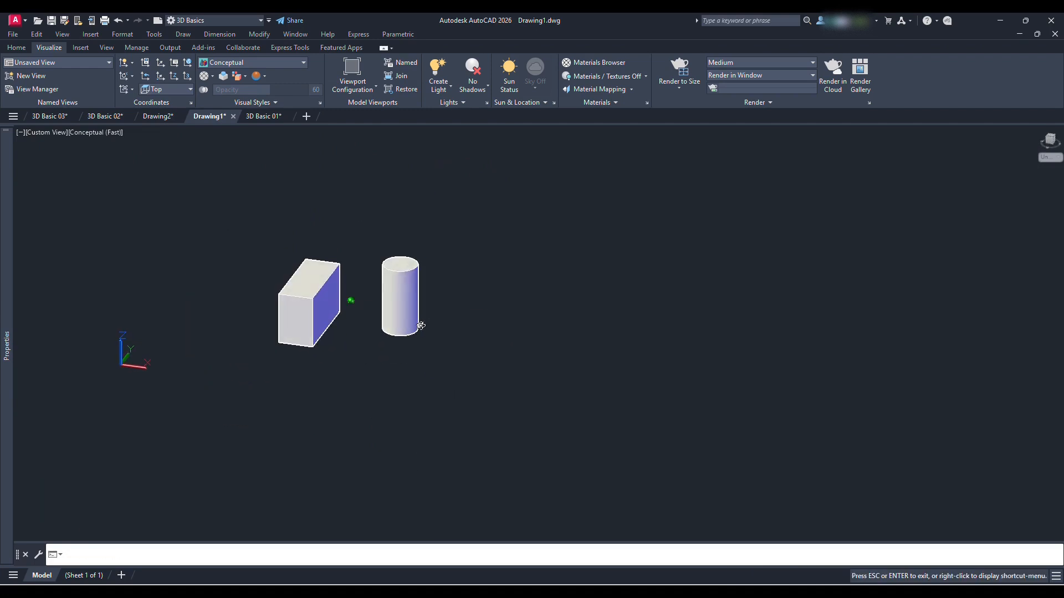
# Set the UCS to Top and draw a straight line along the X axis beside the cylinder
pyautogui.click(190, 90)
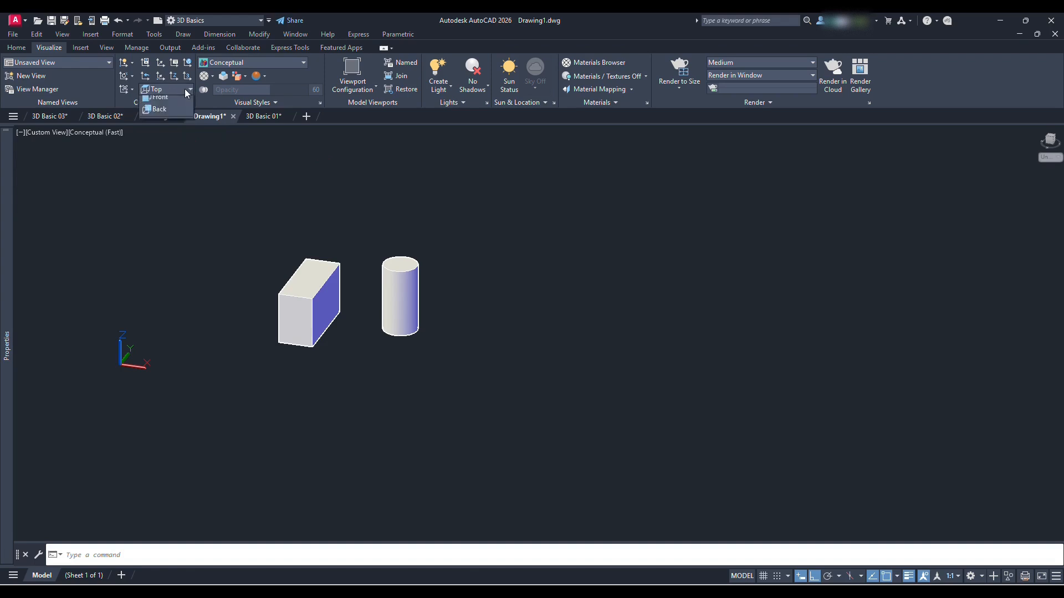
pyautogui.click(159, 118)
pyautogui.write('l')
pyautogui.press('Return')
pyautogui.click(442, 327)
pyautogui.click(515, 350)
pyautogui.press('Escape')
# Draw a circle on the Top plane just in front of the line, slightly wider than the cylinder
pyautogui.write('c')
pyautogui.press('Return')
pyautogui.click(483, 345)
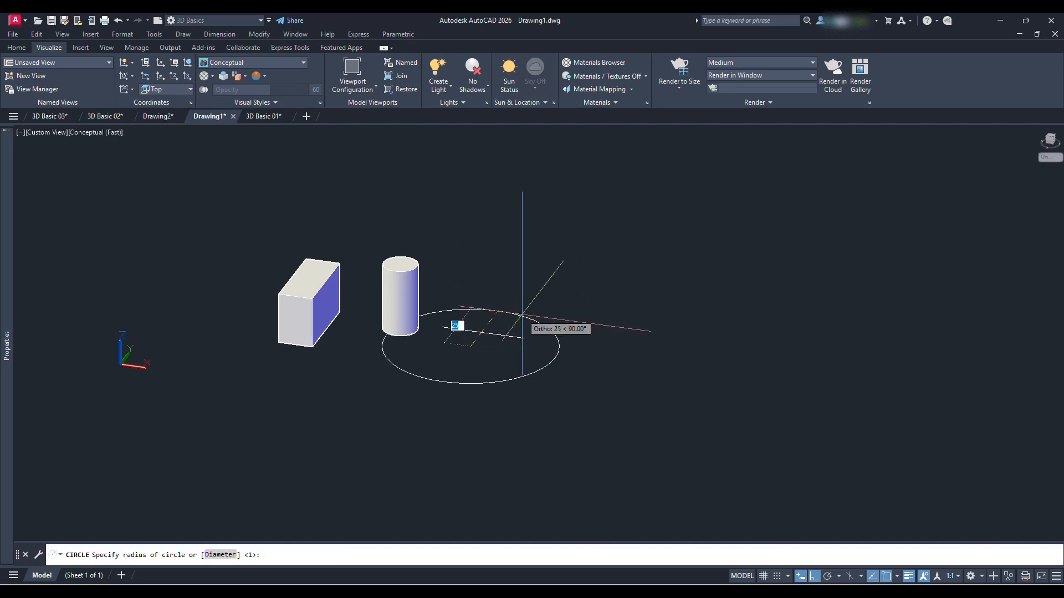
pyautogui.click(501, 354)
pyautogui.moveTo(504, 356)
pyautogui.keyDown('shift'); pyautogui.mouseDown(button='middle')
pyautogui.moveTo(477, 277)
pyautogui.moveTo(520, 384)
pyautogui.moveTo(499, 375)
pyautogui.mouseUp(button='middle'); pyautogui.keyUp('shift')
# Set the UCS to Right and draw a line on that plane beside the box
pyautogui.click(169, 90)
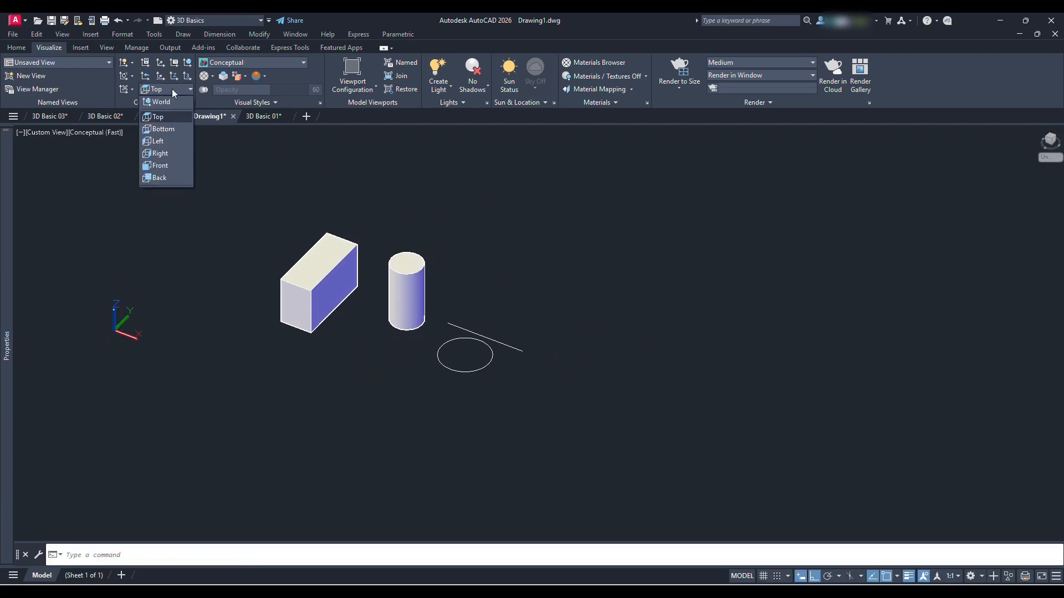
pyautogui.click(166, 154)
pyautogui.write('l')
pyautogui.press('Return')
pyautogui.click(203, 328)
pyautogui.click(255, 276)
pyautogui.press('Return')
# Draw a small circle on the Right plane next to the line beside the box
pyautogui.write('c')
pyautogui.press('Return')
pyautogui.click(233, 316)
pyautogui.click(255, 330)
# Delete the line and circle drawn on the Right plane beside the box
pyautogui.moveTo(255, 332)
pyautogui.keyDown('shift'); pyautogui.mouseDown(button='middle')
pyautogui.moveTo(309, 316)
pyautogui.moveTo(309, 295)
pyautogui.moveTo(156, 315)
pyautogui.moveTo(174, 269)
pyautogui.moveTo(197, 316)
pyautogui.moveTo(265, 347)
pyautogui.mouseUp(button='middle'); pyautogui.keyUp('shift')
pyautogui.click(237, 414)
pyautogui.click(199, 285)
pyautogui.press('Delete')
# Create a cone beyond the flat circle with the Z axis pointing up, setting its base radius and height freehand
pyautogui.click(17, 47)
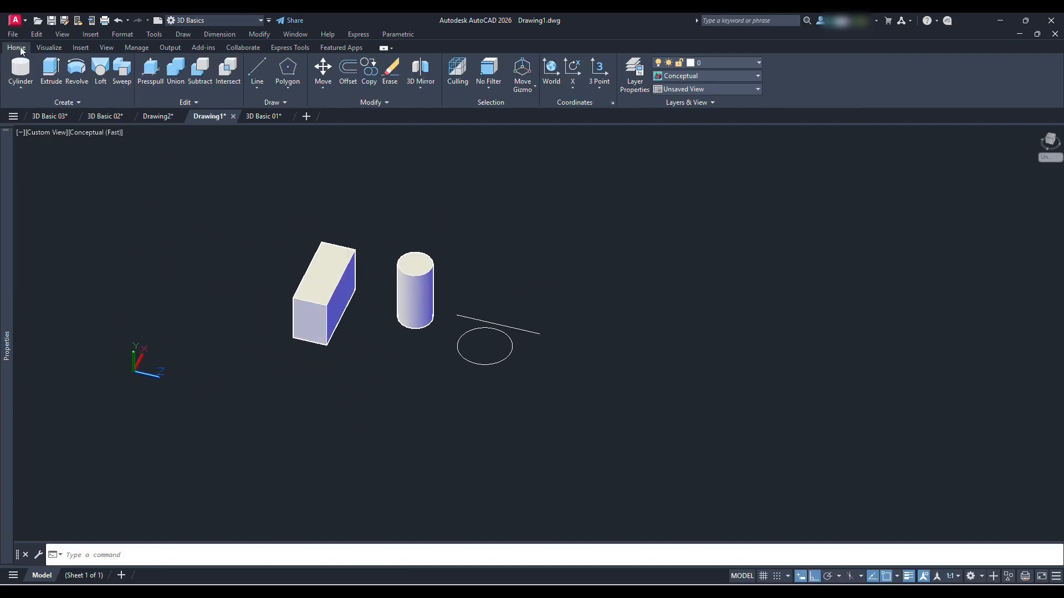
pyautogui.click(27, 88)
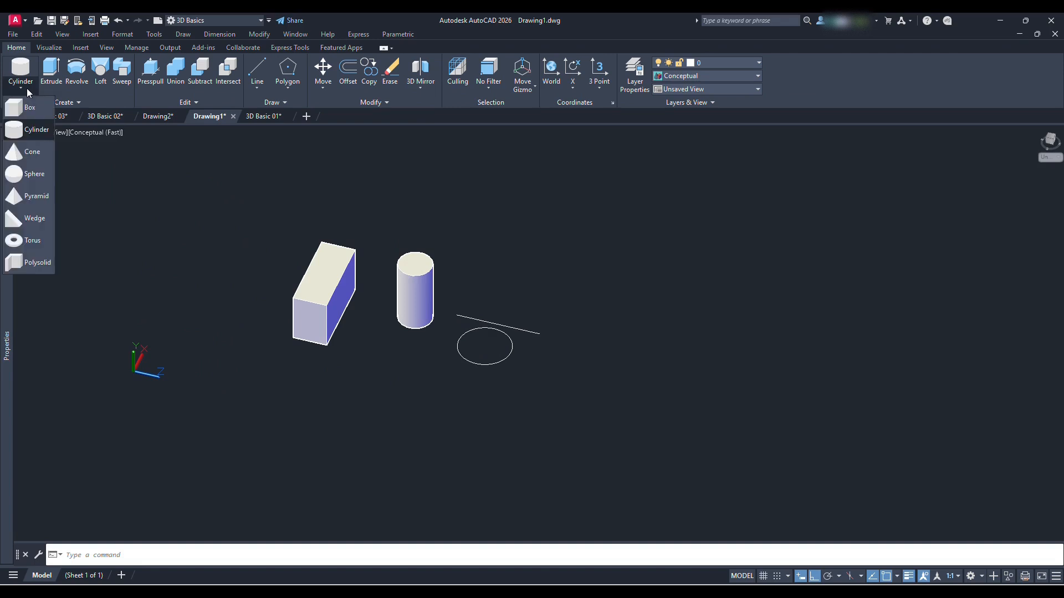
pyautogui.click(34, 159)
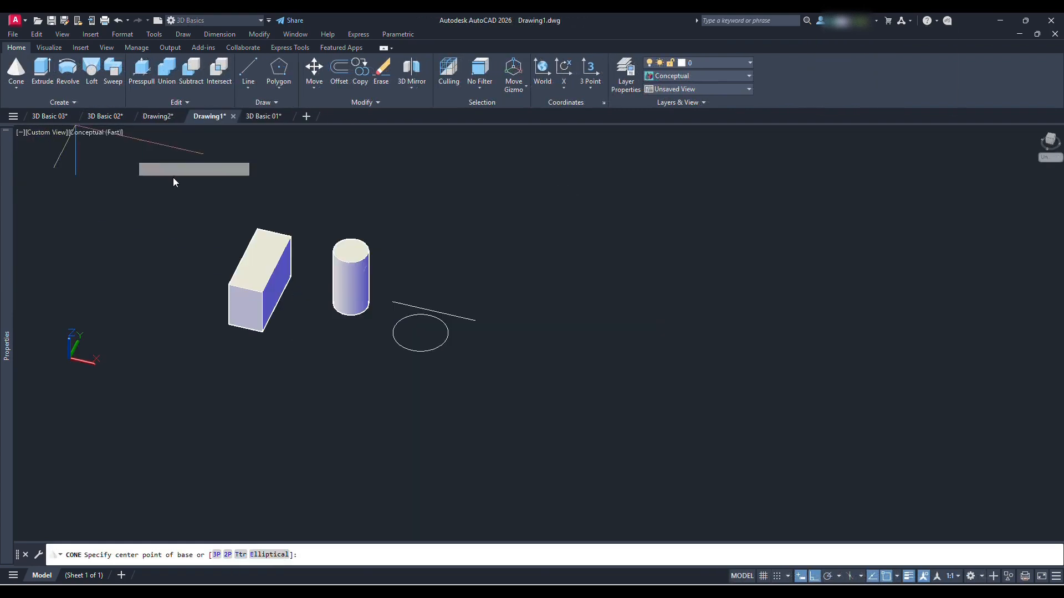
pyautogui.click(535, 333)
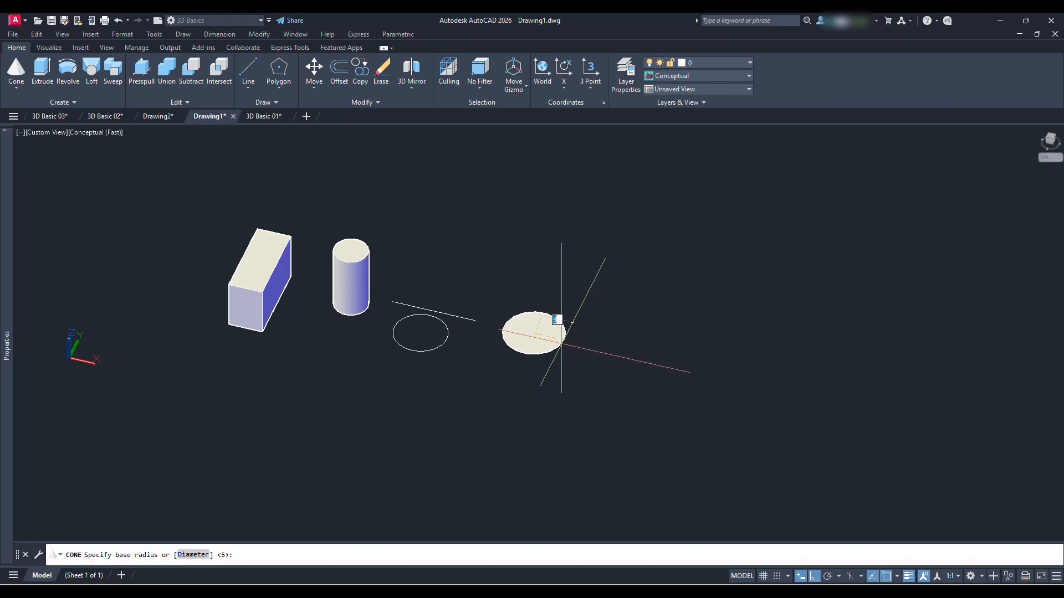
pyautogui.click(561, 344)
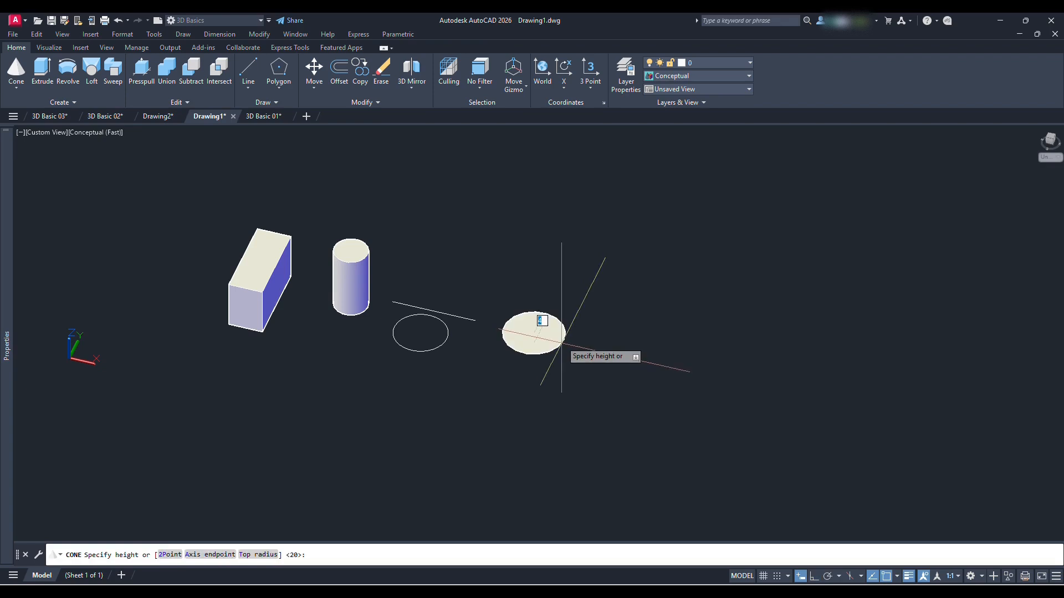
pyautogui.click(560, 281)
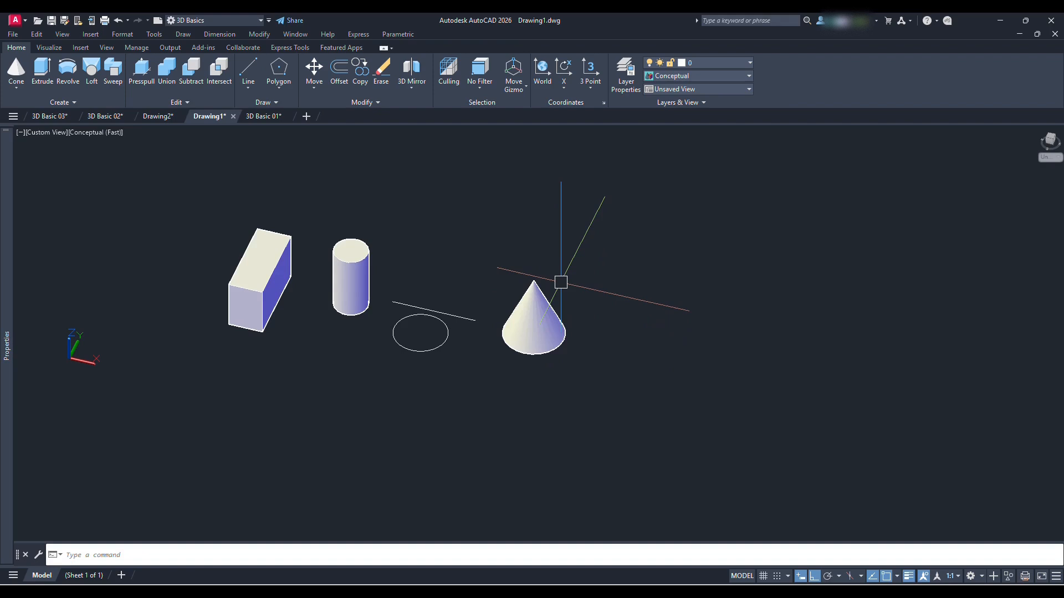
# Create a sphere beyond the cone in the row of solids, setting its radius freehand
pyautogui.click(23, 88)
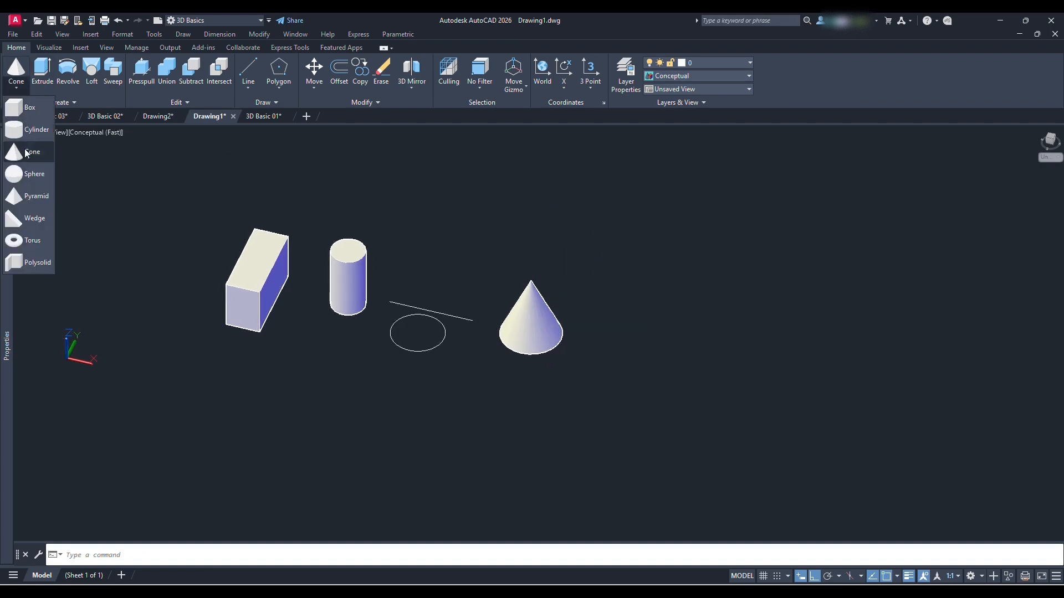
pyautogui.click(33, 176)
pyautogui.moveTo(605, 376); pyautogui.dragTo(489, 349, button='middle')
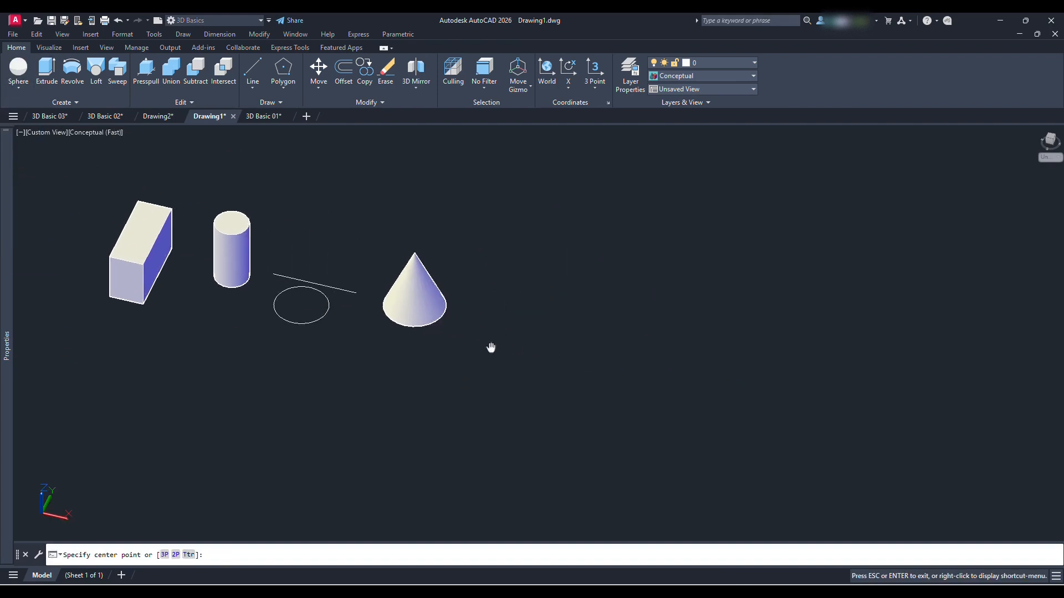
pyautogui.scroll(2, 504, 322)
pyautogui.click(502, 299)
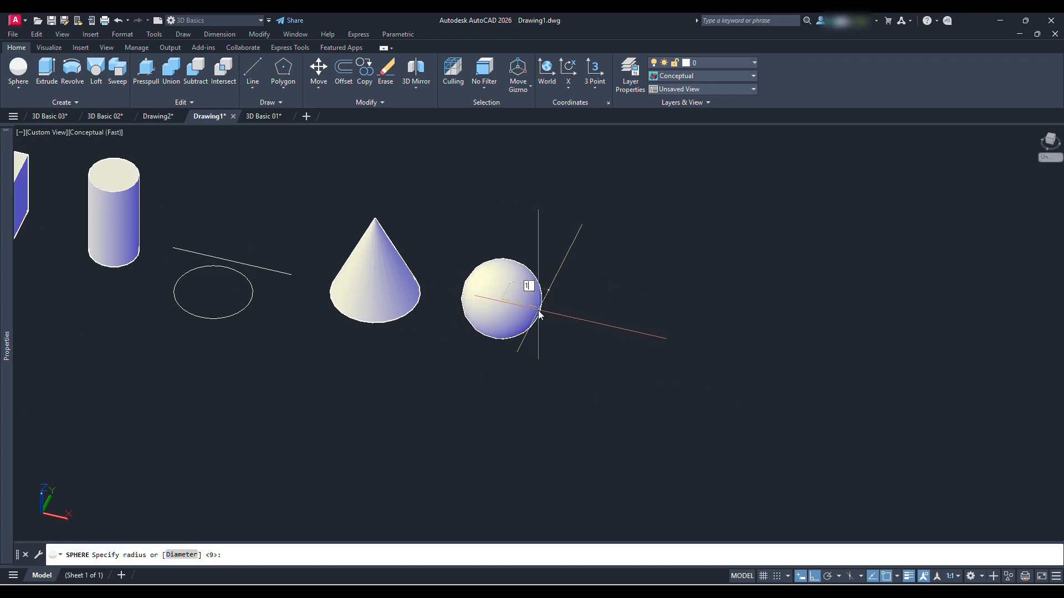
pyautogui.click(539, 315)
# Create a sphere with the 3P option through three top corners of the box
pyautogui.moveTo(544, 299); pyautogui.dragTo(475, 304, button='middle')
pyautogui.scroll(-2, 474, 310)
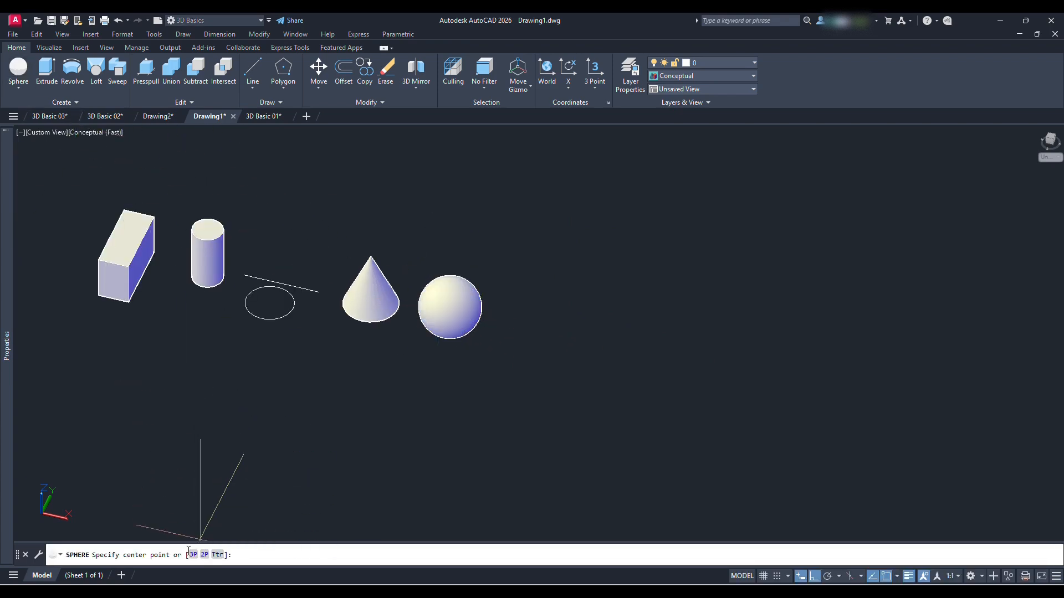
pyautogui.click(194, 555)
pyautogui.scroll(3, 104, 285)
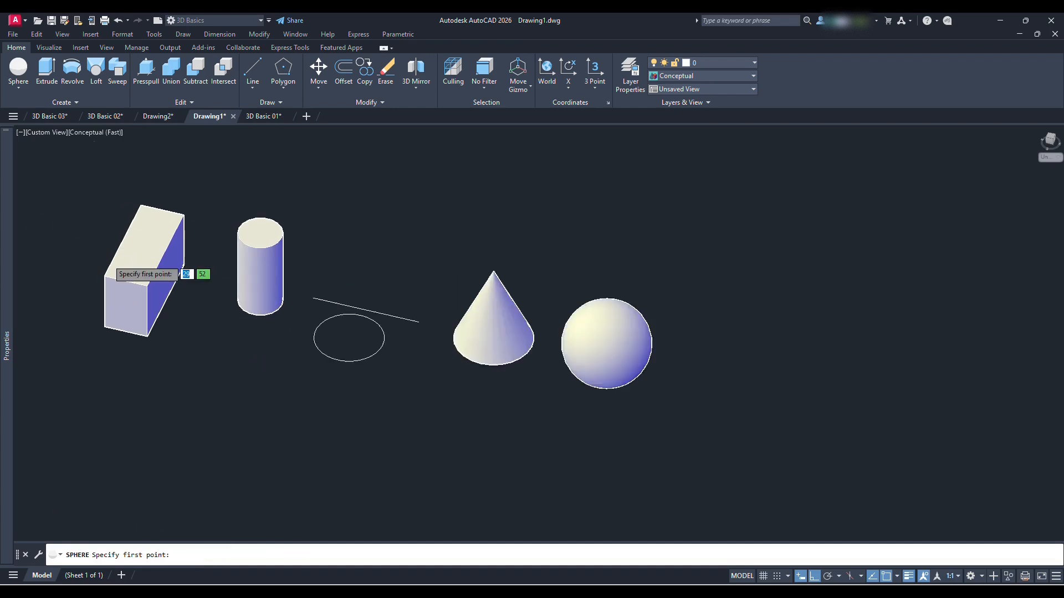
pyautogui.click(104, 285)
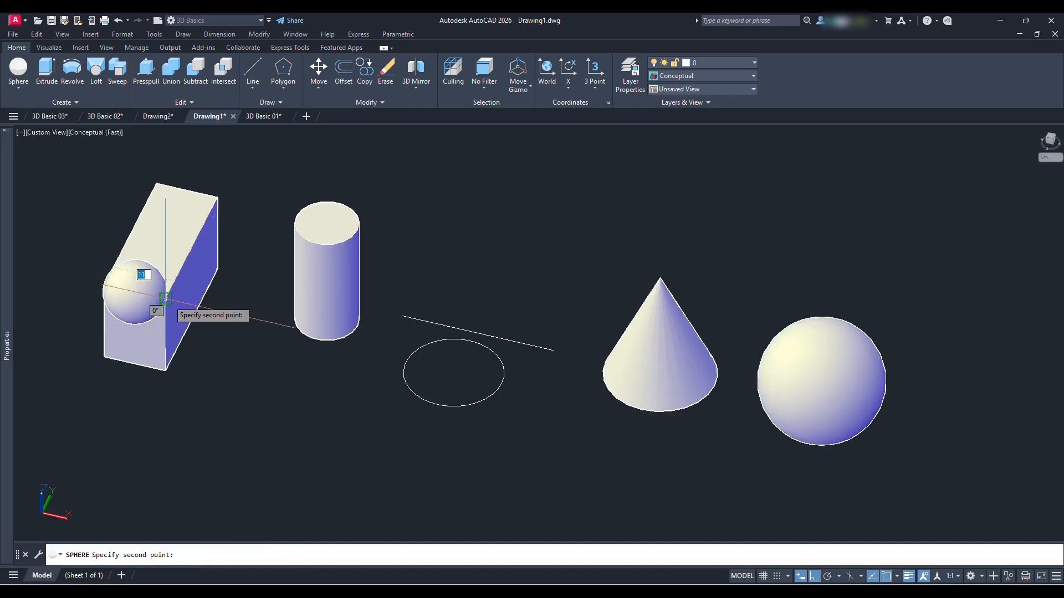
pyautogui.click(169, 301)
pyautogui.click(217, 197)
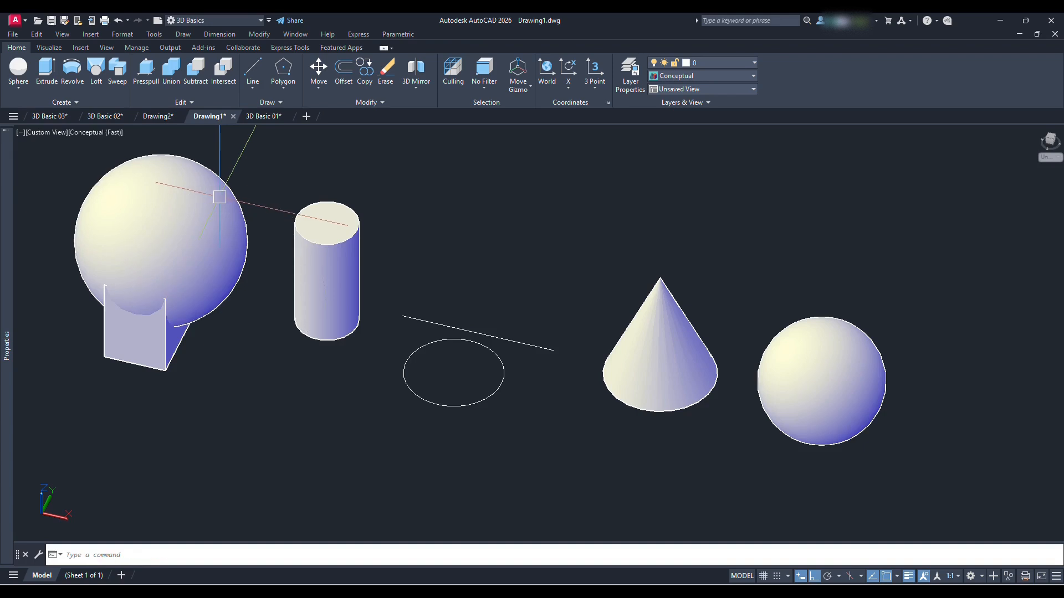
# Examine the solids in a different visual style and return the viewport to Conceptual
pyautogui.scroll(-2, 201, 127)
pyautogui.click(103, 135)
pyautogui.click(136, 159)
pyautogui.click(104, 134)
pyautogui.click(134, 173)
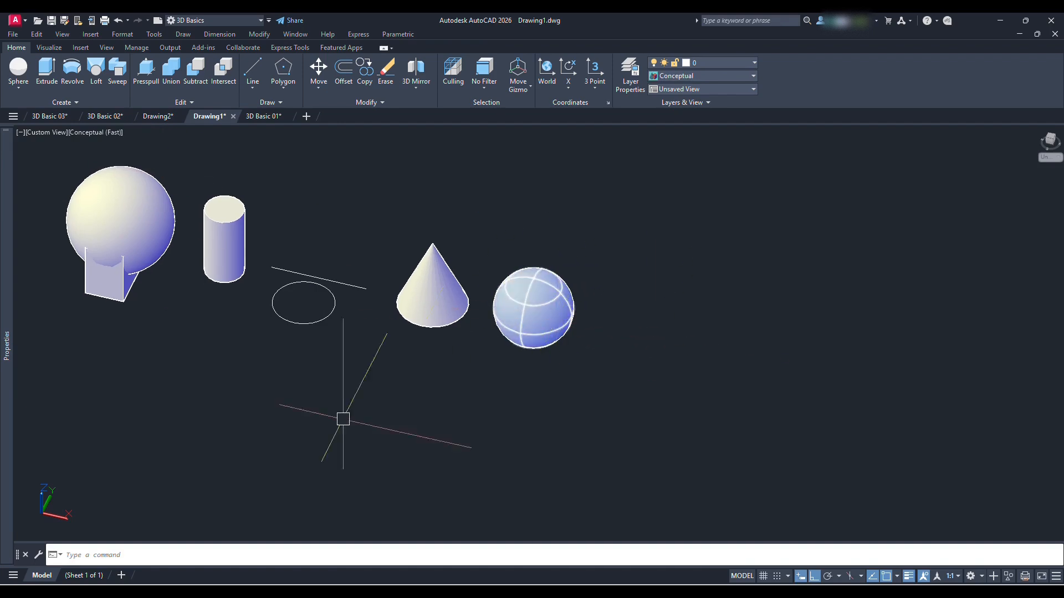
# Create a sphere with the 2P option, using the two endpoints of the line between cylinder and cone as its diameter
pyautogui.click(18, 69)
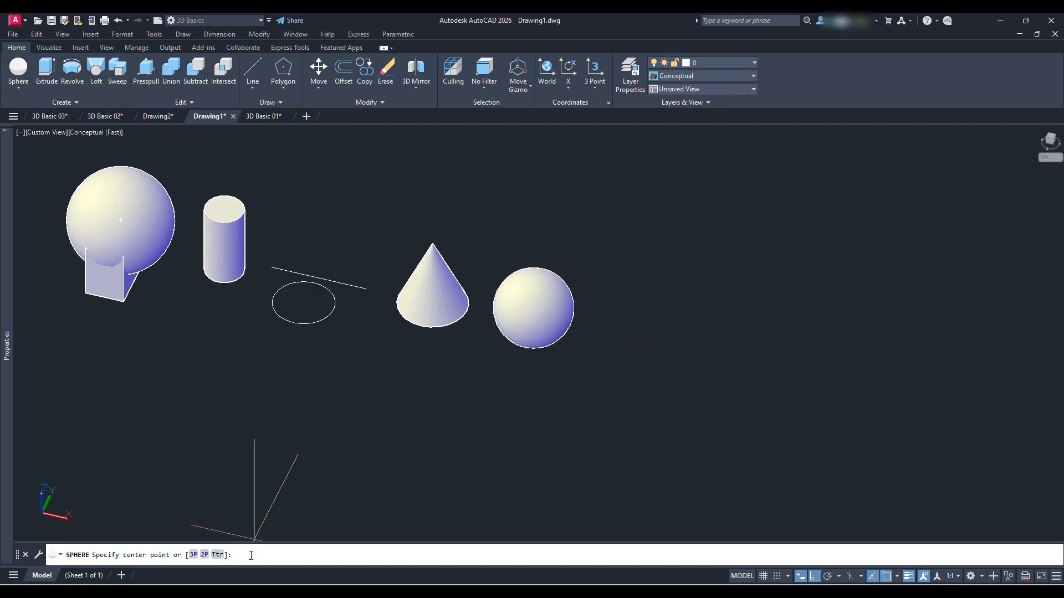
pyautogui.click(204, 555)
pyautogui.scroll(2, 380, 283)
pyautogui.click(357, 292)
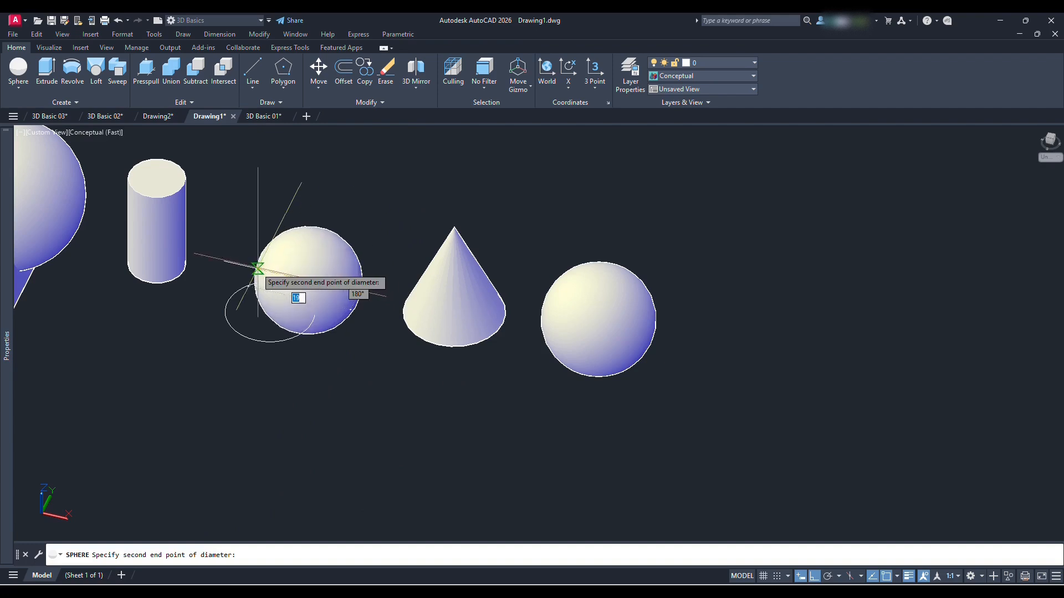
pyautogui.click(224, 261)
# Erase the sphere built on the line between the cylinder and the cone
pyautogui.scroll(-4, 381, 379)
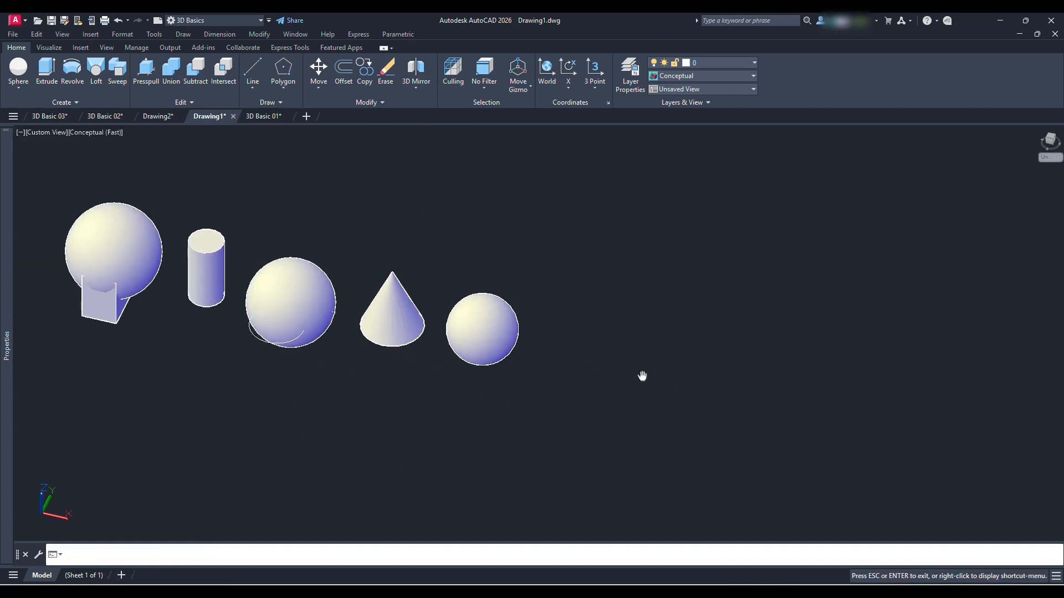
pyautogui.keyDown('shift'); pyautogui.moveTo(531, 349); pyautogui.dragTo(511, 342, button='middle'); pyautogui.keyUp('shift')
pyautogui.write('e')
pyautogui.press('Return')
pyautogui.click(392, 298)
pyautogui.press('Return')
pyautogui.press('Return')
pyautogui.press('Escape')
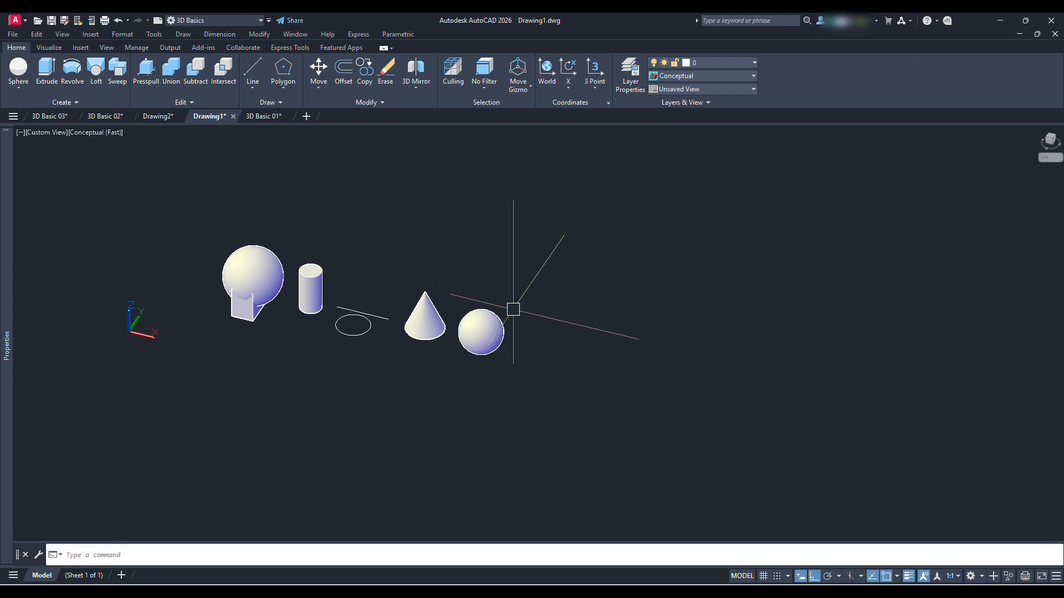
# Create a four-sided pyramid beyond the last sphere with the Edge option, drawing the base edge freehand and a height of about 20
pyautogui.click(19, 89)
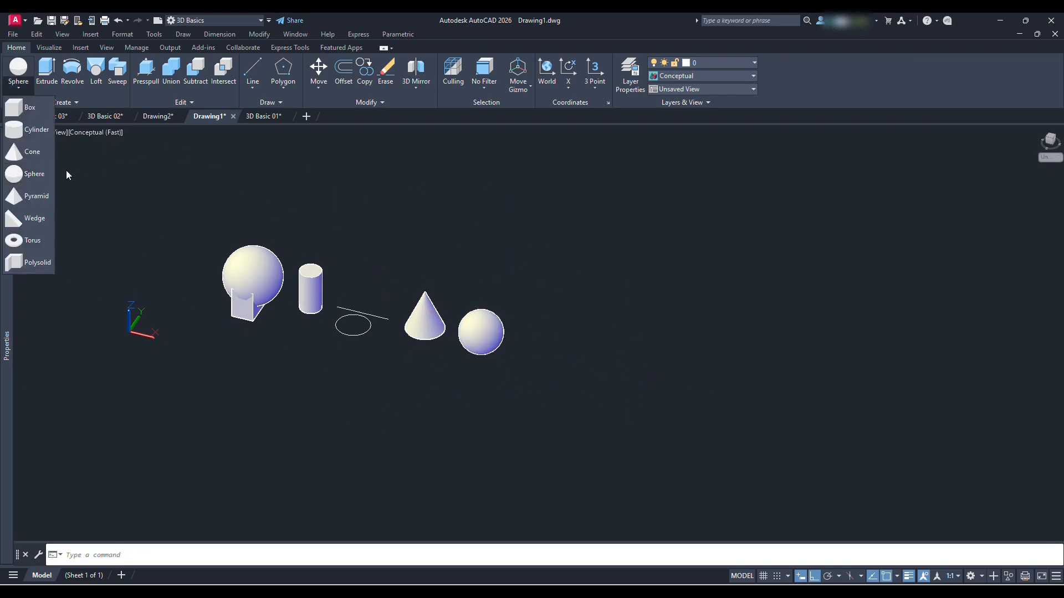
pyautogui.click(35, 197)
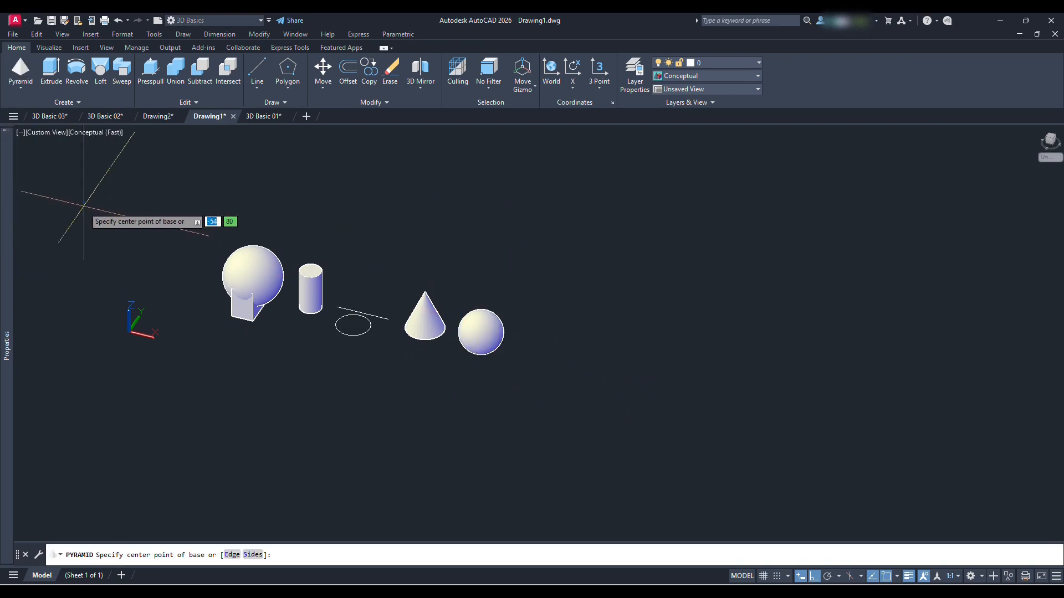
pyautogui.click(229, 554)
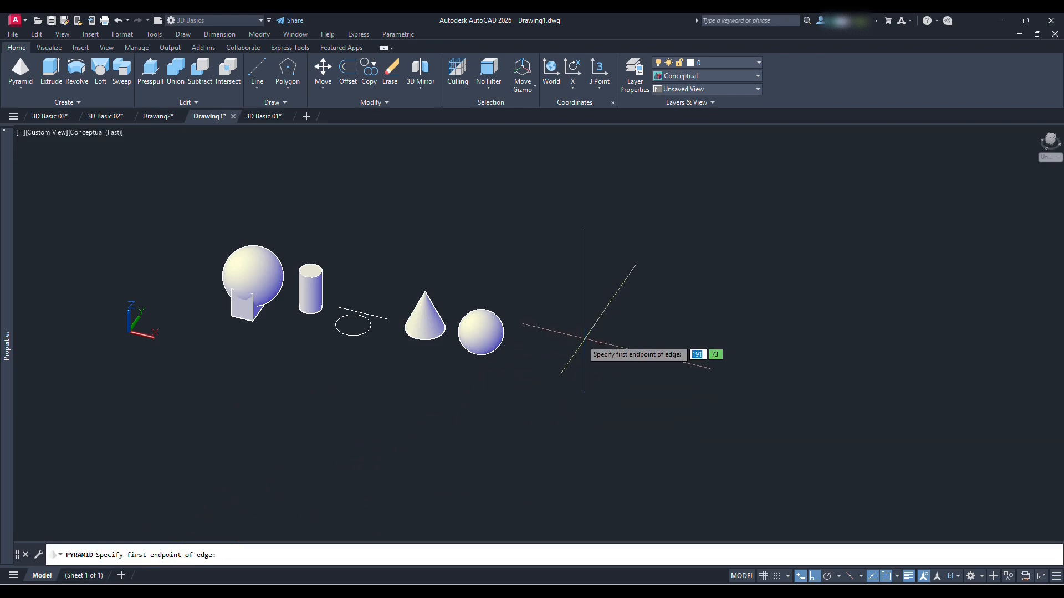
pyautogui.scroll(2, 582, 357)
pyautogui.moveTo(581, 357); pyautogui.dragTo(464, 328, button='middle')
pyautogui.click(425, 327)
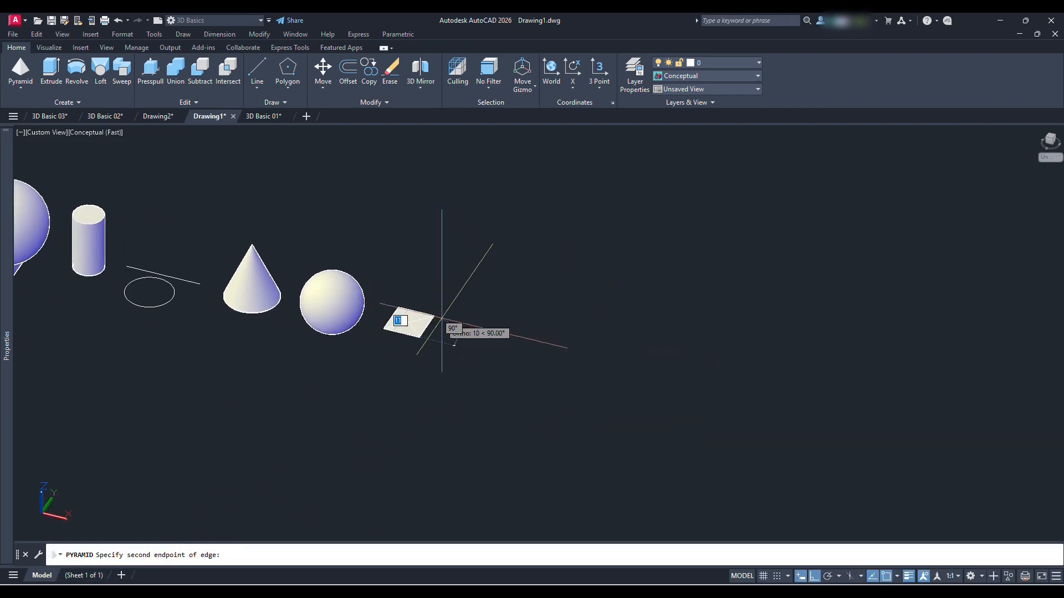
pyautogui.scroll(3, 441, 323)
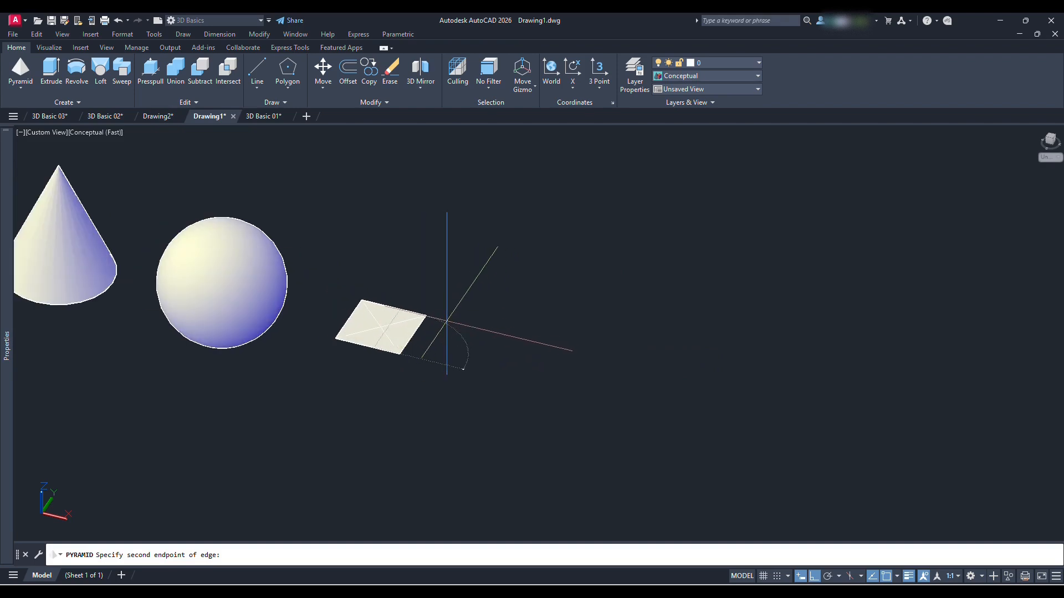
pyautogui.click(449, 282)
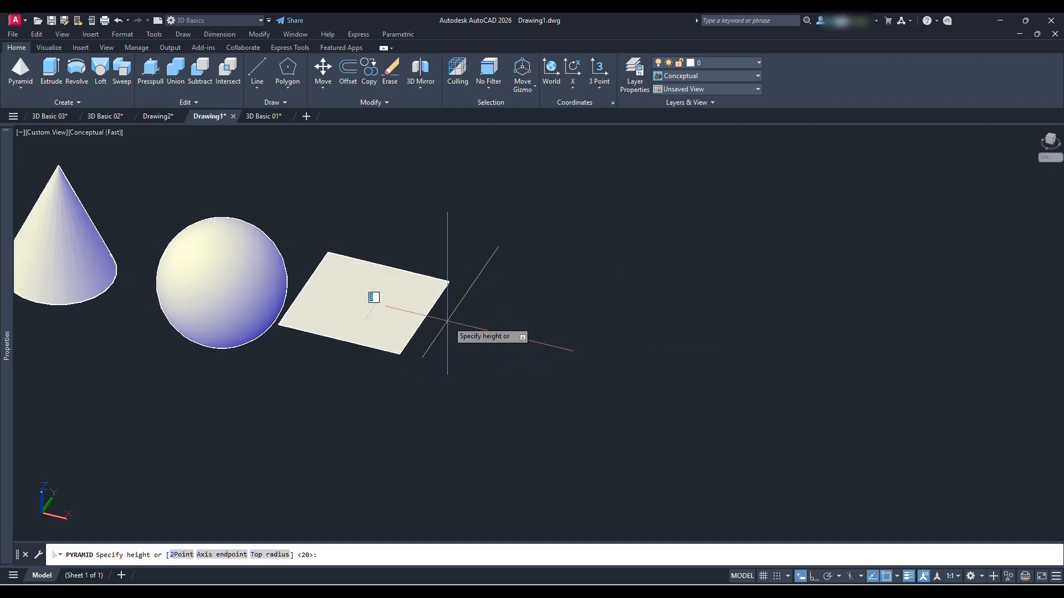
pyautogui.click(417, 185)
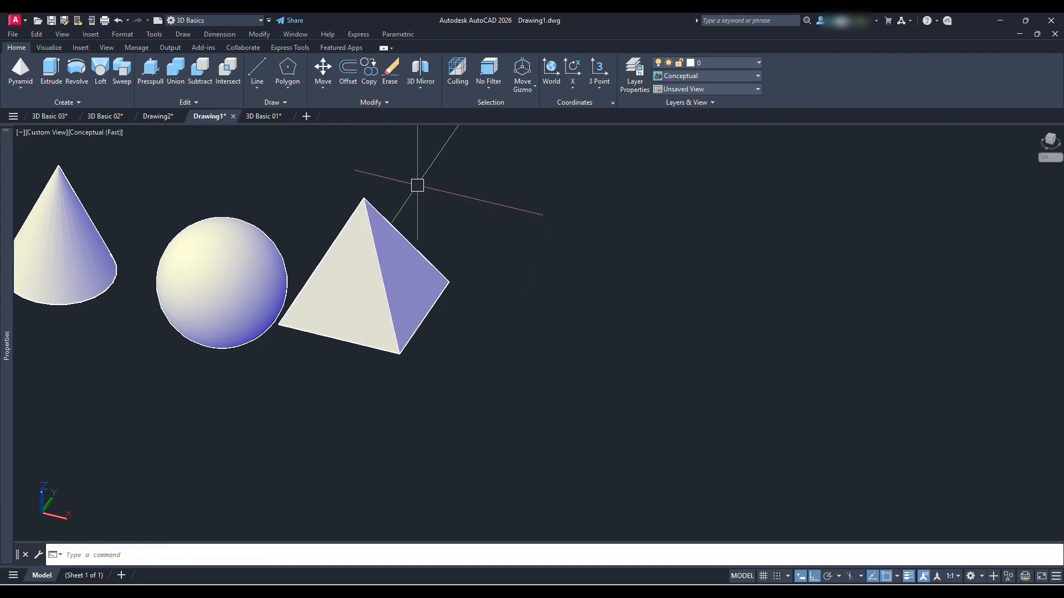
# Move the pyramid along the X axis away from the neighbouring sphere
pyautogui.write('m')
pyautogui.press('space')
pyautogui.click(421, 275)
pyautogui.press('space')
pyautogui.click(524, 338)
pyautogui.click(605, 365)
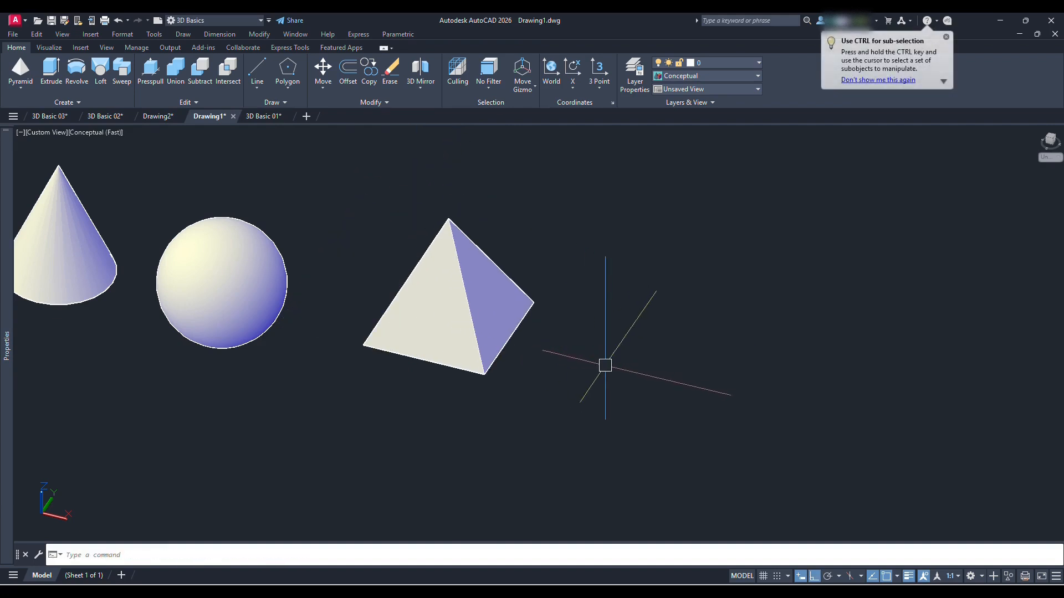
# Create a second pyramid with 4 sides from its base center, setting the base radius freehand and the height to about 17
pyautogui.click(21, 69)
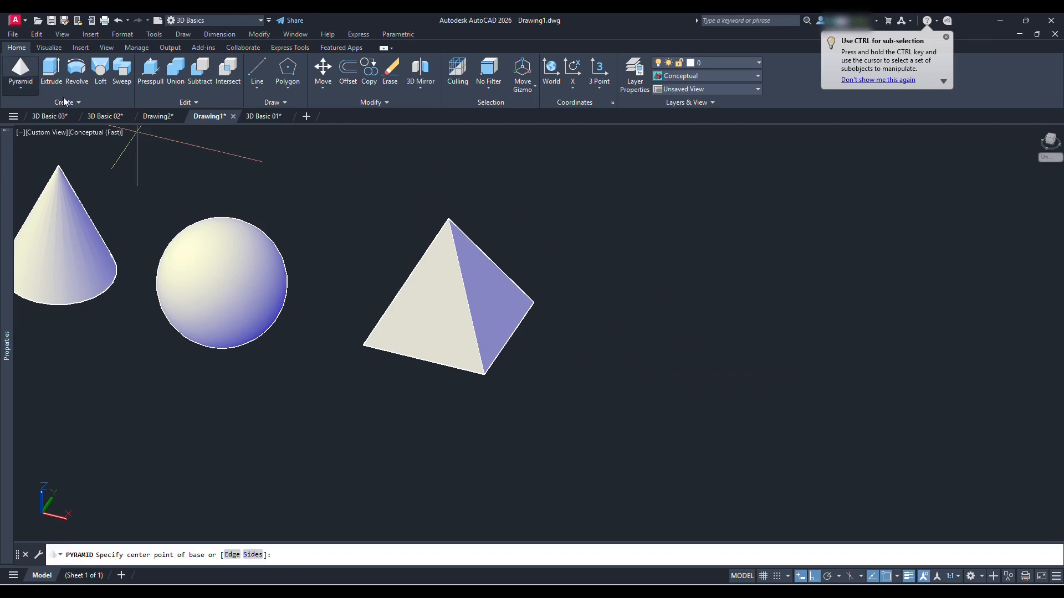
pyautogui.click(253, 554)
pyautogui.scroll(-3, 546, 364)
pyautogui.scroll(2, 513, 316)
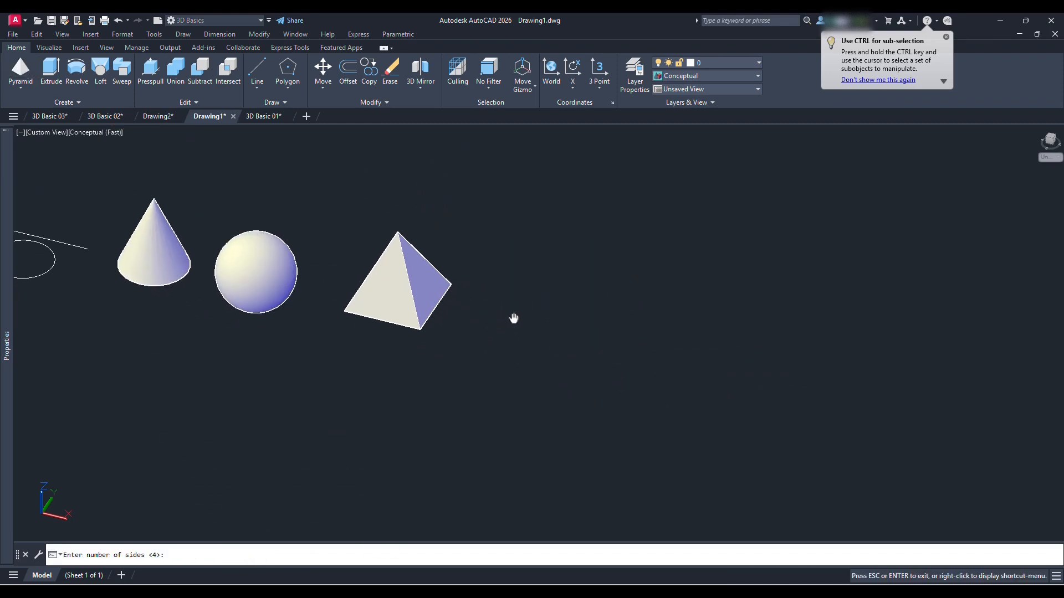
pyautogui.scroll(2, 502, 316)
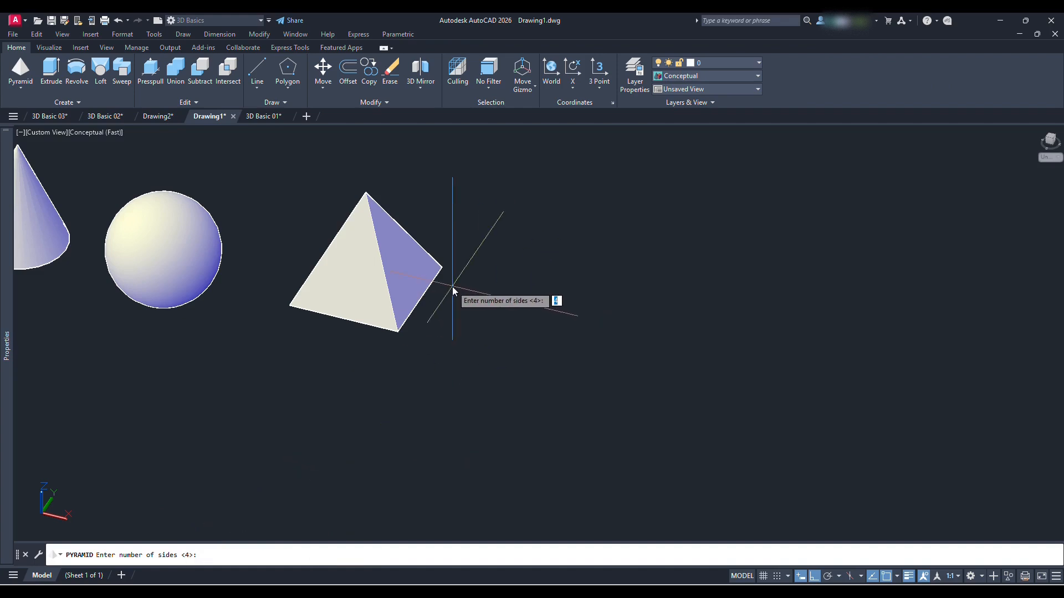
pyautogui.write('4')
pyautogui.press('Return')
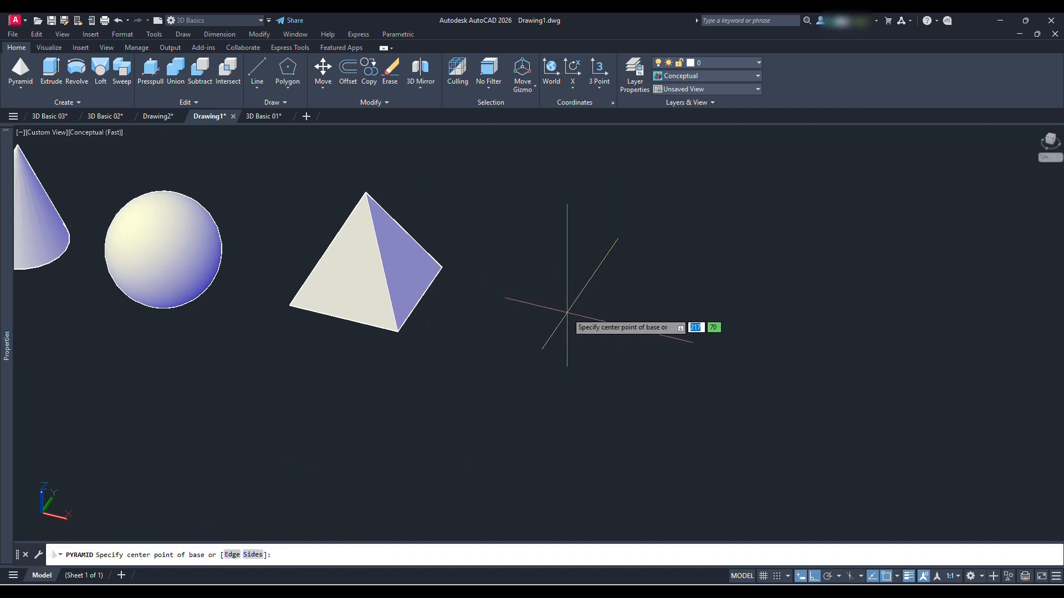
pyautogui.click(495, 311)
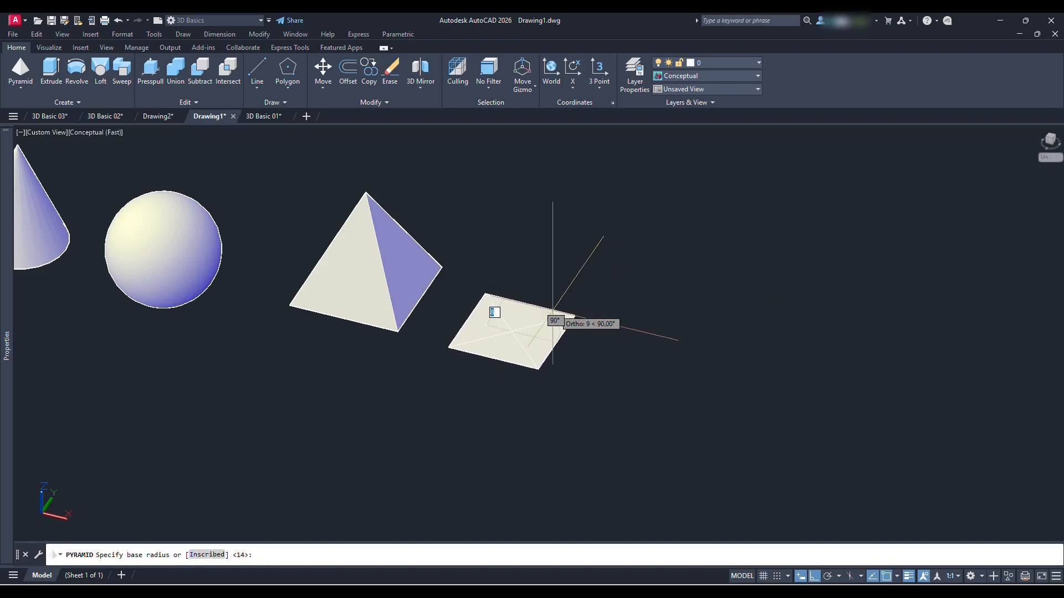
pyautogui.click(551, 312)
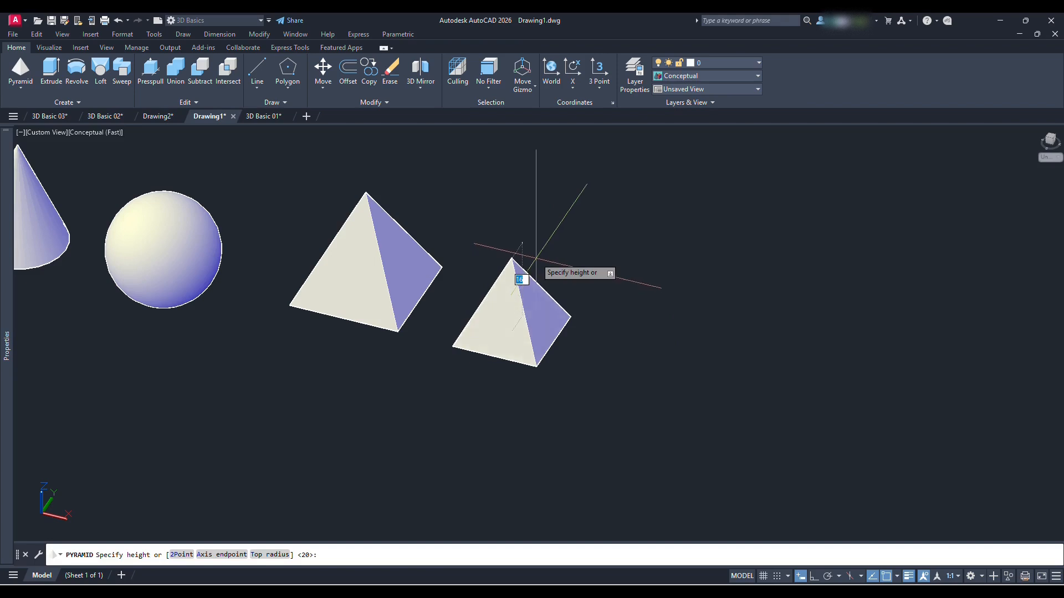
pyautogui.click(544, 253)
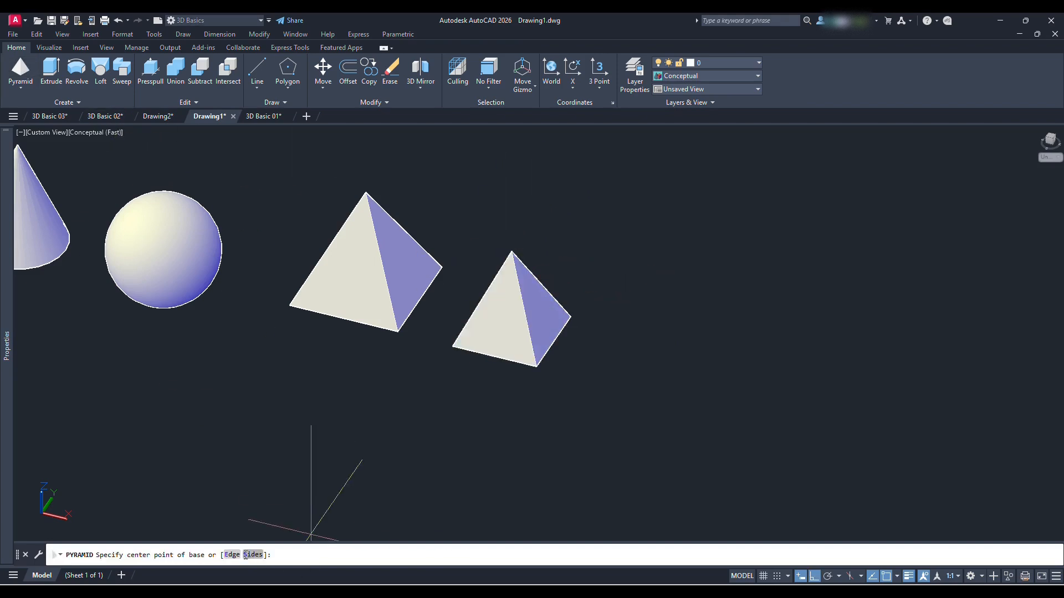
# Create a pyramid with 8 sides beyond the four-sided ones, with a freehand base radius and a height of about 26
pyautogui.click(252, 555)
pyautogui.write('8')
pyautogui.press('Return')
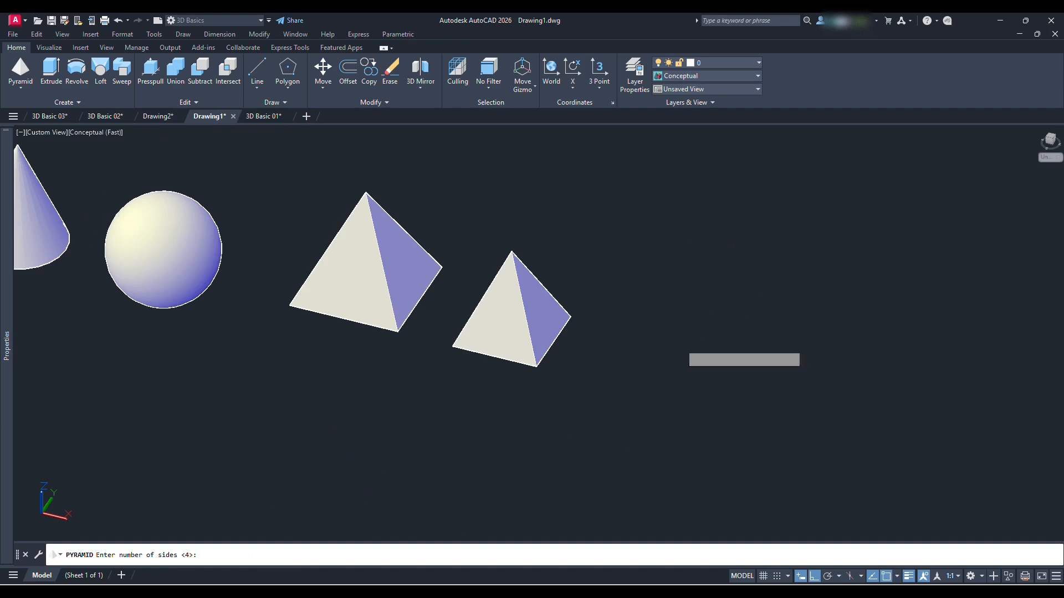
pyautogui.click(657, 373)
pyautogui.click(693, 335)
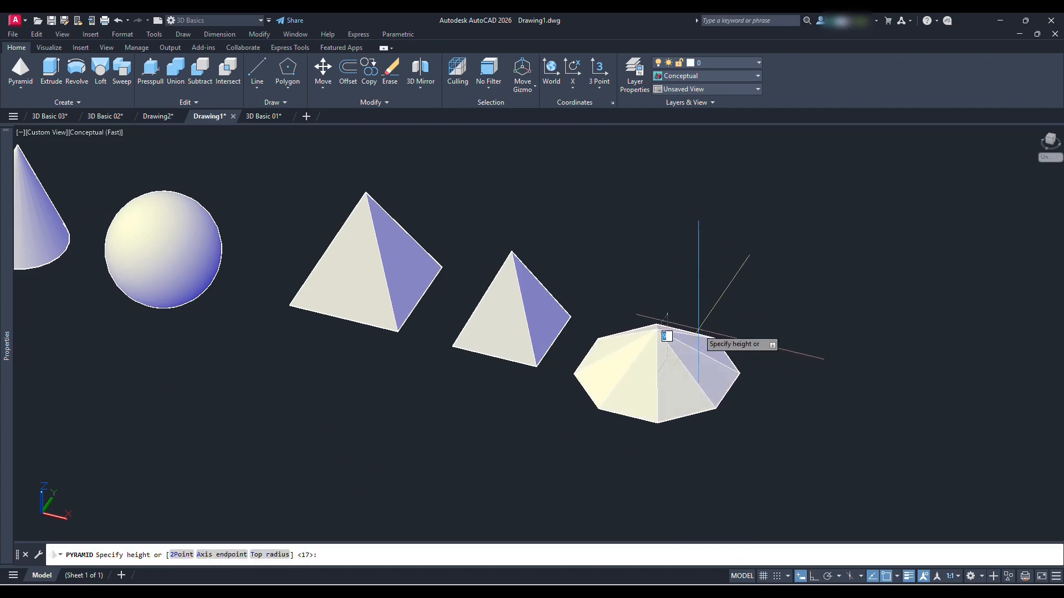
pyautogui.click(682, 251)
# Create a wedge beyond the eight-sided pyramid, drawing its base corners freehand and setting a height of about 31
pyautogui.moveTo(719, 351); pyautogui.dragTo(581, 337, button='middle')
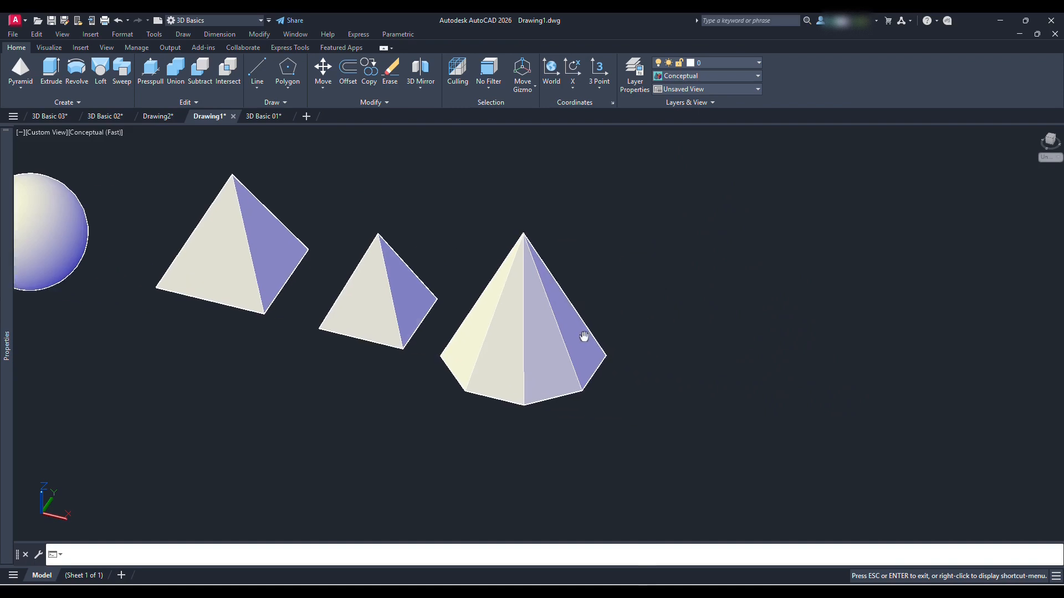
pyautogui.scroll(-6, 510, 321)
pyautogui.click(19, 88)
pyautogui.click(28, 222)
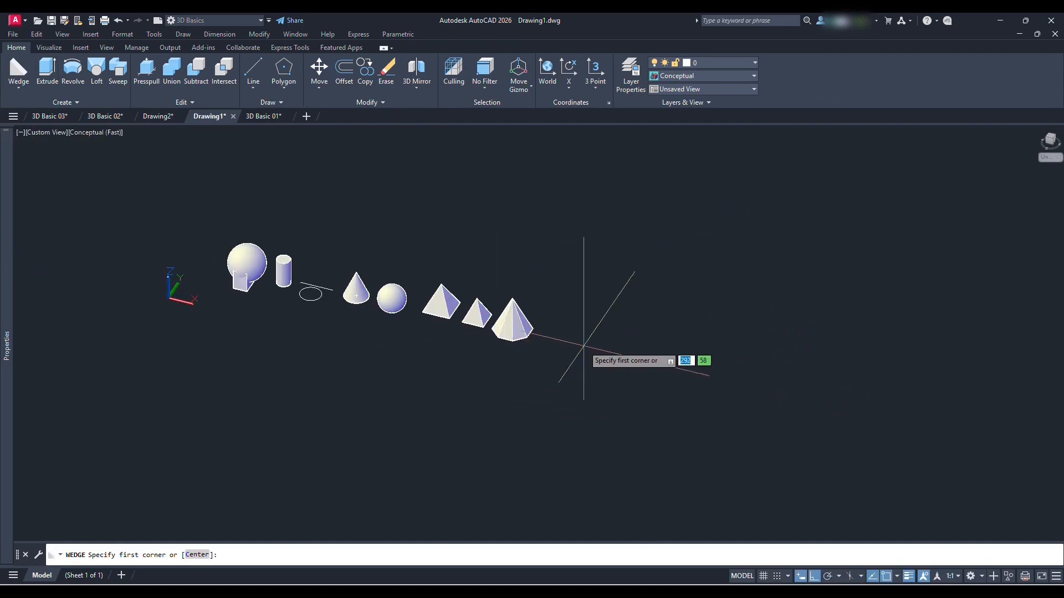
pyautogui.click(563, 349)
pyautogui.click(647, 334)
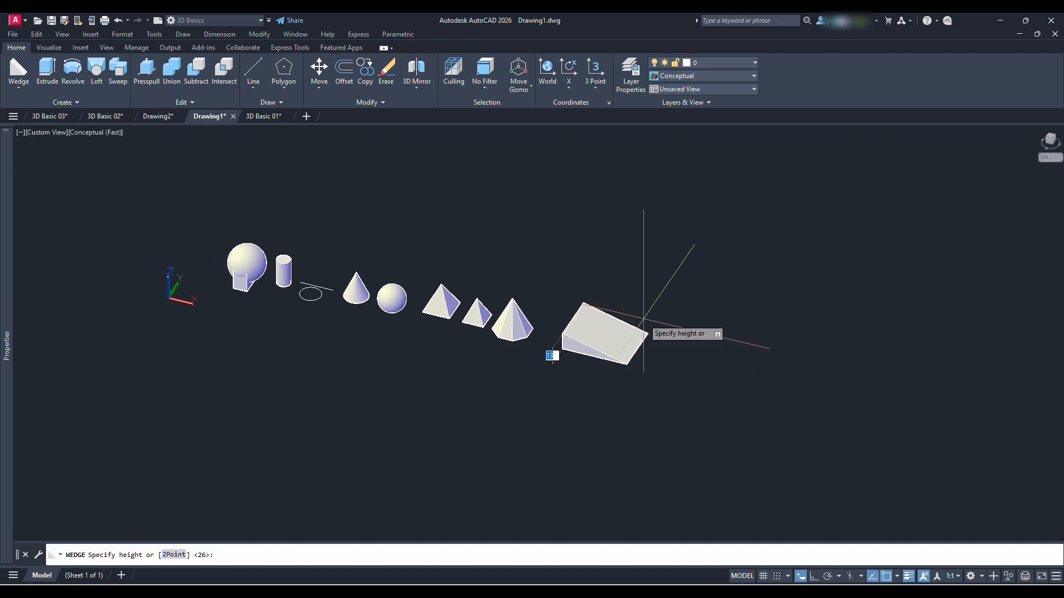
pyautogui.click(640, 298)
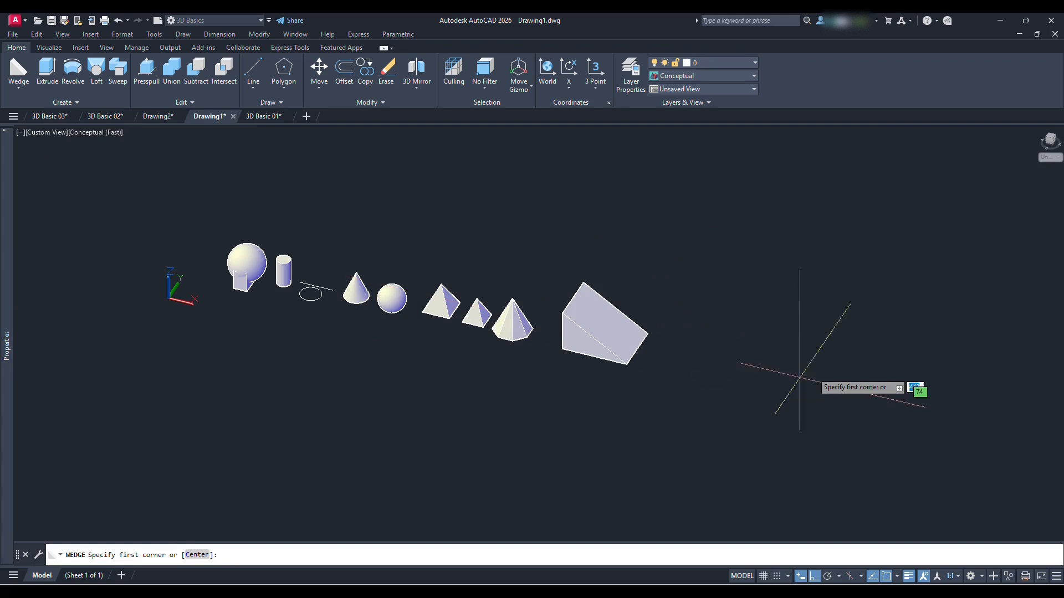
# Create a wedge beyond the large wedge with a 10 by 20 base and a freehand height
pyautogui.click(713, 382)
pyautogui.write('1')
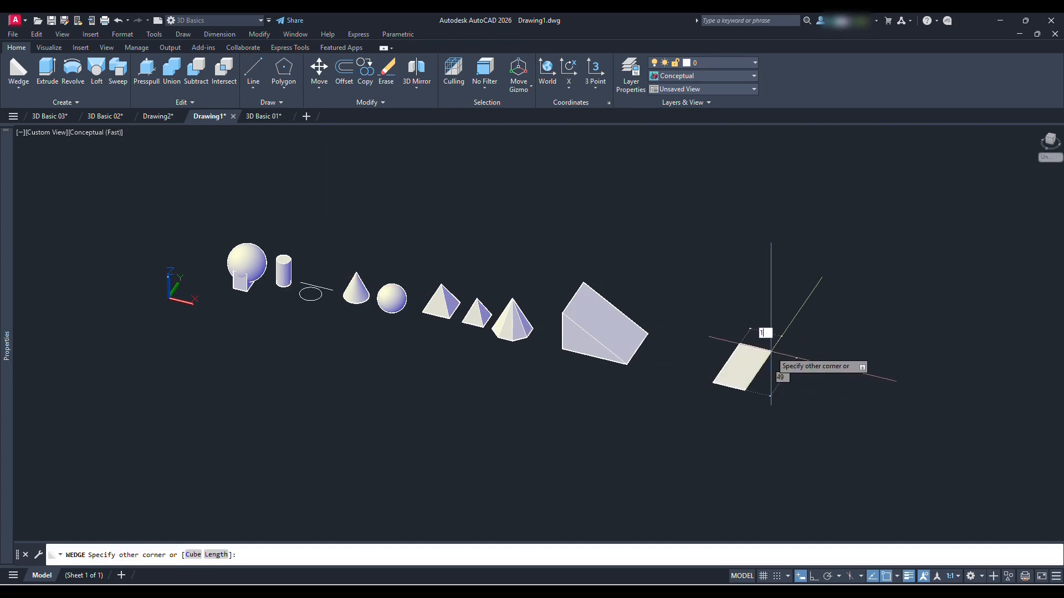
pyautogui.write('0')
pyautogui.press('Tab')
pyautogui.write('20')
pyautogui.press('Return')
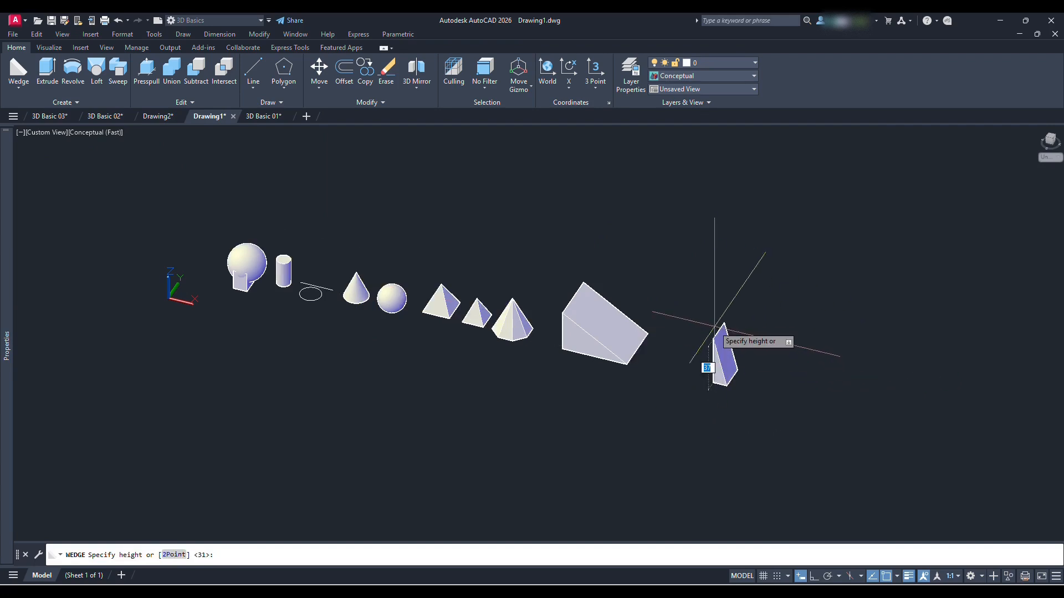
pyautogui.press('Return')
# Create another wedge beyond the 10 by 20 one using the Cube option with a length of 20
pyautogui.moveTo(873, 423); pyautogui.dragTo(704, 382, button='middle')
pyautogui.click(22, 88)
pyautogui.click(30, 218)
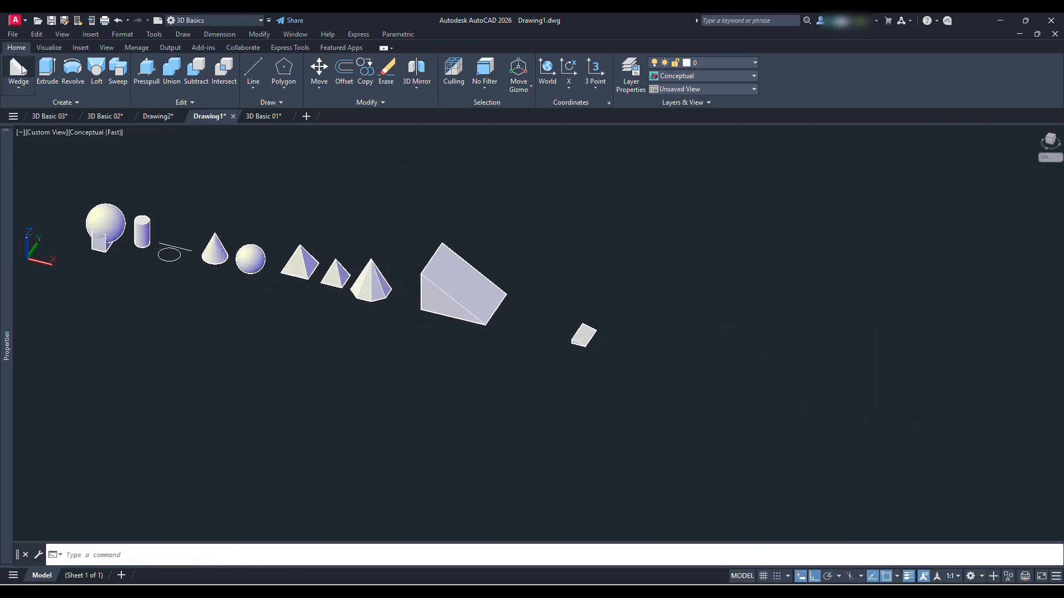
pyautogui.click(621, 349)
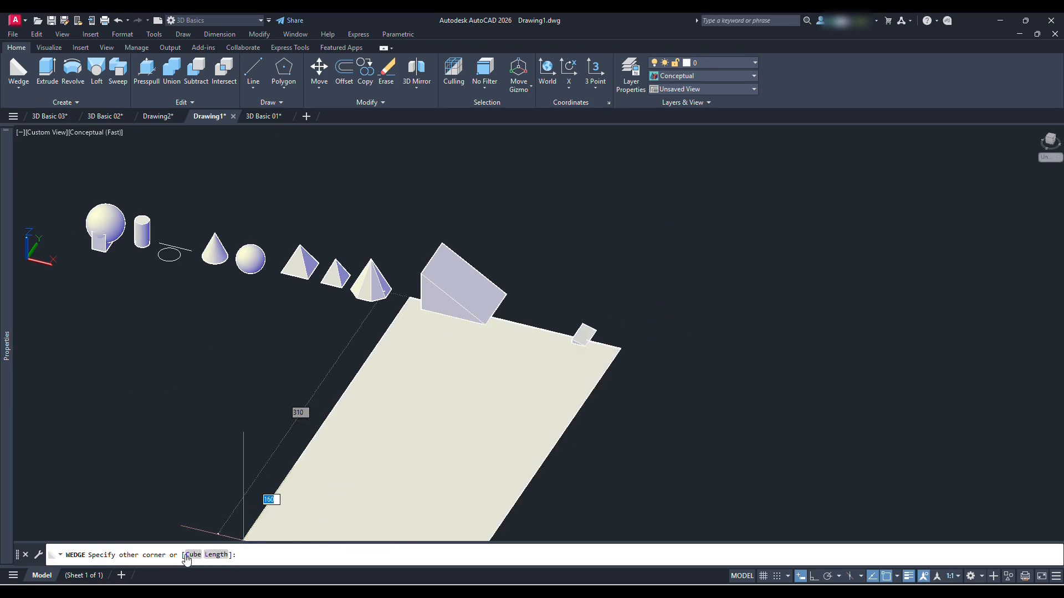
pyautogui.click(191, 555)
pyautogui.scroll(3, 637, 344)
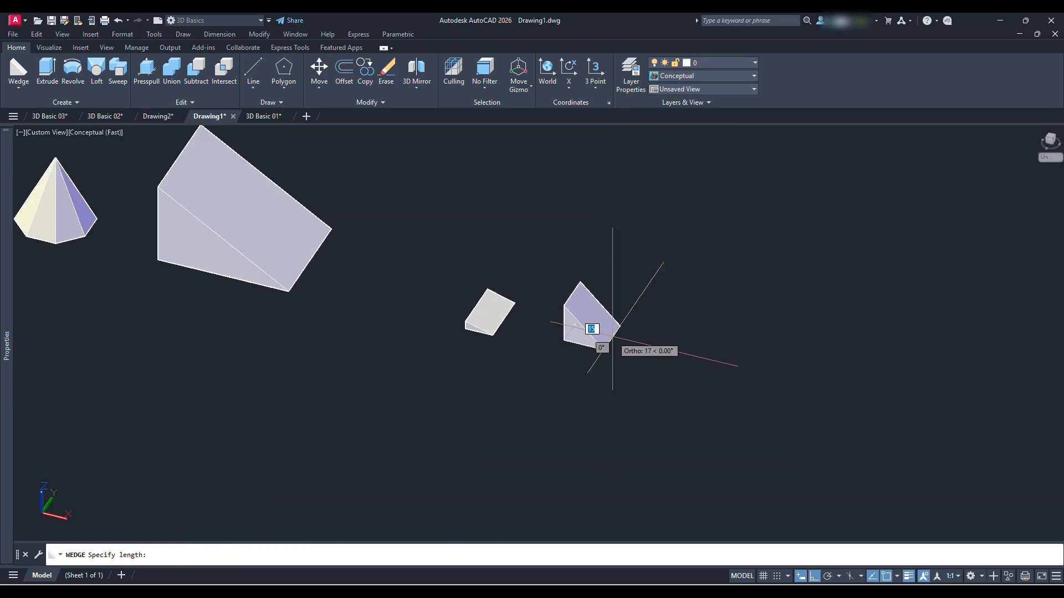
pyautogui.scroll(2, 599, 338)
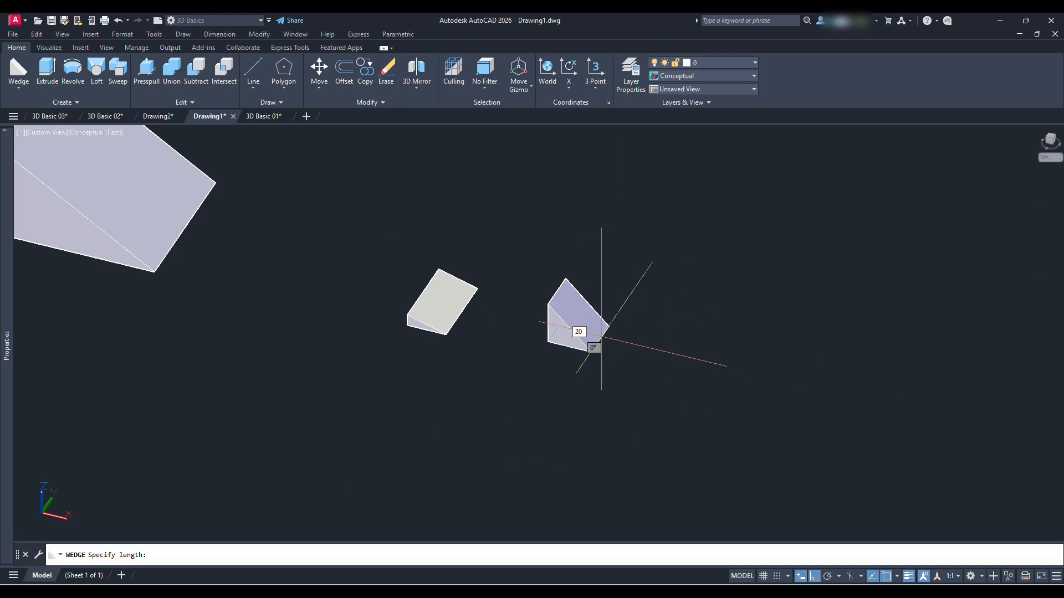
pyautogui.click(606, 332)
pyautogui.moveTo(629, 310); pyautogui.dragTo(557, 334, button='middle')
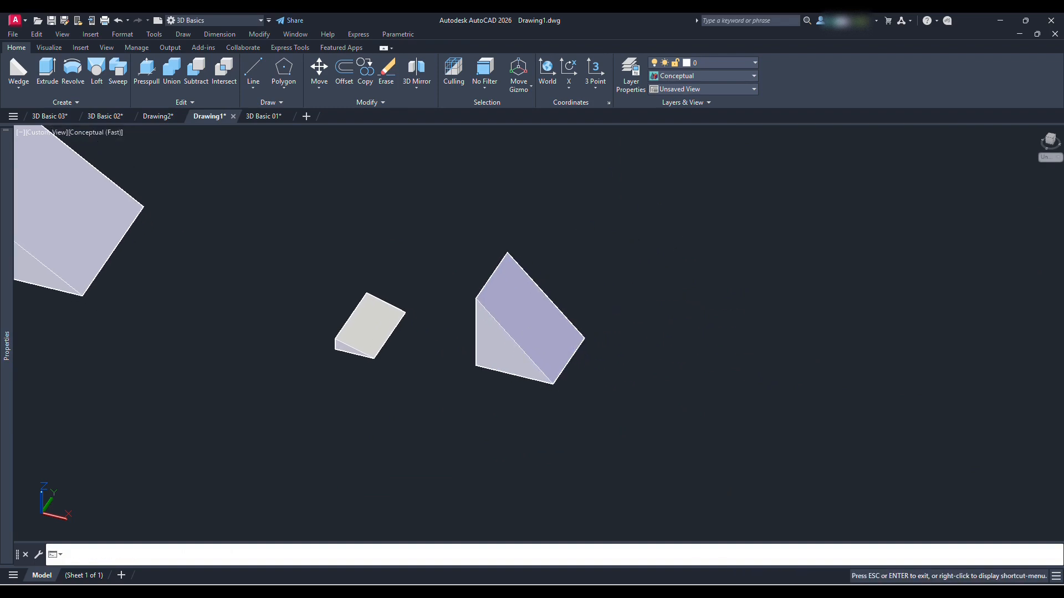
# Create a torus beyond the cube-based wedge, giving it a tube radius of 5
pyautogui.scroll(-5, 534, 304)
pyautogui.scroll(-2, 522, 332)
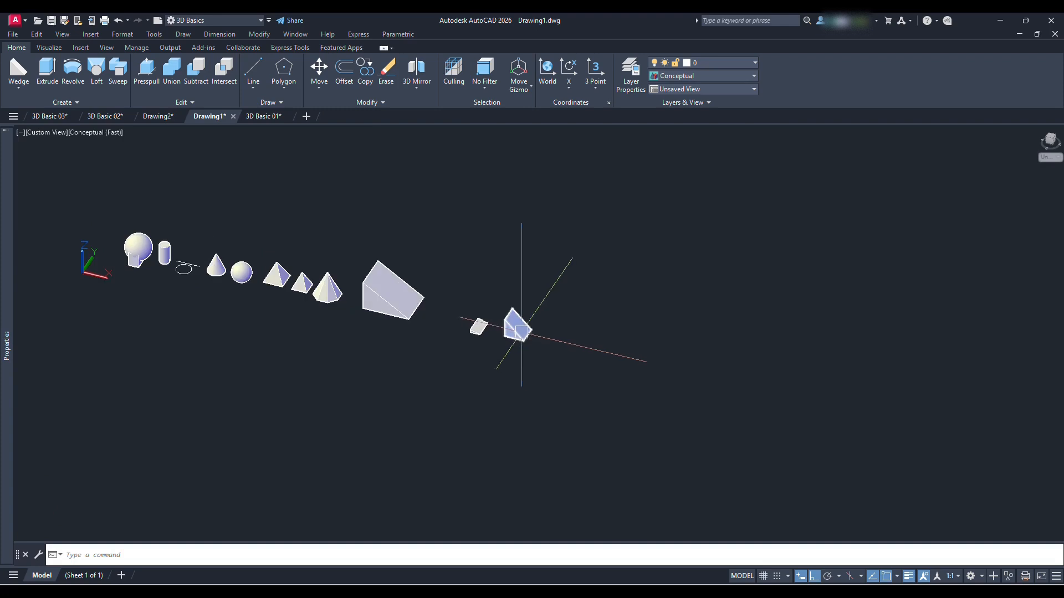
pyautogui.scroll(2, 521, 333)
pyautogui.moveTo(570, 350); pyautogui.dragTo(534, 367, button='middle')
pyautogui.scroll(2, 506, 349)
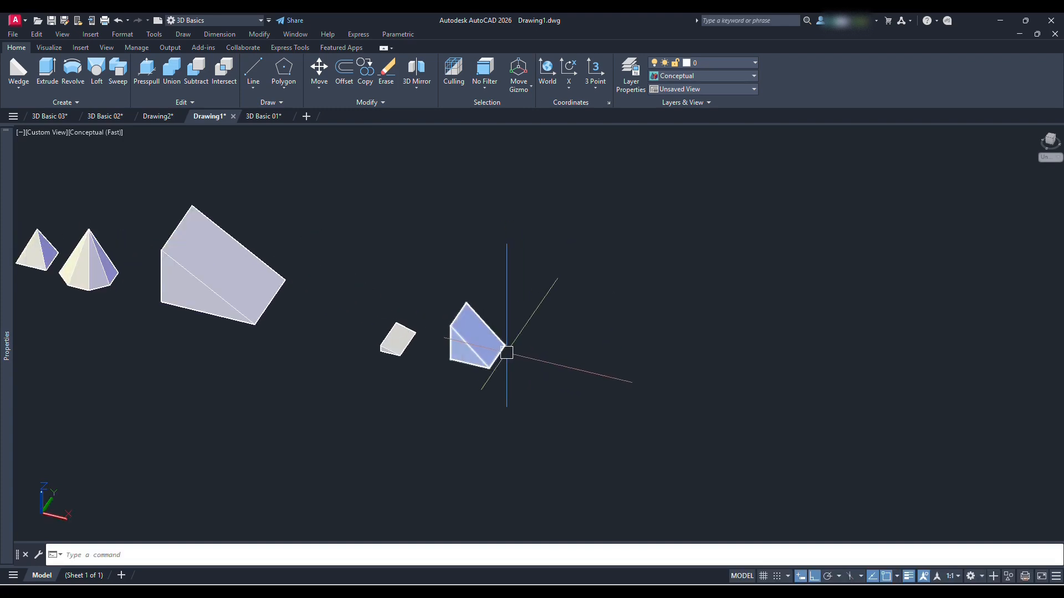
pyautogui.click(26, 87)
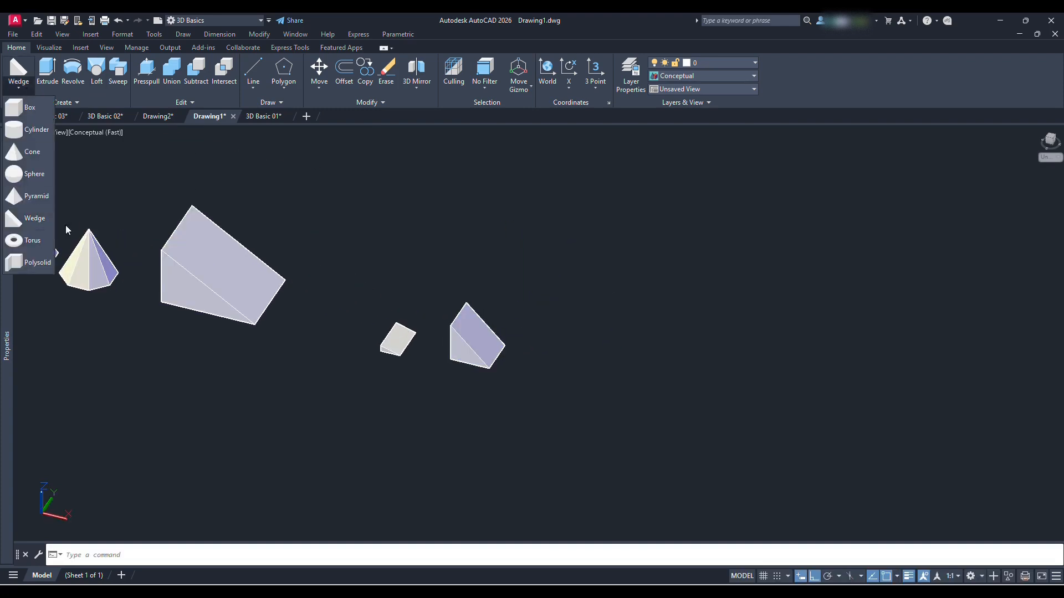
pyautogui.click(31, 242)
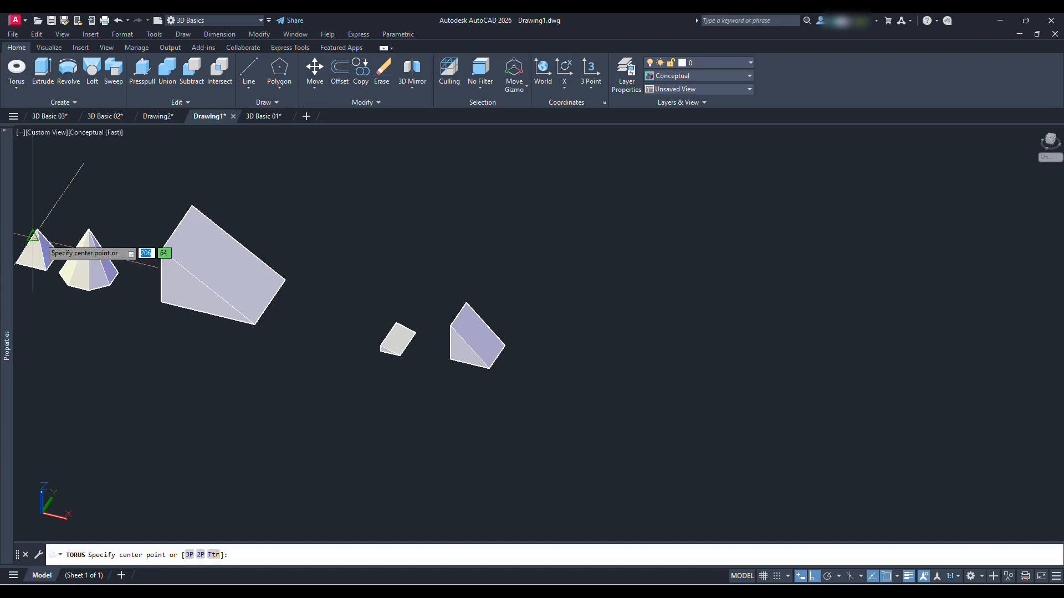
pyautogui.click(578, 361)
pyautogui.scroll(2, 609, 366)
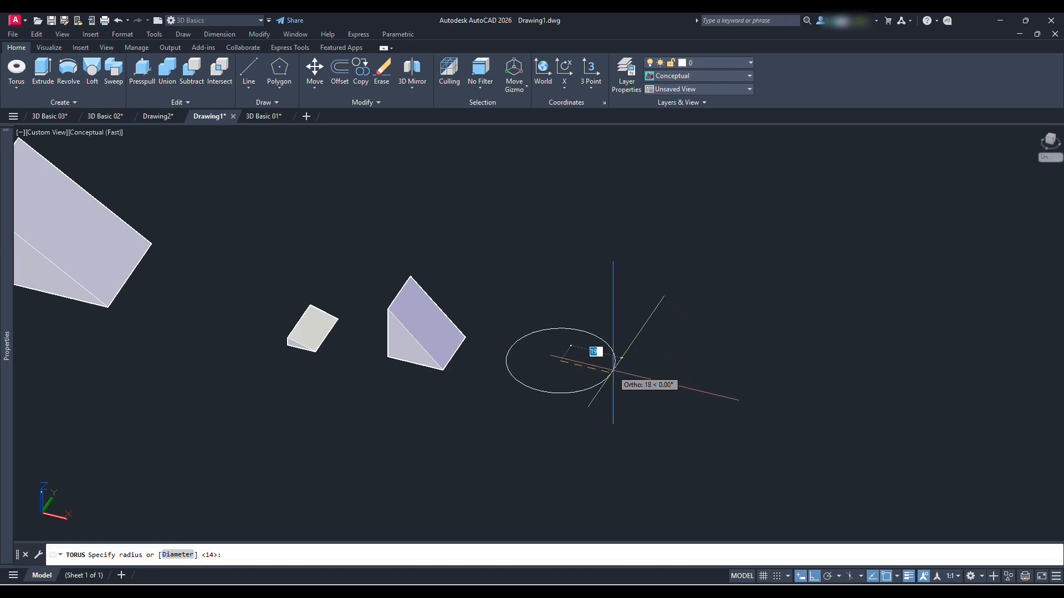
pyautogui.press('Return')
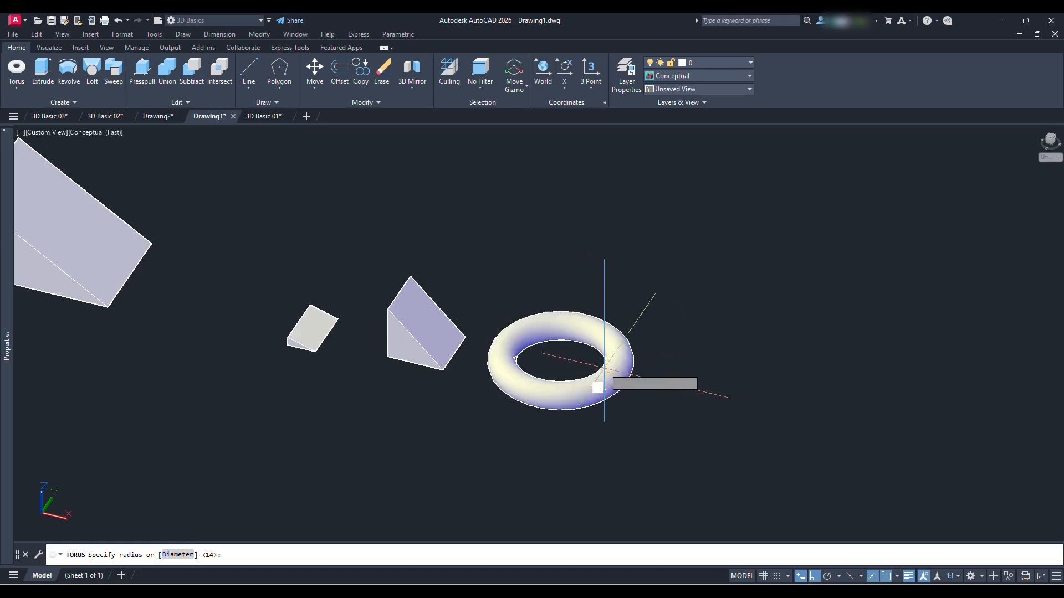
pyautogui.scroll(3, 621, 366)
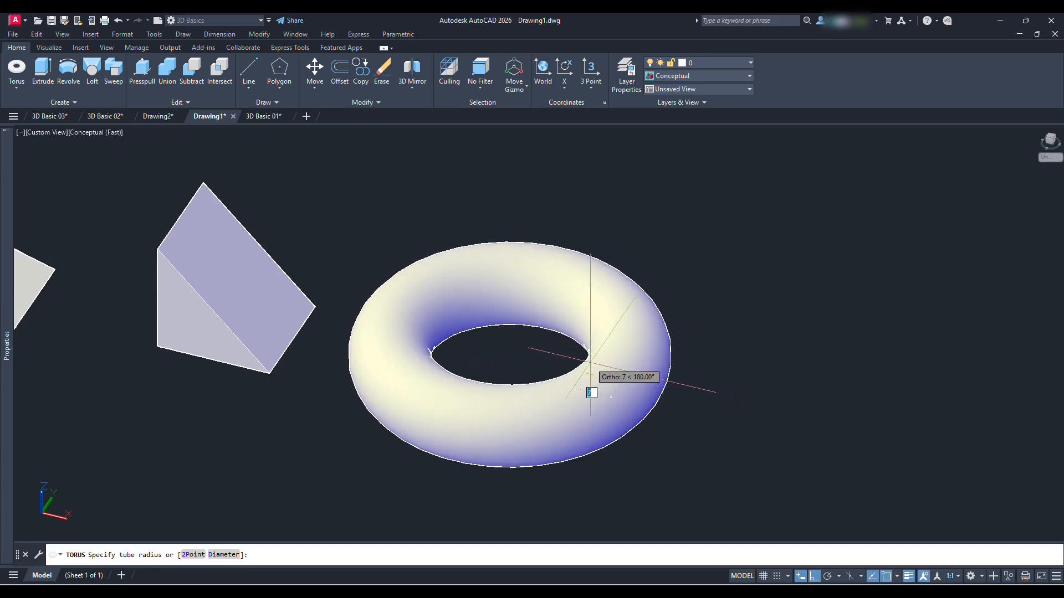
pyautogui.write('5')
pyautogui.press('Return')
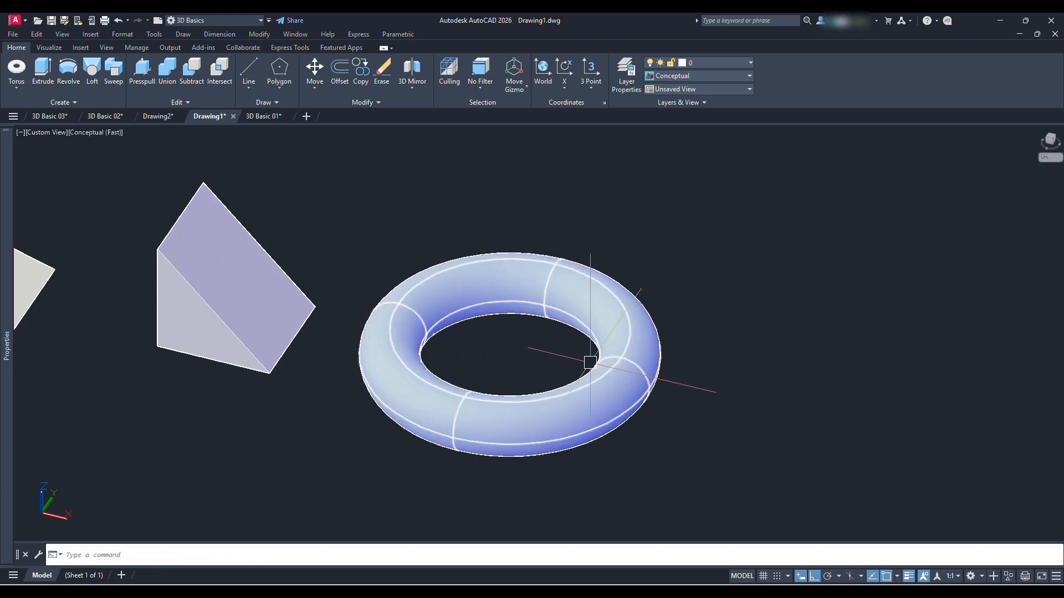
# Start a polysolid and specify its wall width and a height of 1.5
pyautogui.scroll(-5, 590, 361)
pyautogui.scroll(2, 506, 311)
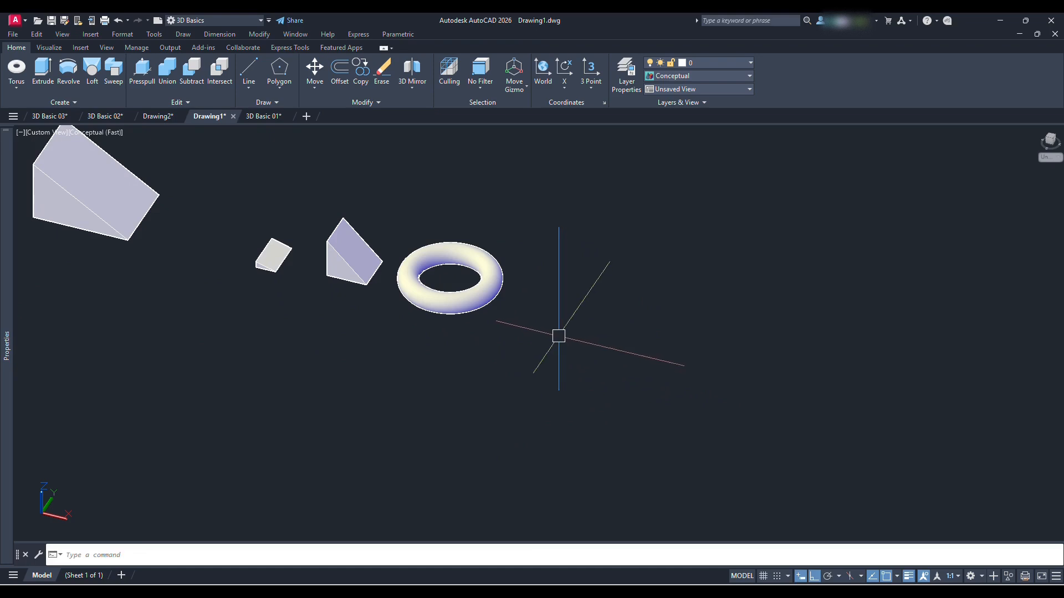
pyautogui.moveTo(475, 302); pyautogui.dragTo(489, 316, button='middle')
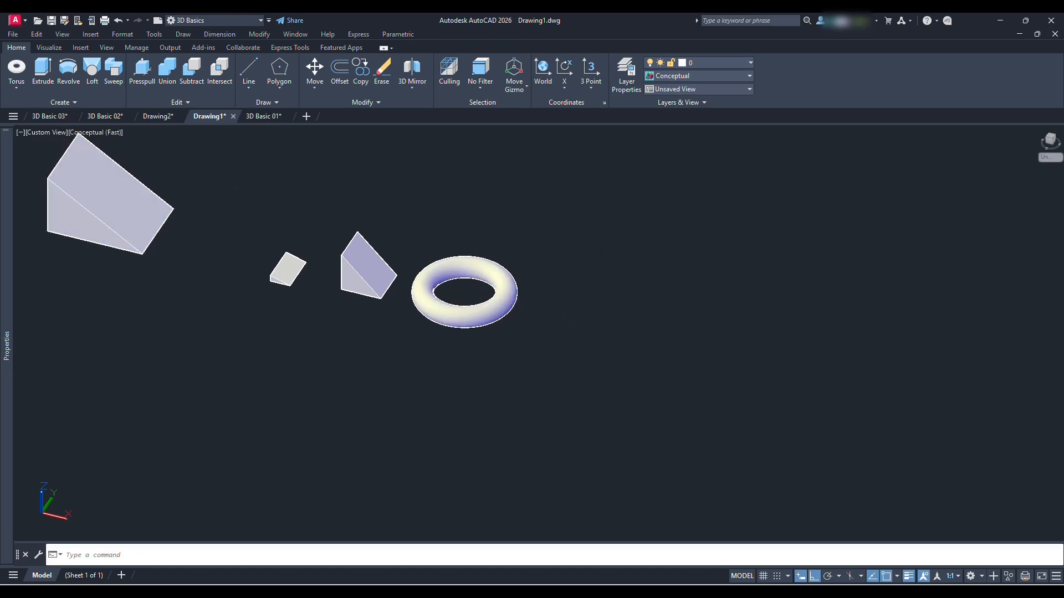
pyautogui.click(12, 88)
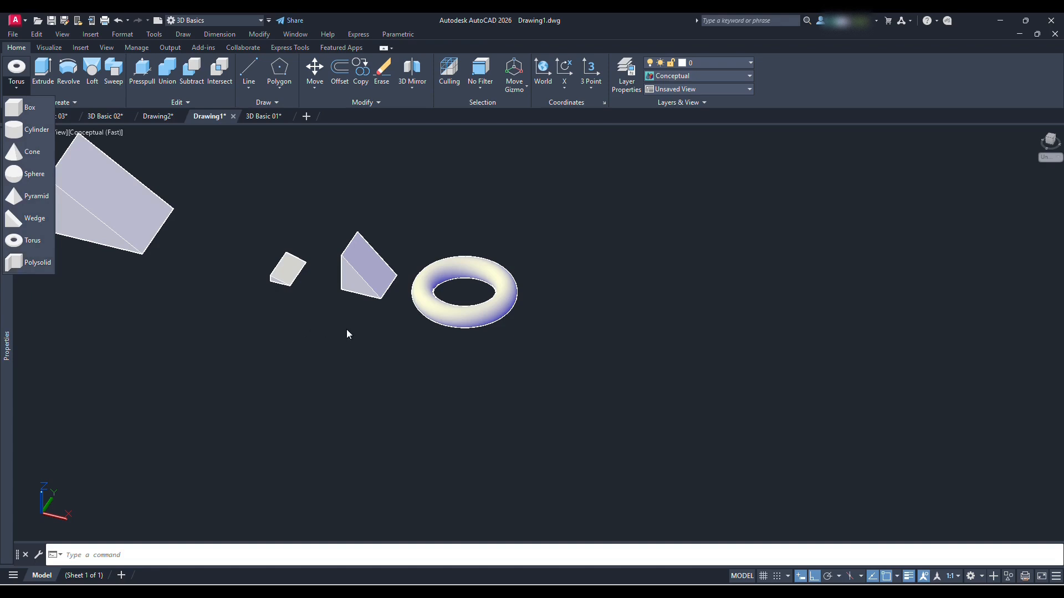
pyautogui.click(34, 261)
pyautogui.scroll(-4, 551, 356)
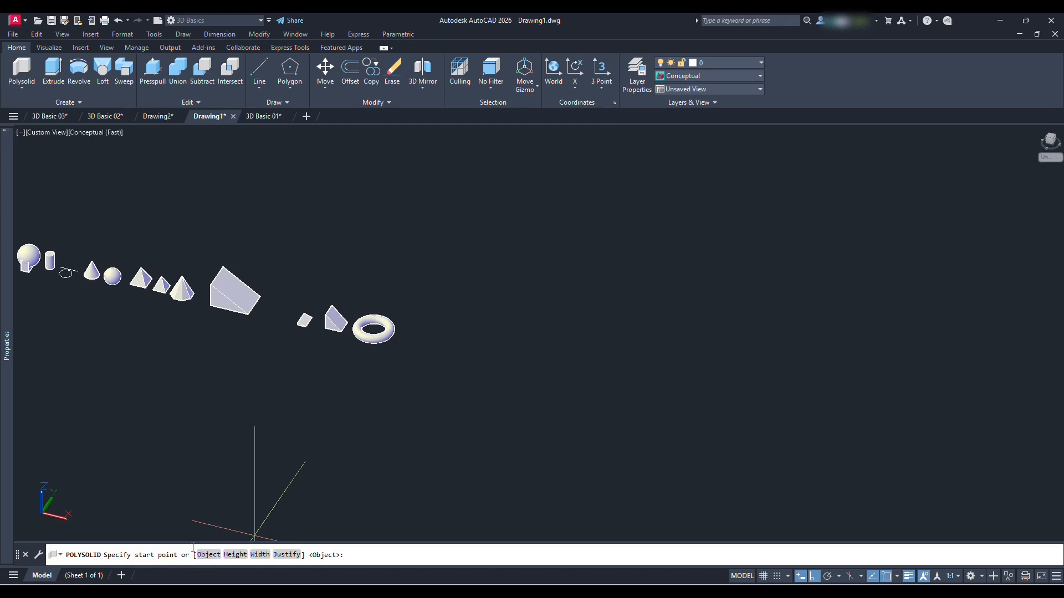
pyautogui.click(256, 555)
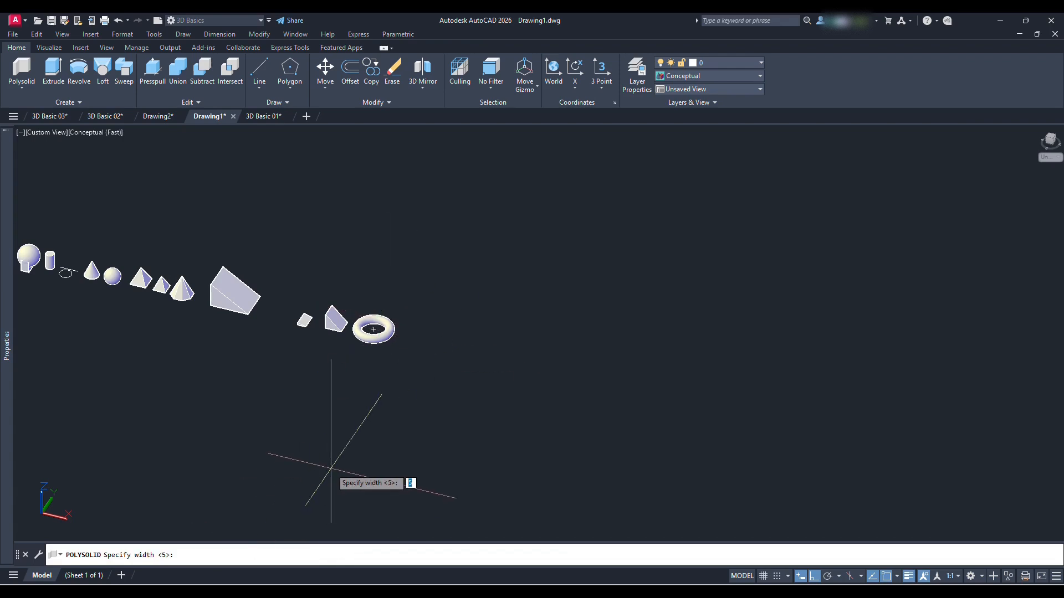
pyautogui.press('Return')
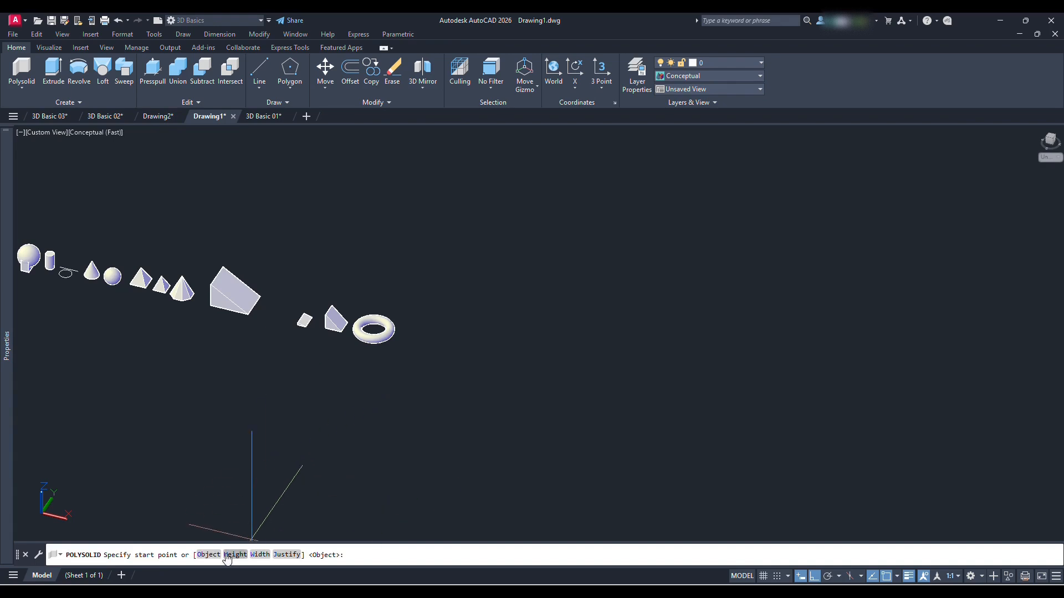
pyautogui.write('1.5')
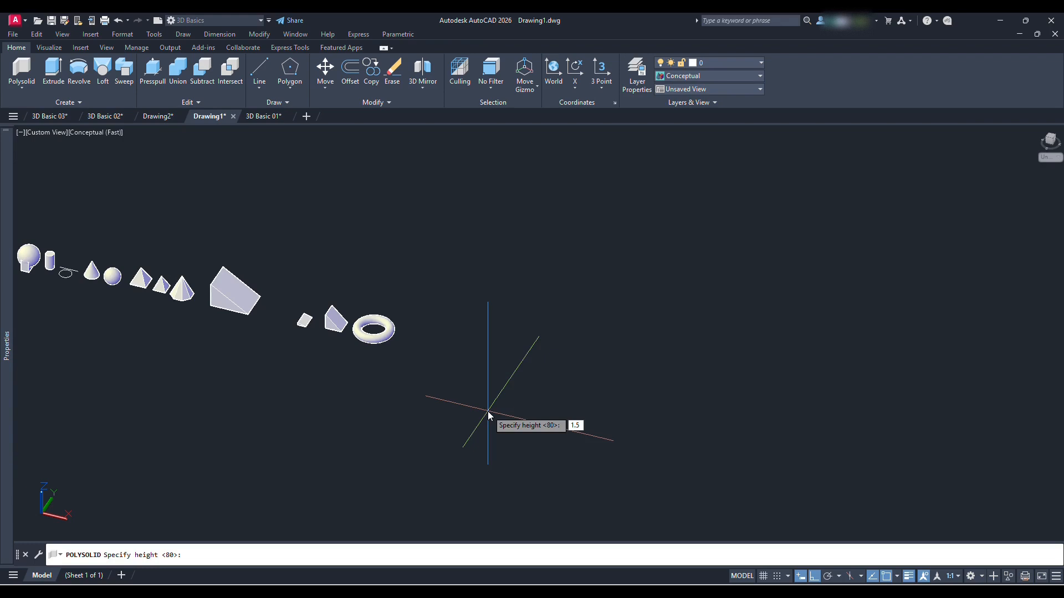
pyautogui.press('Return')
# Draw the polysolid beyond the torus as an open, right-angled outline of eight freehand segments
pyautogui.scroll(5, 435, 339)
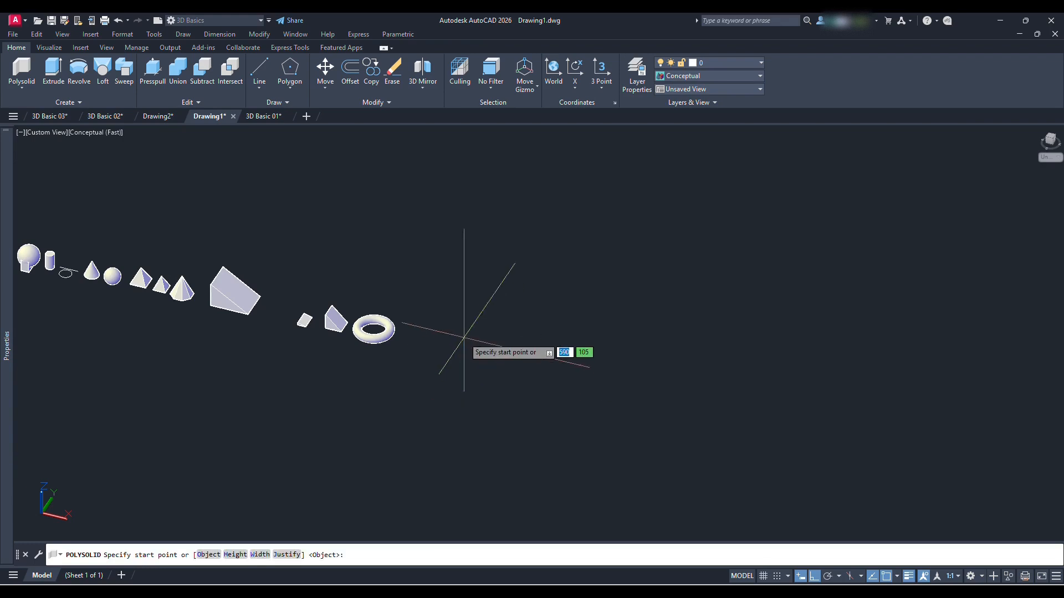
pyautogui.click(367, 371)
pyautogui.click(425, 285)
pyautogui.scroll(5, 479, 298)
pyautogui.click(451, 287)
pyautogui.click(392, 371)
pyautogui.click(475, 393)
pyautogui.click(411, 472)
pyautogui.moveTo(383, 461); pyautogui.dragTo(600, 347, button='middle')
pyautogui.scroll(4, 417, 441)
pyautogui.click(436, 334)
pyautogui.click(334, 458)
pyautogui.scroll(2, 139, 427)
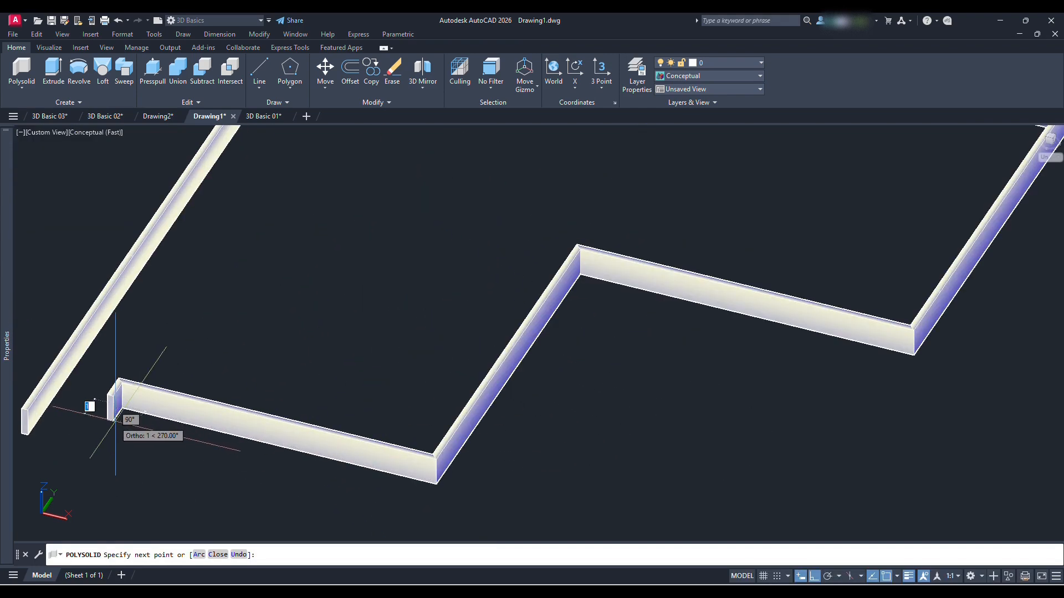
pyautogui.click(114, 408)
pyautogui.press('Return')
# Draw an open polyline of five freehand right-angled segments beside the polysolid
pyautogui.scroll(-5, 268, 396)
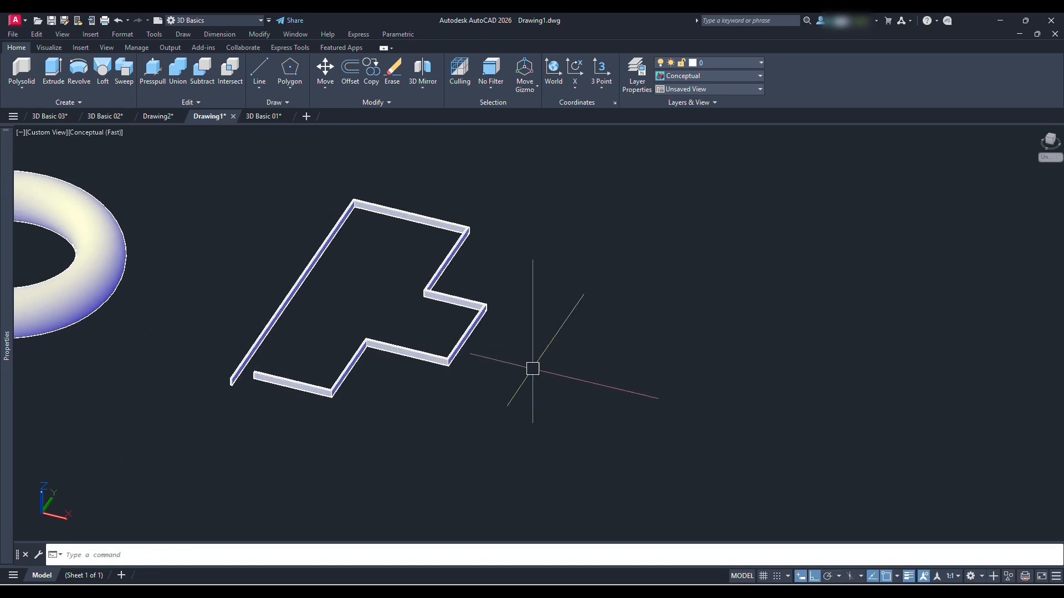
pyautogui.write('pl')
pyautogui.press('Return')
pyautogui.click(519, 414)
pyautogui.click(604, 291)
pyautogui.click(709, 316)
pyautogui.click(601, 473)
pyautogui.click(527, 455)
pyautogui.click(566, 396)
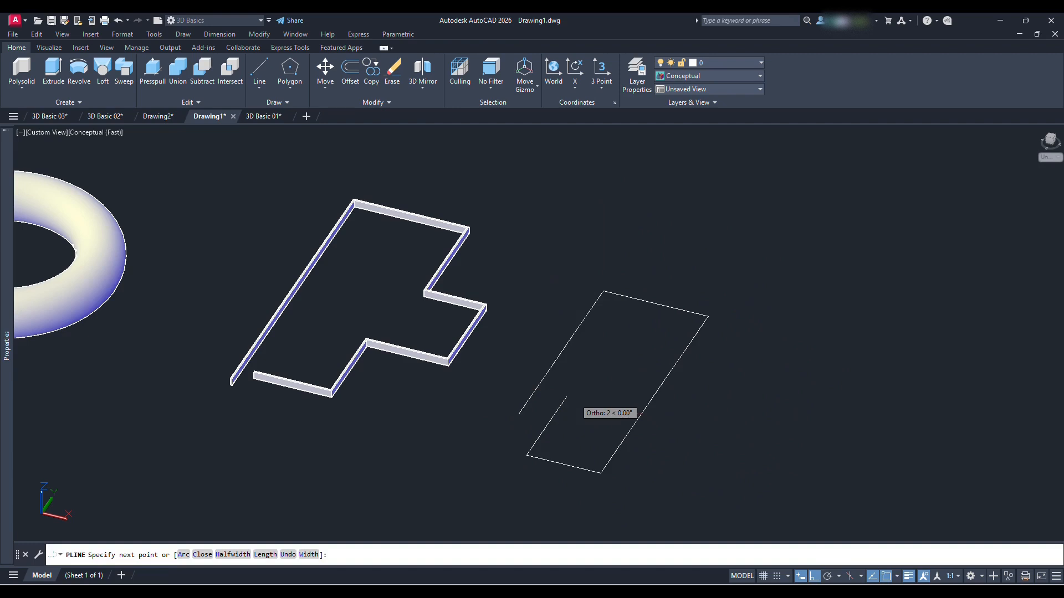
pyautogui.press('Return')
# Convert the five-segment polyline into a polysolid with the Object option
pyautogui.click(21, 71)
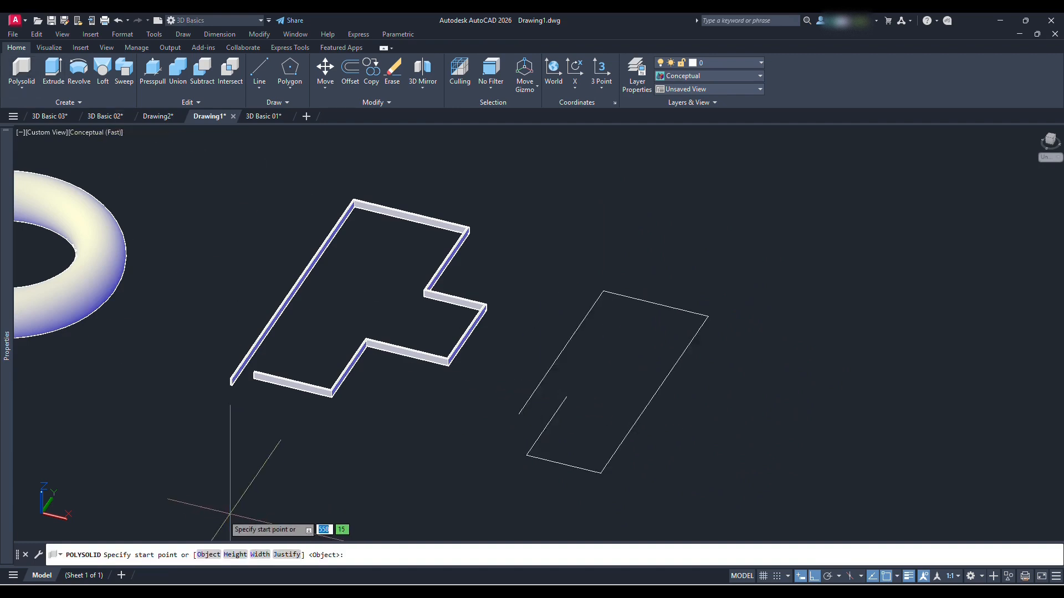
pyautogui.click(199, 553)
pyautogui.moveTo(629, 458); pyautogui.dragTo(605, 387, button='middle')
pyautogui.scroll(2, 598, 379)
pyautogui.click(500, 271)
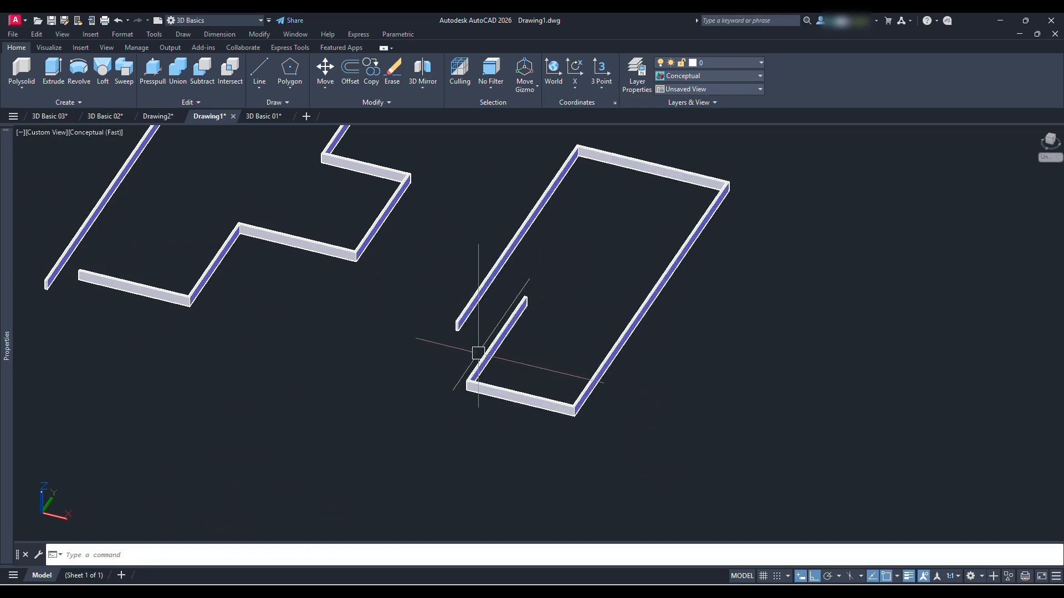
# Draw a three-segment polysolid with Right justification beside the converted one
pyautogui.scroll(8, 502, 346)
pyautogui.scroll(-7, 497, 346)
pyautogui.moveTo(692, 320); pyautogui.dragTo(638, 345, button='middle')
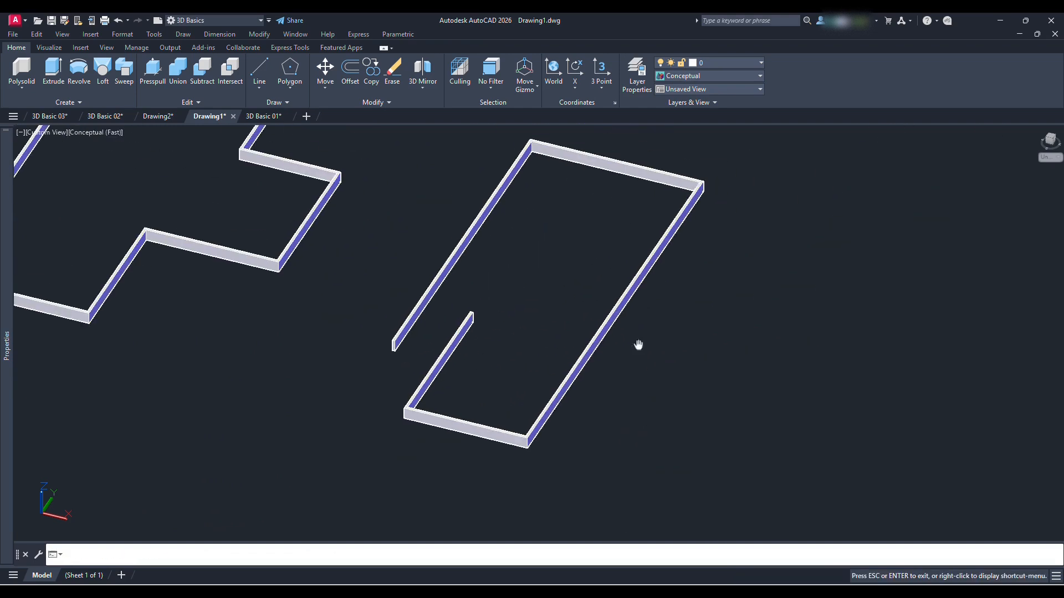
pyautogui.click(22, 69)
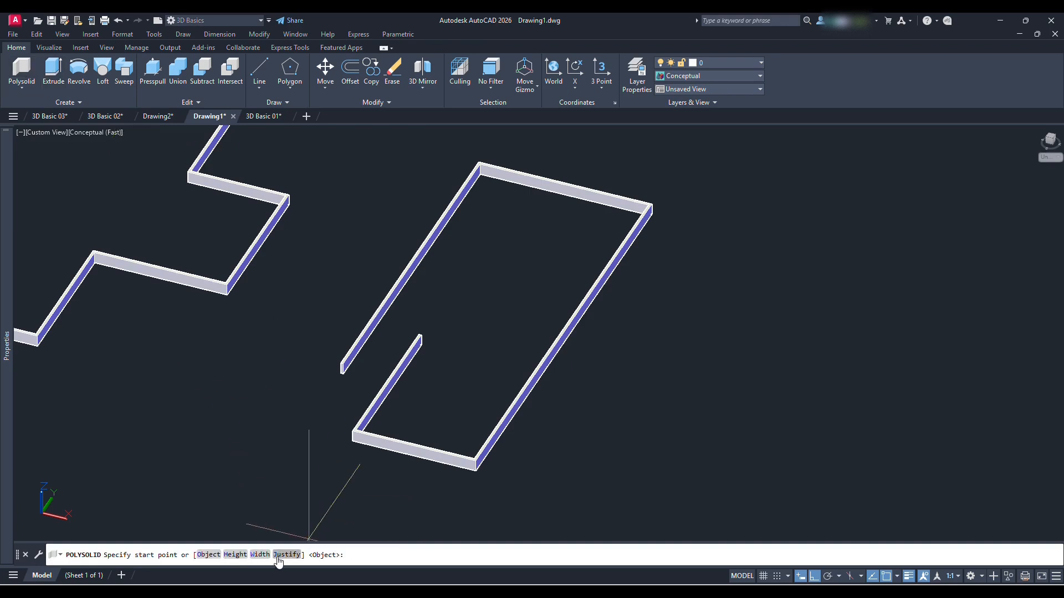
pyautogui.write('j')
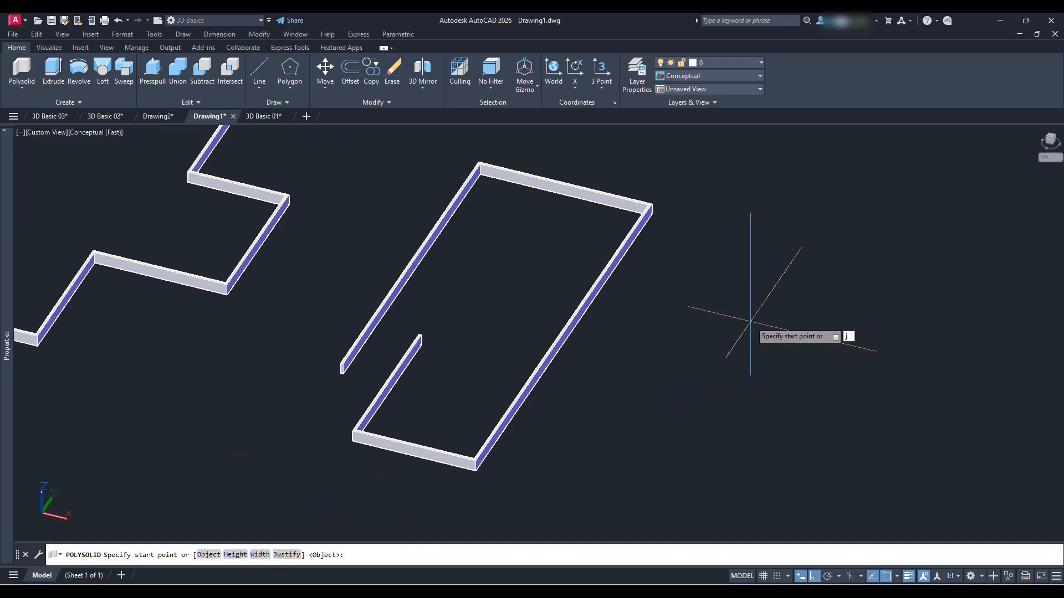
pyautogui.press('Return')
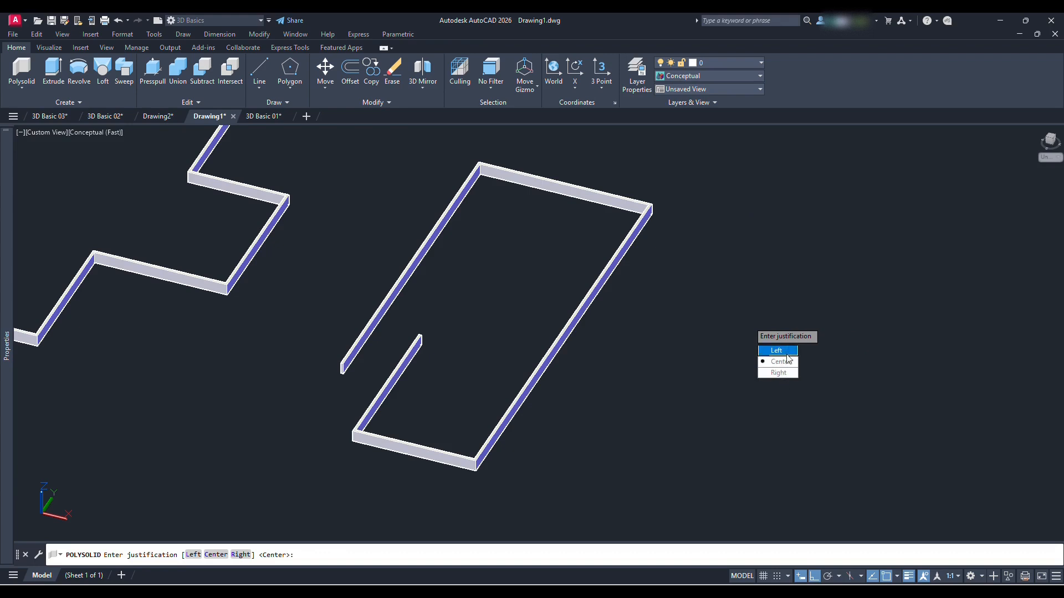
pyautogui.click(778, 373)
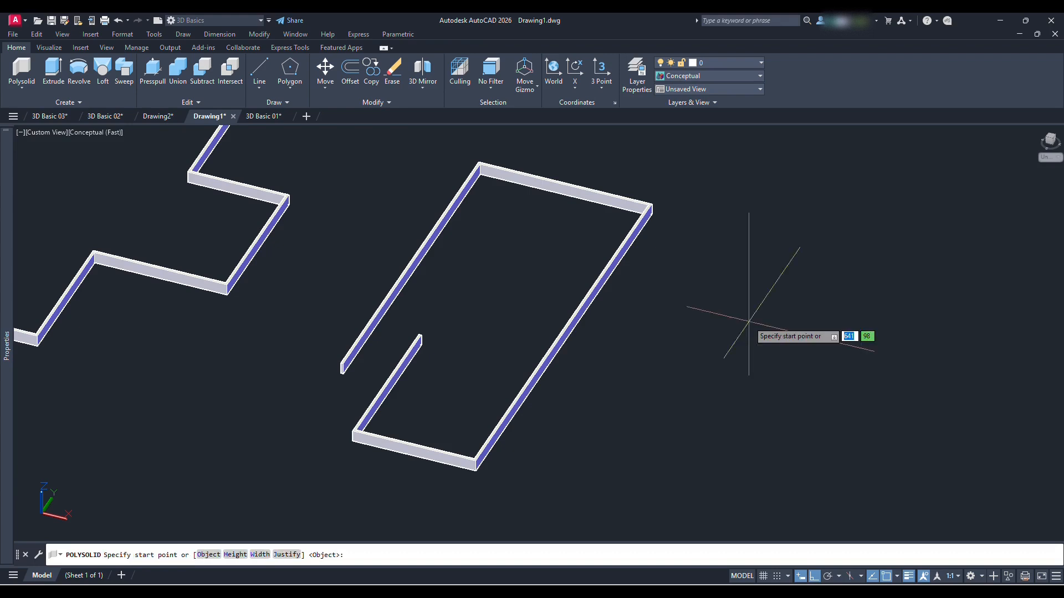
pyautogui.click(577, 476)
pyautogui.click(643, 371)
pyautogui.click(709, 416)
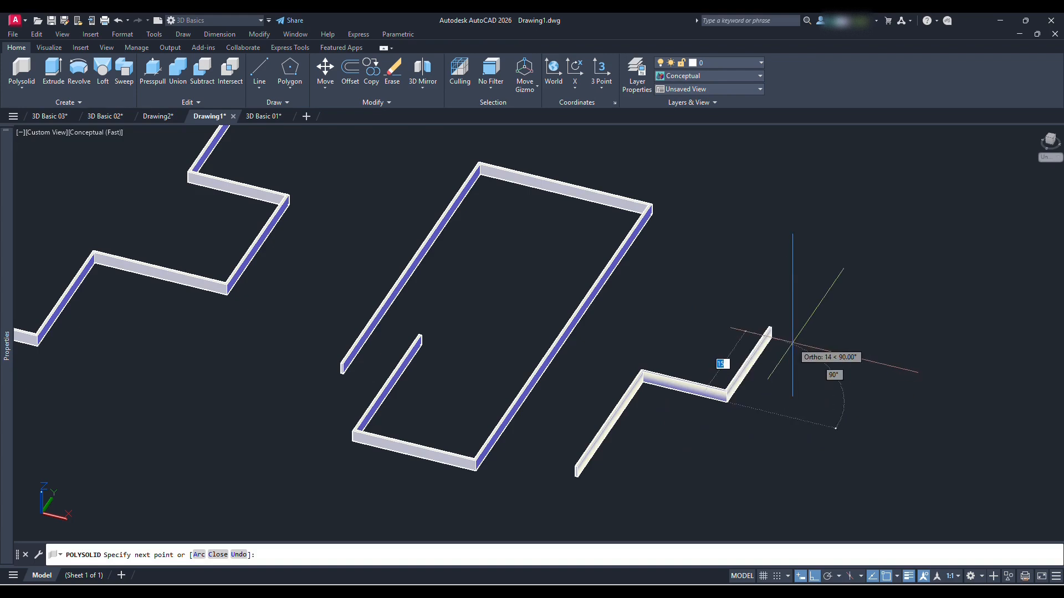
pyautogui.click(799, 346)
pyautogui.press('Return')
# Set the justification of a new polysolid to Center
pyautogui.click(22, 71)
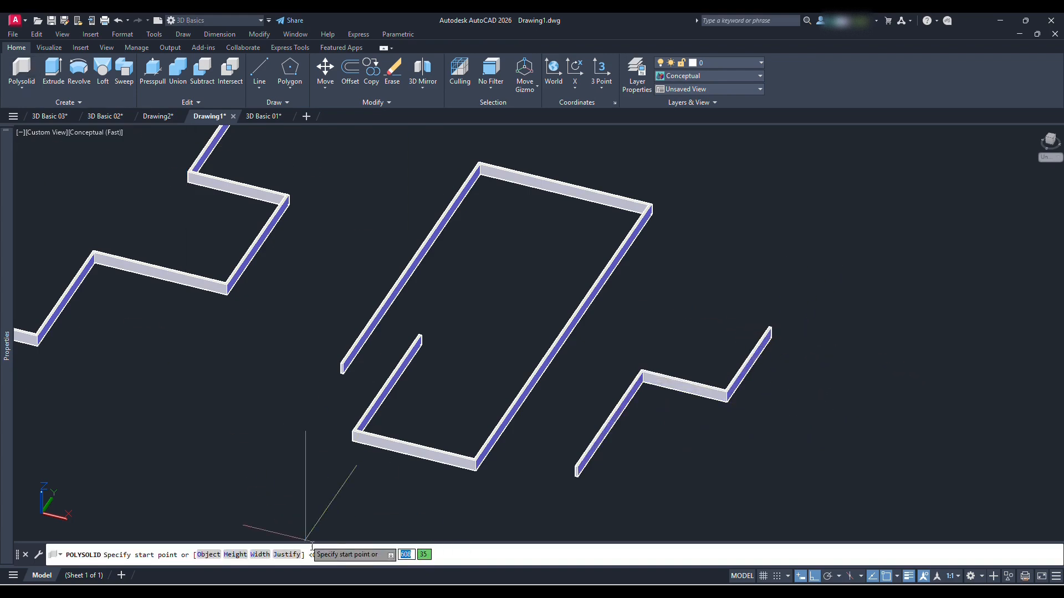
pyautogui.click(276, 556)
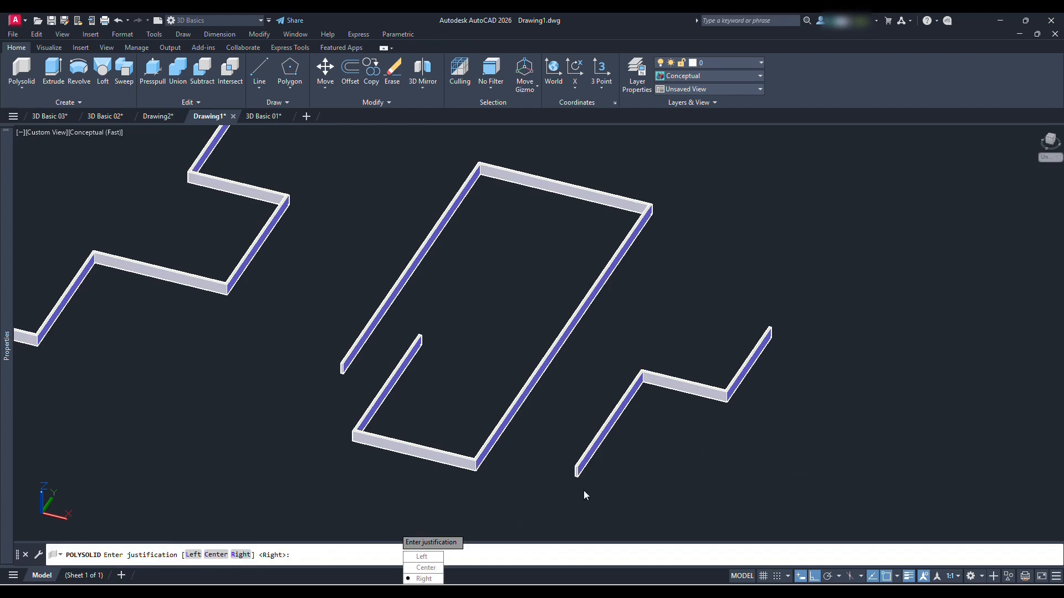
pyautogui.click(440, 569)
pyautogui.click(702, 488)
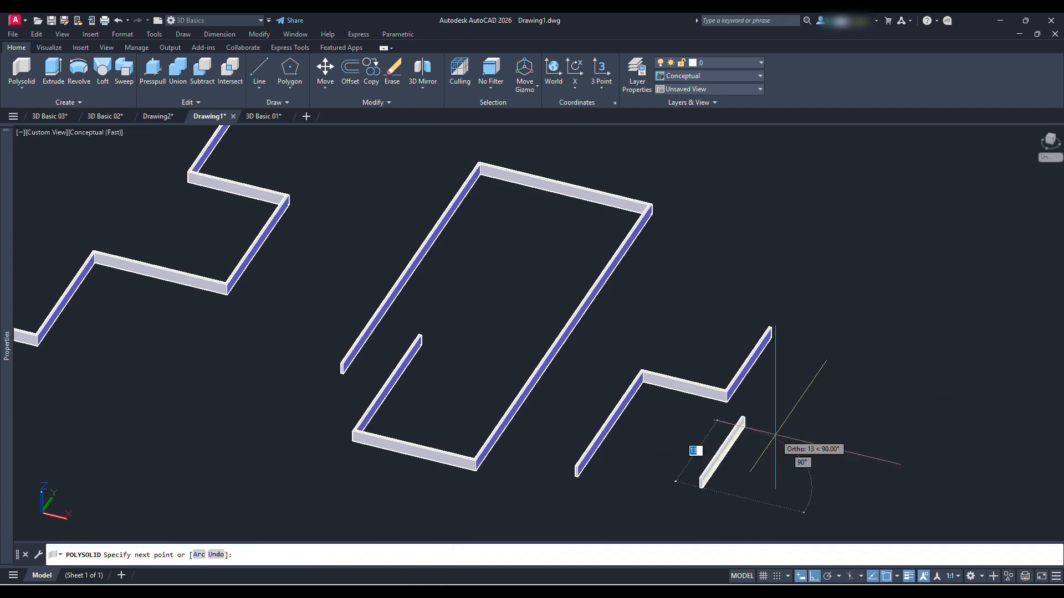
pyautogui.click(747, 412)
pyautogui.click(830, 455)
pyautogui.click(872, 377)
pyautogui.press('Escape')
# Draw a three-segment, right-angled polysolid with Center justification beside the right-justified one
pyautogui.press('Return')
pyautogui.click(754, 486)
pyautogui.click(814, 425)
pyautogui.click(909, 432)
pyautogui.click(931, 349)
pyautogui.press('Return')
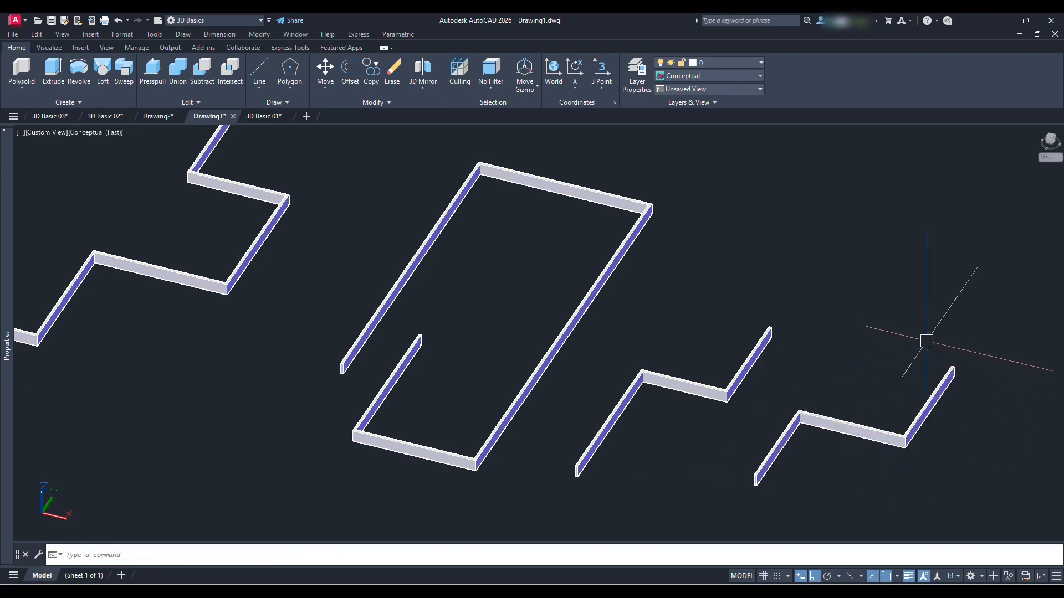
# Examine the whole row of primitive solids and polysolids from several angles and review the available primitive types
pyautogui.click(23, 89)
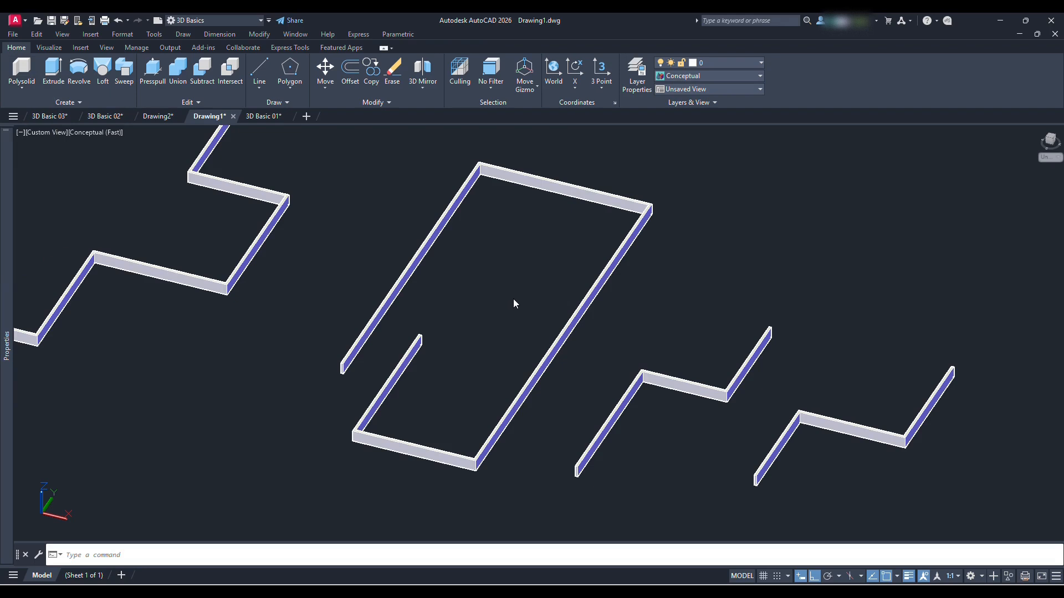
pyautogui.scroll(-8, 594, 281)
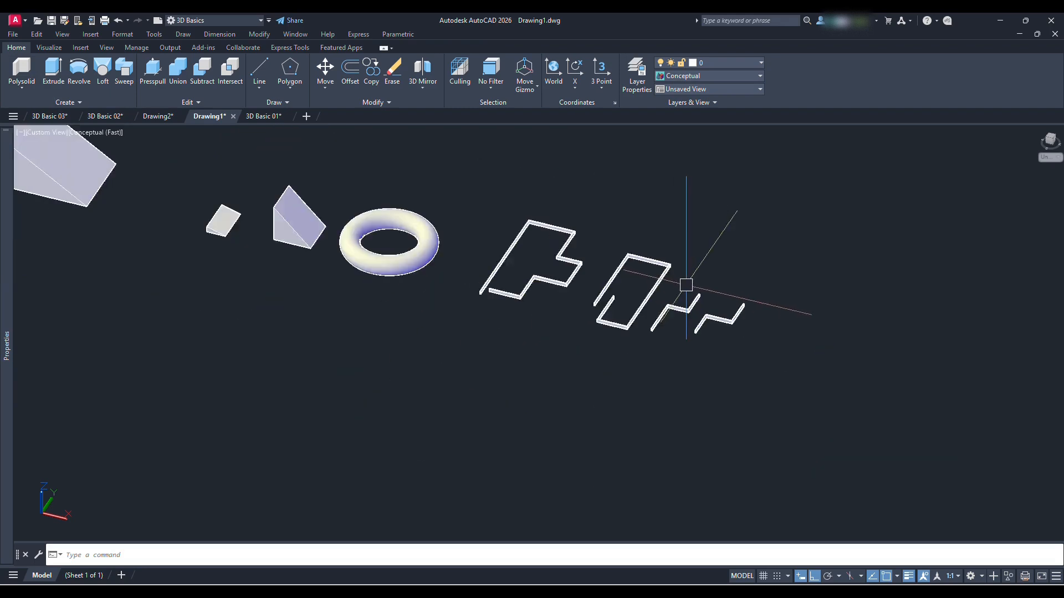
pyautogui.scroll(3, 383, 272)
pyautogui.moveTo(681, 352); pyautogui.dragTo(639, 320, button='middle')
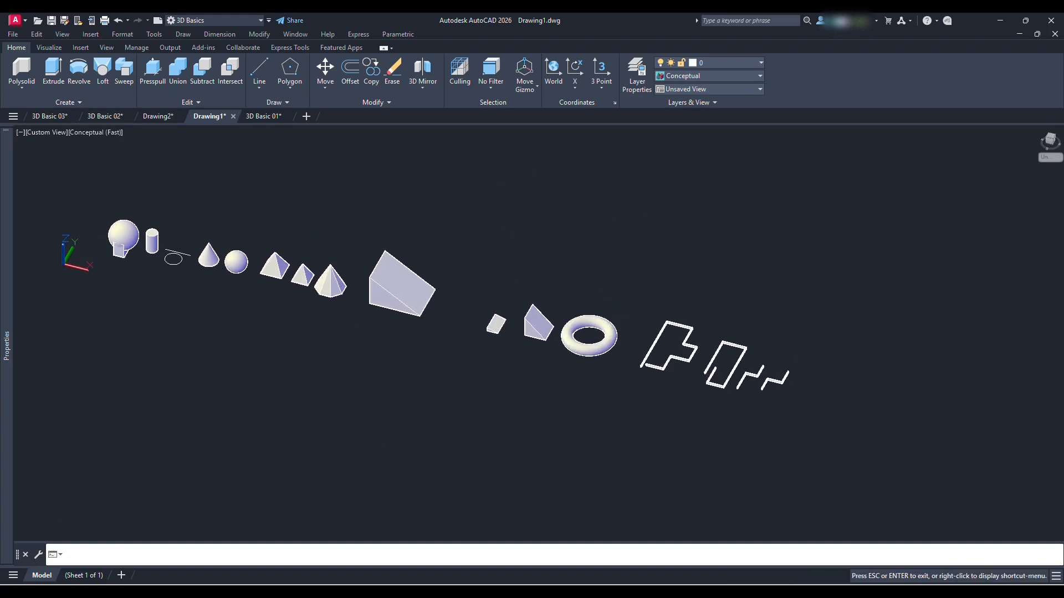
pyautogui.moveTo(337, 280); pyautogui.dragTo(371, 293, button='middle')
pyautogui.keyDown('shift'); pyautogui.moveTo(836, 368); pyautogui.dragTo(711, 356, button='middle'); pyautogui.keyUp('shift')
pyautogui.moveTo(206, 240); pyautogui.dragTo(401, 291, button='middle')
pyautogui.scroll(3, 401, 291)
pyautogui.moveTo(712, 370); pyautogui.dragTo(549, 290, button='middle')
pyautogui.scroll(-4, 559, 290)
pyautogui.moveTo(416, 290); pyautogui.dragTo(295, 298, button='middle')
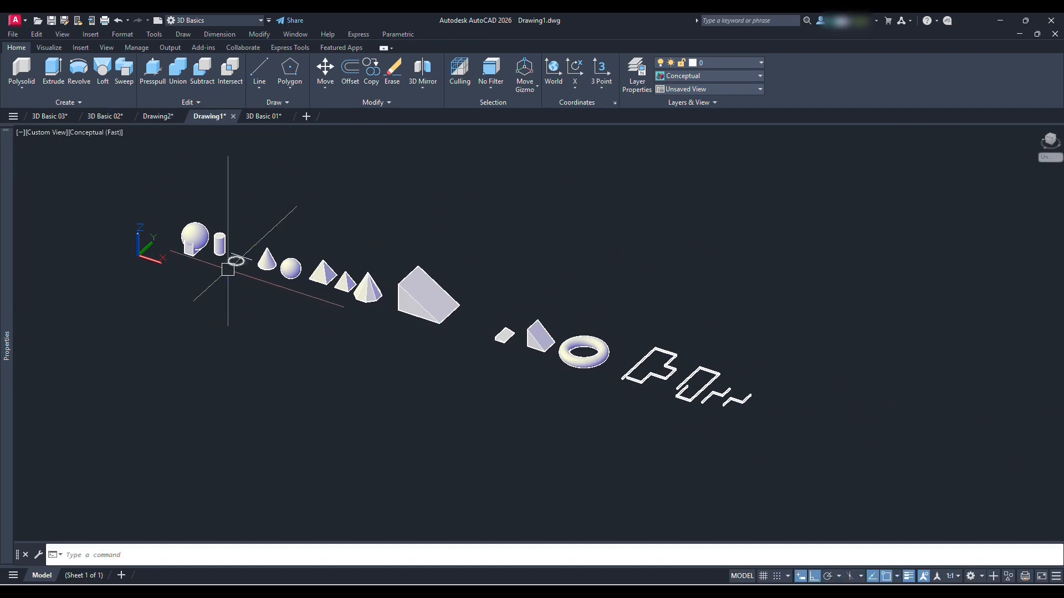
pyautogui.click(25, 89)
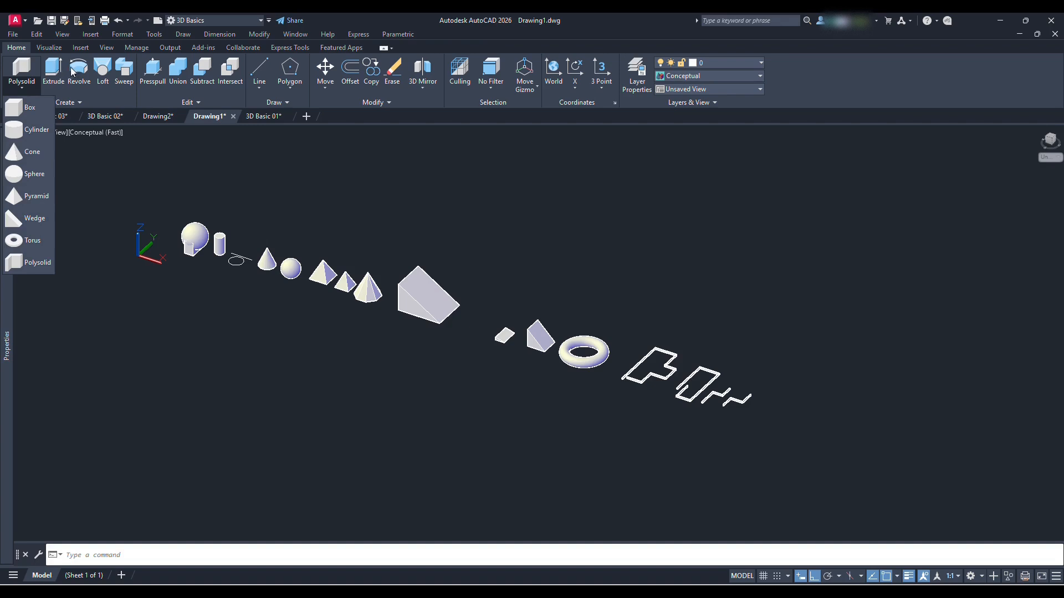
pyautogui.click(180, 327)
# Draw a freehand rectangle in front of the first box and sphere
pyautogui.write('rec')
pyautogui.press('Return')
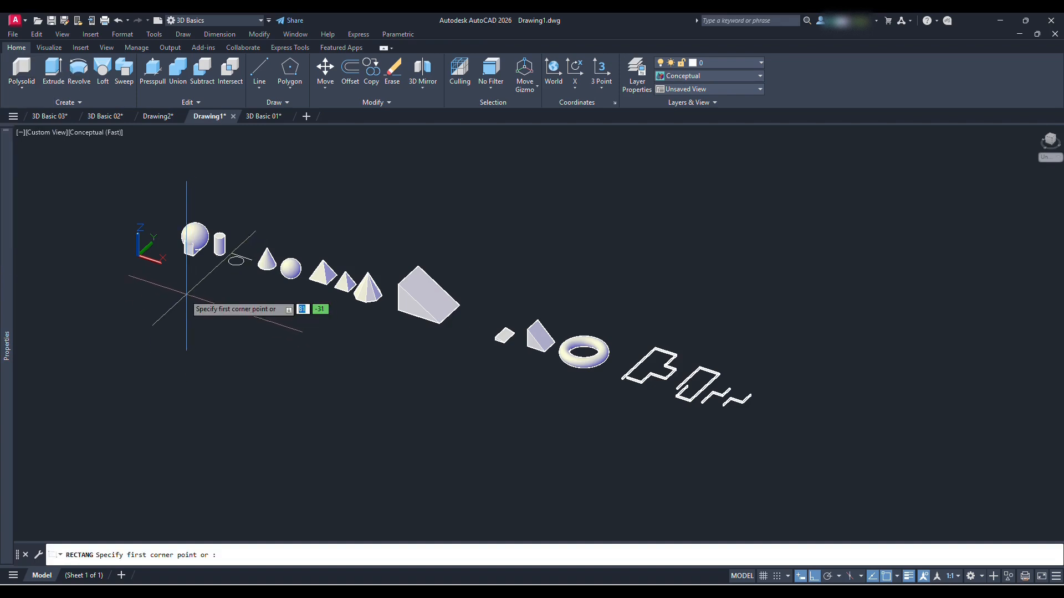
pyautogui.click(173, 292)
pyautogui.click(180, 335)
pyautogui.scroll(2, 208, 330)
# Draw a freehand circle beside the new rectangle
pyautogui.write('c')
pyautogui.press('Return')
pyautogui.click(260, 322)
pyautogui.click(284, 340)
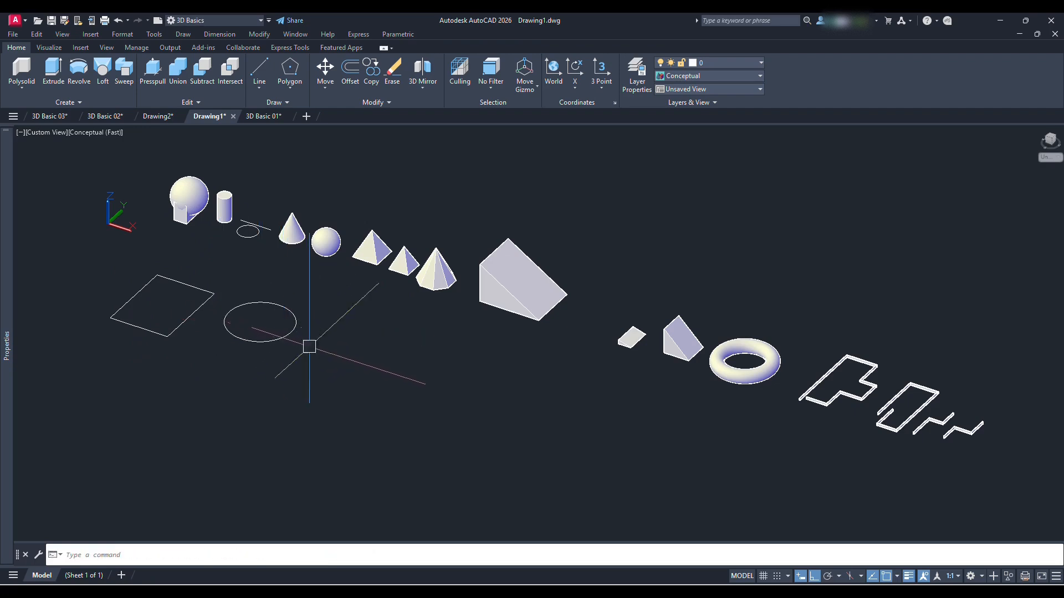
# Draw a closed triangular polyline with three freehand corners beside the circle
pyautogui.scroll(1, 379, 356)
pyautogui.moveTo(379, 355); pyautogui.dragTo(340, 331, button='middle')
pyautogui.write('pl')
pyautogui.press('Return')
pyautogui.click(251, 344)
pyautogui.click(315, 305)
pyautogui.click(356, 339)
pyautogui.click(251, 344)
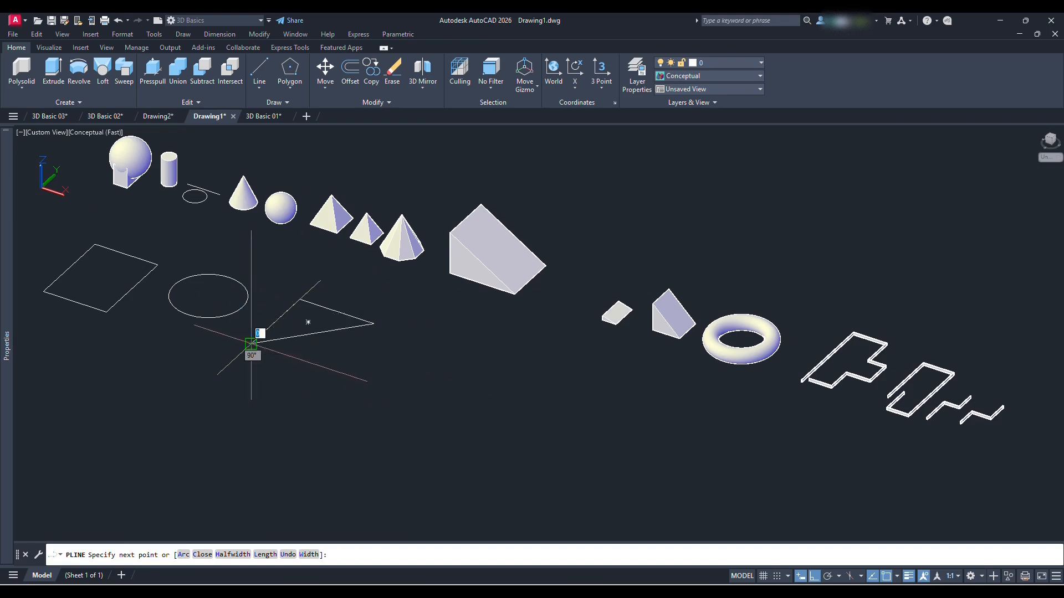
pyautogui.press('Return')
# Extrude the rectangle upwards to a freehand height of about 37 units
pyautogui.scroll(-2, 334, 326)
pyautogui.moveTo(247, 284); pyautogui.dragTo(292, 317, button='middle')
pyautogui.moveTo(354, 361); pyautogui.dragTo(342, 331, button='middle')
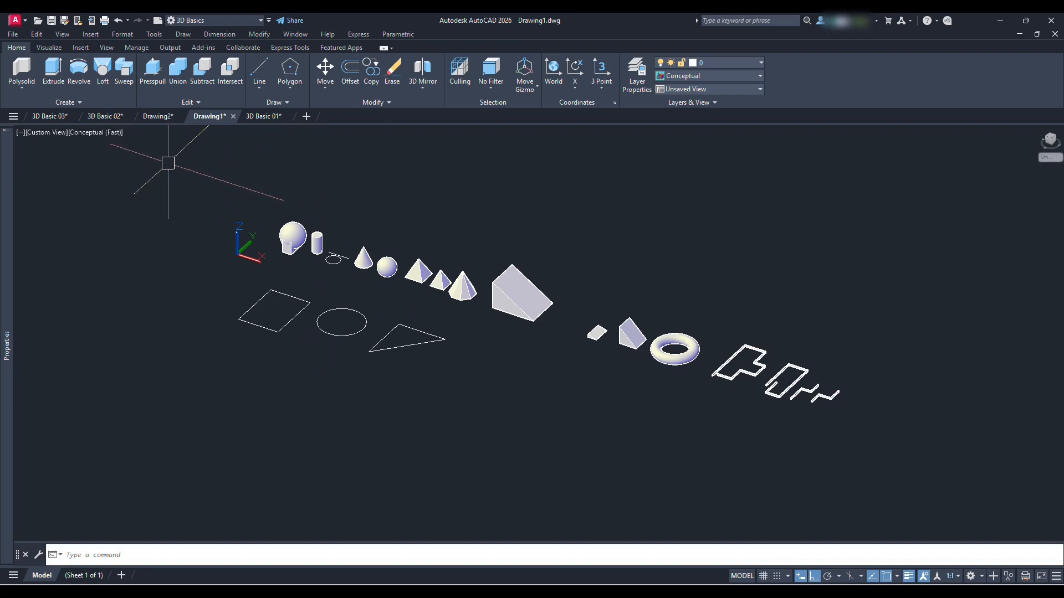
pyautogui.scroll(2, 349, 320)
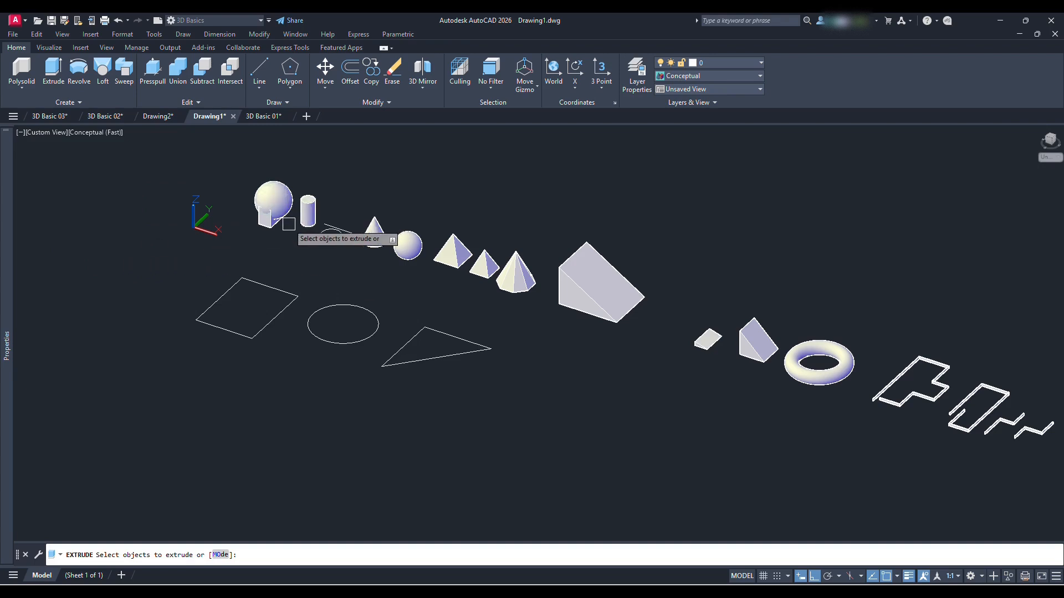
pyautogui.scroll(3, 270, 282)
pyautogui.click(315, 291)
pyautogui.press('Return')
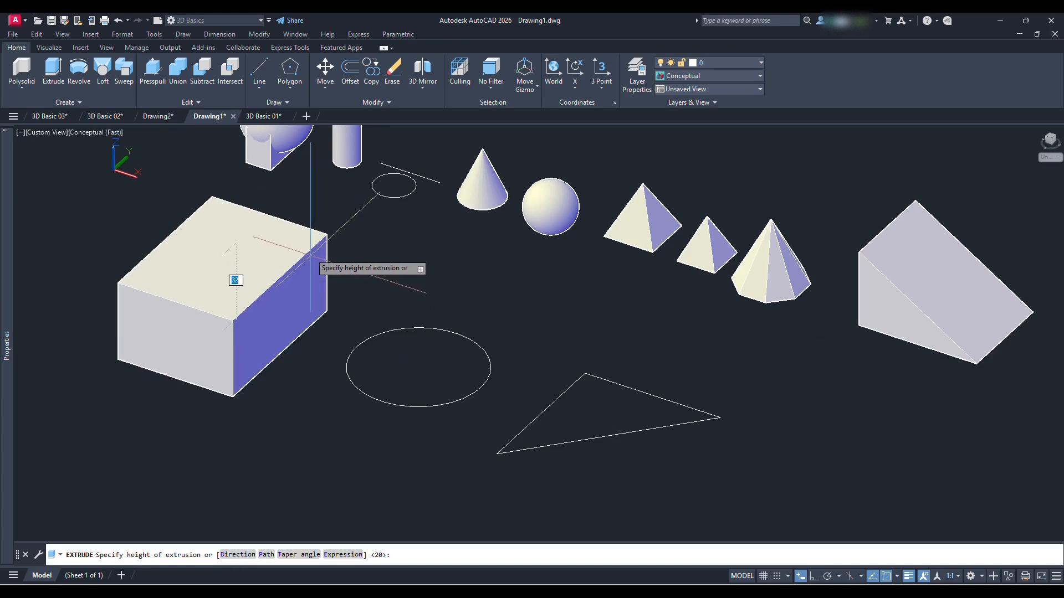
pyautogui.click(326, 255)
# Extrude the circle and the triangle together to a height of 25
pyautogui.click(52, 67)
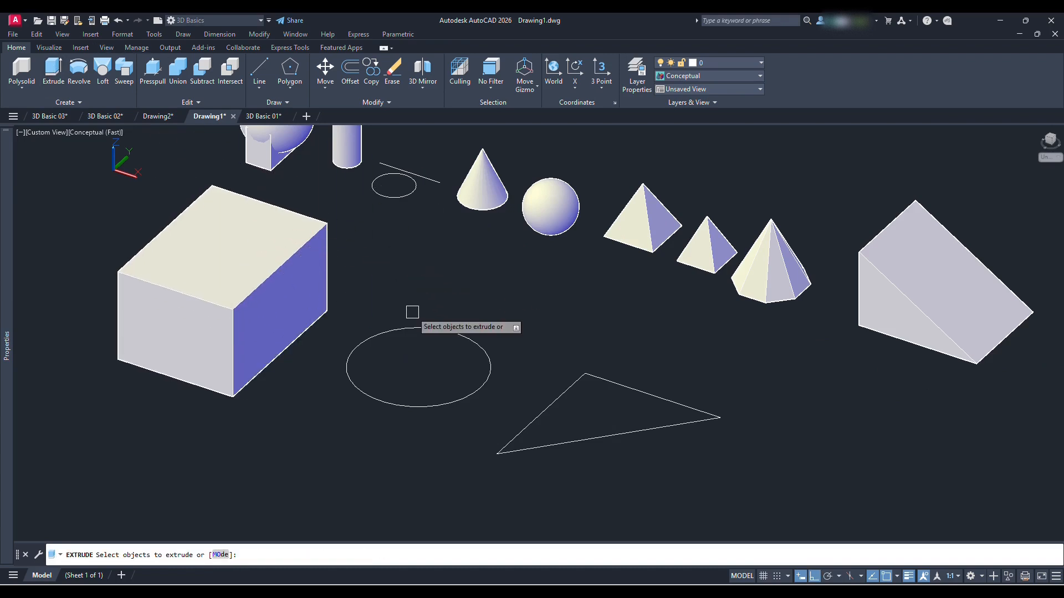
pyautogui.click(410, 328)
pyautogui.click(642, 391)
pyautogui.press('Return')
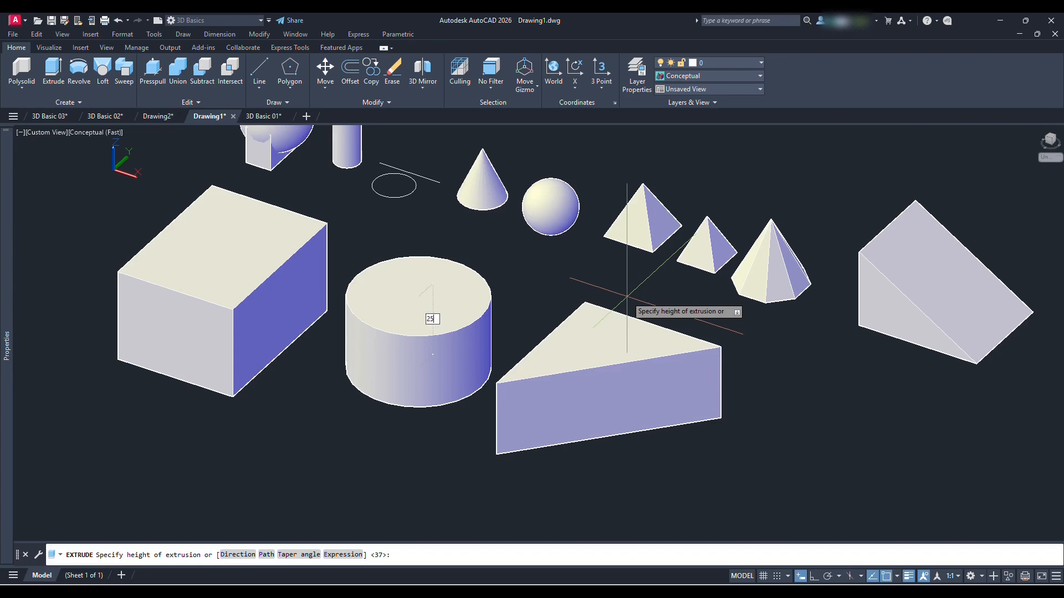
pyautogui.press('Return')
# Create a freehand box beside the extruded triangle with the Box command
pyautogui.scroll(-2, 441, 337)
pyautogui.click(22, 87)
pyautogui.click(23, 109)
pyautogui.click(634, 469)
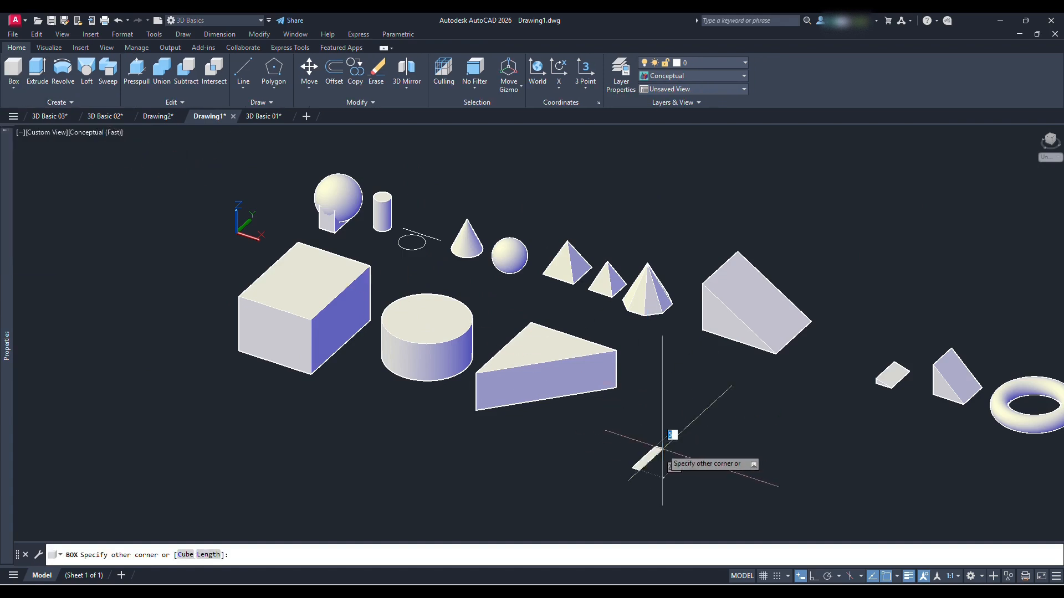
pyautogui.click(757, 447)
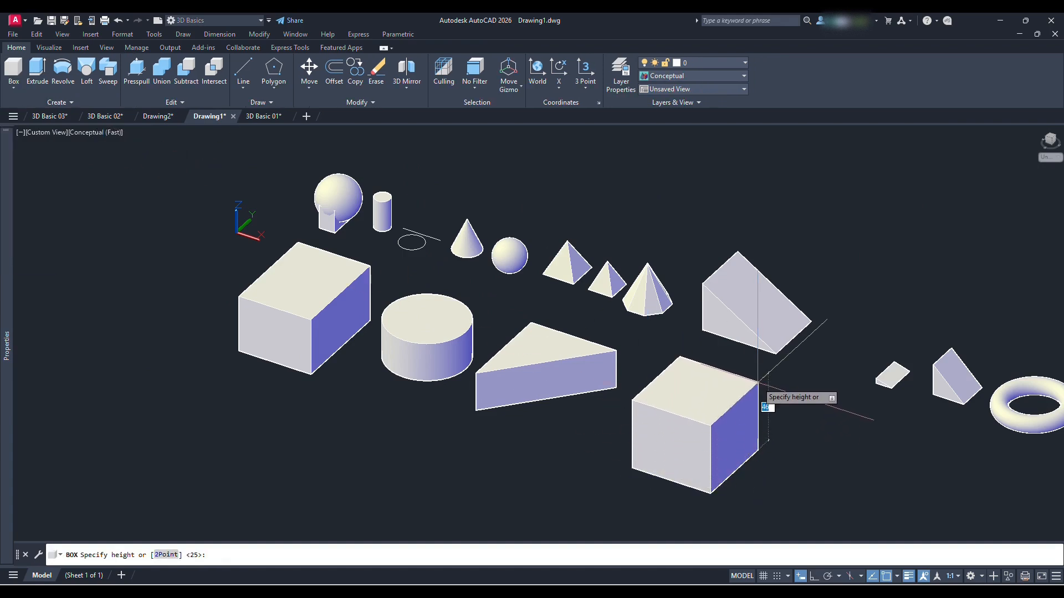
pyautogui.scroll(-4, 503, 363)
pyautogui.scroll(3, 574, 408)
pyautogui.moveTo(643, 382); pyautogui.dragTo(586, 363, button='middle')
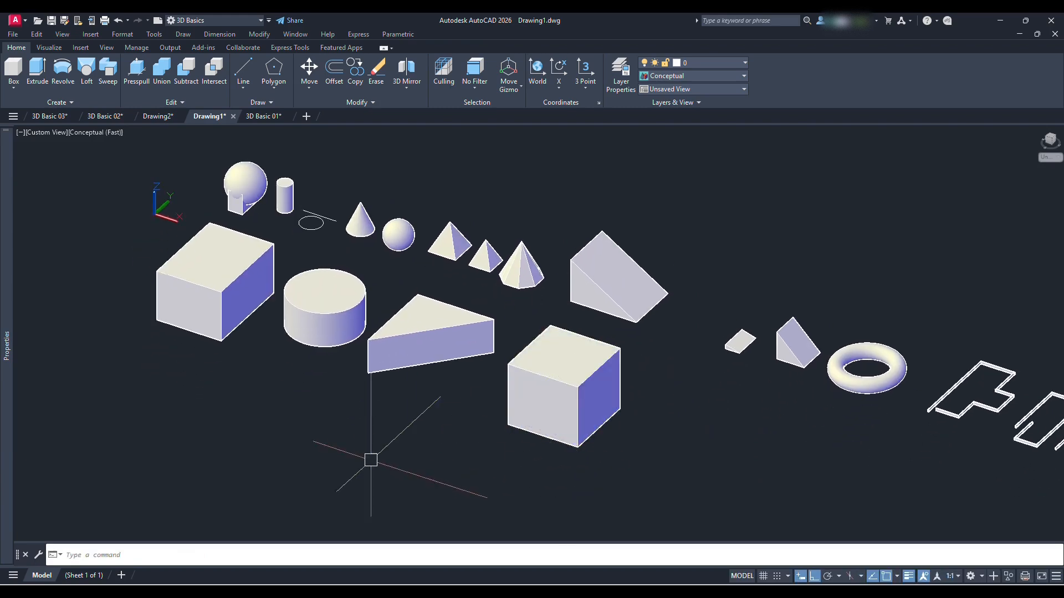
# Draw a freehand rectangle in front of the row of extruded solids
pyautogui.scroll(-3, 362, 477)
pyautogui.write('re')
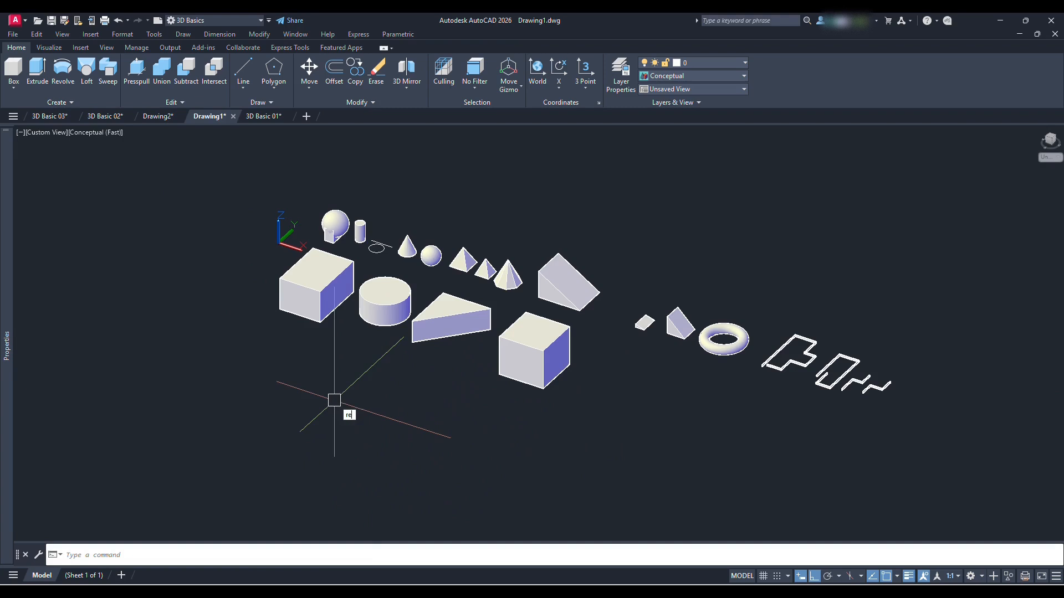
pyautogui.write('c')
pyautogui.press('space')
pyautogui.click(299, 427)
pyautogui.click(399, 412)
# Draw an open, U-shaped polyline of three right-angled segments beside the new rectangle
pyautogui.write('pl')
pyautogui.press('space')
pyautogui.click(388, 461)
pyautogui.click(447, 410)
pyautogui.click(539, 451)
pyautogui.press('space')
# Extrude the rectangle and the open U-shaped polyline together to a height of 50
pyautogui.moveTo(492, 443); pyautogui.dragTo(462, 373, button='middle')
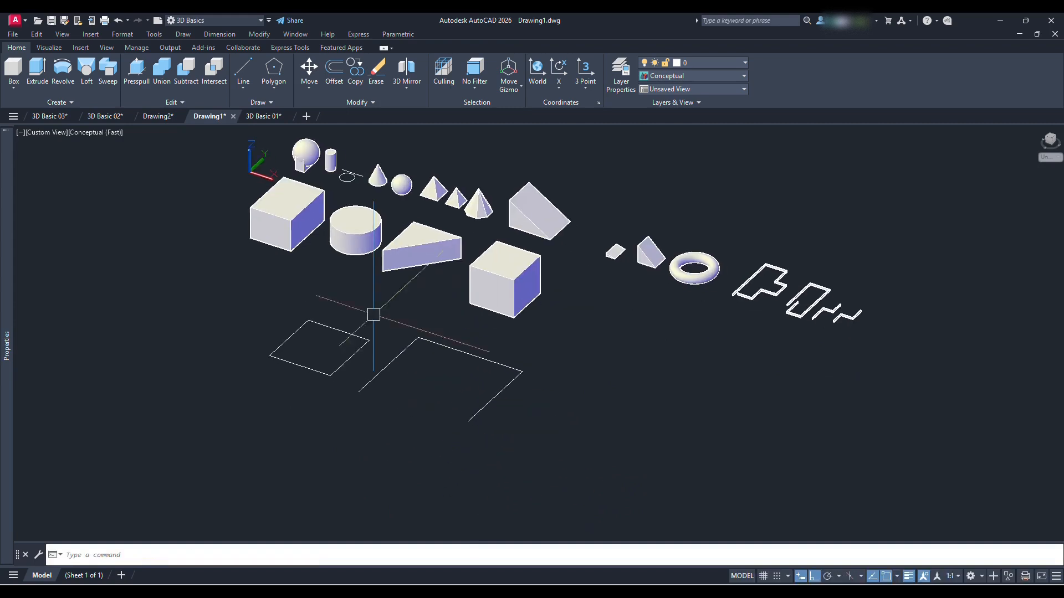
pyautogui.click(334, 328)
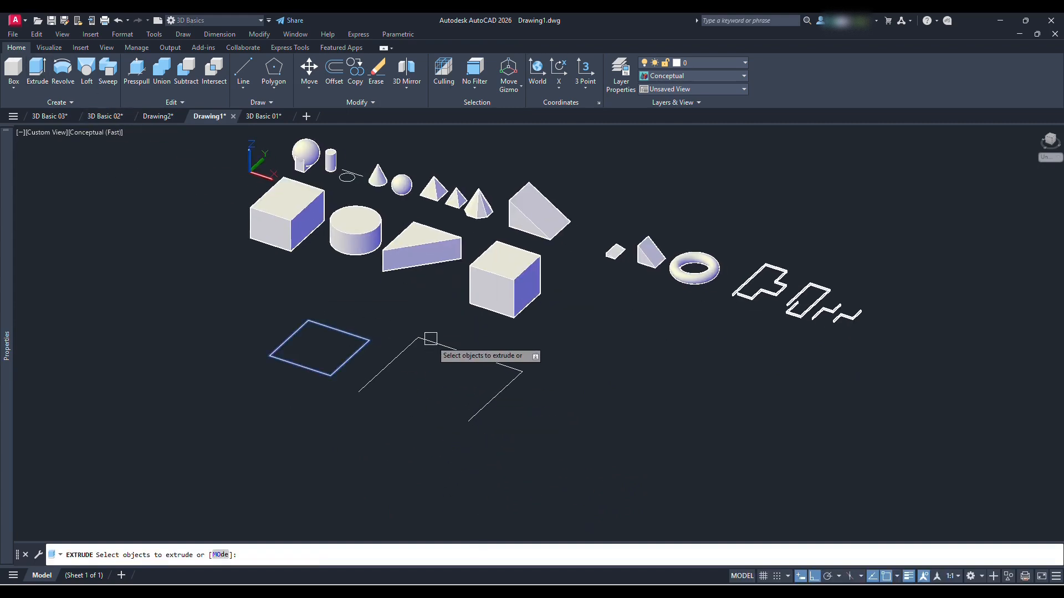
pyautogui.click(439, 343)
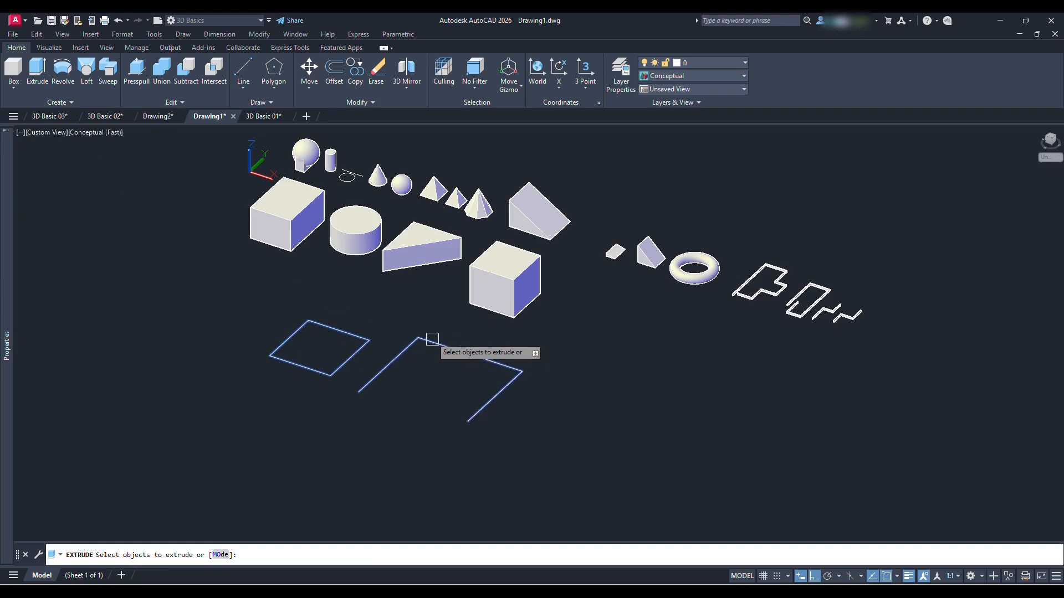
pyautogui.press('space')
pyautogui.click(434, 307)
# Compare the object types of the extruded rectangle and the extruded open polyline in their properties
pyautogui.scroll(2, 335, 306)
pyautogui.click(336, 307)
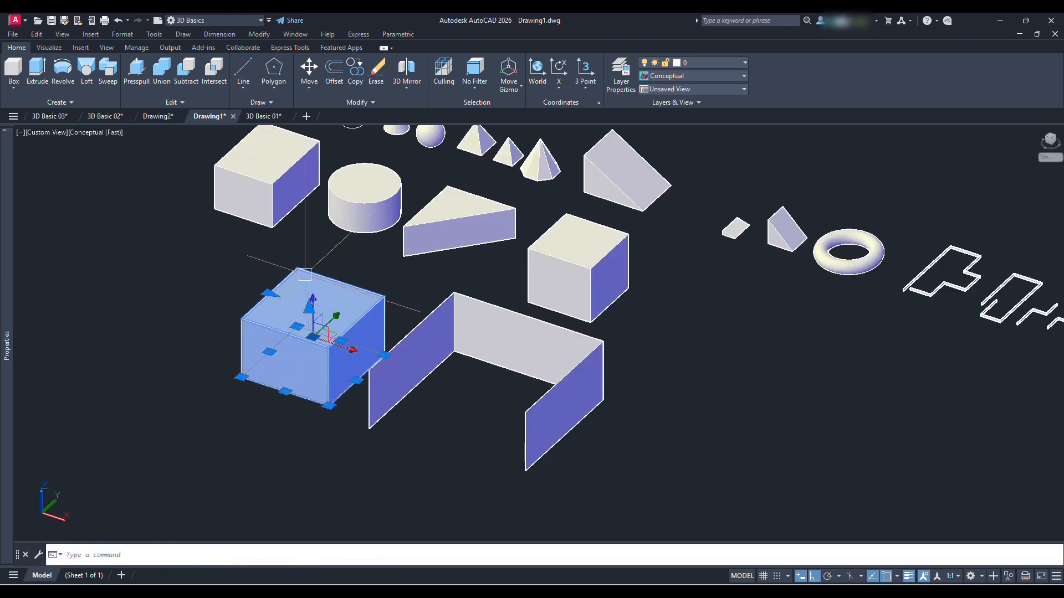
pyautogui.moveTo(4, 374)
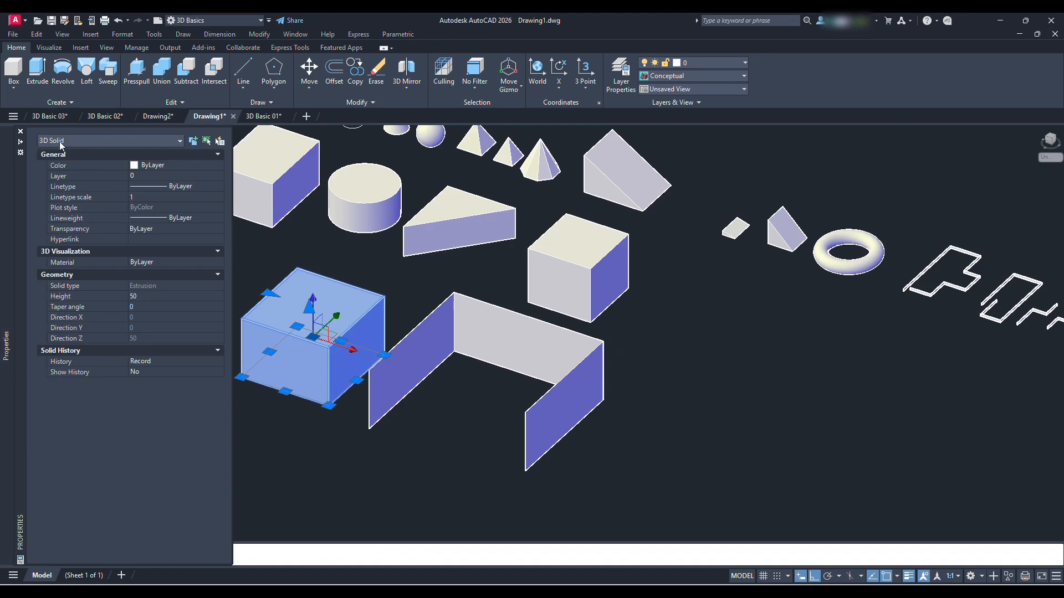
pyautogui.press('Escape')
pyautogui.click(495, 351)
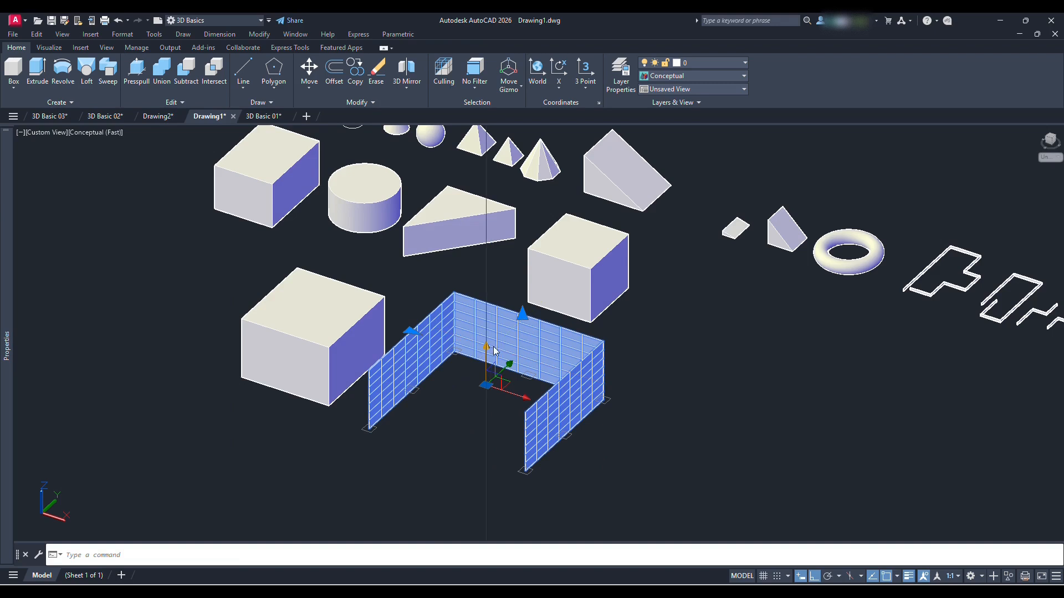
pyautogui.moveTo(6, 430)
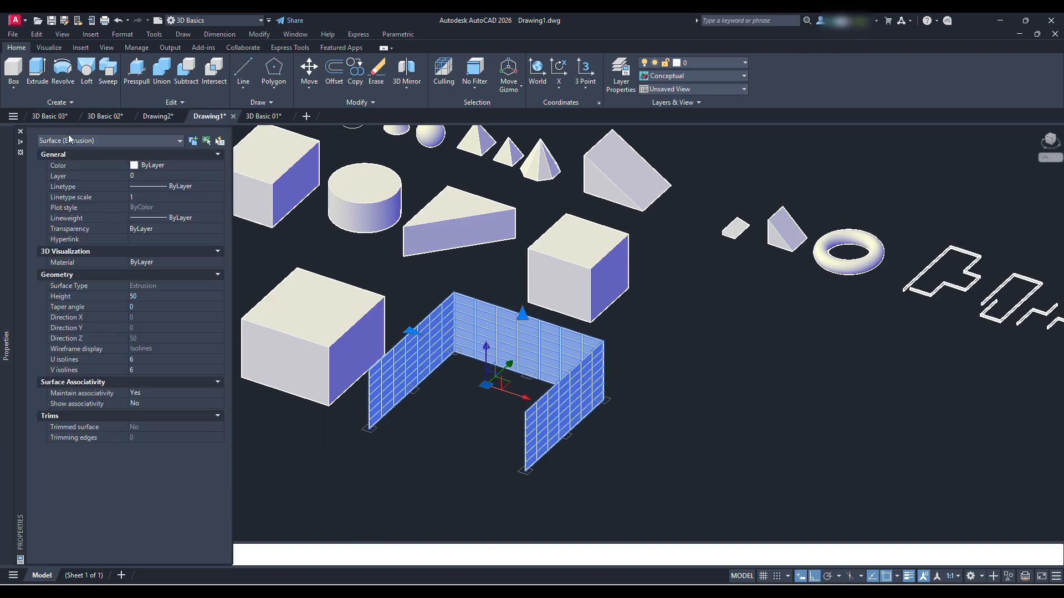
pyautogui.press('Escape')
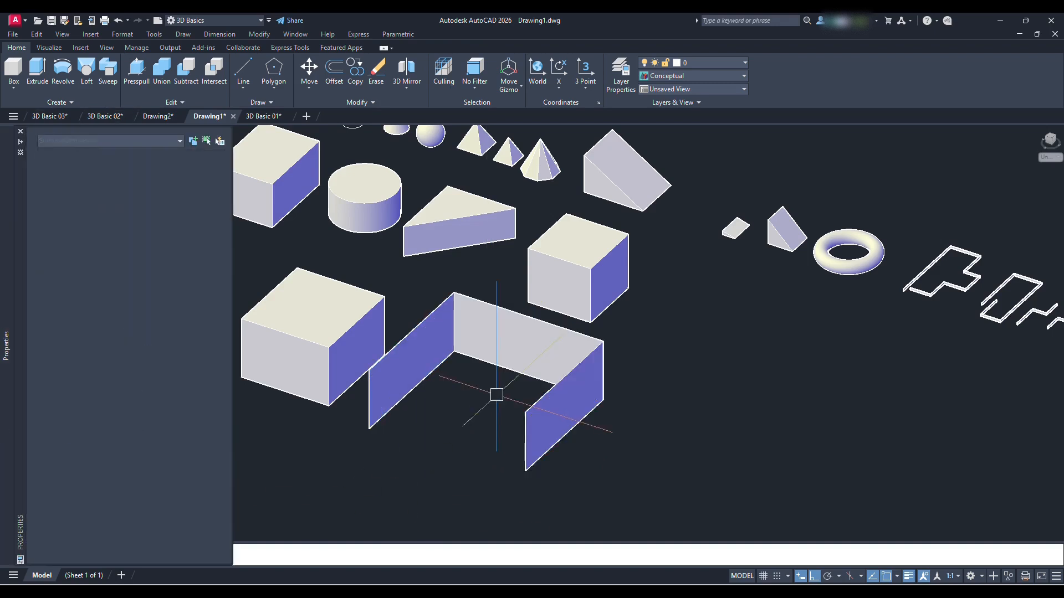
# Draw a freehand circle beyond the extruded U-shaped polyline
pyautogui.keyDown('shift'); pyautogui.moveTo(480, 380); pyautogui.dragTo(507, 418, button='middle'); pyautogui.keyUp('shift')
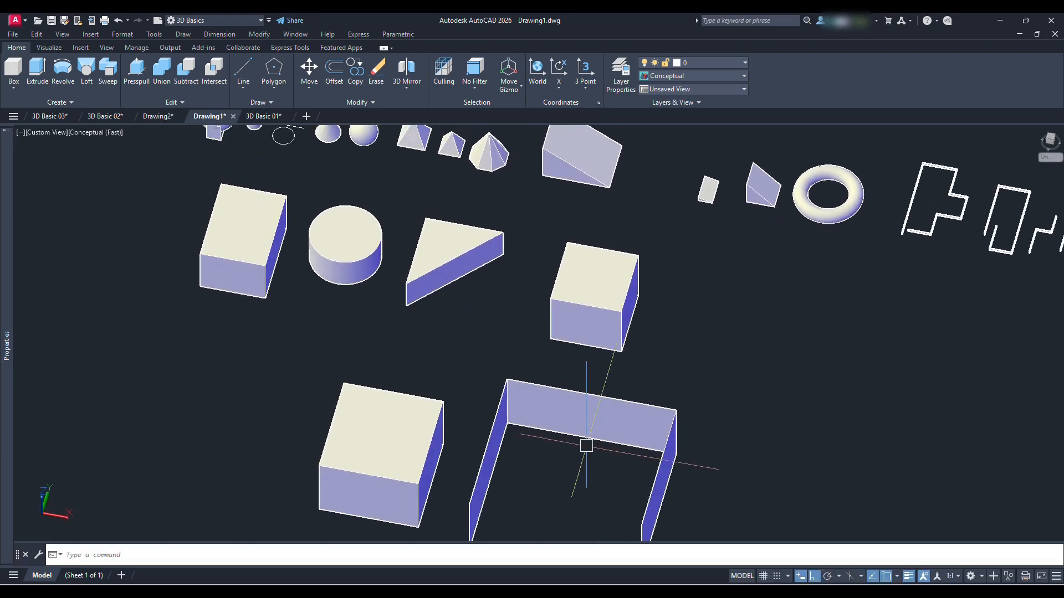
pyautogui.scroll(4, 586, 442)
pyautogui.keyDown('shift'); pyautogui.moveTo(621, 408); pyautogui.dragTo(470, 360, button='middle'); pyautogui.keyUp('shift')
pyautogui.scroll(-5, 529, 364)
pyautogui.write('c')
pyautogui.press('Return')
pyautogui.click(529, 326)
pyautogui.click(547, 341)
# Draw a freehand rectangle beside the new circle
pyautogui.write('rec')
pyautogui.press('Return')
pyautogui.click(591, 377)
pyautogui.click(663, 358)
# Draw a freehand vertical line along the Z axis in the empty space beyond the world origin and the sphere
pyautogui.scroll(-5, 548, 344)
pyautogui.scroll(3, 555, 369)
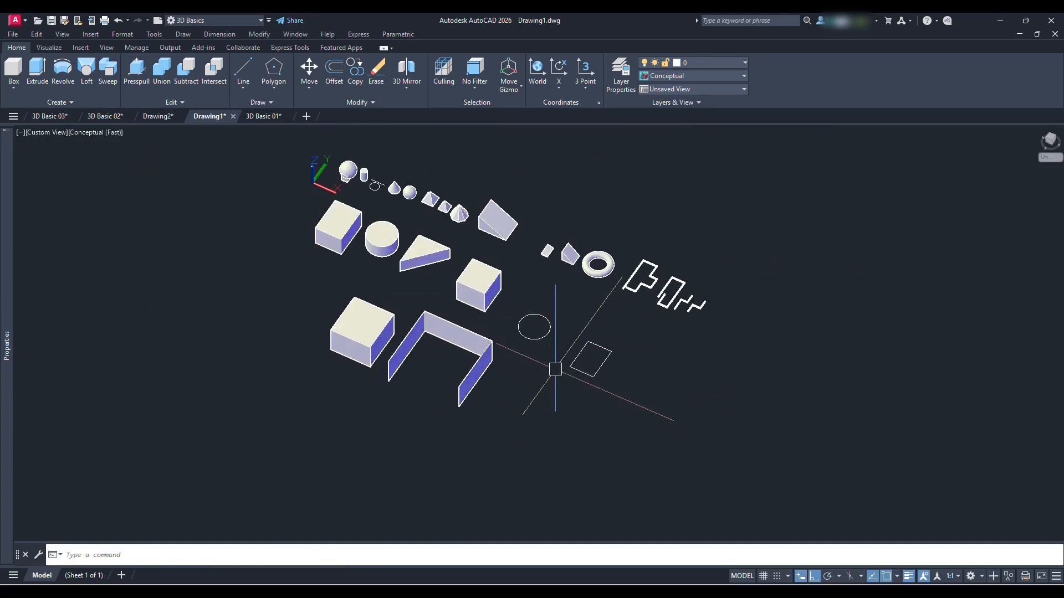
pyautogui.scroll(3, 549, 362)
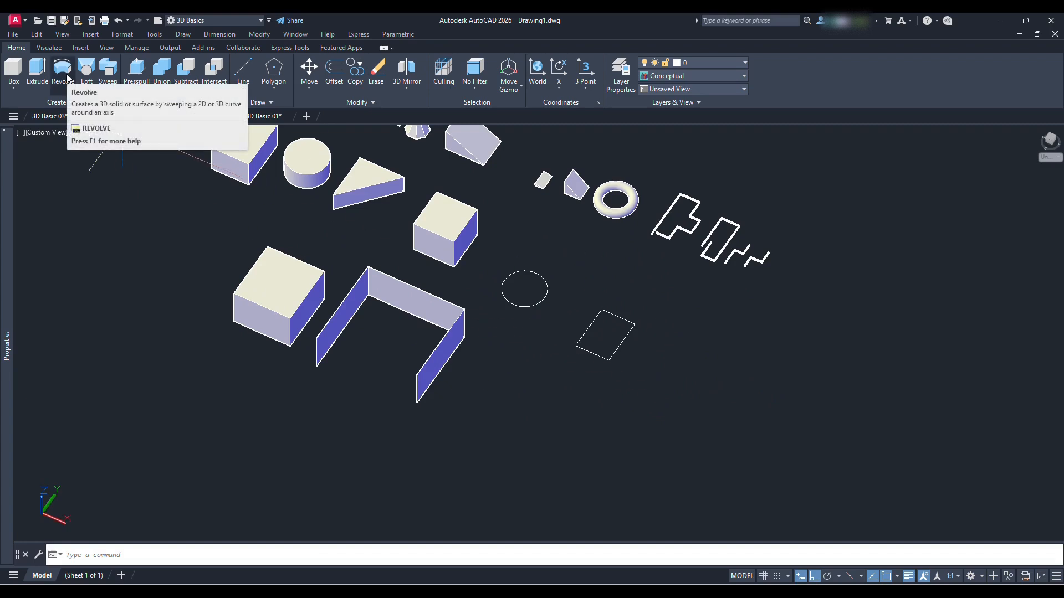
pyautogui.scroll(-3, 199, 216)
pyautogui.moveTo(357, 277); pyautogui.dragTo(405, 328, button='middle')
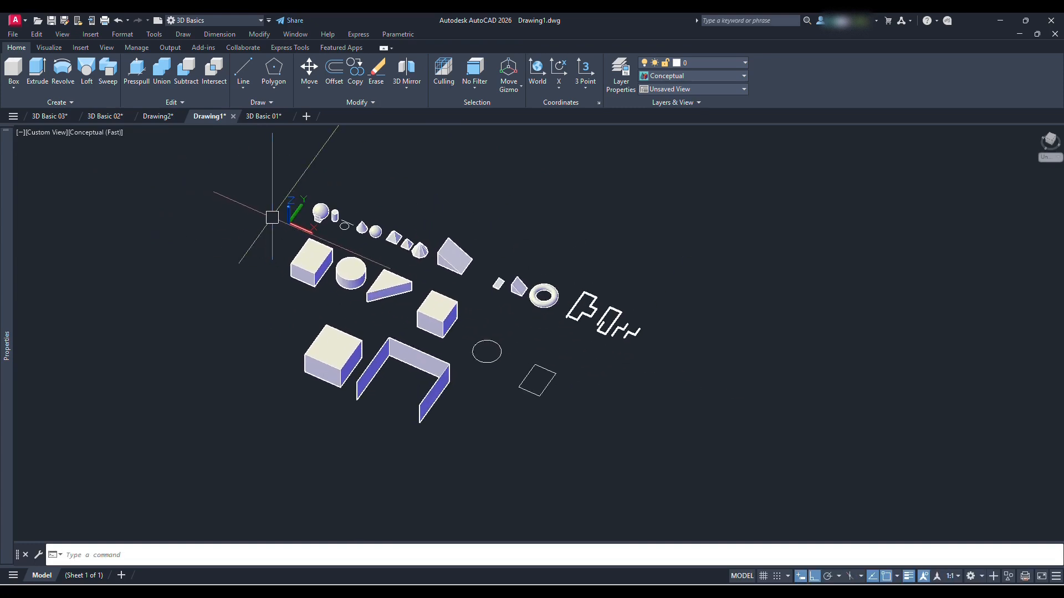
pyautogui.moveTo(668, 360); pyautogui.dragTo(593, 277, button='middle')
pyautogui.scroll(6, 58, 250)
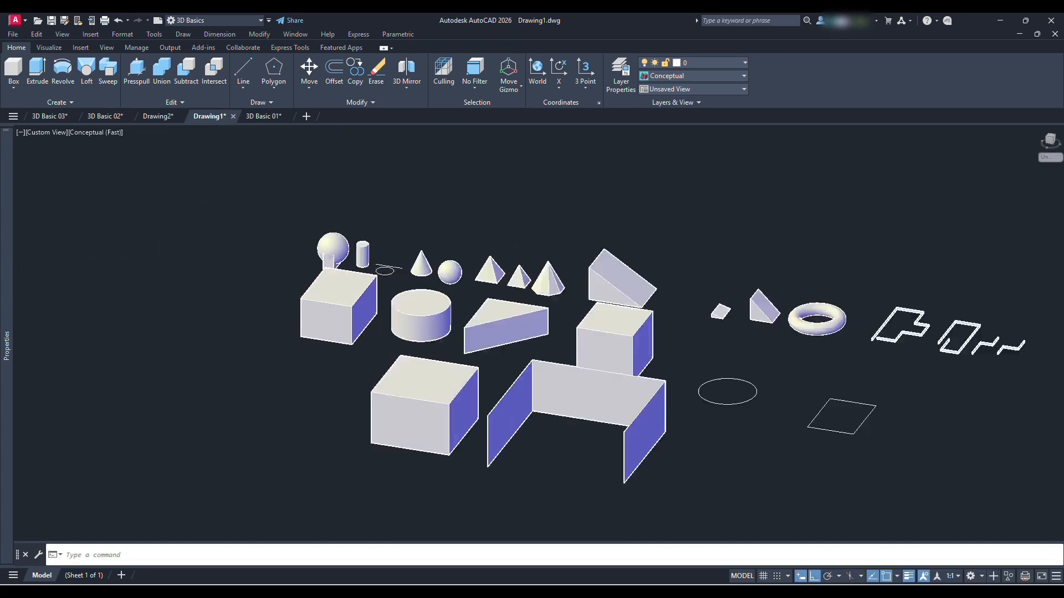
pyautogui.moveTo(306, 278); pyautogui.dragTo(311, 280, button='middle')
pyautogui.write('l')
pyautogui.press('Return')
pyautogui.scroll(2, 319, 280)
pyautogui.click(319, 280)
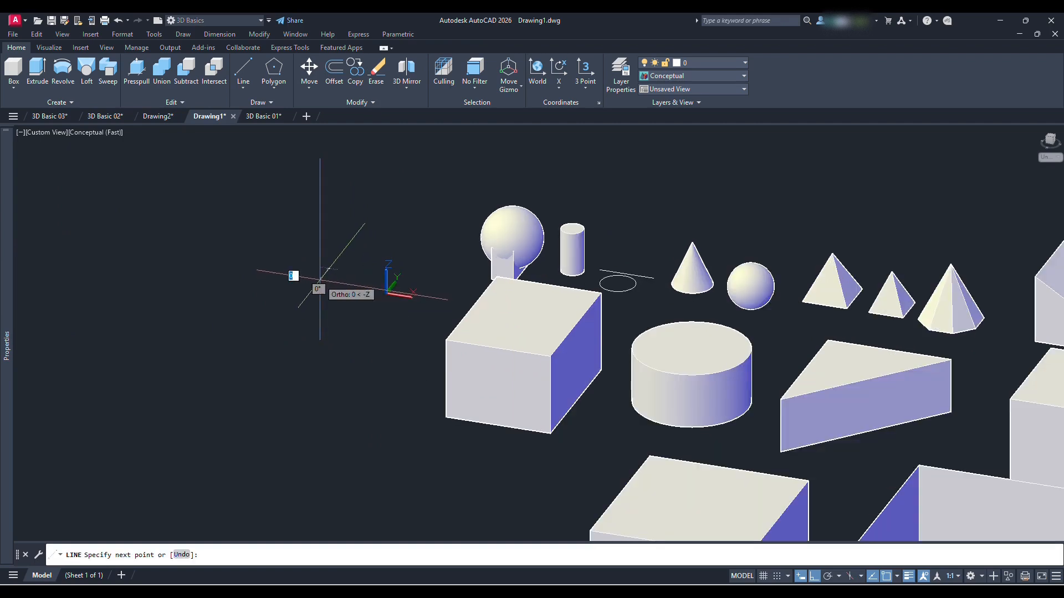
pyautogui.click(337, 194)
pyautogui.press('Escape')
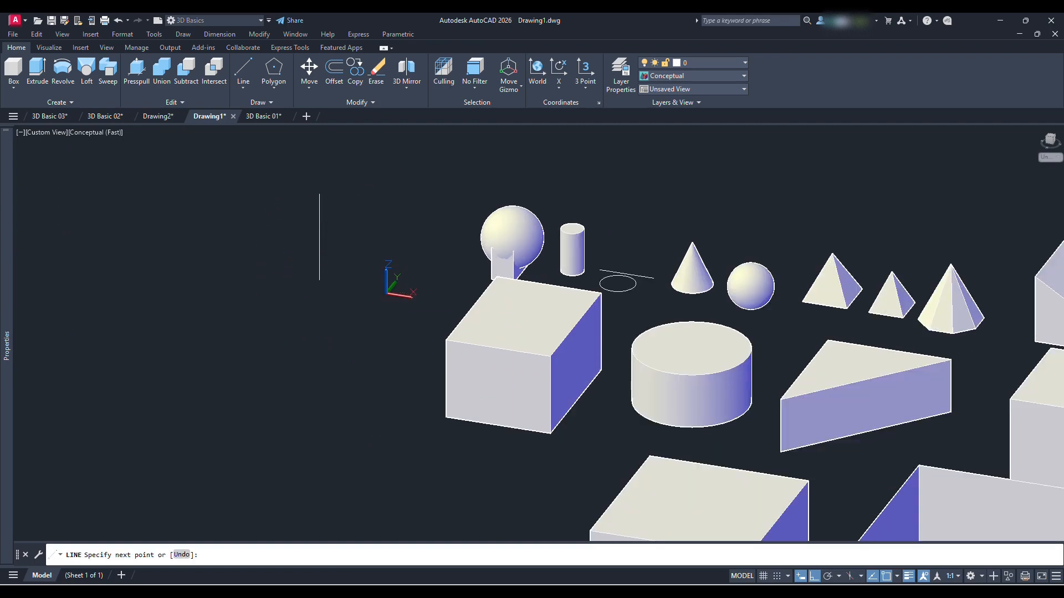
# In the Front view, draw a goblet half-profile polyline from the vertical line's lower end, covering the bevelled base and straight stem
pyautogui.click(44, 133)
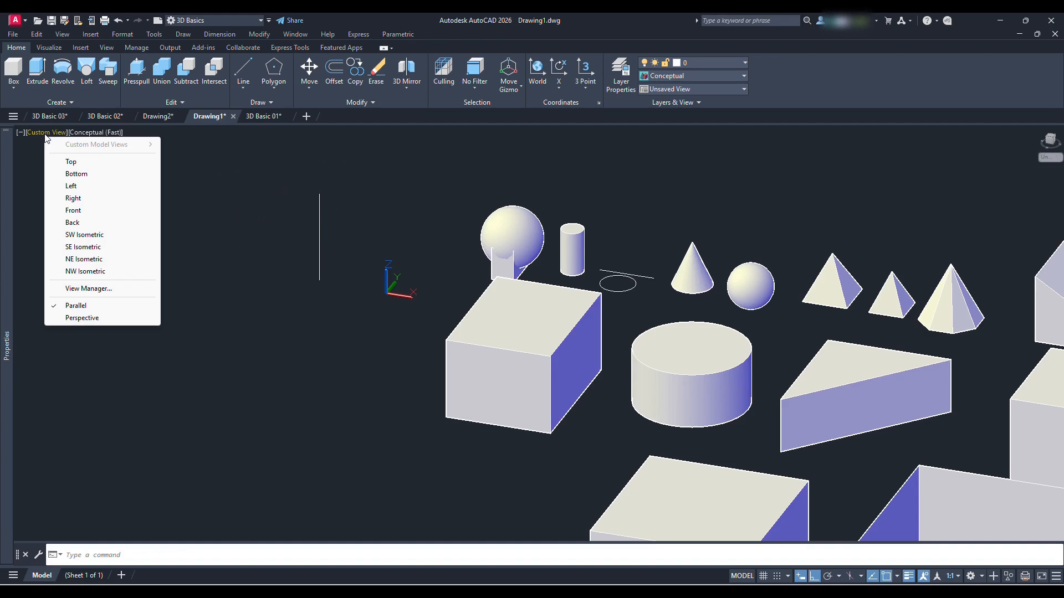
pyautogui.click(74, 210)
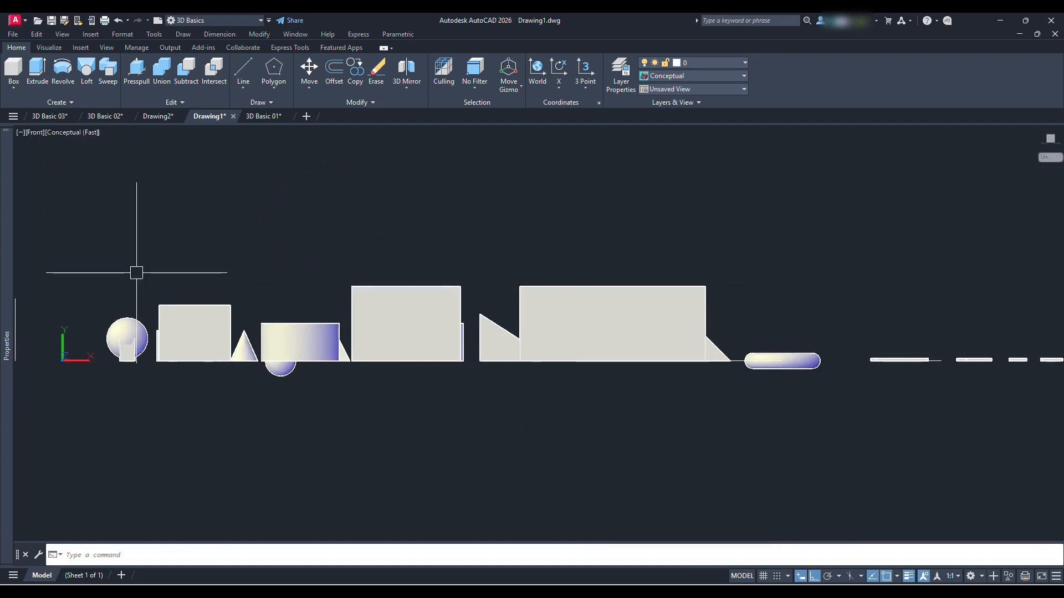
pyautogui.scroll(3, 341, 365)
pyautogui.write('pl')
pyautogui.press('Return')
pyautogui.click(313, 404)
pyautogui.scroll(3, 364, 403)
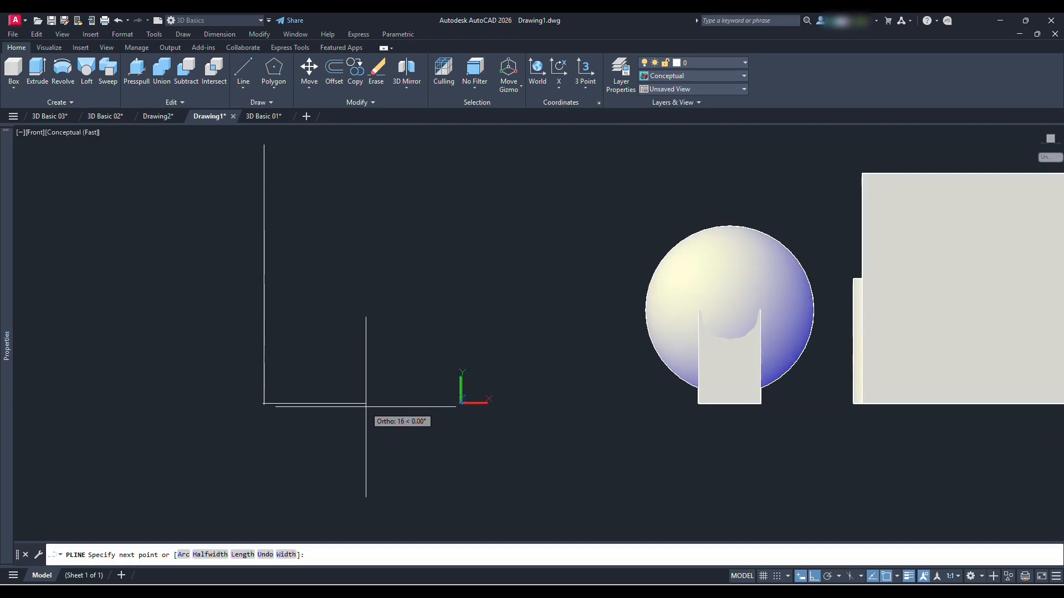
pyautogui.click(372, 405)
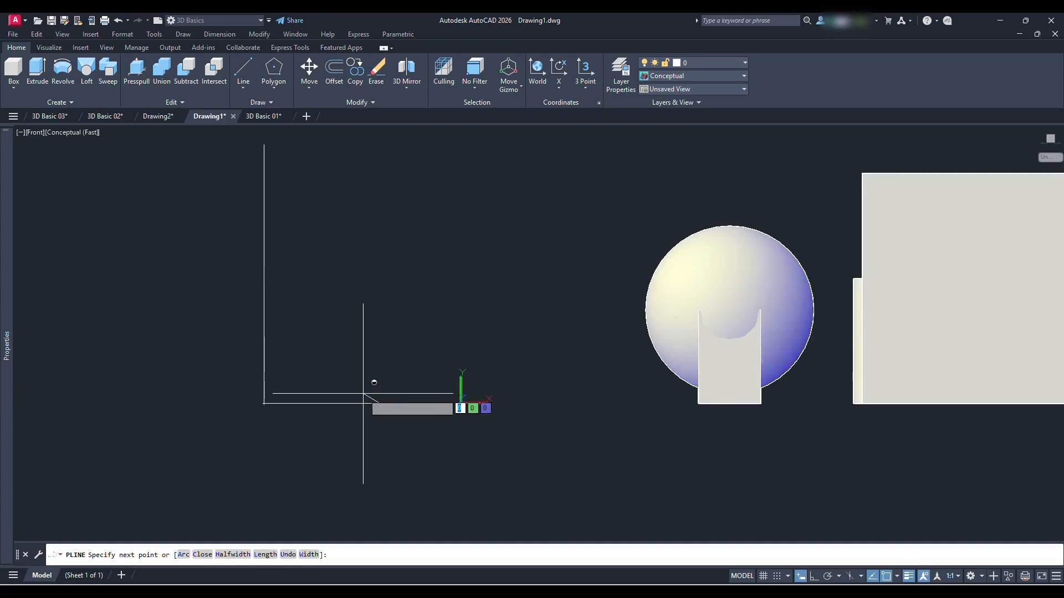
pyautogui.press('F8')
pyautogui.click(276, 394)
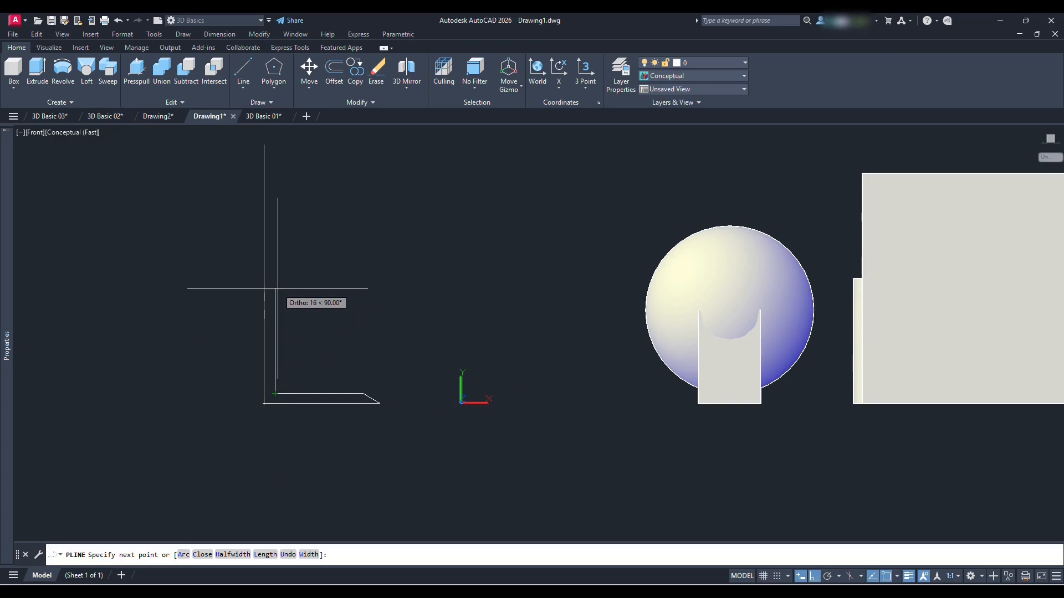
pyautogui.click(275, 292)
# Complete the goblet profile with two arc segments for the cup and a straight segment to the vertical line's upper end
pyautogui.write('a')
pyautogui.press('Return')
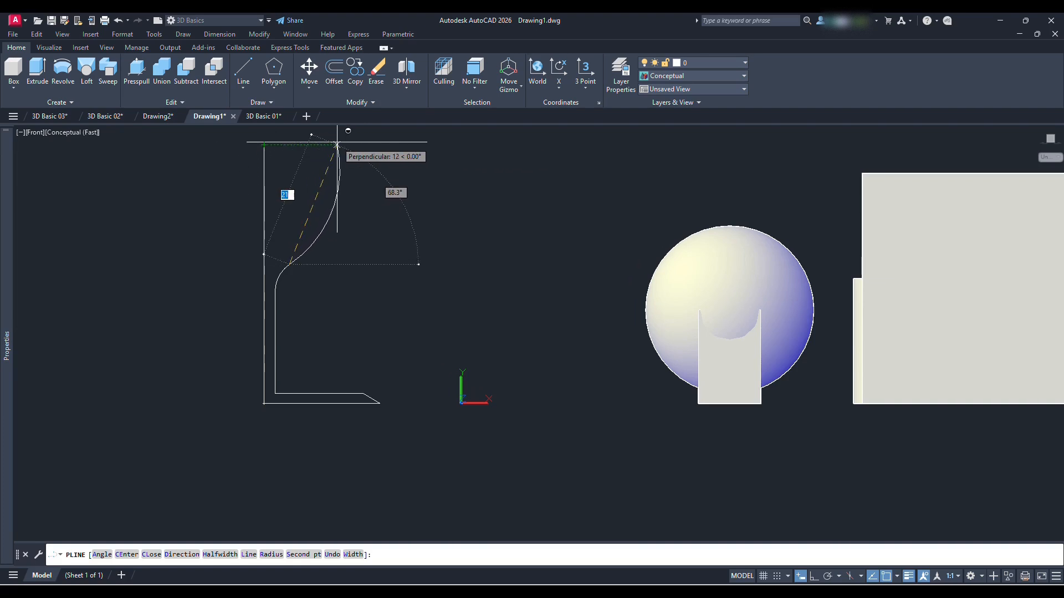
pyautogui.write('l')
pyautogui.press('Return')
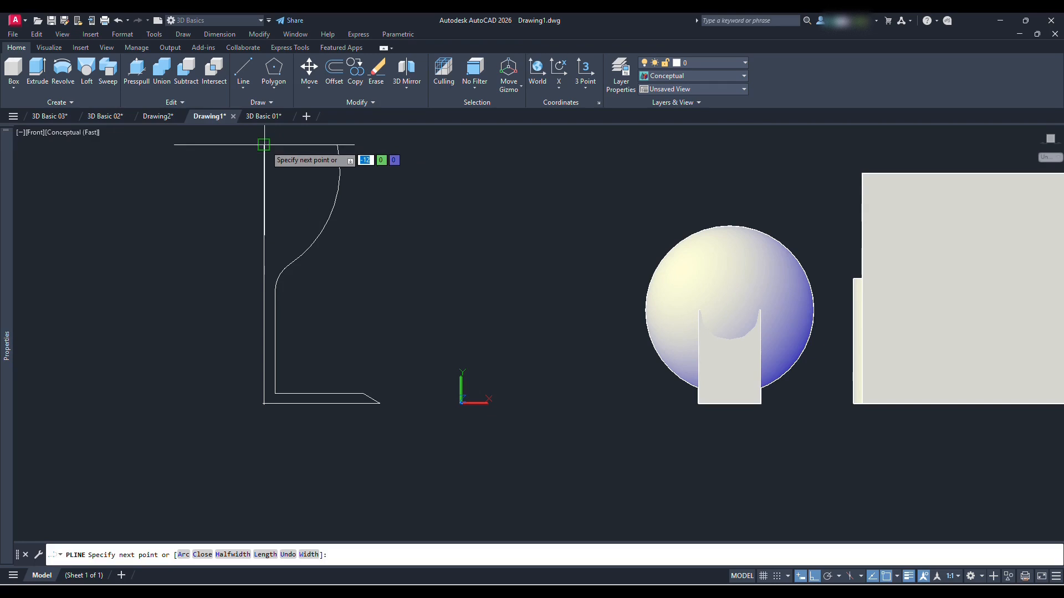
pyautogui.click(264, 145)
pyautogui.press('Return')
pyautogui.scroll(-4, 331, 188)
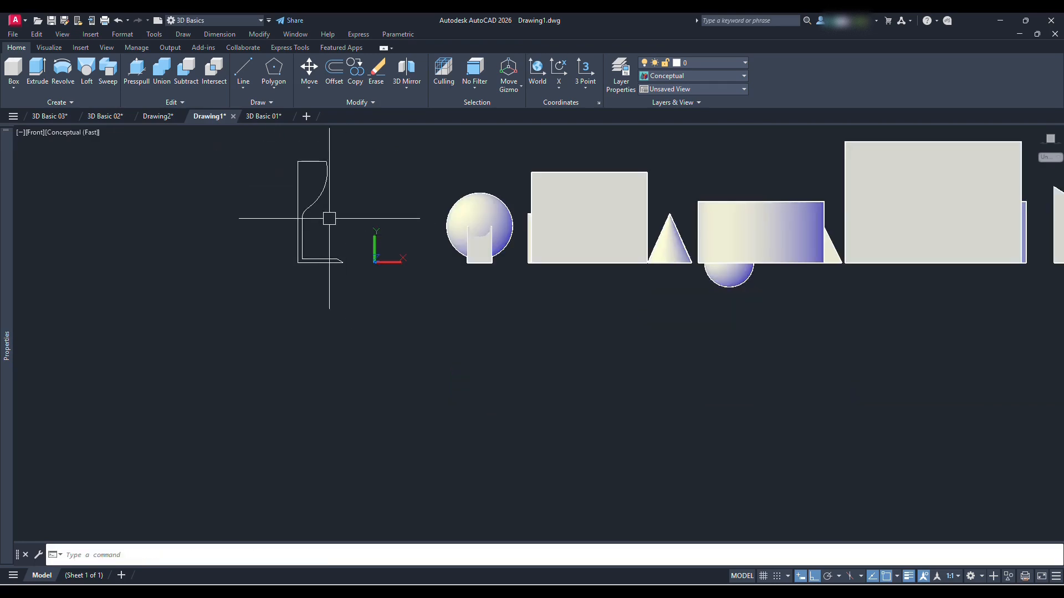
# Revolve the goblet profile 360 degrees about its straight vertical edge
pyautogui.keyDown('shift'); pyautogui.moveTo(332, 189); pyautogui.dragTo(319, 225, button='middle'); pyautogui.keyUp('shift')
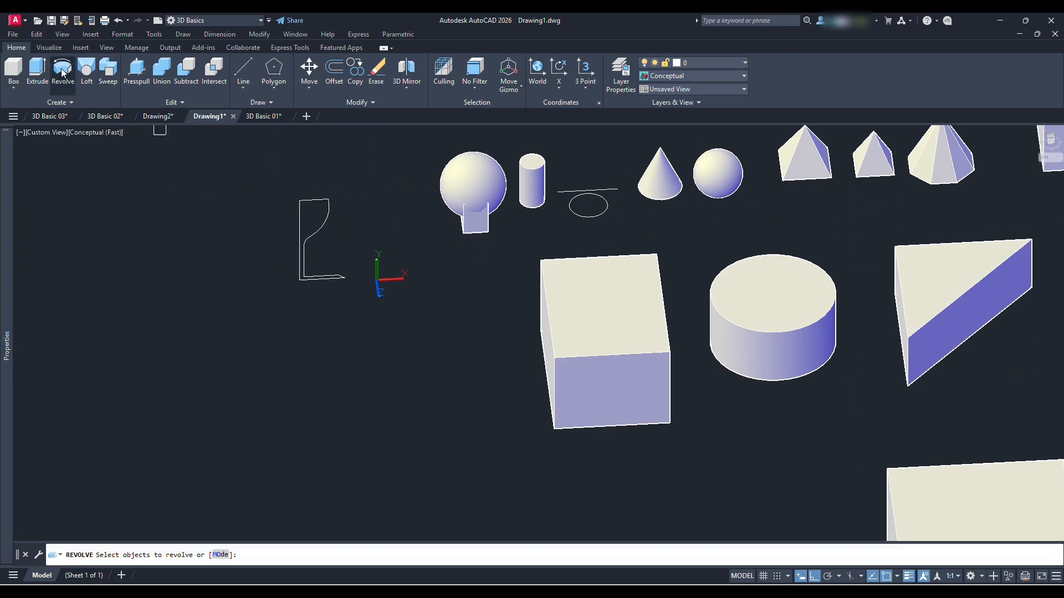
pyautogui.scroll(3, 332, 220)
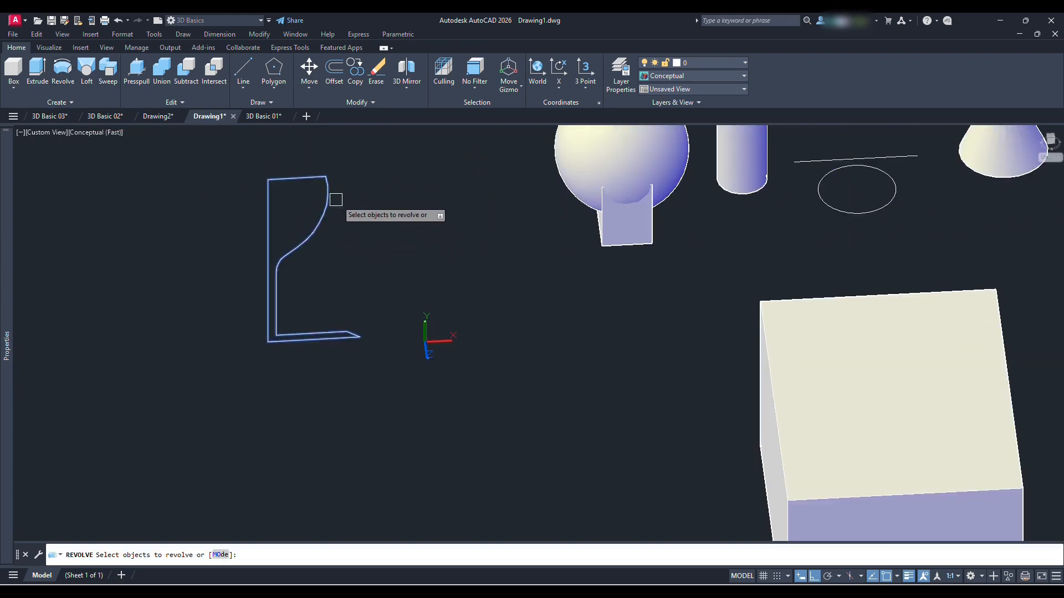
pyautogui.press('Return')
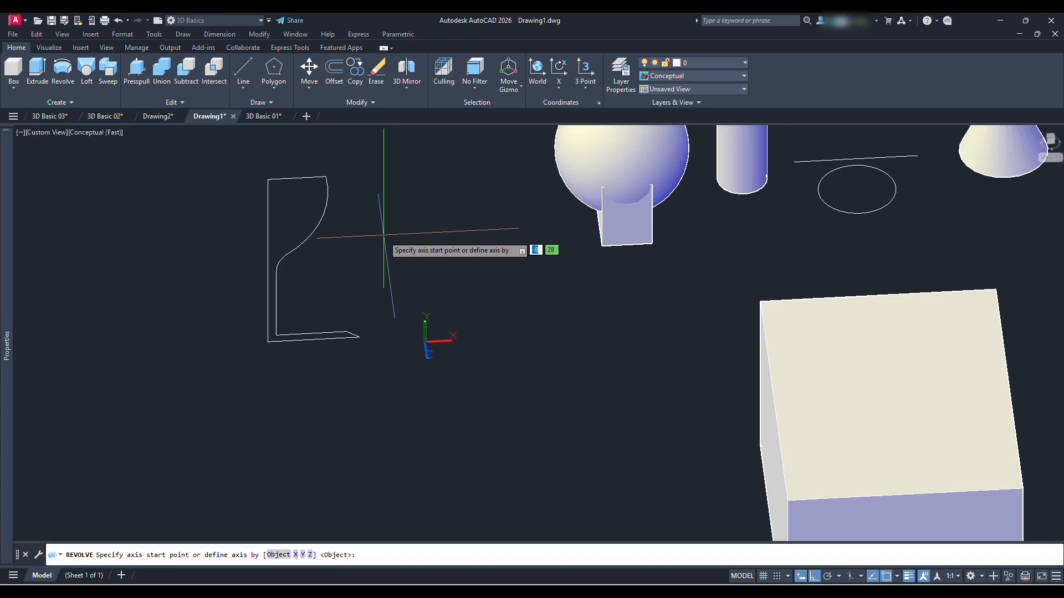
pyautogui.click(268, 288)
pyautogui.click(267, 212)
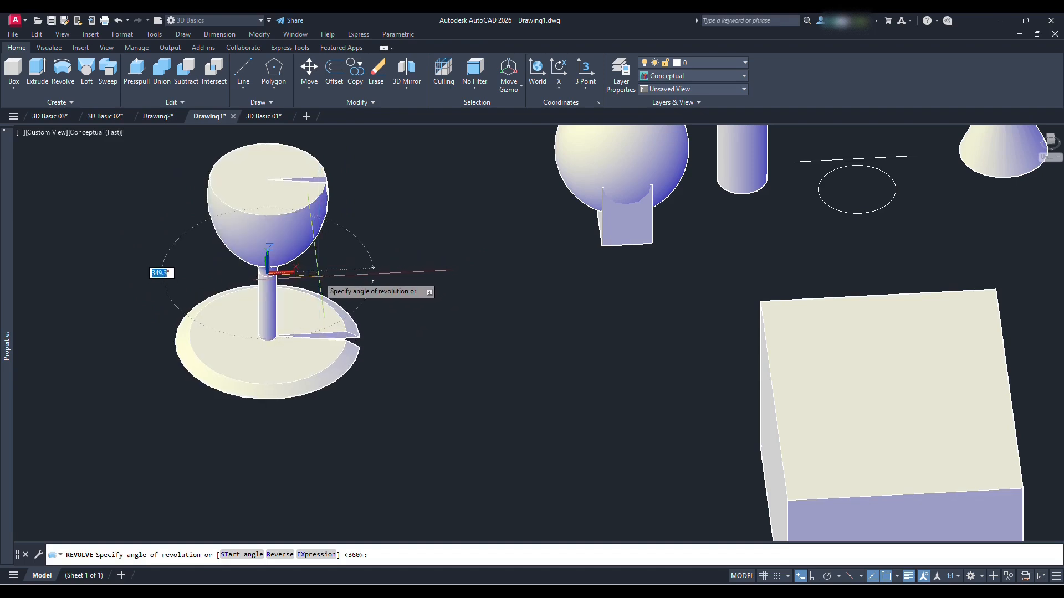
pyautogui.write('36')
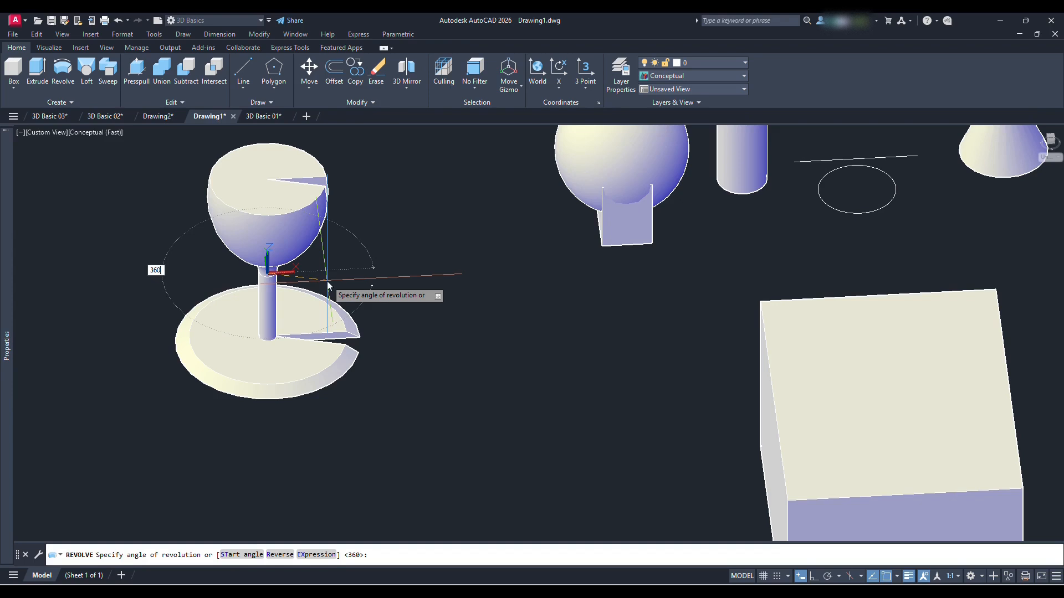
pyautogui.write('0')
pyautogui.press('Return')
# Try partial angles of revolution on the goblet, including 270 degrees, and set the angle back to 360 degrees
pyautogui.click(282, 230)
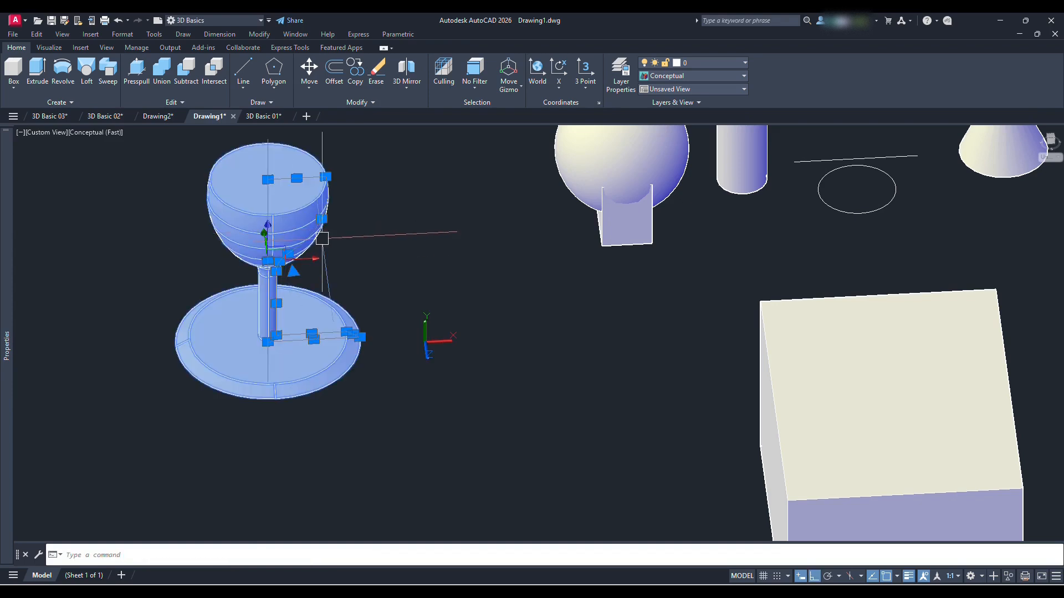
pyautogui.moveTo(8, 332)
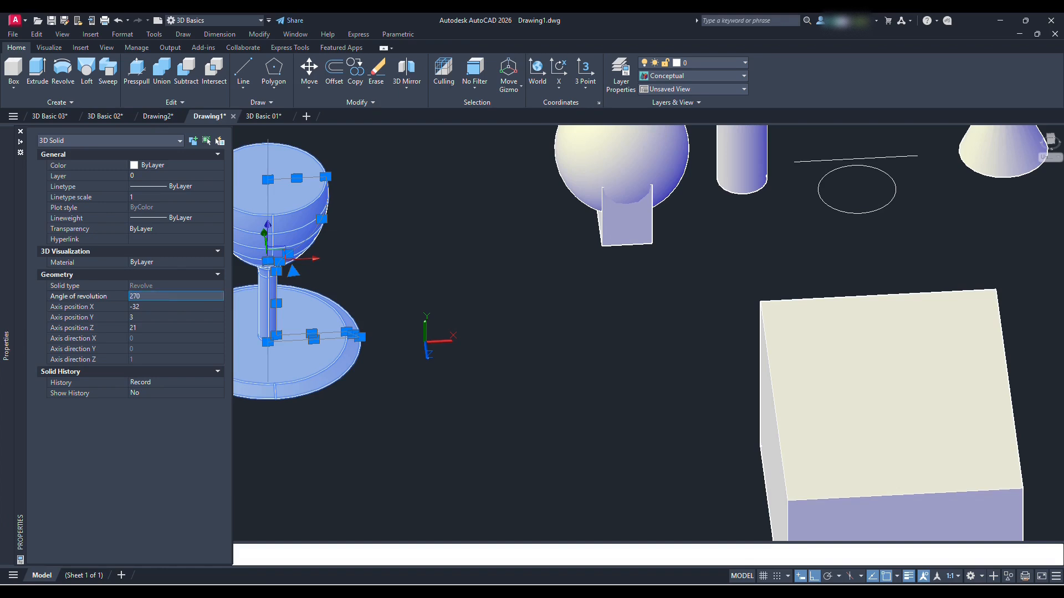
pyautogui.press('Return')
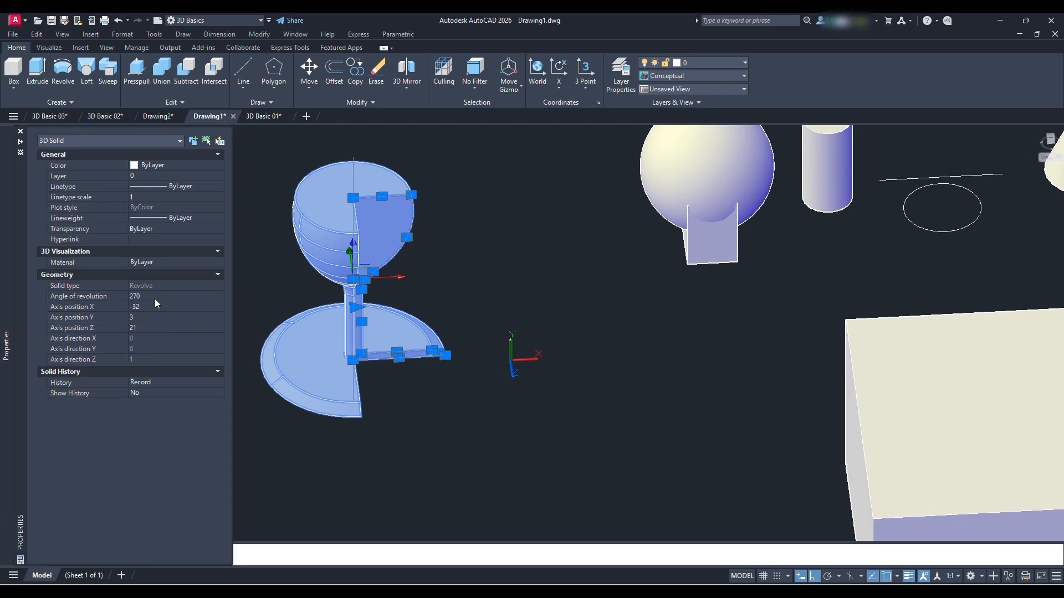
pyautogui.press('Tab')
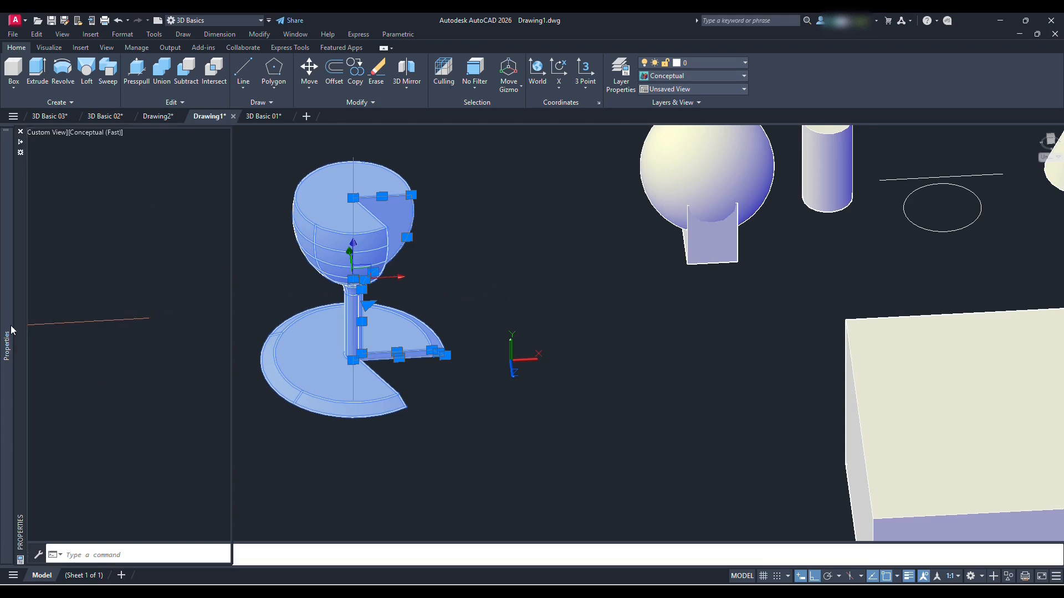
pyautogui.click(156, 296)
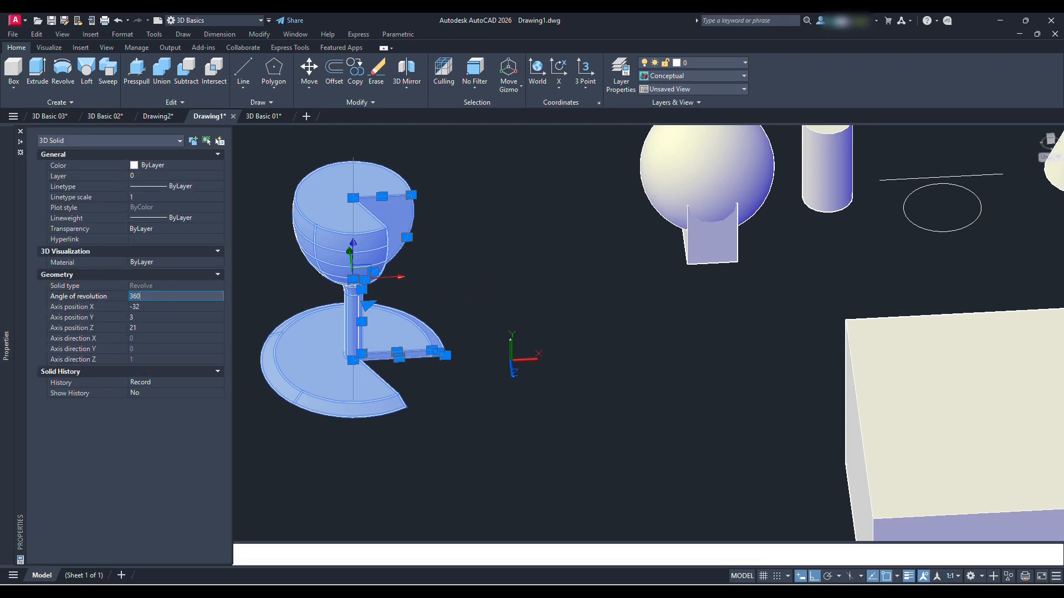
pyautogui.press('Return')
pyautogui.press('Escape')
# Switch to the Top view so that the drawing plane is horizontal again
pyautogui.scroll(-6, 480, 320)
pyautogui.moveTo(801, 334); pyautogui.dragTo(518, 295, button='middle')
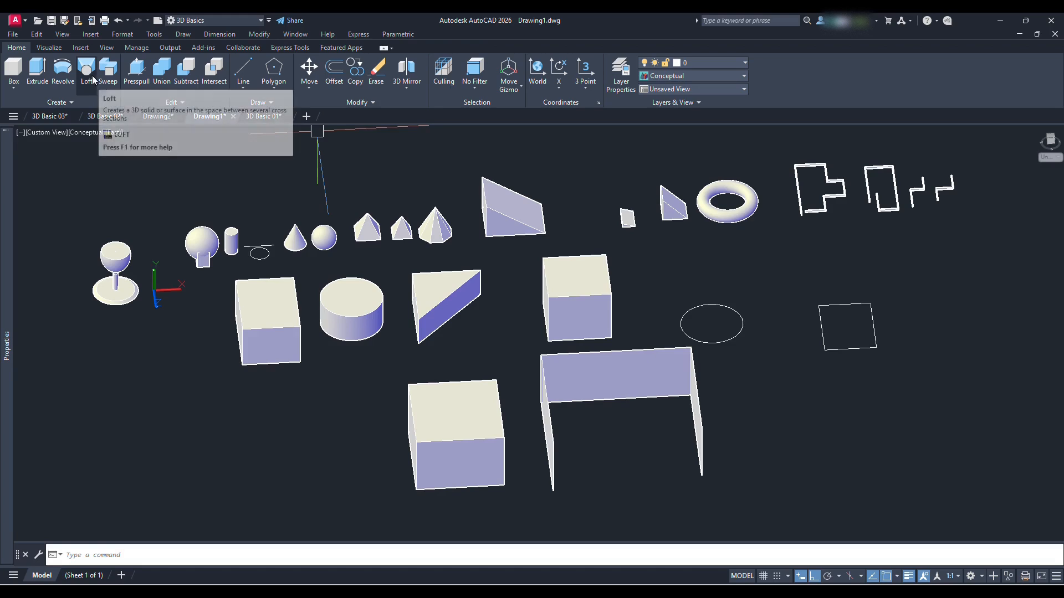
pyautogui.moveTo(131, 266); pyautogui.dragTo(331, 291, button='middle')
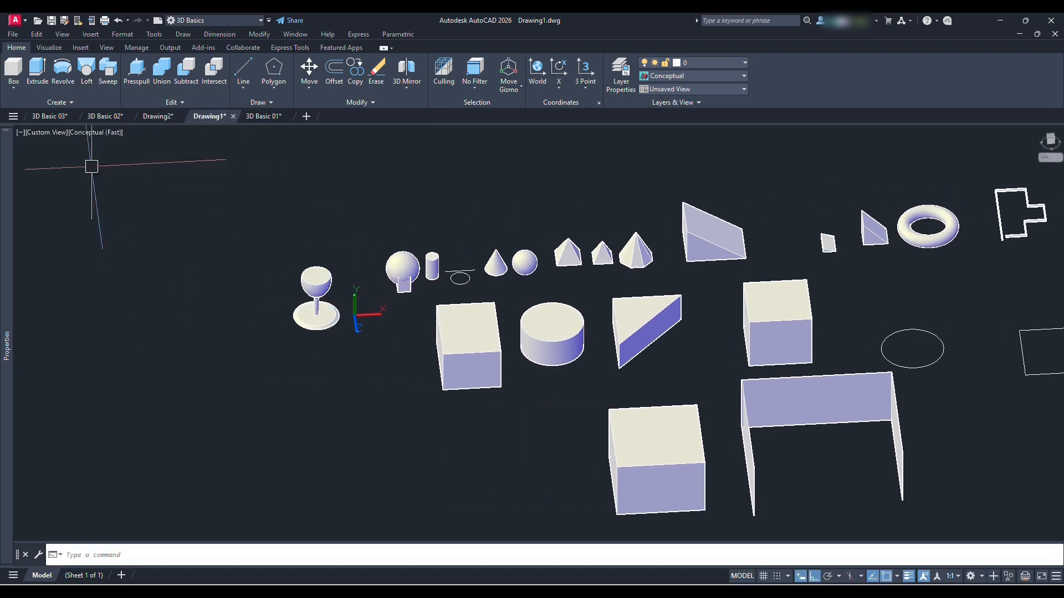
pyautogui.click(48, 132)
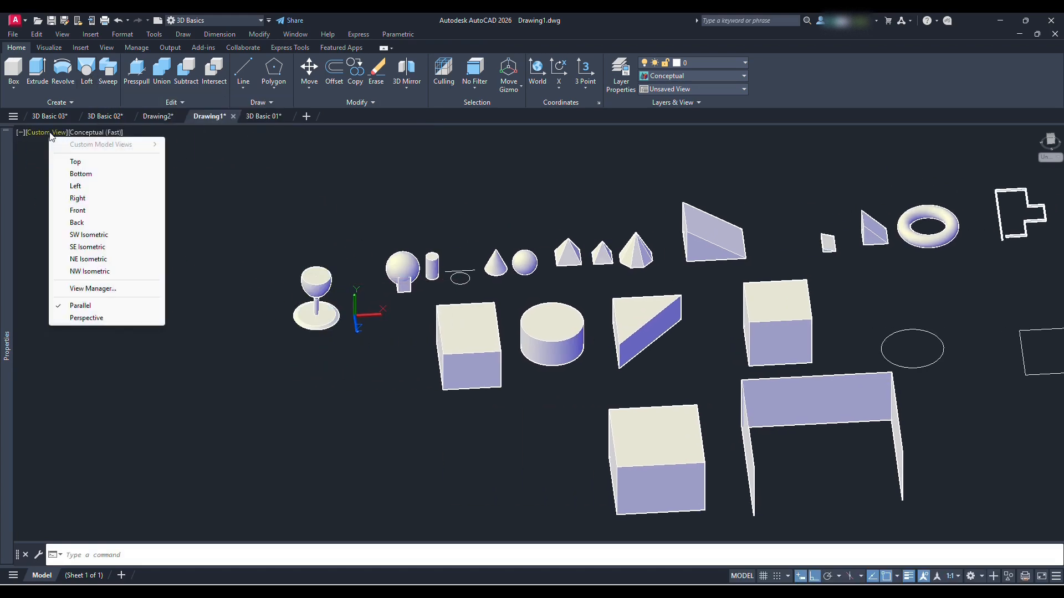
pyautogui.click(72, 161)
pyautogui.moveTo(214, 300); pyautogui.dragTo(356, 301, button='middle')
pyautogui.scroll(5, 287, 244)
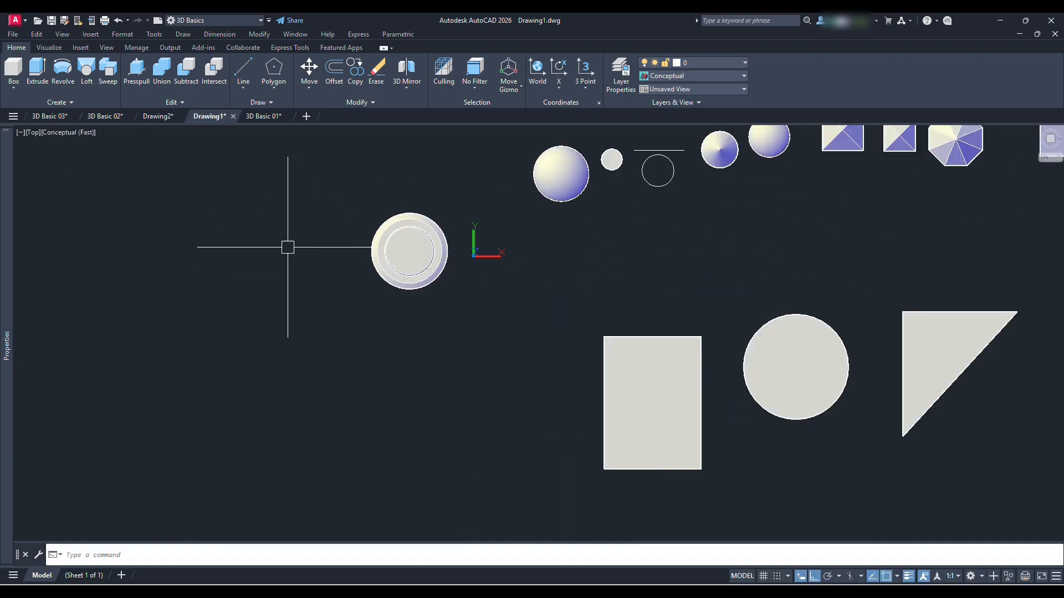
# Draw a freehand horizontal circle beside the goblet, slightly larger than its base
pyautogui.keyDown('shift'); pyautogui.moveTo(367, 310); pyautogui.dragTo(390, 214, button='middle'); pyautogui.keyUp('shift')
pyautogui.scroll(3, 310, 308)
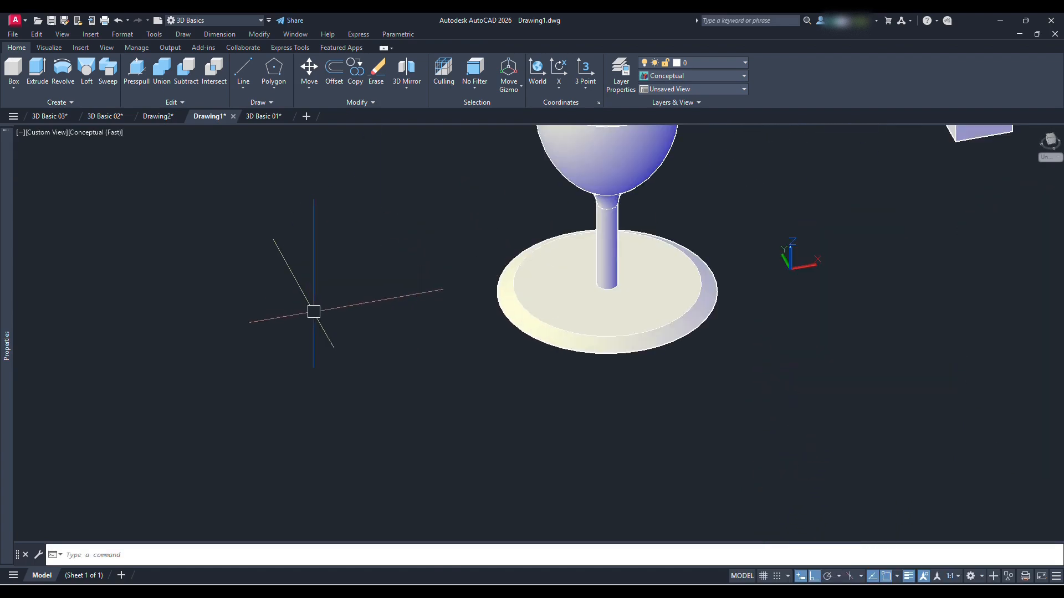
pyautogui.scroll(-2, 320, 308)
pyautogui.write('c')
pyautogui.press('space')
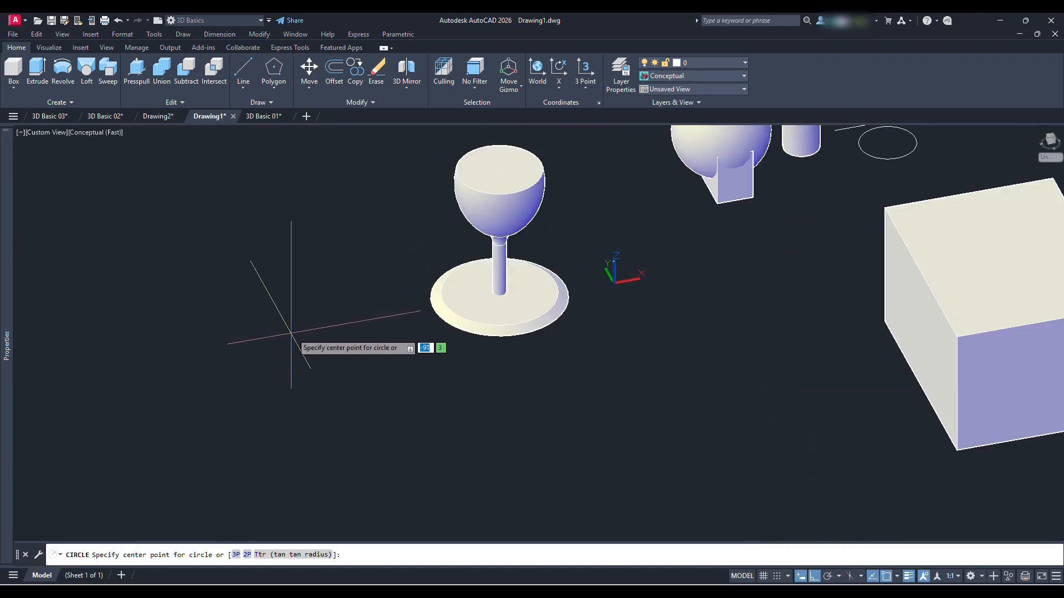
pyautogui.click(293, 332)
pyautogui.click(379, 358)
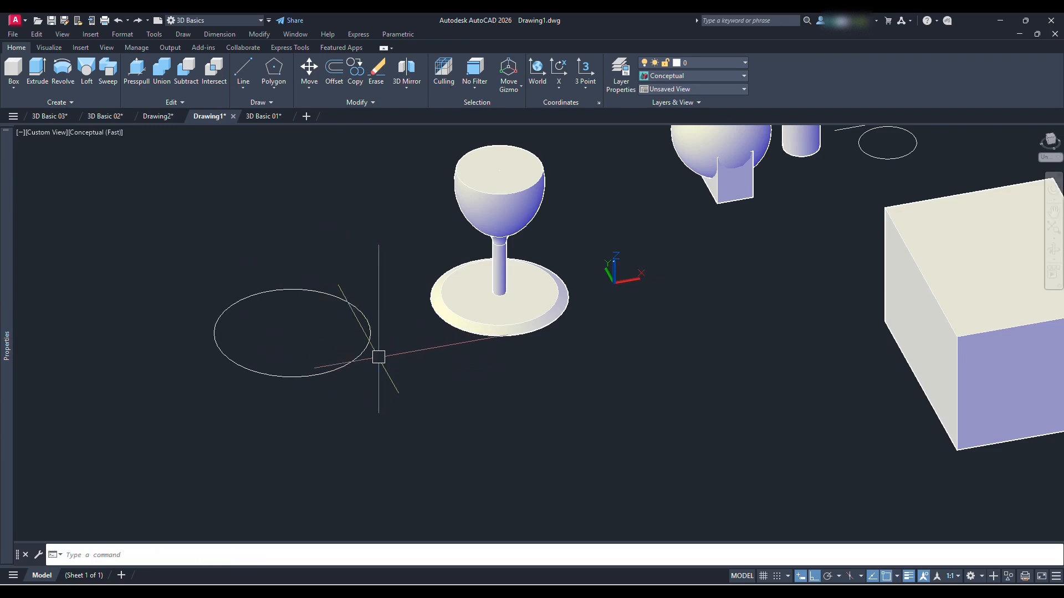
# Copy the circle a short distance straight up along the Z axis
pyautogui.click(369, 343)
pyautogui.write('co')
pyautogui.press('space')
pyautogui.click(384, 312)
pyautogui.click(386, 300)
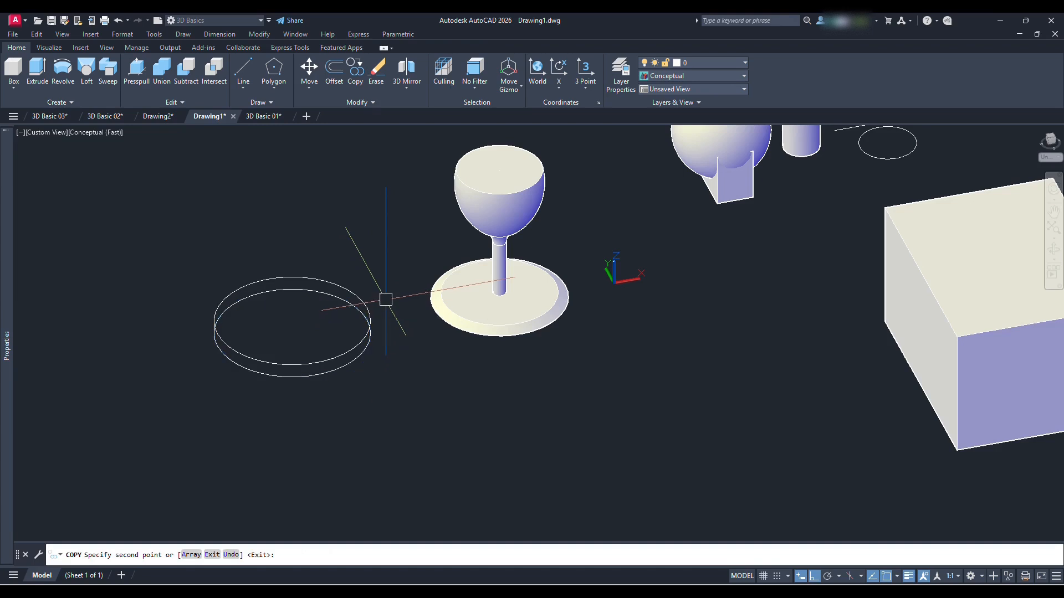
# Shrink the upper circle about its centre to a radius of about 9
pyautogui.click(367, 307)
pyautogui.scroll(4, 367, 308)
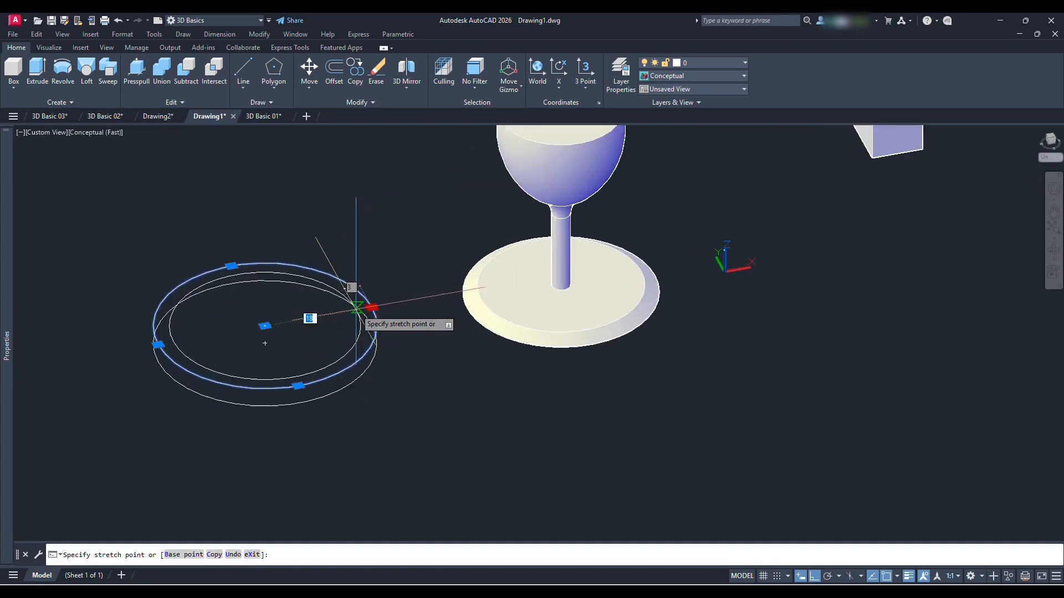
pyautogui.click(313, 340)
pyautogui.press('Escape')
# Copy the small circle a short distance straight up along the Z axis
pyautogui.write('co')
pyautogui.press('space')
pyautogui.click(304, 330)
pyautogui.press('space')
pyautogui.click(421, 259)
pyautogui.click(422, 246)
pyautogui.press('space')
# Shrink the topmost copied circle and set its diameter to 15
pyautogui.click(285, 287)
pyautogui.moveTo(6, 336)
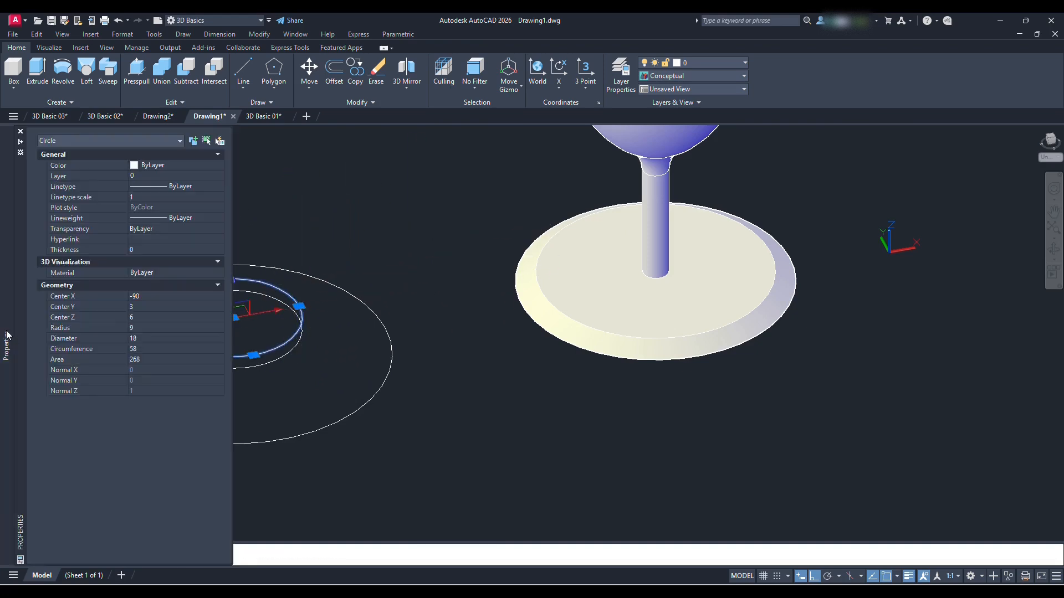
pyautogui.click(148, 338)
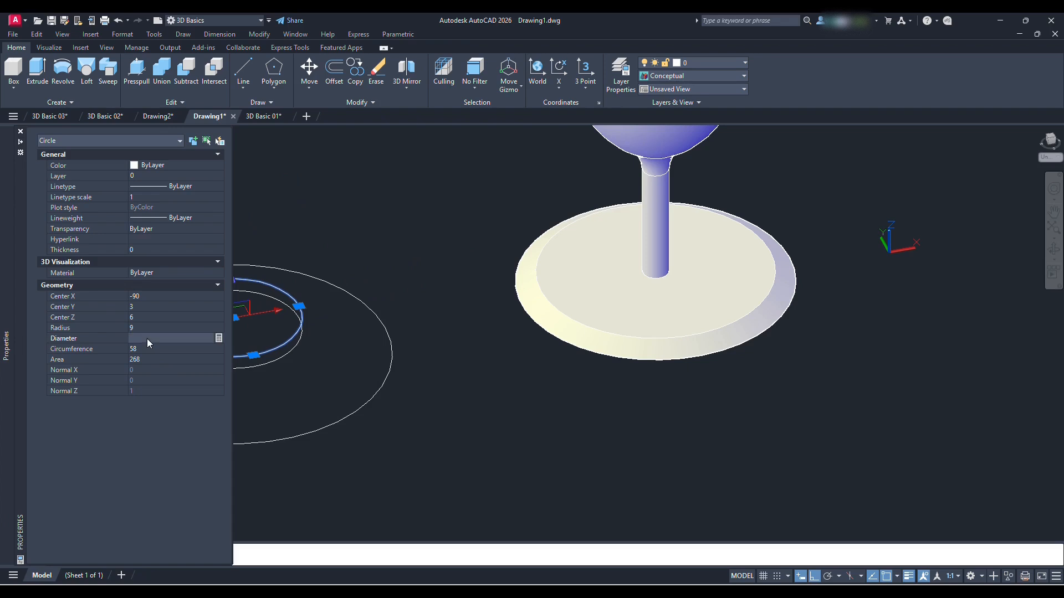
pyautogui.write('15')
pyautogui.press('Return')
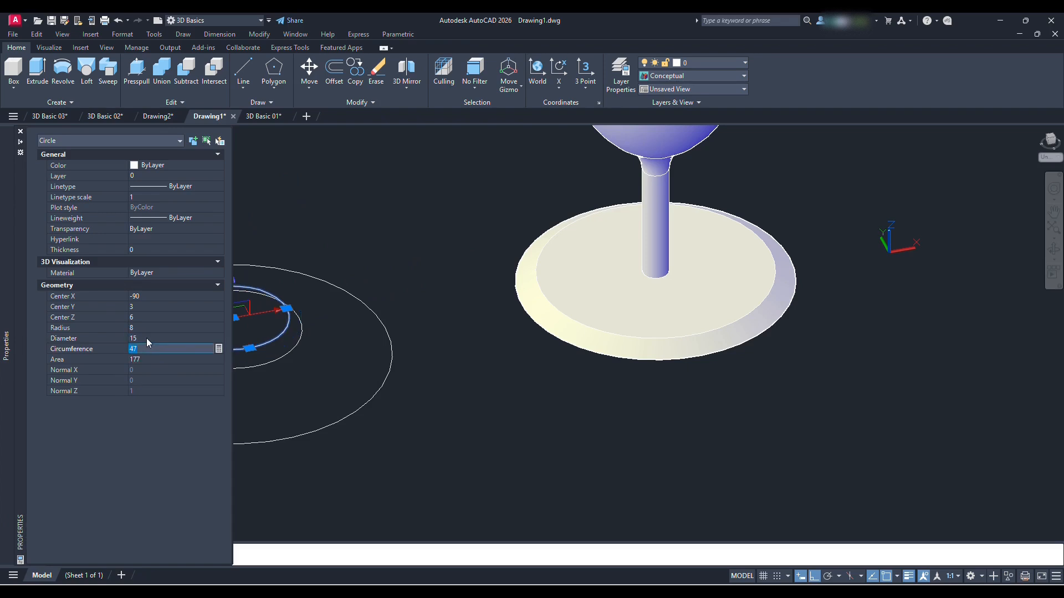
pyautogui.press('Escape')
# Copy the top circle upward, shrink the copy to stem width and stack more copies along the Z axis as stem sections
pyautogui.press('space')
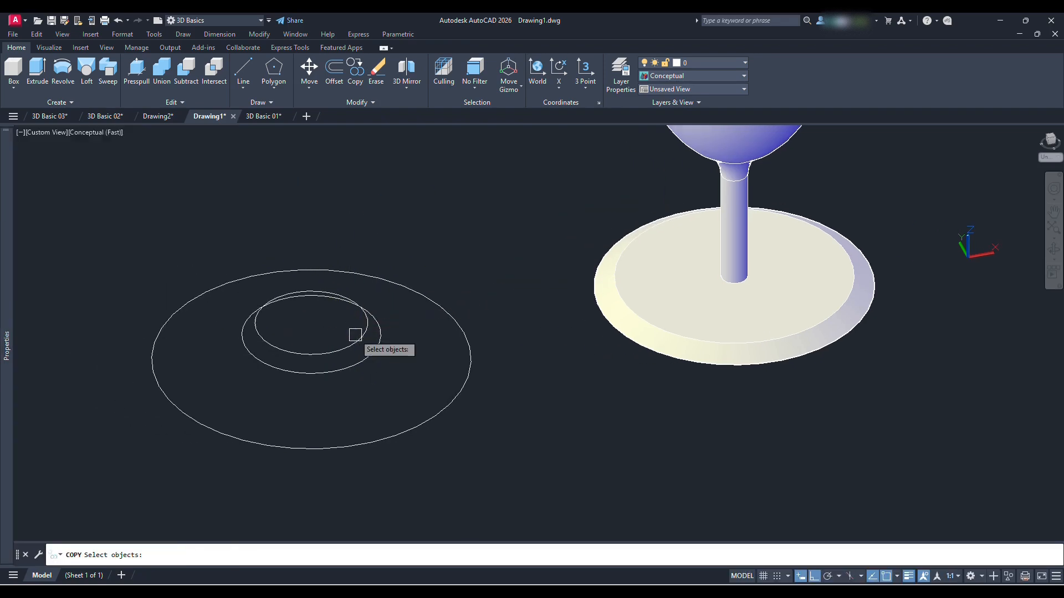
pyautogui.press('Return')
pyautogui.click(491, 297)
pyautogui.write('1')
pyautogui.press('Return')
pyautogui.press('Return')
pyautogui.click(372, 313)
pyautogui.scroll(4, 339, 314)
pyautogui.click(392, 302)
pyautogui.click(617, 275)
pyautogui.scroll(-5, 618, 189)
pyautogui.scroll(7, 534, 194)
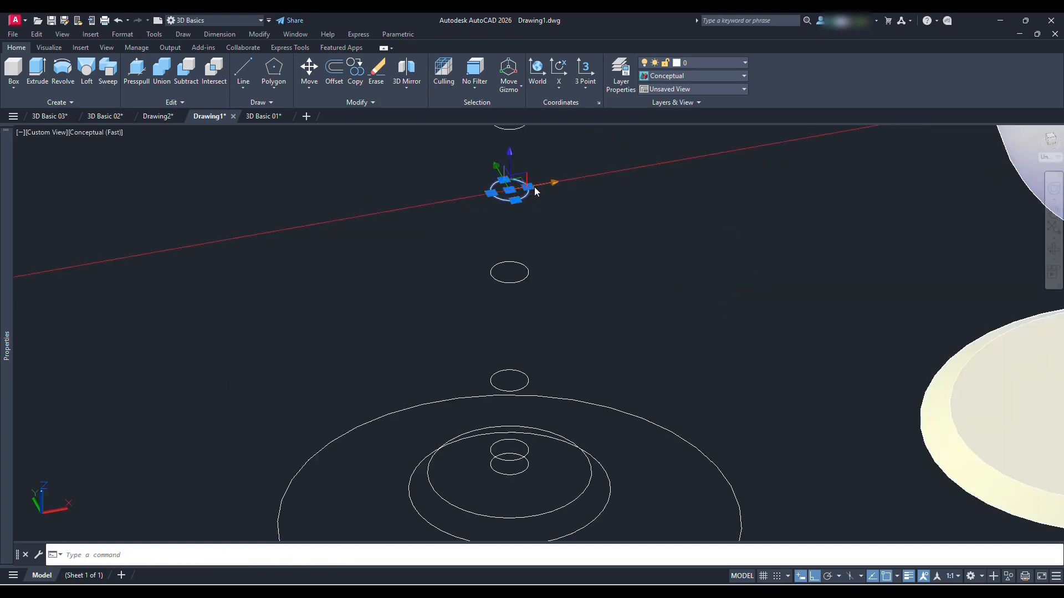
# Add circles straight above the stem sections, enlarging them stepwise to outline the bowl and finishing with two equally wide circles
pyautogui.press('Return')
pyautogui.click(395, 290)
pyautogui.click(396, 286)
pyautogui.scroll(-3, 427, 270)
pyautogui.click(408, 209)
pyautogui.click(410, 210)
pyautogui.scroll(-3, 507, 233)
pyautogui.click(497, 187)
pyautogui.click(496, 174)
pyautogui.click(543, 167)
pyautogui.scroll(-4, 574, 228)
pyautogui.moveTo(574, 228); pyautogui.dragTo(489, 323, button='middle')
pyautogui.press('Return')
pyautogui.click(530, 291)
pyautogui.click(531, 232)
pyautogui.press('Return')
# Start a Loft and select the base and stem circles as cross sections in order from the bottom up
pyautogui.click(82, 70)
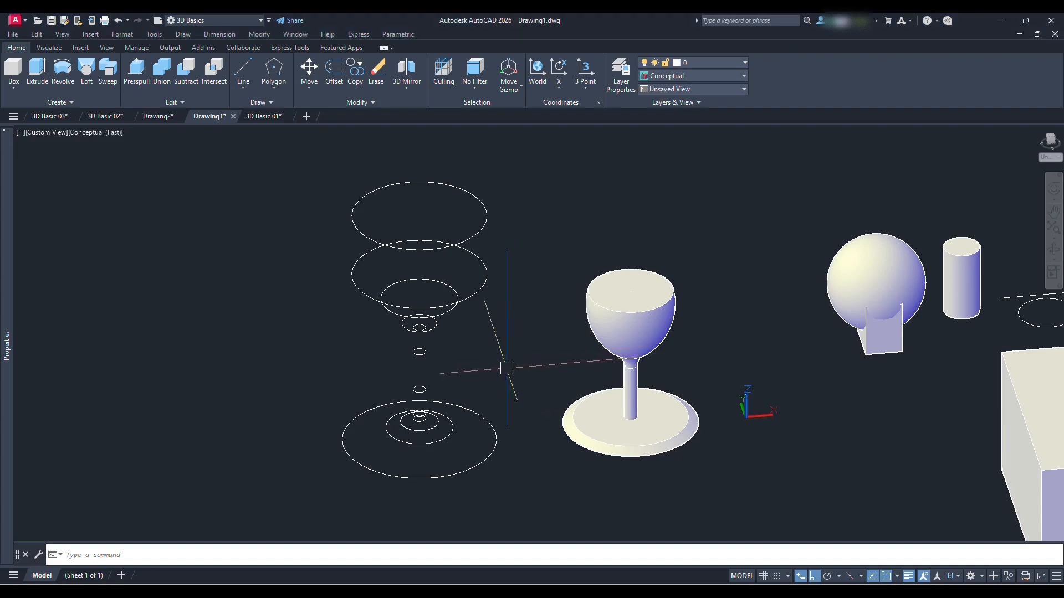
pyautogui.moveTo(491, 334)
pyautogui.keyDown('shift'); pyautogui.mouseDown(button='middle')
pyautogui.moveTo(498, 346)
pyautogui.moveTo(489, 277)
pyautogui.moveTo(490, 339)
pyautogui.mouseUp(button='middle'); pyautogui.keyUp('shift')
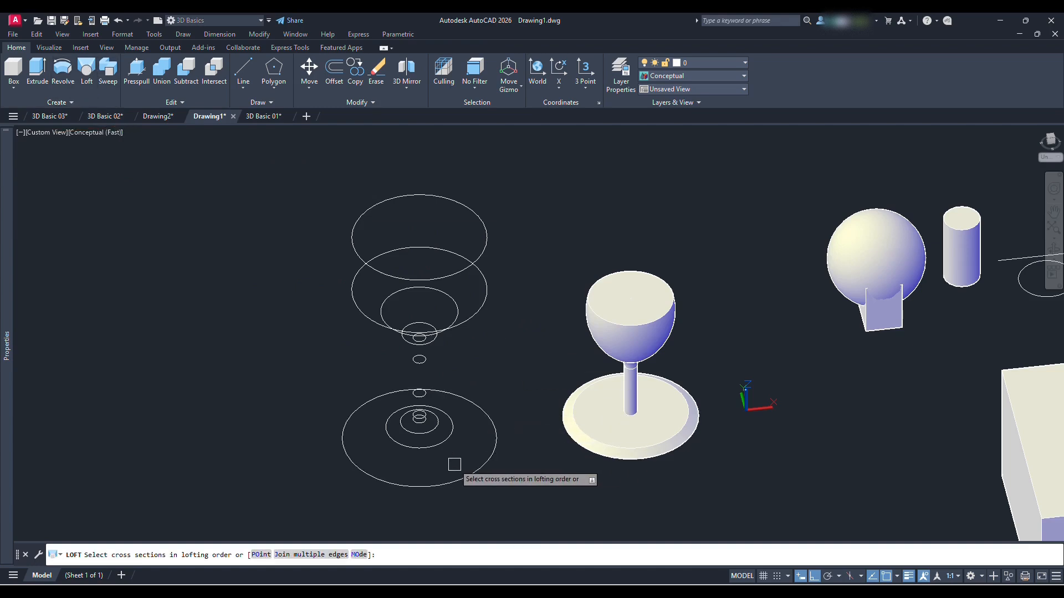
pyautogui.scroll(2, 453, 463)
pyautogui.click(492, 467)
pyautogui.click(434, 435)
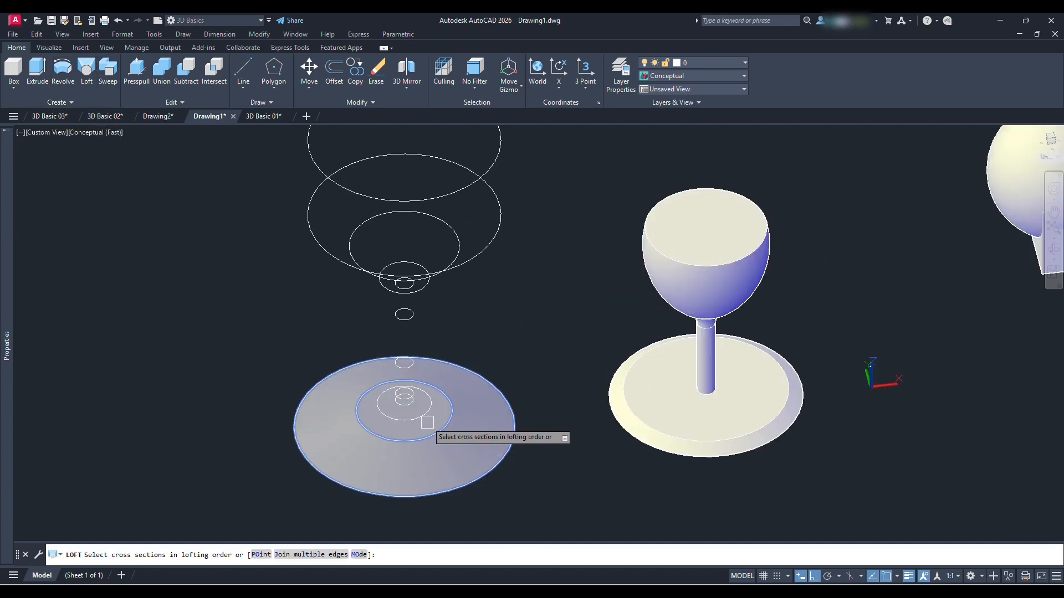
pyautogui.scroll(3, 427, 417)
pyautogui.click(404, 407)
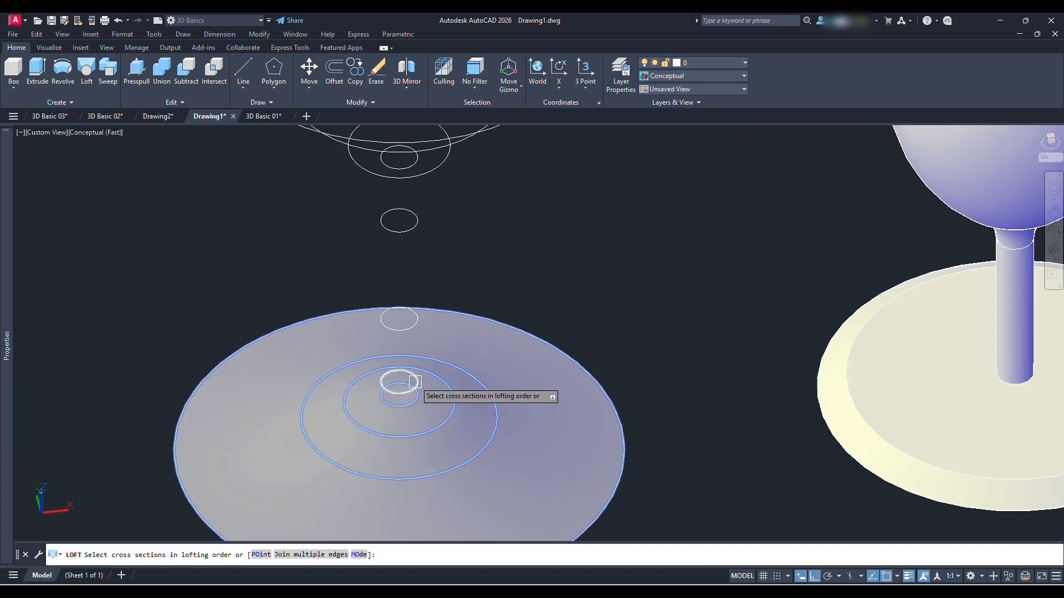
pyautogui.click(416, 320)
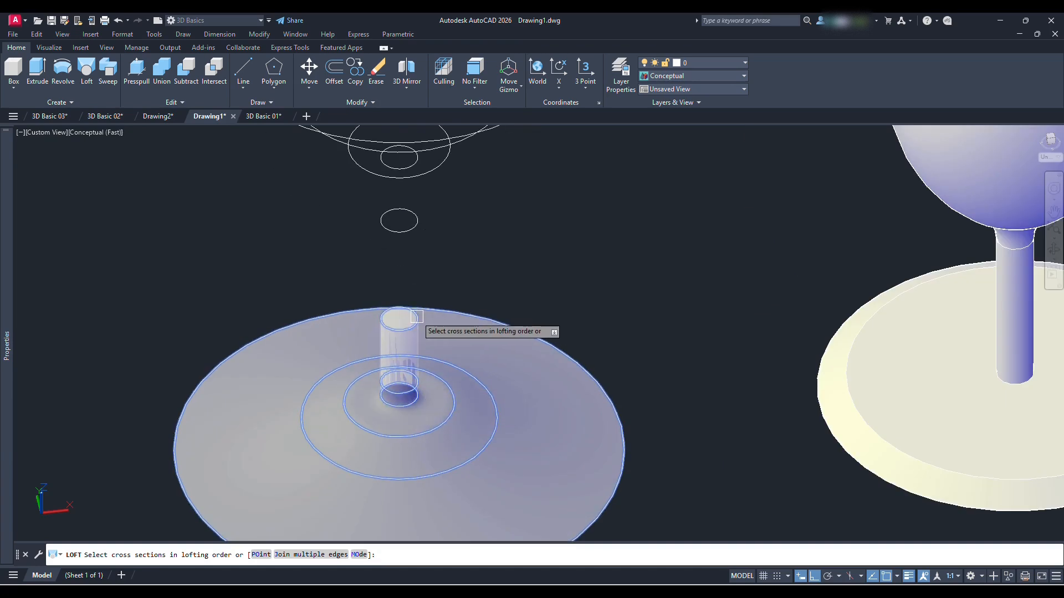
pyautogui.click(417, 224)
pyautogui.click(415, 161)
# Add the bowl circles up to the rim to the loft and create it with the Cross sections only option
pyautogui.click(444, 161)
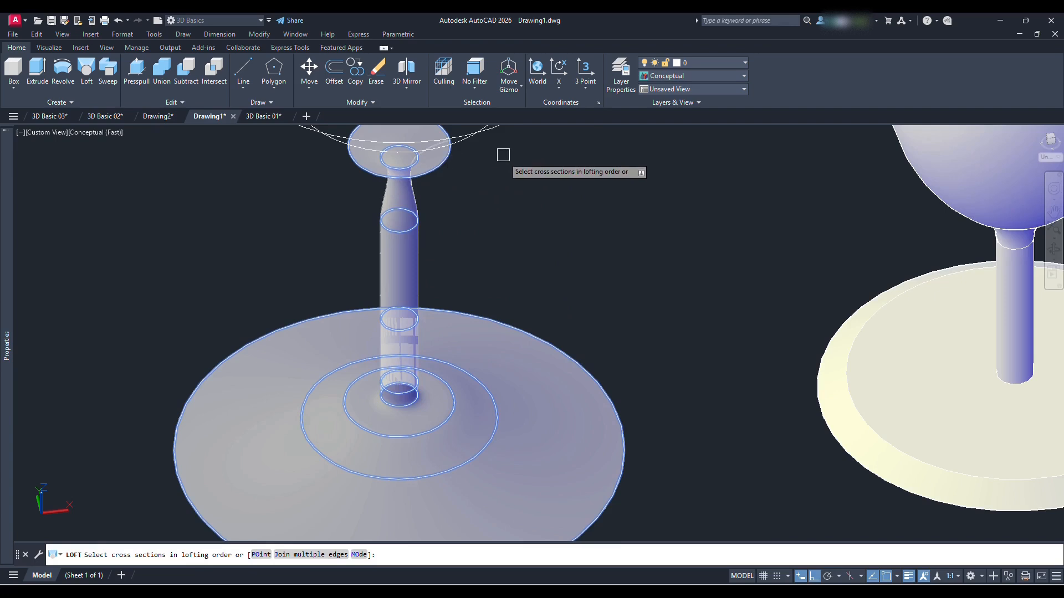
pyautogui.moveTo(503, 155); pyautogui.dragTo(503, 349, button='middle')
pyautogui.click(467, 336)
pyautogui.click(528, 321)
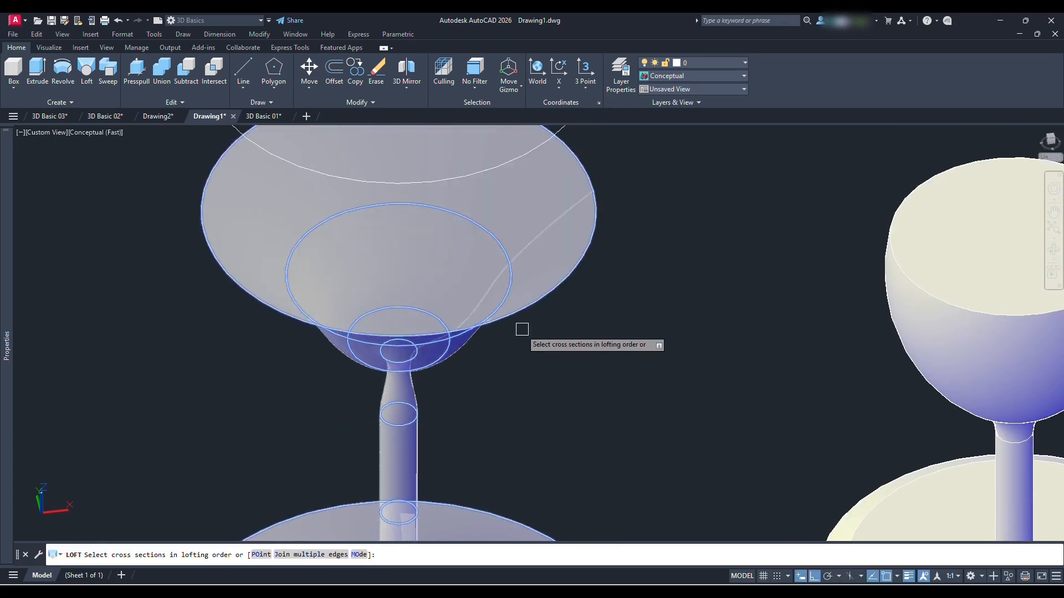
pyautogui.scroll(-2, 523, 330)
pyautogui.click(551, 189)
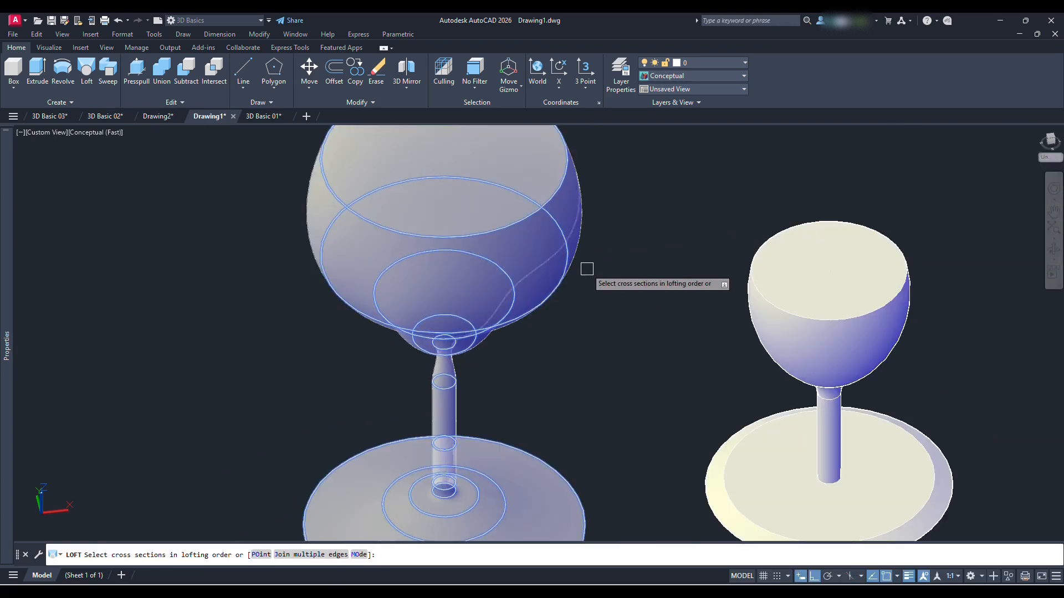
pyautogui.press('Return')
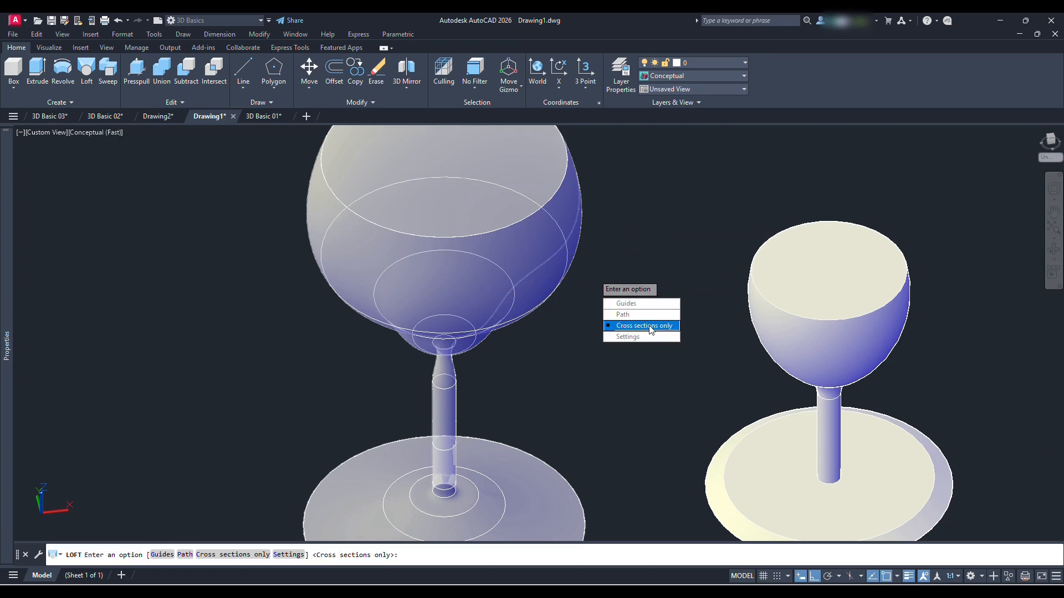
pyautogui.click(649, 327)
# Examine the lofted goblet from several angles and compare it with the smaller goblet beside it
pyautogui.scroll(-3, 571, 300)
pyautogui.moveTo(551, 321)
pyautogui.keyDown('shift'); pyautogui.mouseDown(button='middle')
pyautogui.moveTo(540, 271)
pyautogui.moveTo(546, 333)
pyautogui.mouseUp(button='middle'); pyautogui.keyUp('shift')
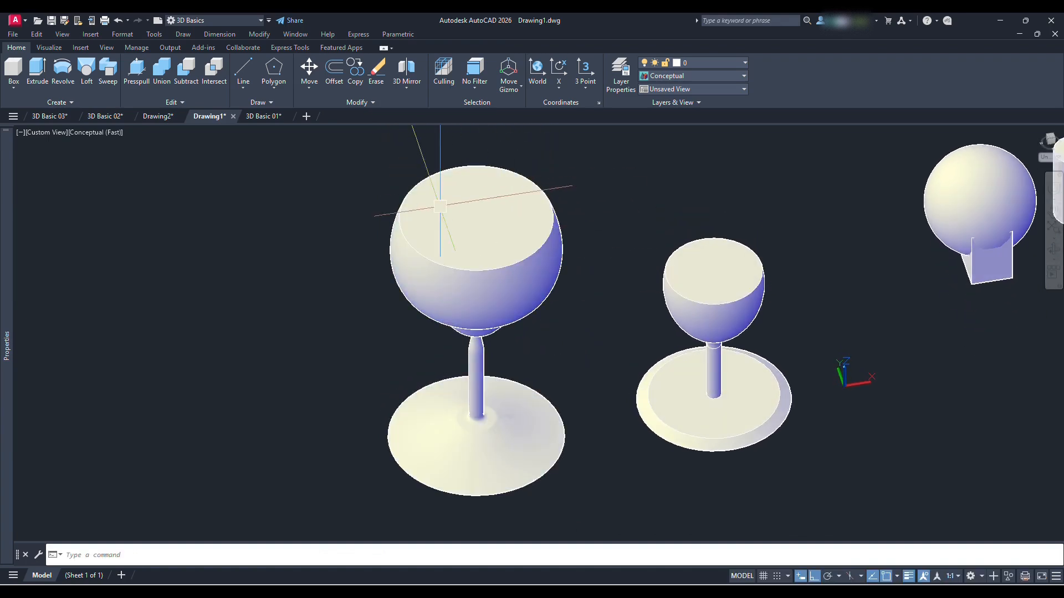
pyautogui.scroll(-2, 560, 228)
pyautogui.keyDown('shift'); pyautogui.moveTo(577, 268); pyautogui.dragTo(570, 304, button='middle'); pyautogui.keyUp('shift')
pyautogui.scroll(3, 586, 290)
pyautogui.scroll(-4, 570, 292)
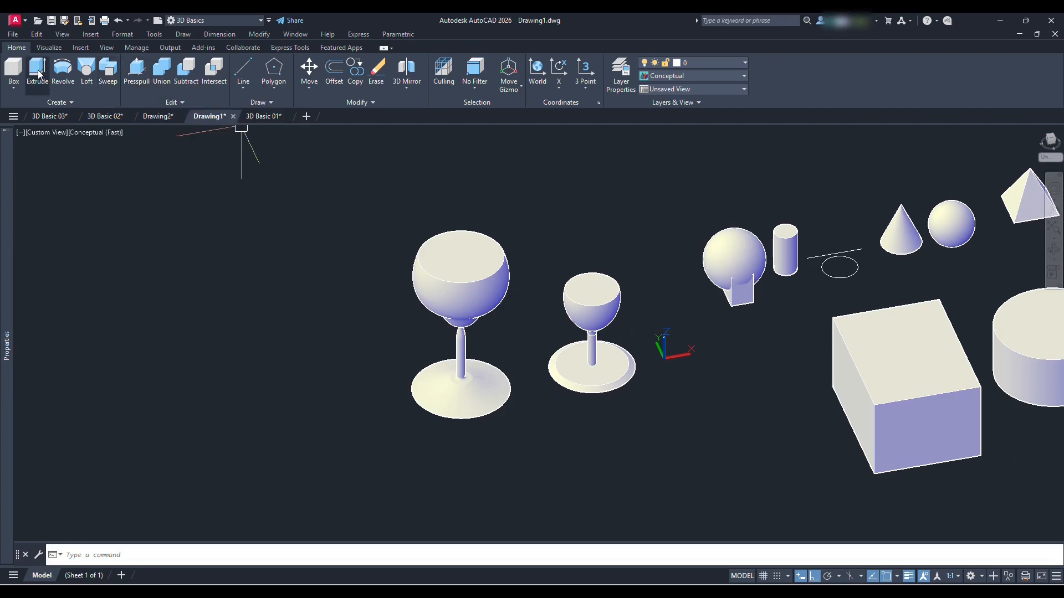
pyautogui.moveTo(664, 351); pyautogui.dragTo(605, 345, button='middle')
pyautogui.scroll(-3, 529, 382)
pyautogui.moveTo(552, 375); pyautogui.dragTo(582, 352, button='middle')
pyautogui.click(581, 348)
# In the Top view, draw a polyline beside the larger goblet with one straight vertical segment followed by three connected arcs
pyautogui.click(34, 133)
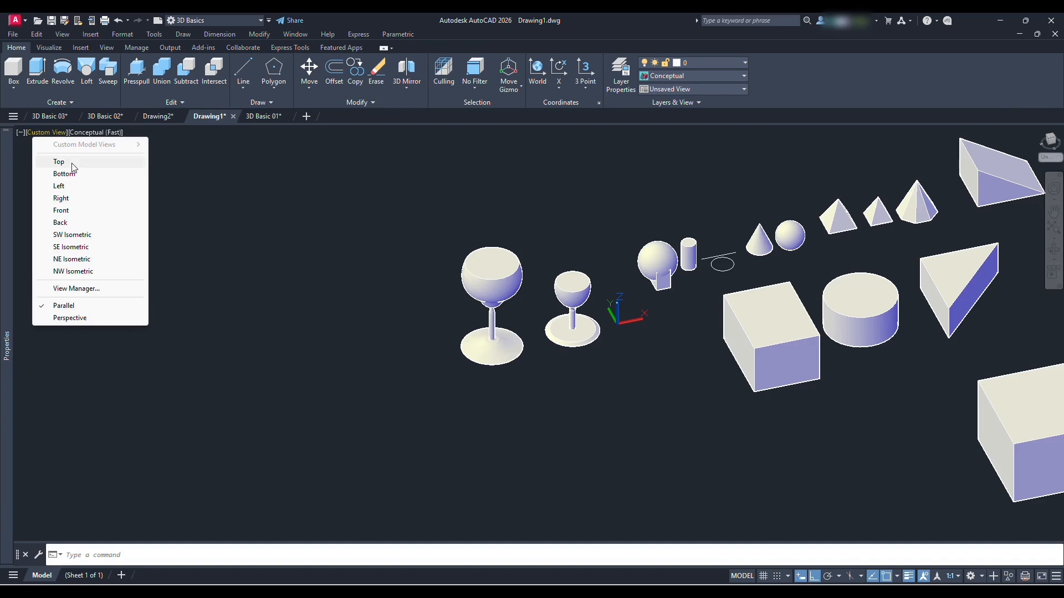
pyautogui.click(72, 163)
pyautogui.moveTo(302, 233); pyautogui.dragTo(627, 274, button='middle')
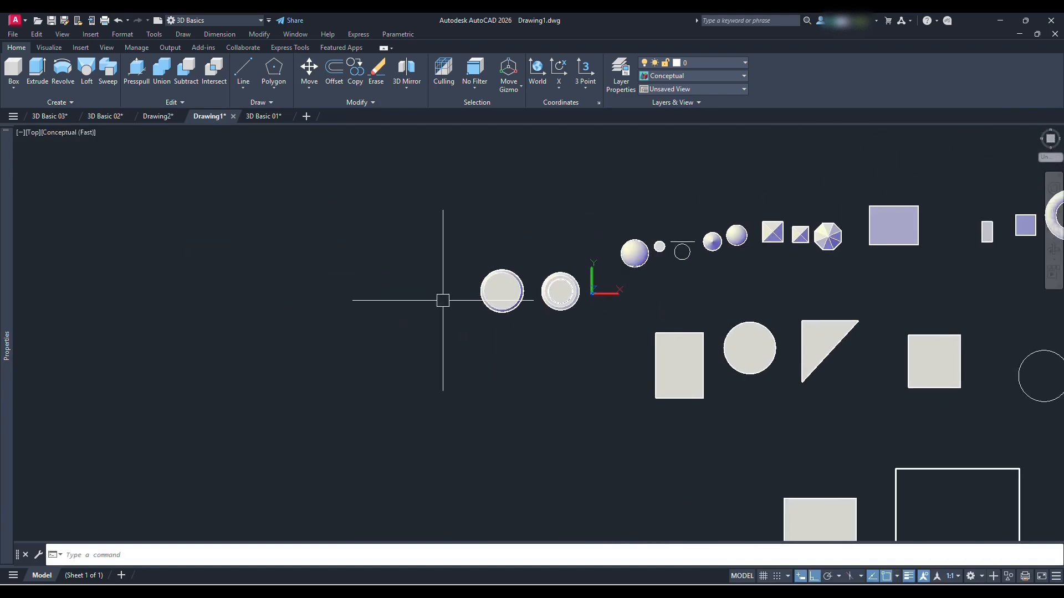
pyautogui.write('pl')
pyautogui.press('Return')
pyautogui.click(416, 305)
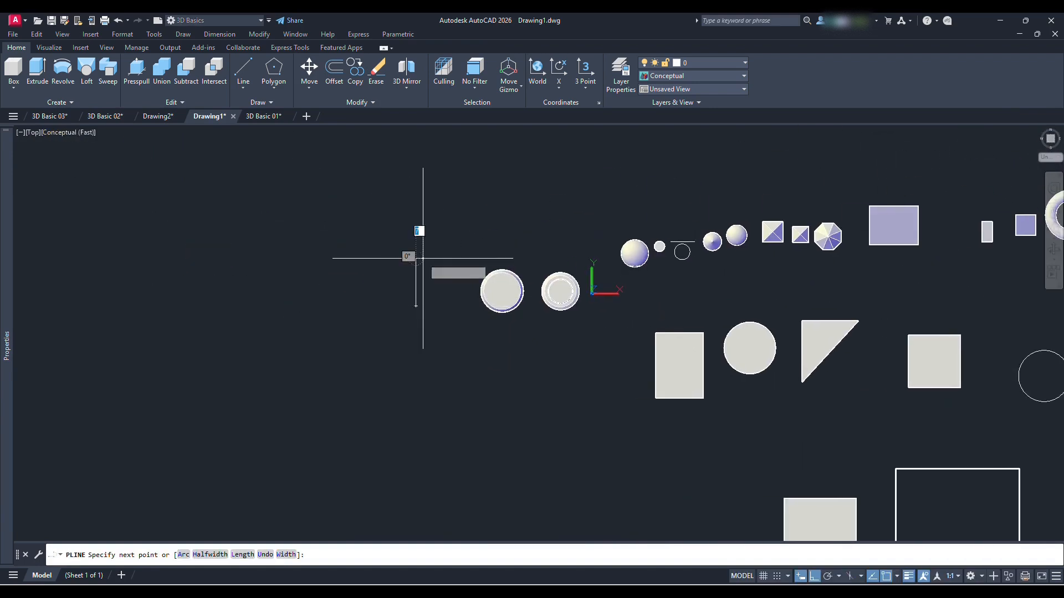
pyautogui.click(416, 257)
pyautogui.write('a')
pyautogui.press('Return')
pyautogui.click(459, 202)
pyautogui.click(482, 154)
pyautogui.click(515, 138)
pyautogui.press('Return')
pyautogui.press('F8')
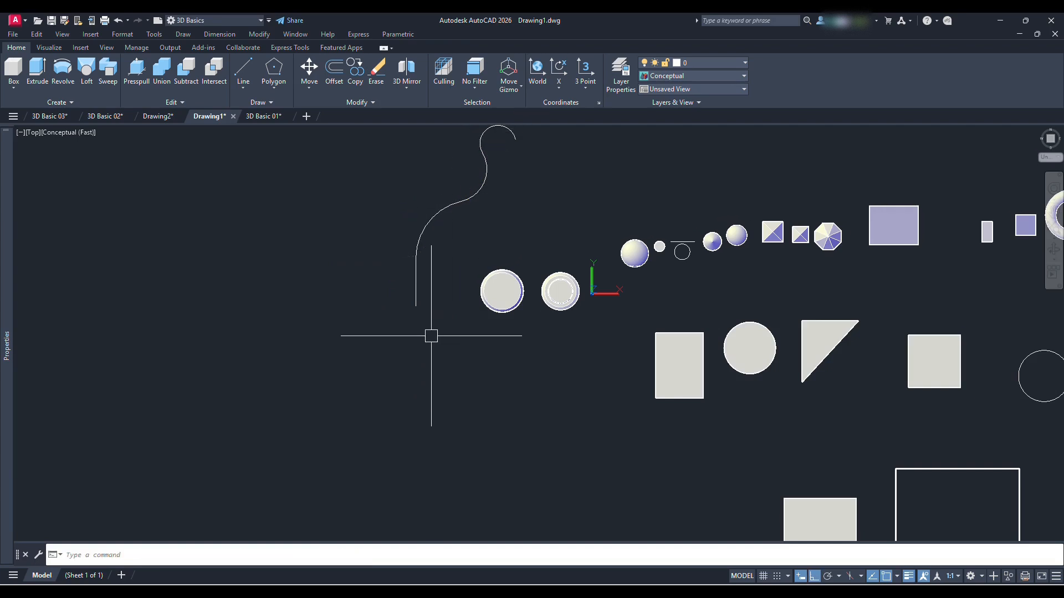
# In the Front view, draw a small rectangle near the start of the curved polyline
pyautogui.click(49, 134)
pyautogui.click(33, 133)
pyautogui.press('Escape')
pyautogui.click(31, 134)
pyautogui.click(32, 133)
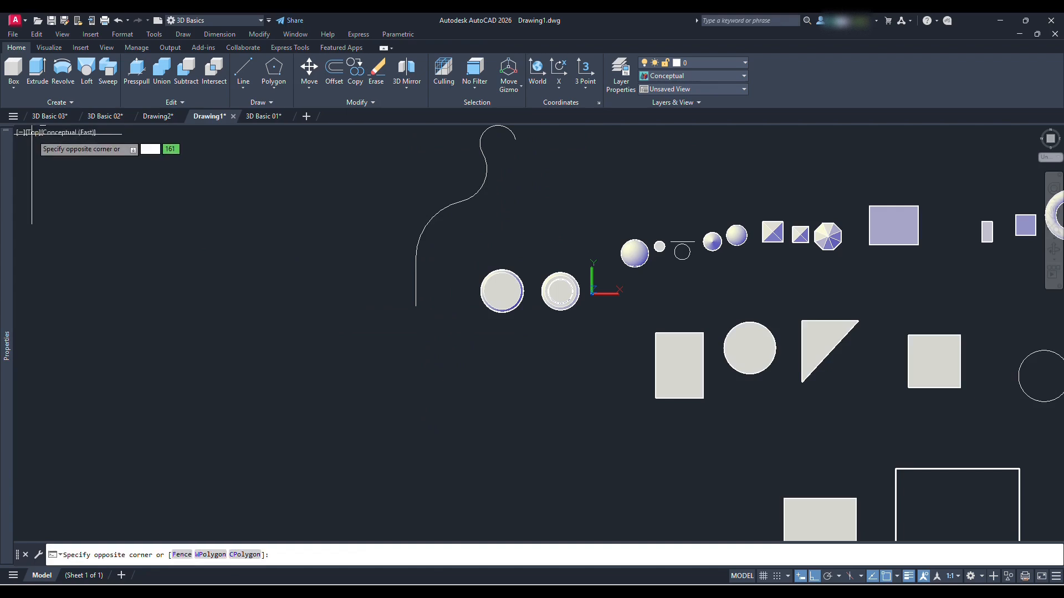
pyautogui.press('Escape')
pyautogui.click(32, 135)
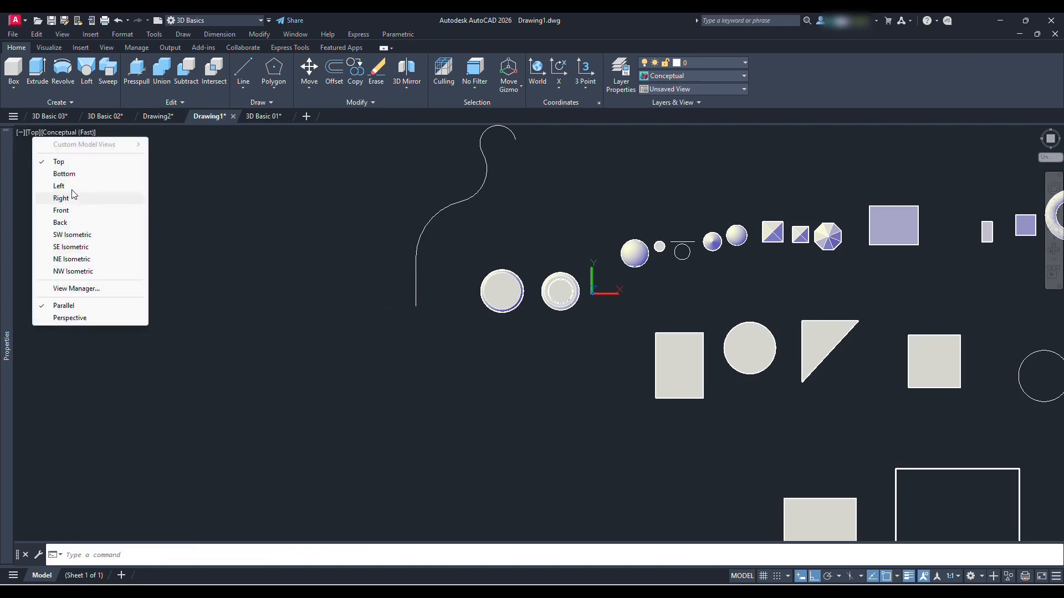
pyautogui.click(71, 210)
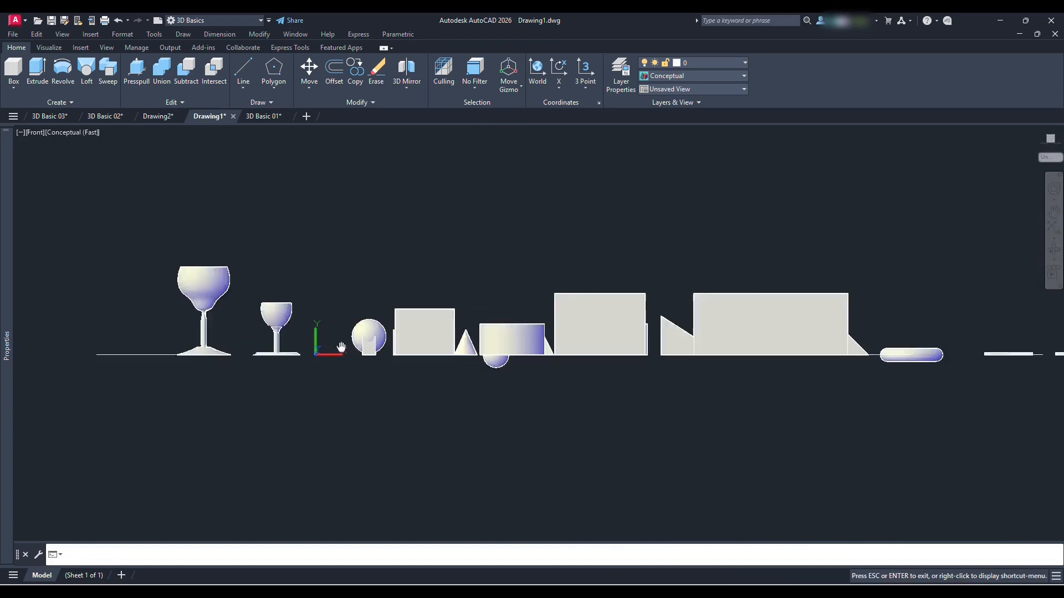
pyautogui.write('rec')
pyautogui.press('Return')
pyautogui.click(267, 287)
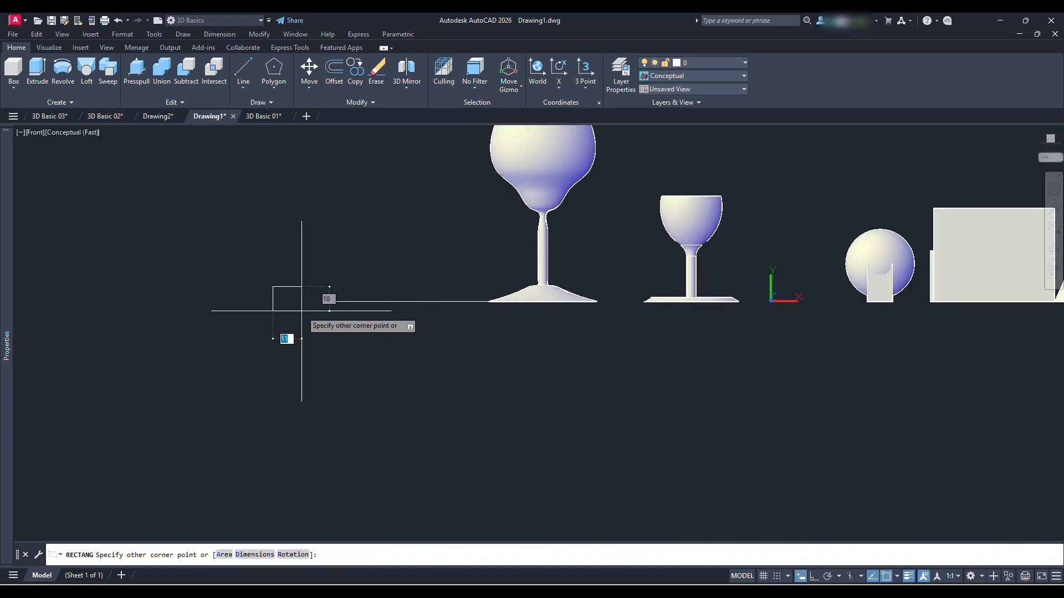
pyautogui.click(298, 321)
# Stretch the rectangle's upper corner nearest the goblets inward to turn it into a trapezoid with one slanted side
pyautogui.scroll(3, 300, 290)
pyautogui.write('s')
pyautogui.press('Return')
pyautogui.click(342, 236)
pyautogui.click(298, 228)
pyautogui.scroll(-2, 330, 283)
# Move the trapezoid by its centre onto the start point of the curved polyline
pyautogui.keyDown('shift'); pyautogui.moveTo(333, 284); pyautogui.dragTo(296, 353, button='middle'); pyautogui.keyUp('shift')
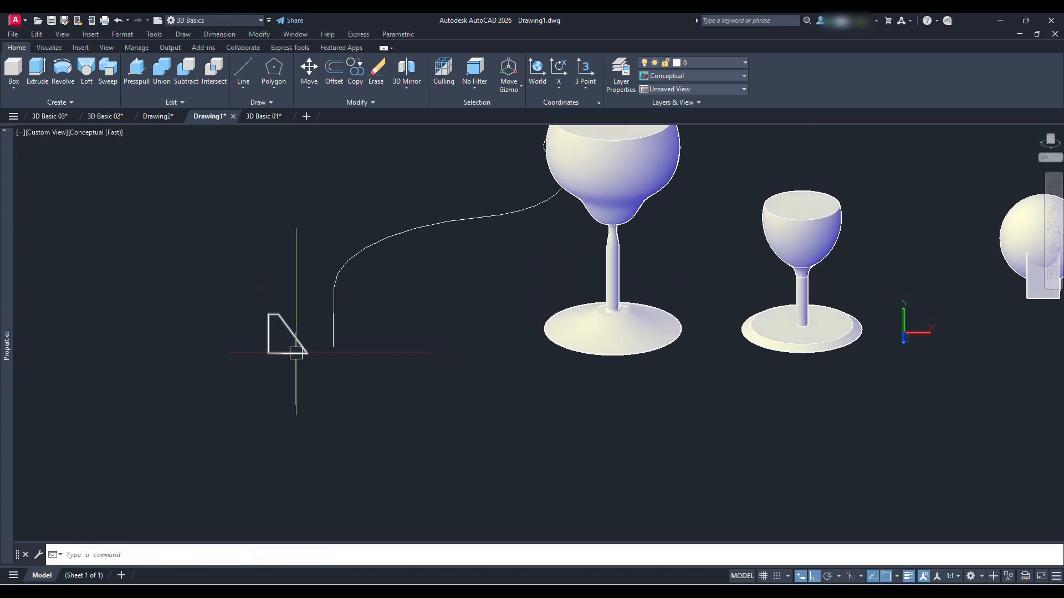
pyautogui.write('m')
pyautogui.press('Return')
pyautogui.click(293, 341)
pyautogui.press('Return')
pyautogui.scroll(4, 294, 353)
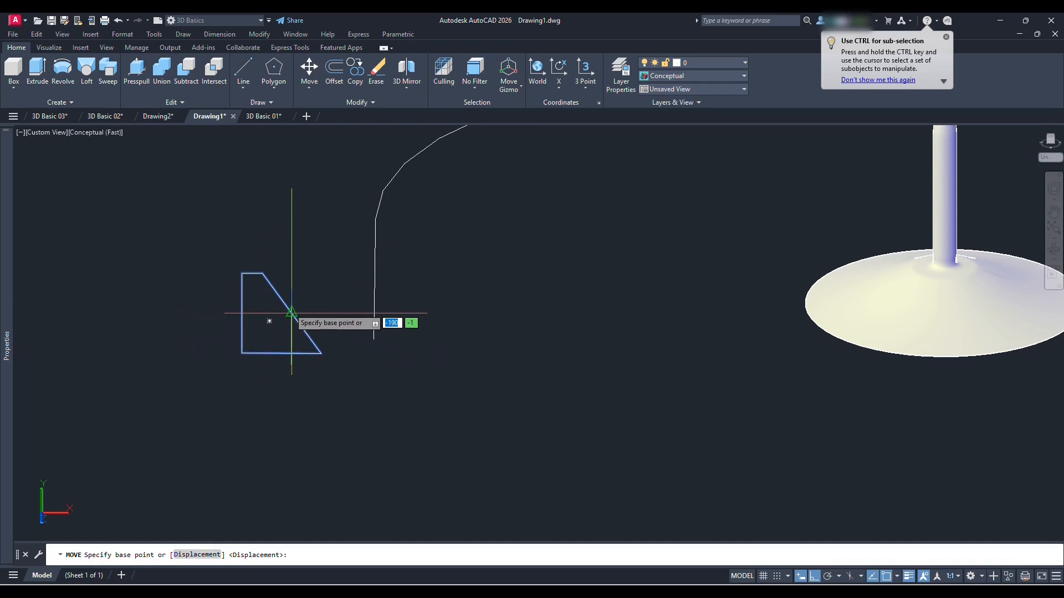
pyautogui.click(269, 321)
pyautogui.click(376, 340)
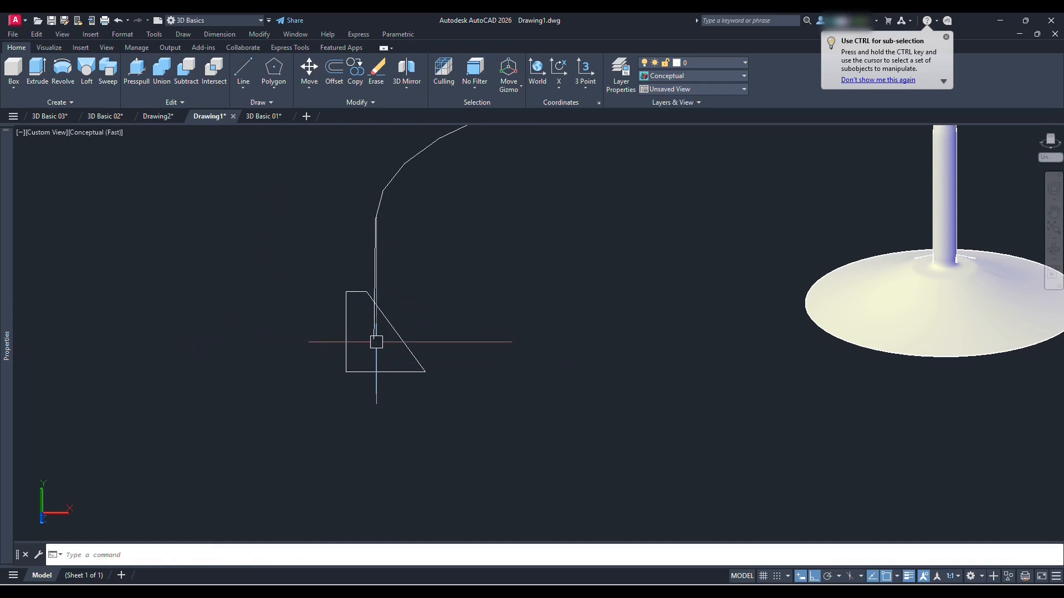
# Start a Sweep for the trapezoid profile at the start of the curved polyline
pyautogui.scroll(-5, 376, 342)
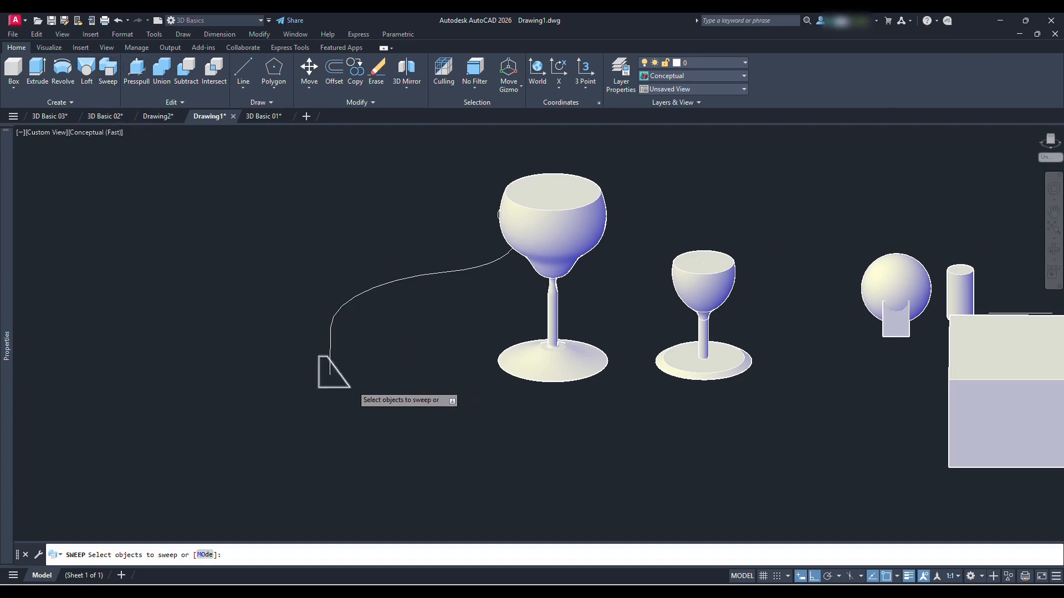
pyautogui.scroll(2, 350, 387)
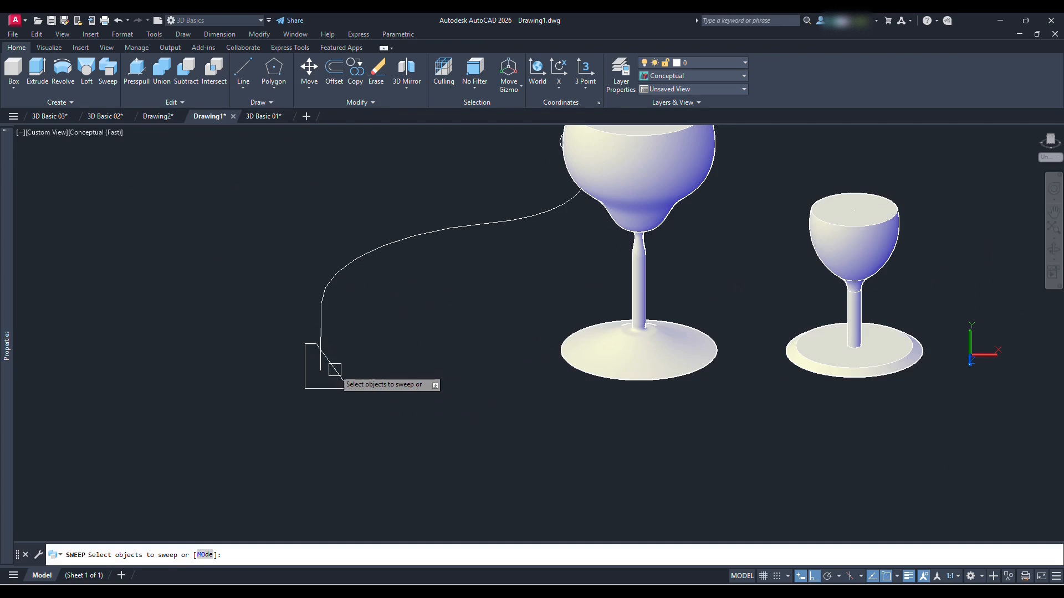
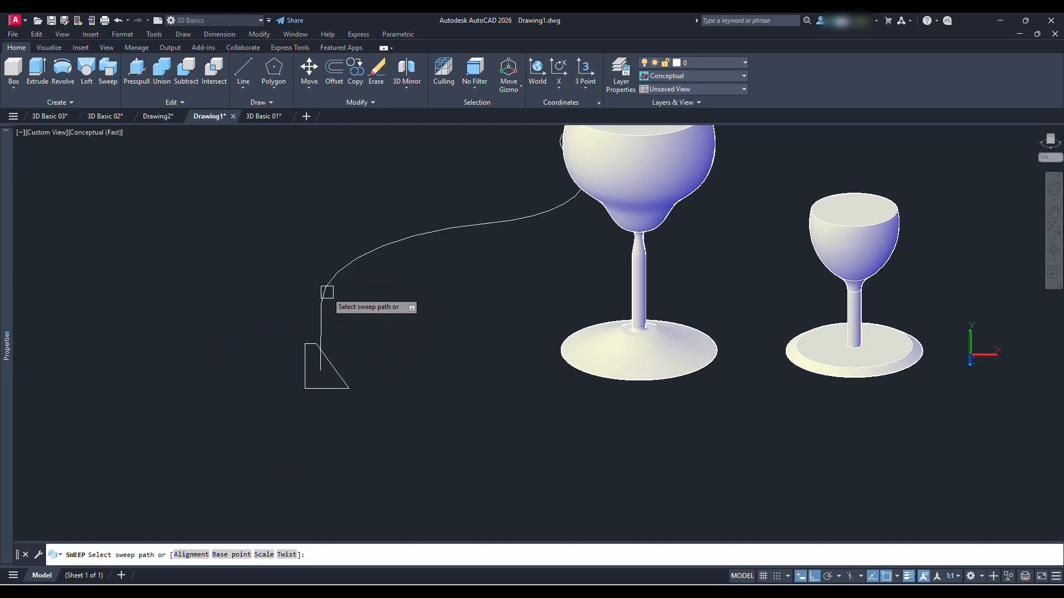
# Sweep the trapezoid profile along the curved polyline to form a solid
pyautogui.click(327, 292)
pyautogui.scroll(-3, 327, 292)
pyautogui.keyDown('shift'); pyautogui.moveTo(392, 301); pyautogui.dragTo(455, 366, button='middle'); pyautogui.keyUp('shift')
pyautogui.scroll(3, 388, 354)
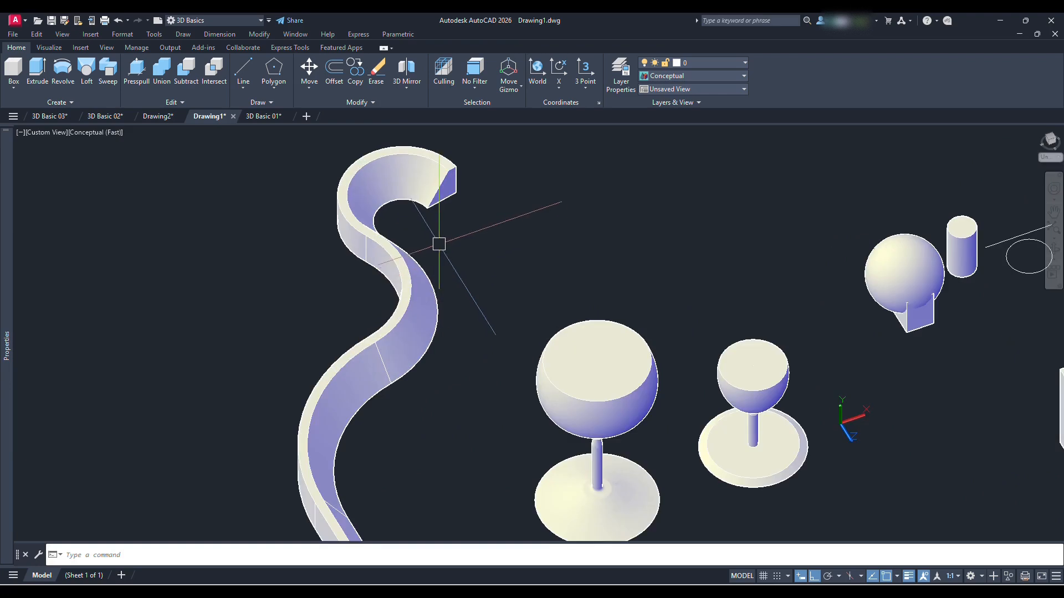
# Examine the swept solid's shape from several angles and compare it with the other solids in the model
pyautogui.scroll(-5, 458, 278)
pyautogui.keyDown('shift'); pyautogui.moveTo(458, 278); pyautogui.dragTo(406, 430, button='middle'); pyautogui.keyUp('shift')
pyautogui.scroll(2, 435, 184)
pyautogui.keyDown('shift'); pyautogui.moveTo(437, 280); pyautogui.dragTo(443, 321, button='middle'); pyautogui.keyUp('shift')
pyautogui.scroll(2, 410, 351)
pyautogui.scroll(-6, 506, 368)
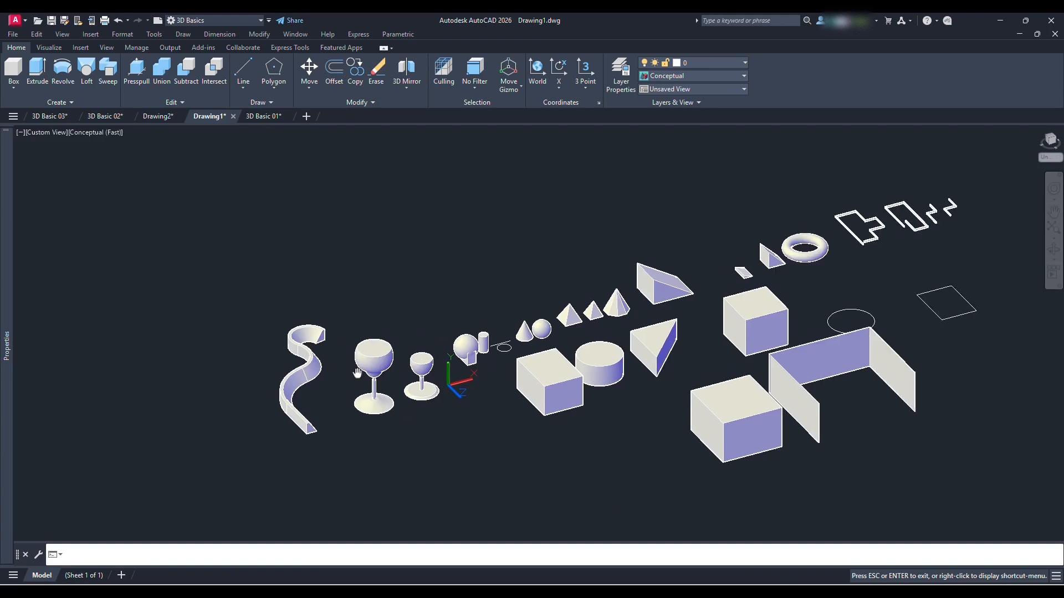
pyautogui.keyDown('shift'); pyautogui.moveTo(531, 370); pyautogui.dragTo(554, 382, button='middle'); pyautogui.keyUp('shift')
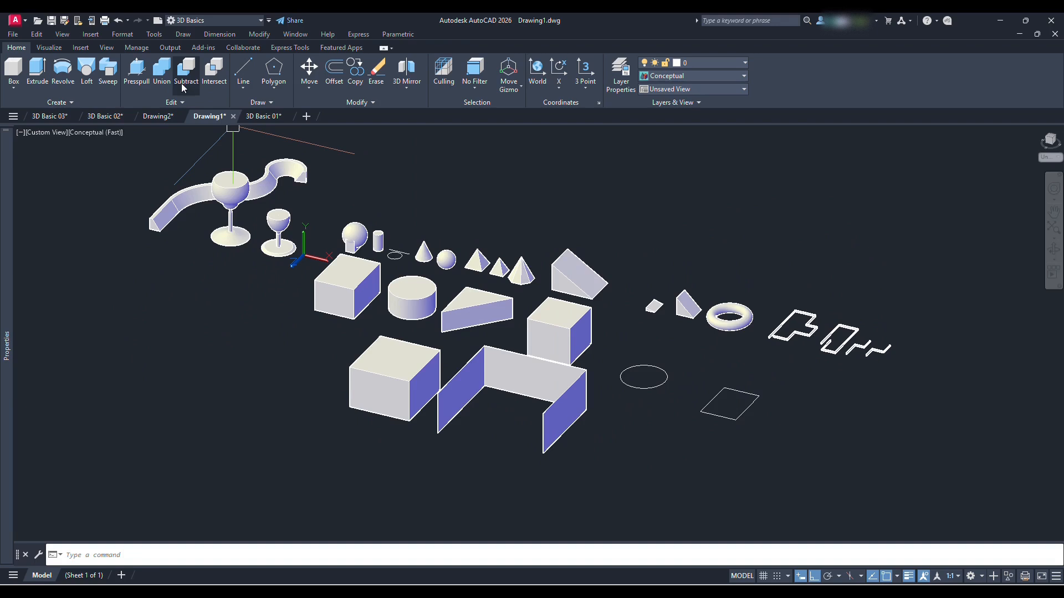
# Presspull the top face of the box beside the wide cylinder upward by 10
pyautogui.click(126, 76)
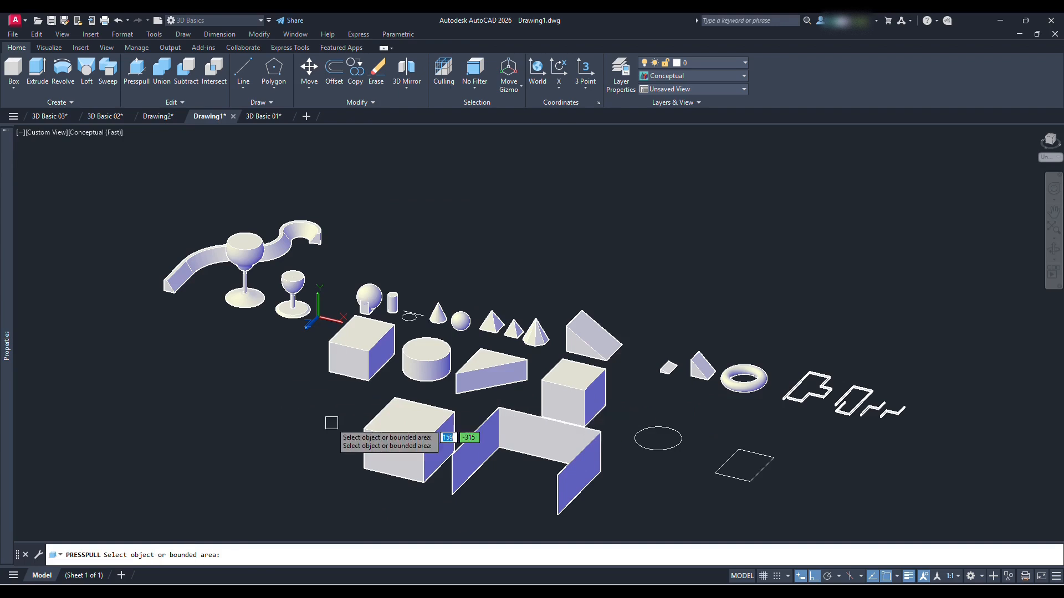
pyautogui.scroll(3, 338, 399)
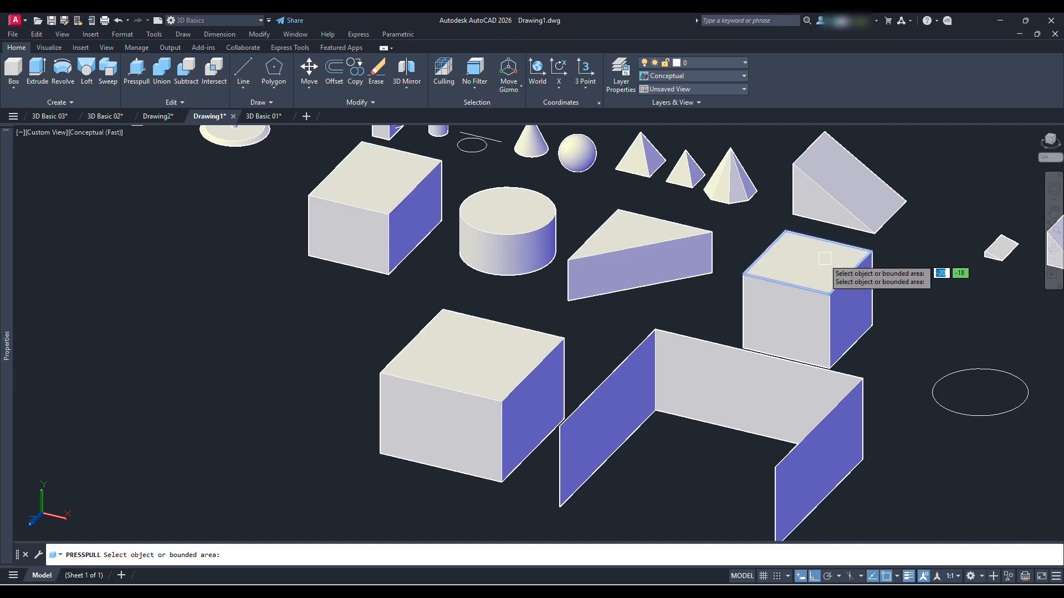
pyautogui.moveTo(466, 349); pyautogui.dragTo(383, 363, button='middle')
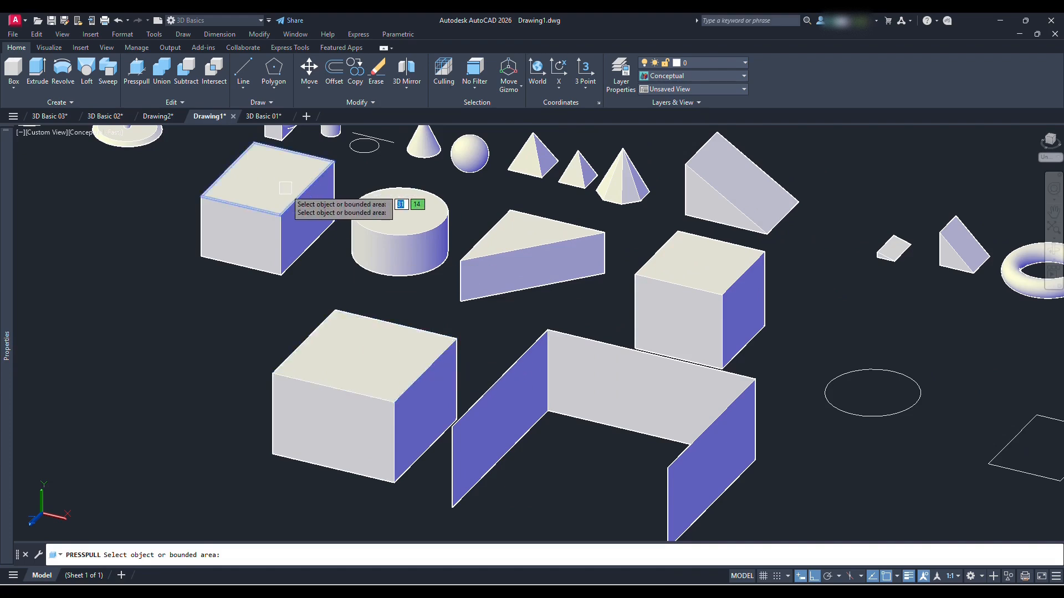
pyautogui.moveTo(285, 189); pyautogui.dragTo(343, 291, button='middle')
pyautogui.click(333, 288)
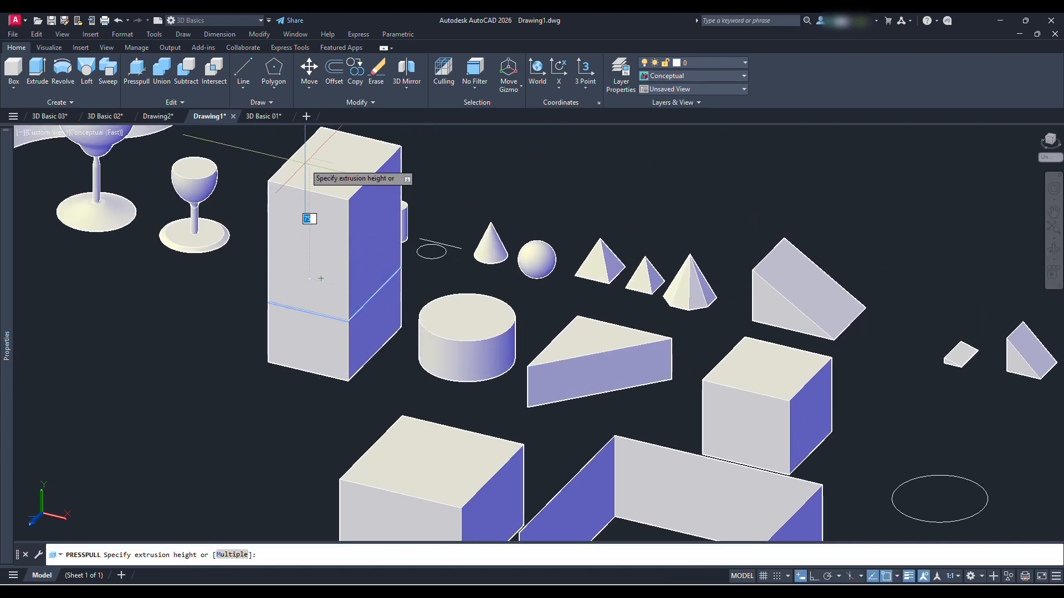
pyautogui.scroll(2, 302, 275)
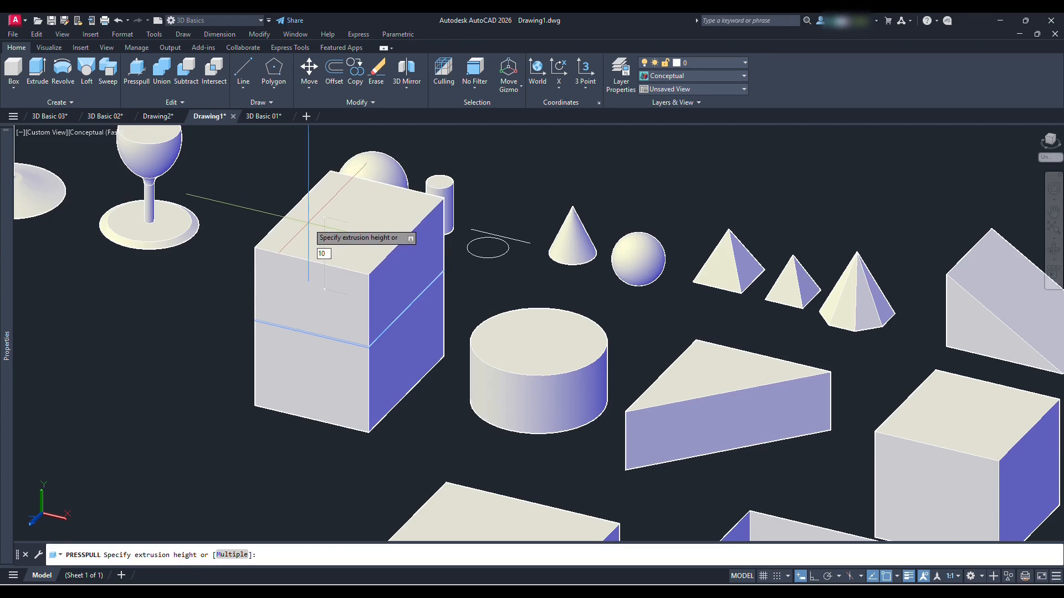
pyautogui.press('Return')
pyautogui.scroll(-2, 264, 219)
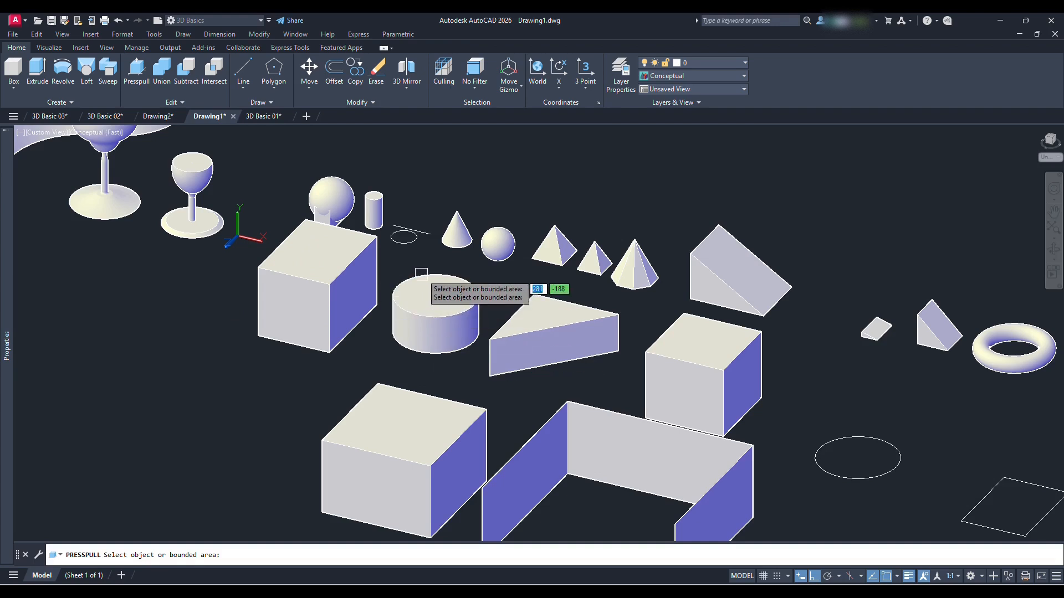
# Presspull the front face of the large box beside the U-shaped polysolid outward, and push it back in
pyautogui.scroll(-4, 476, 212)
pyautogui.scroll(3, 393, 360)
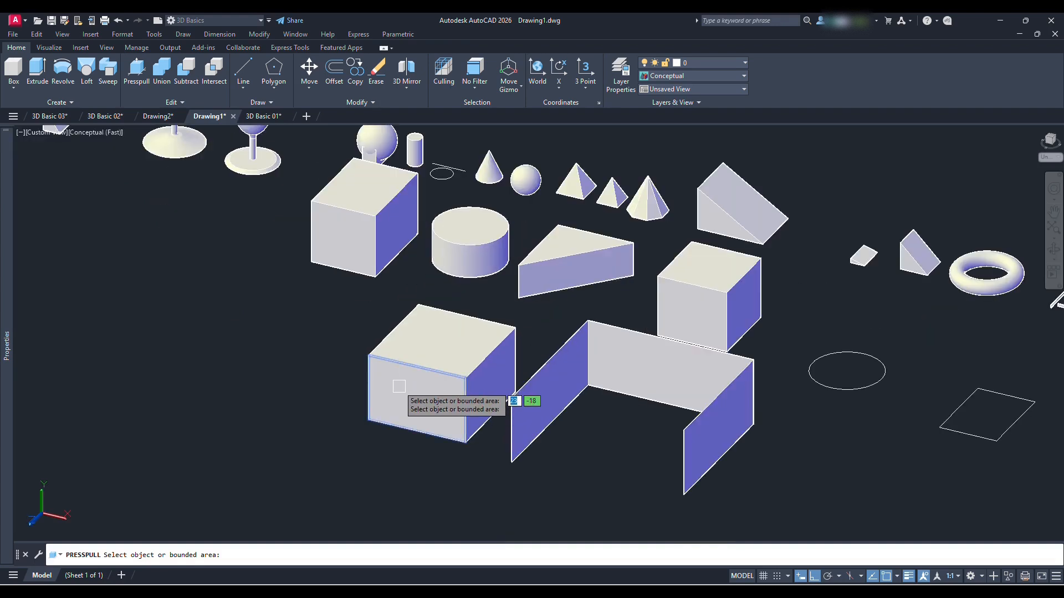
pyautogui.click(399, 386)
pyautogui.click(288, 436)
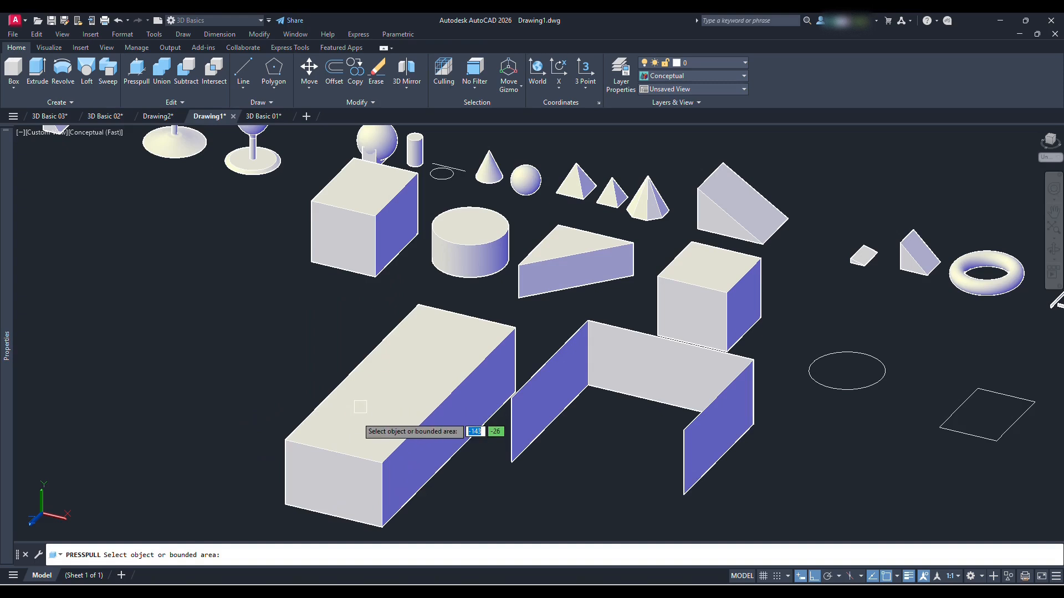
pyautogui.click(325, 469)
pyautogui.scroll(2, 368, 423)
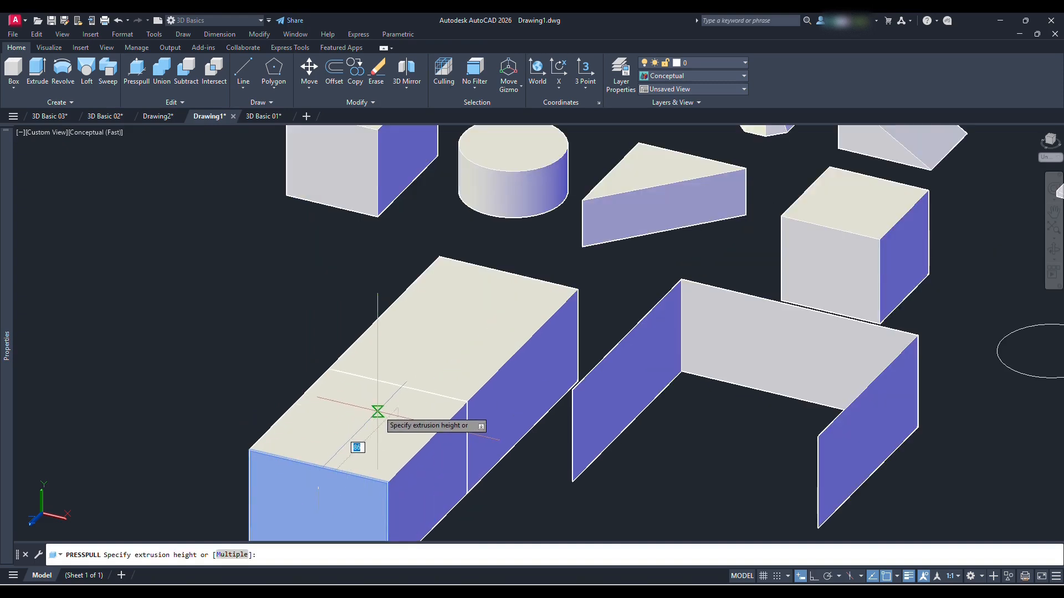
pyautogui.click(381, 411)
pyautogui.scroll(-2, 380, 409)
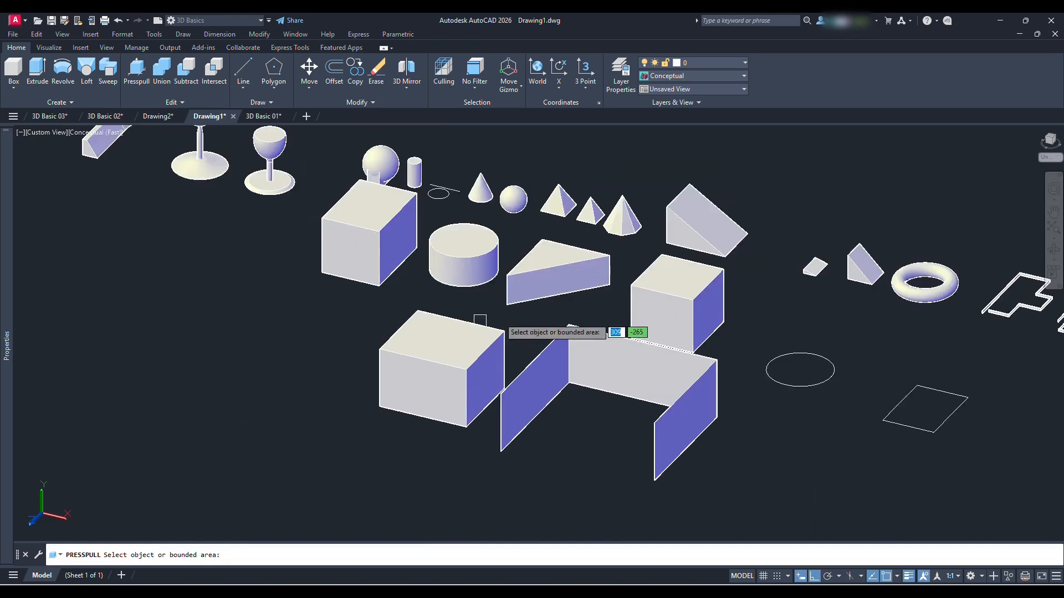
# Presspull the flat rectangle and the circle near the U-shaped polysolid upward into a box and a cylinder
pyautogui.moveTo(514, 316); pyautogui.dragTo(430, 349, button='middle')
pyautogui.moveTo(951, 410); pyautogui.dragTo(687, 353, button='middle')
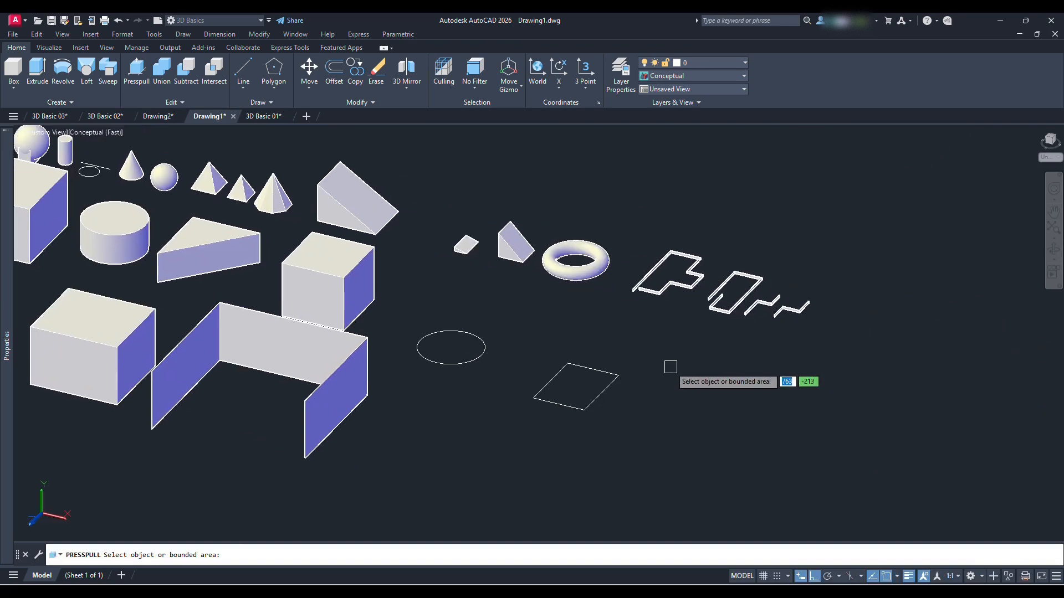
pyautogui.click(600, 383)
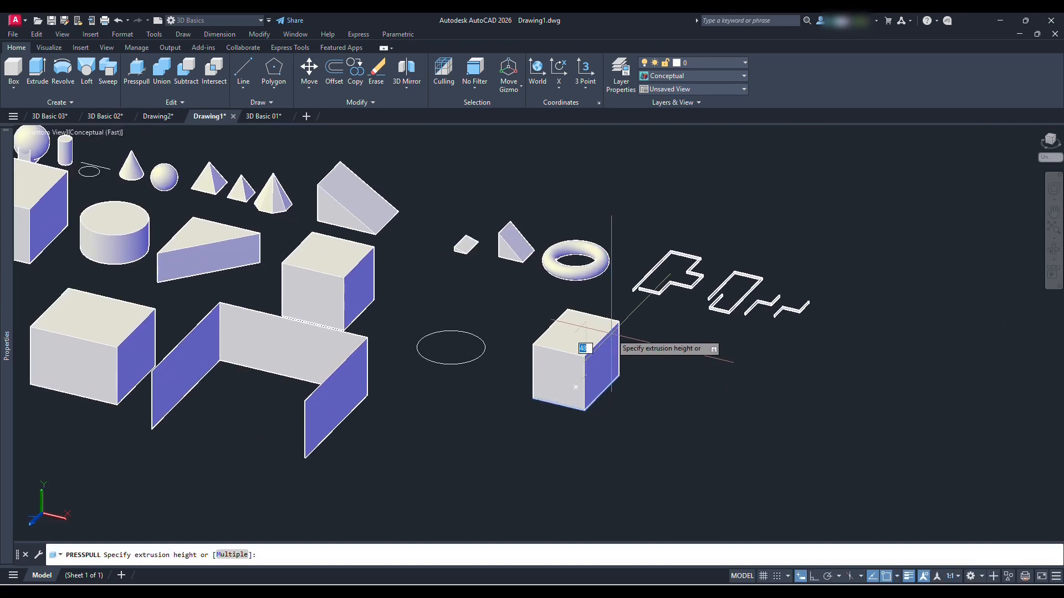
pyautogui.click(615, 343)
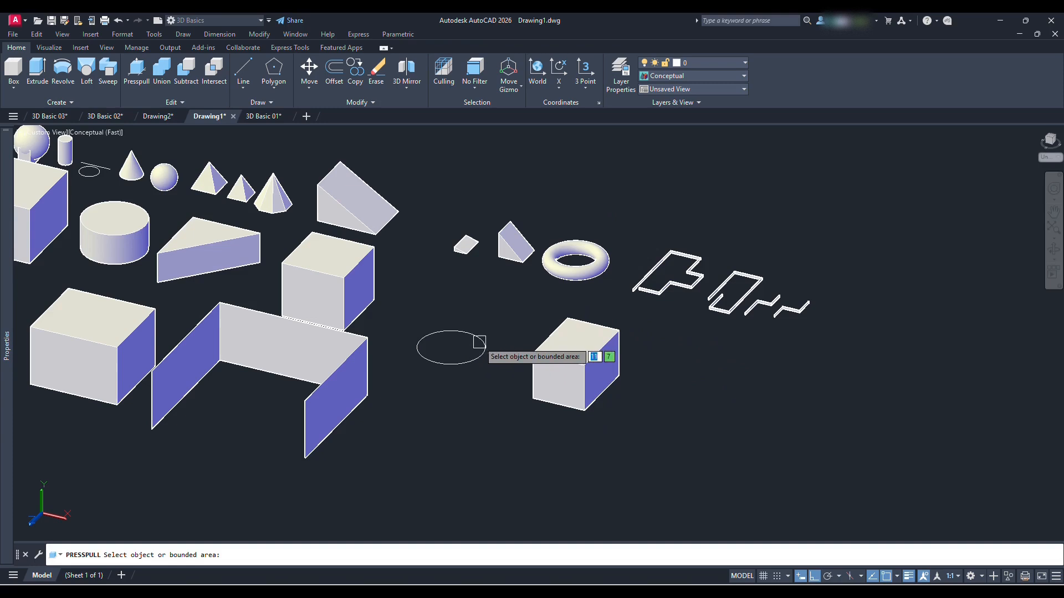
pyautogui.click(481, 346)
pyautogui.click(495, 305)
pyautogui.scroll(-3, 494, 305)
pyautogui.moveTo(310, 314); pyautogui.dragTo(421, 340, button='middle')
pyautogui.scroll(2, 360, 352)
pyautogui.press('Escape')
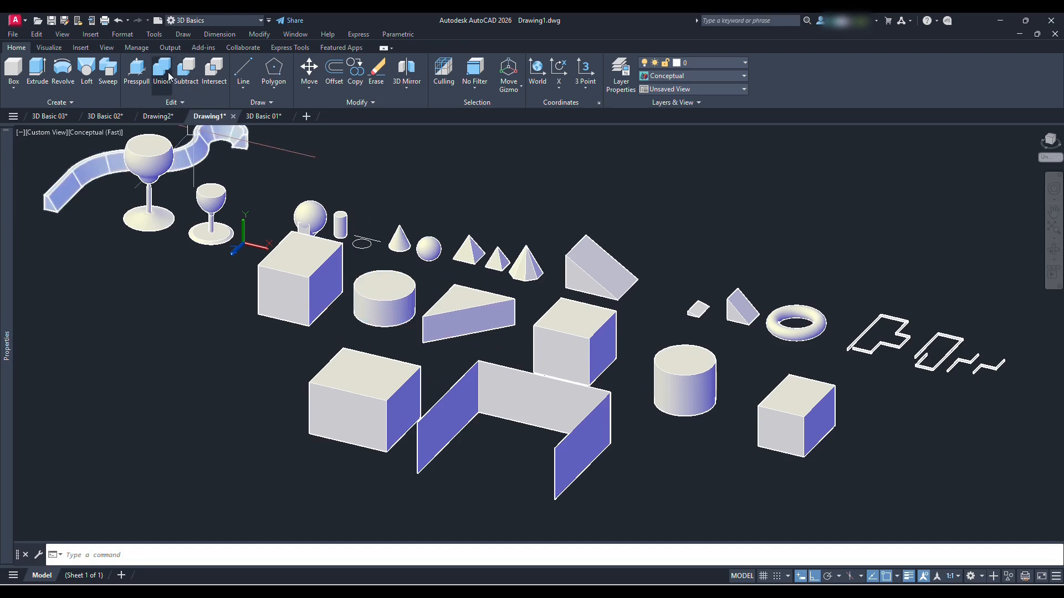
# Copy the large box beside the U-shaped polysolid a short distance forward so the two boxes overlap
pyautogui.keyDown('shift'); pyautogui.moveTo(418, 310); pyautogui.dragTo(471, 374, button='middle'); pyautogui.keyUp('shift')
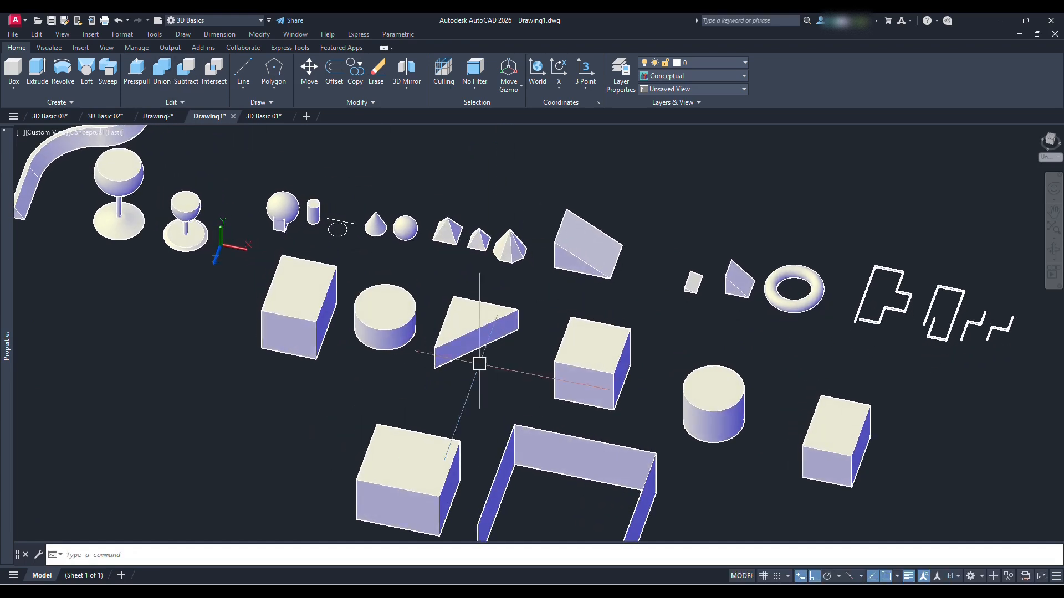
pyautogui.moveTo(632, 367); pyautogui.dragTo(570, 337, button='middle')
pyautogui.click(548, 341)
pyautogui.press('Escape')
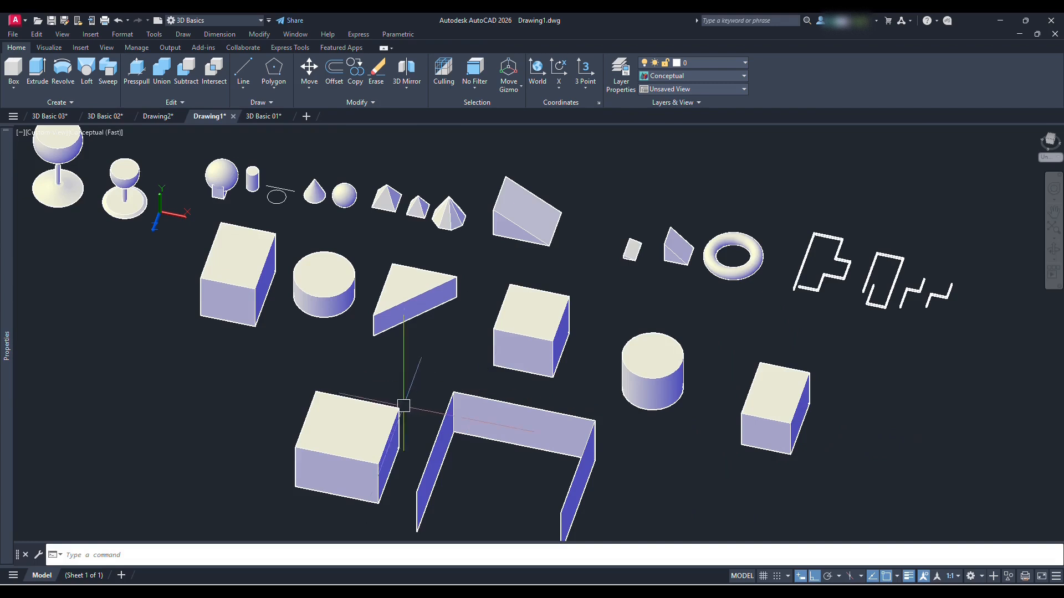
pyautogui.moveTo(423, 397); pyautogui.dragTo(496, 266, button='middle')
pyautogui.write('co')
pyautogui.press('Return')
pyautogui.click(432, 316)
pyautogui.press('Return')
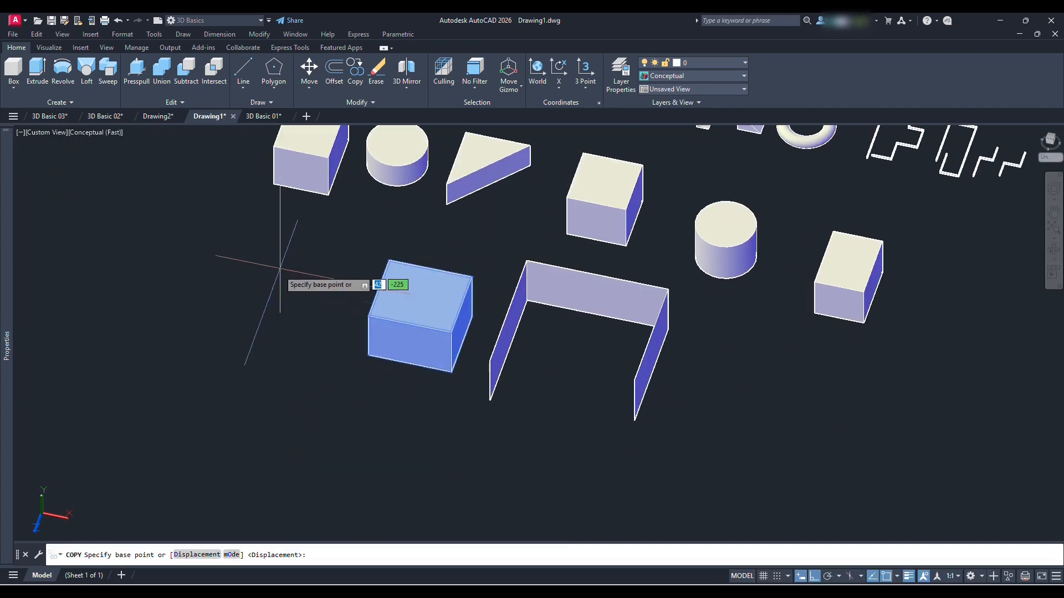
pyautogui.click(277, 280)
pyautogui.click(245, 299)
pyautogui.press('Return')
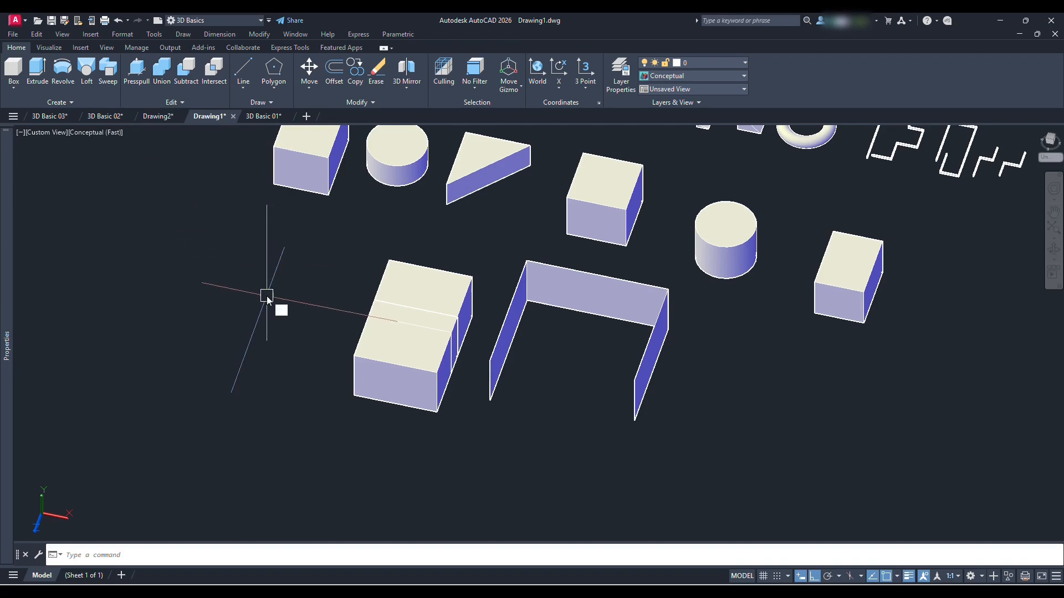
# Union the two overlapping boxes into a single solid
pyautogui.write('un')
pyautogui.press('Return')
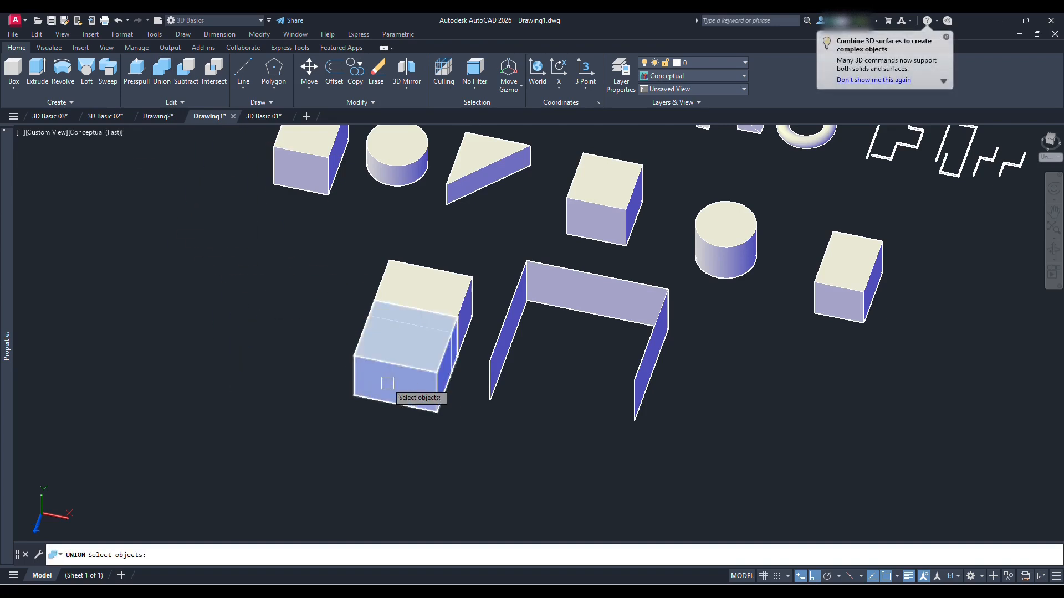
pyautogui.click(389, 365)
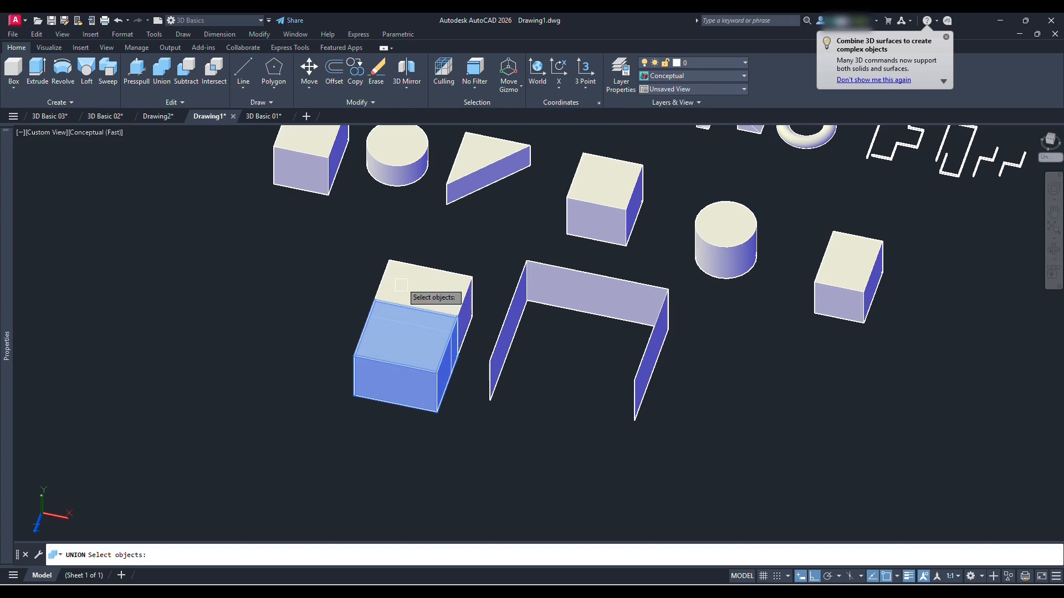
pyautogui.click(402, 278)
pyautogui.press('Return')
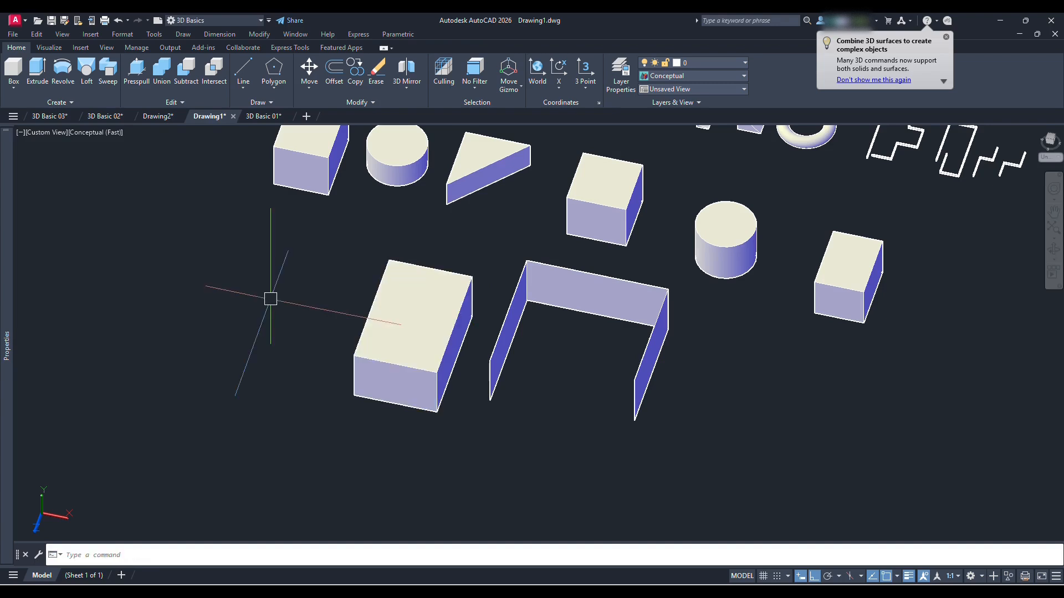
pyautogui.click(415, 333)
pyautogui.press('Escape')
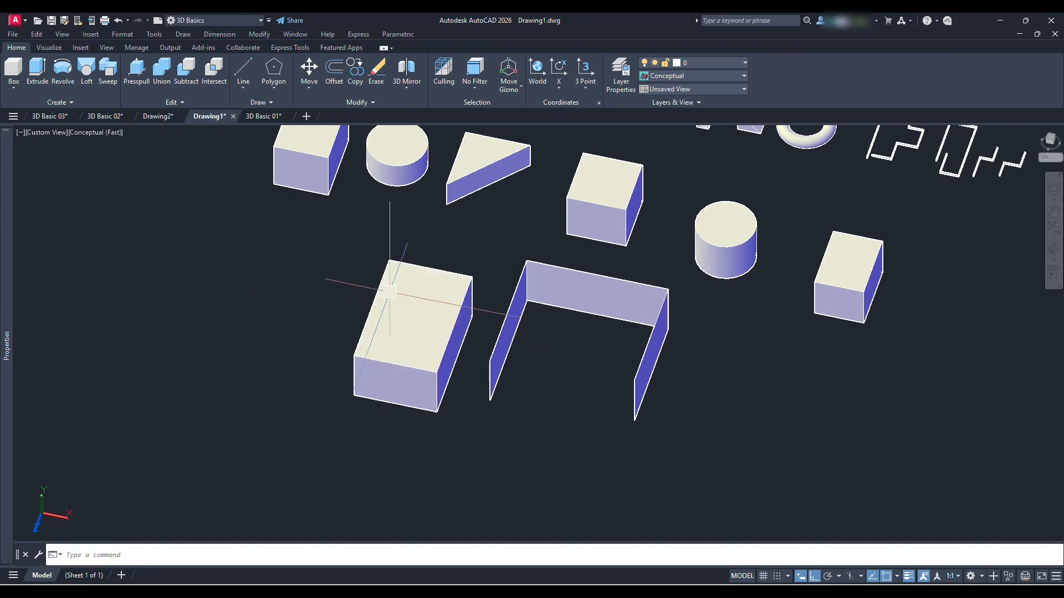
# Examine the edit grips on the unioned solid, the box behind it and the box made from the rectangle
pyautogui.keyDown('shift'); pyautogui.moveTo(466, 351); pyautogui.dragTo(470, 309, button='middle'); pyautogui.keyUp('shift')
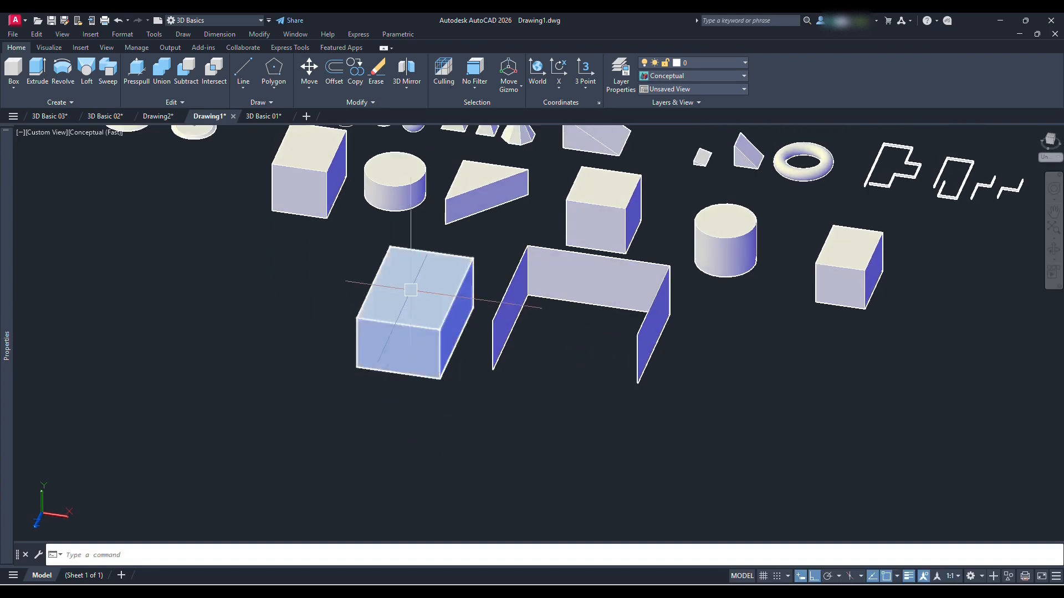
pyautogui.moveTo(410, 290); pyautogui.dragTo(503, 348, button='middle')
pyautogui.click(514, 368)
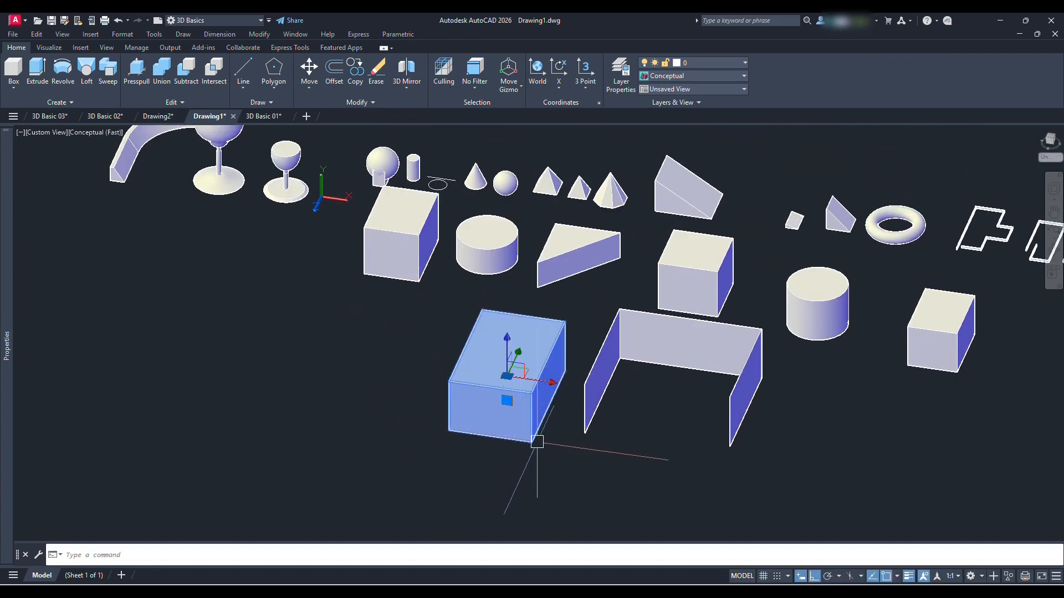
pyautogui.press('Escape')
pyautogui.click(388, 261)
pyautogui.press('Escape')
pyautogui.click(936, 329)
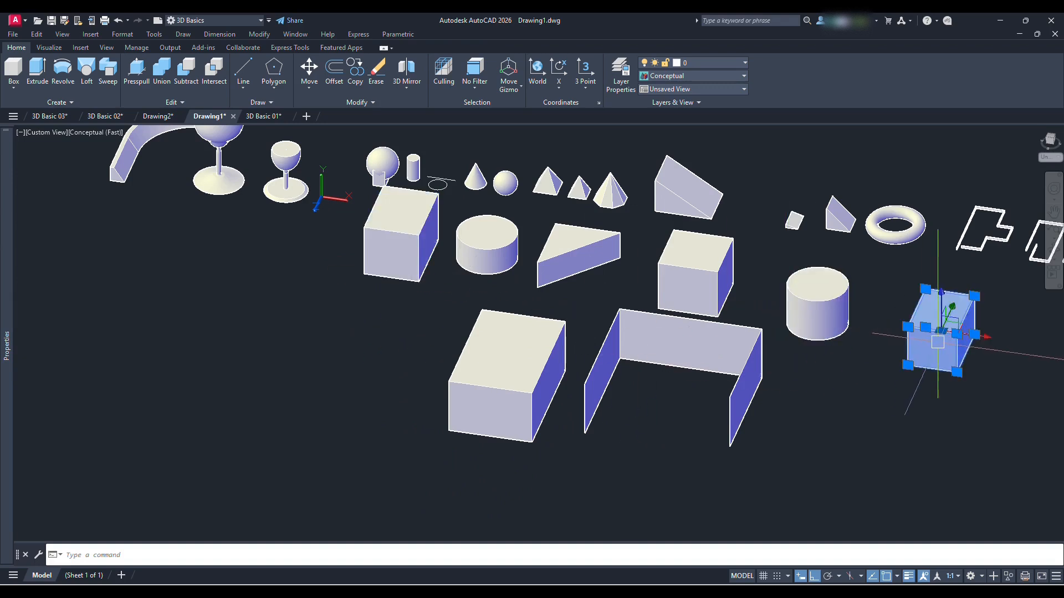
pyautogui.scroll(3, 937, 327)
pyautogui.moveTo(937, 313); pyautogui.dragTo(681, 323, button='middle')
pyautogui.moveTo(339, 359); pyautogui.dragTo(516, 362, button='middle')
pyautogui.press('Escape')
pyautogui.click(137, 72)
pyautogui.scroll(-2, 217, 450)
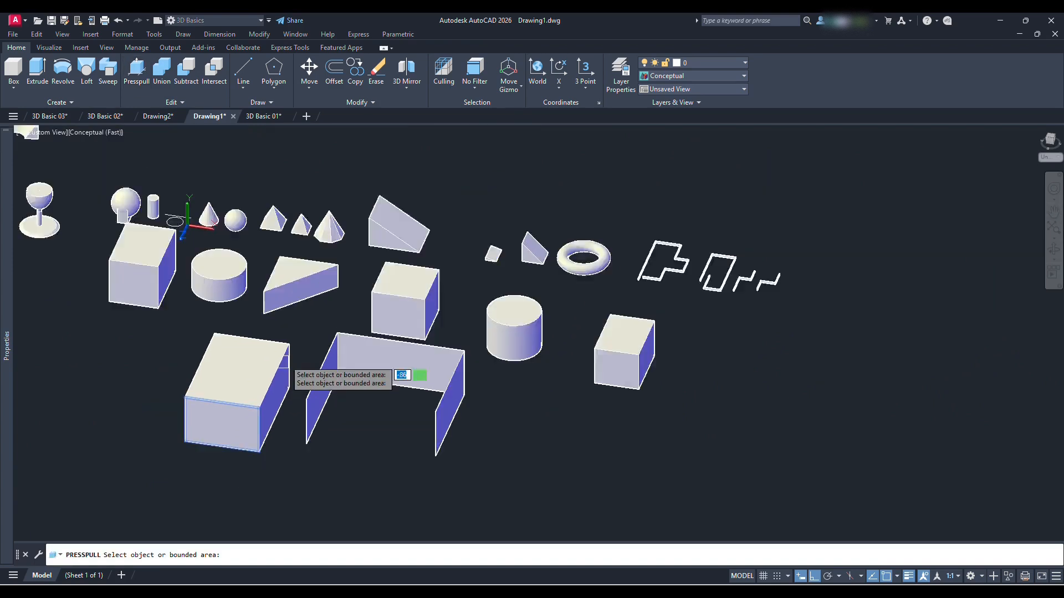
pyautogui.scroll(1, 230, 381)
pyautogui.press('Escape')
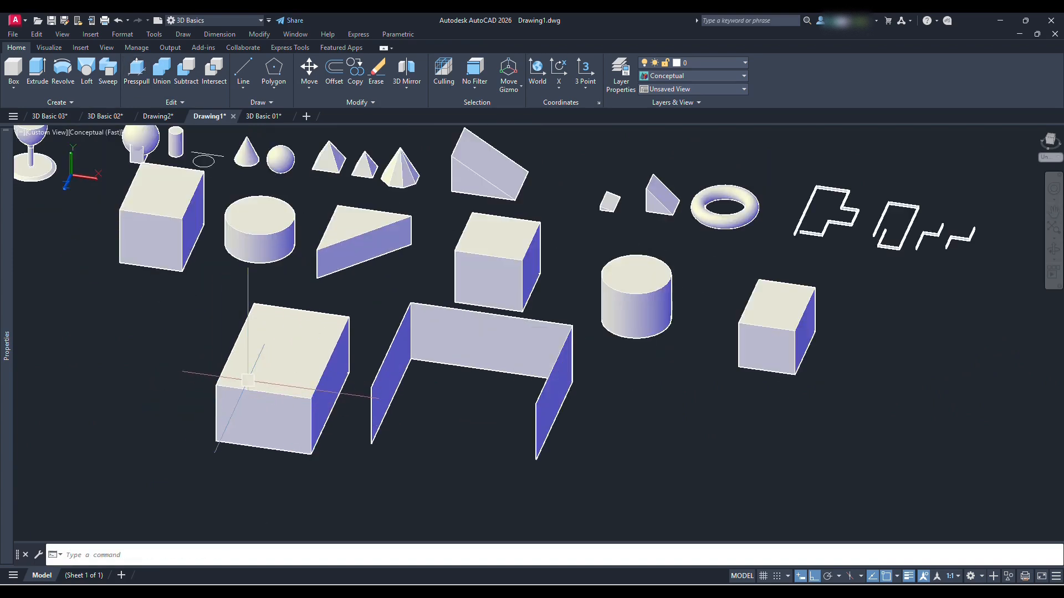
# Try to stretch the top face of the unioned box outward by its face grips
pyautogui.keyDown('ctrl'); pyautogui.click(240, 331); pyautogui.keyUp('ctrl')
pyautogui.click(240, 331)
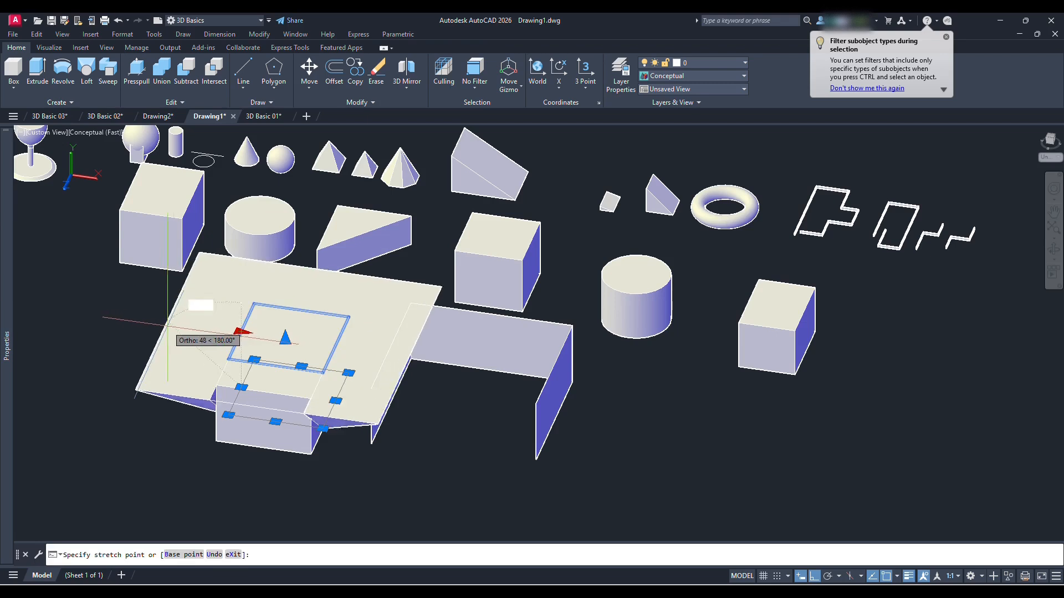
pyautogui.click(288, 338)
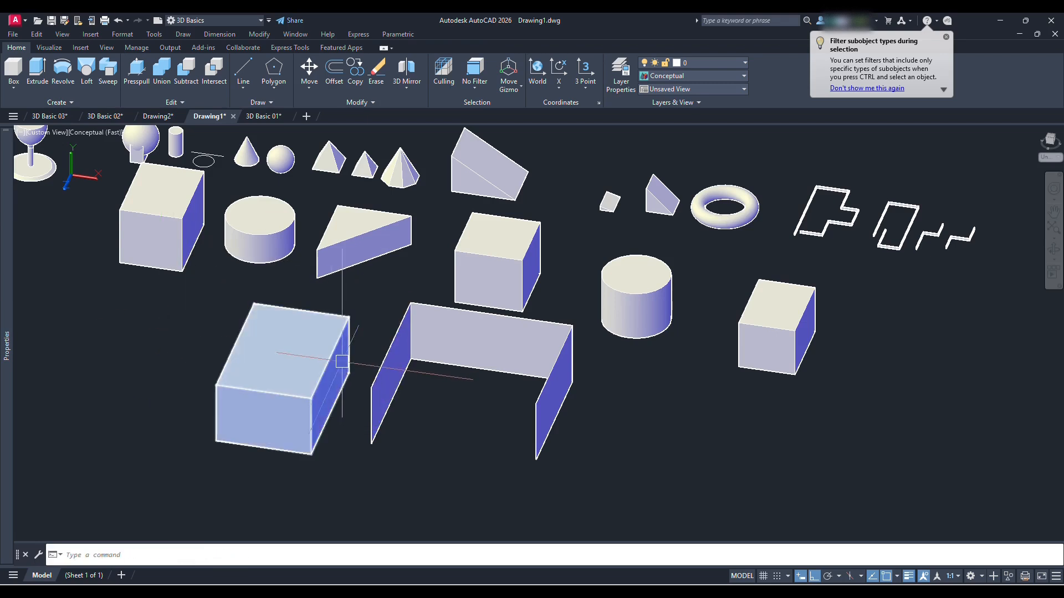
pyautogui.scroll(-3, 300, 363)
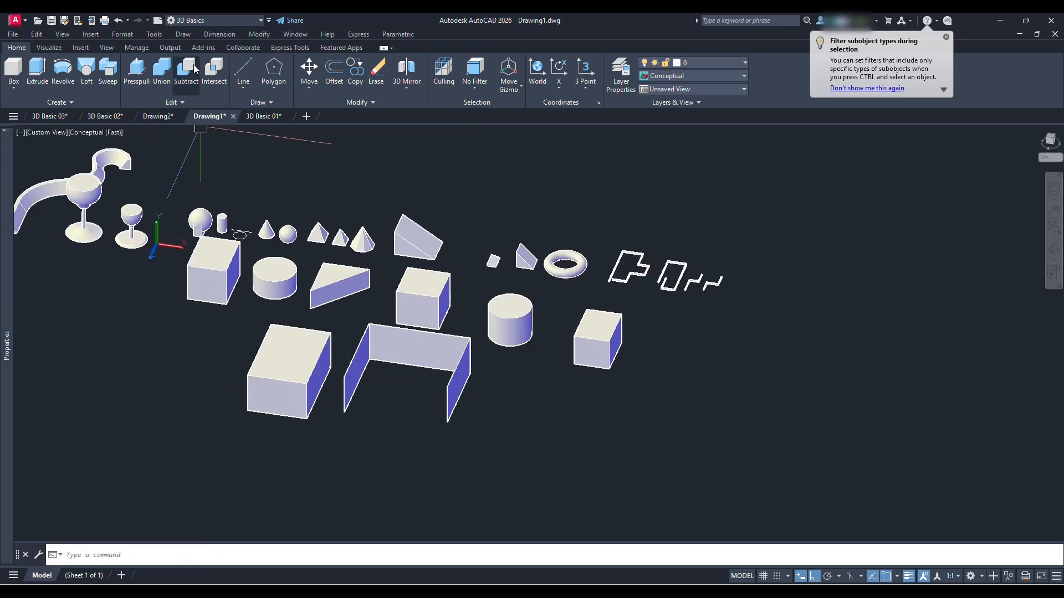
pyautogui.moveTo(281, 342); pyautogui.dragTo(388, 346, button='middle')
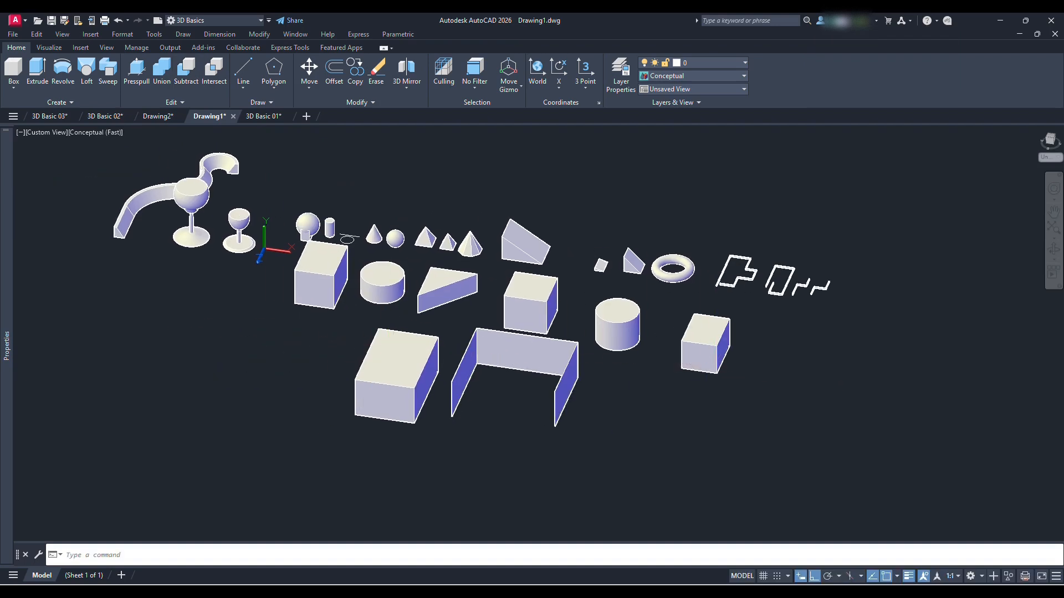
pyautogui.scroll(2, 729, 353)
pyautogui.moveTo(729, 353); pyautogui.dragTo(617, 352, button='middle')
pyautogui.write('c')
pyautogui.press('Return')
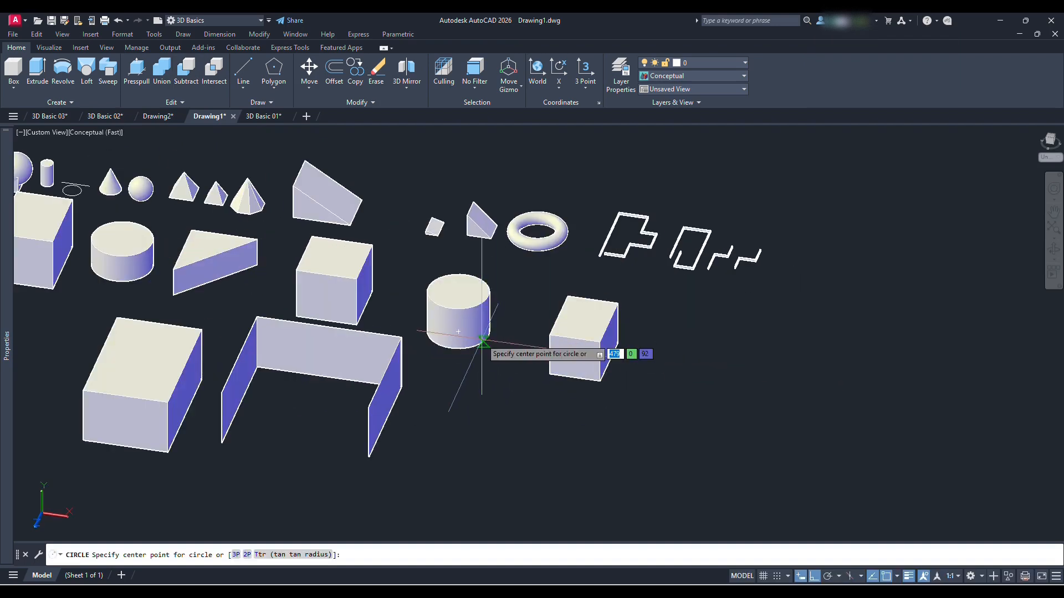
pyautogui.click(481, 343)
pyautogui.press('Escape')
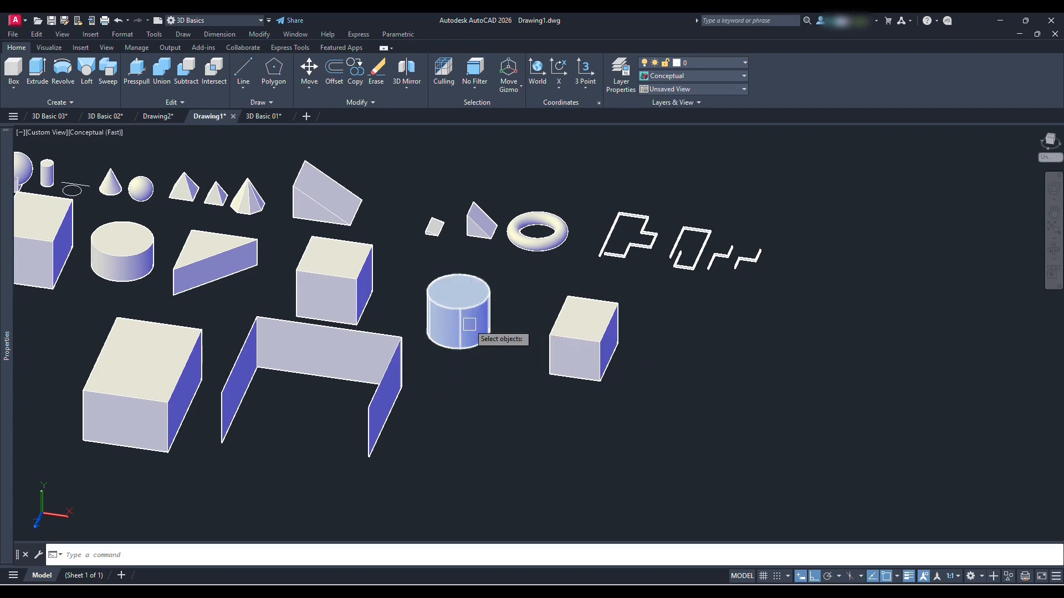
pyautogui.click(469, 324)
pyautogui.press('Return')
pyautogui.click(461, 306)
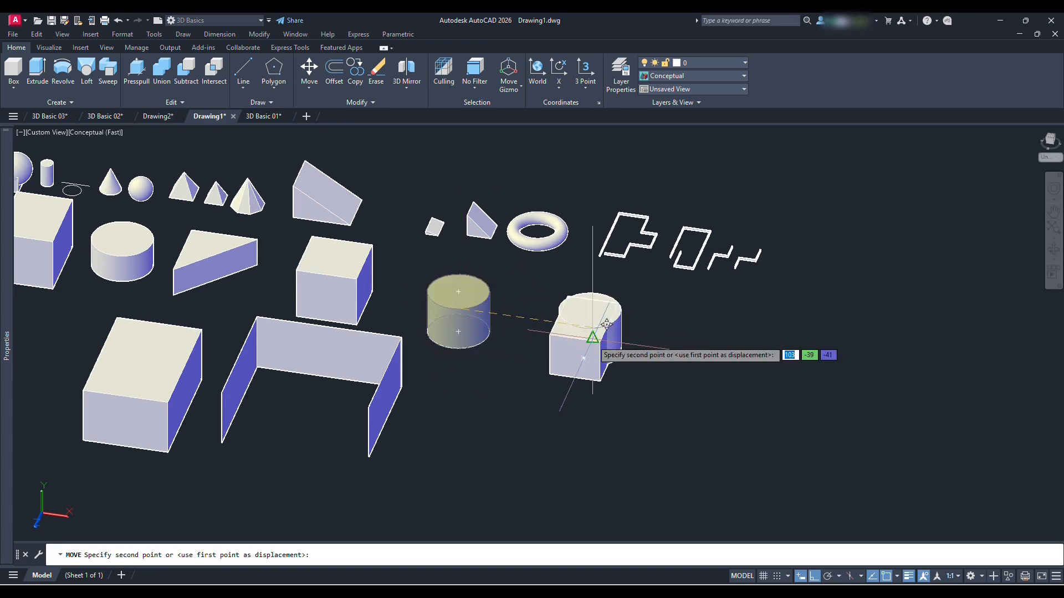
pyautogui.press('Escape')
# Switch to the Top view and draw a circle in the empty area beside the wine glasses and the curved polysolid
pyautogui.moveTo(672, 356); pyautogui.dragTo(482, 335, button='middle')
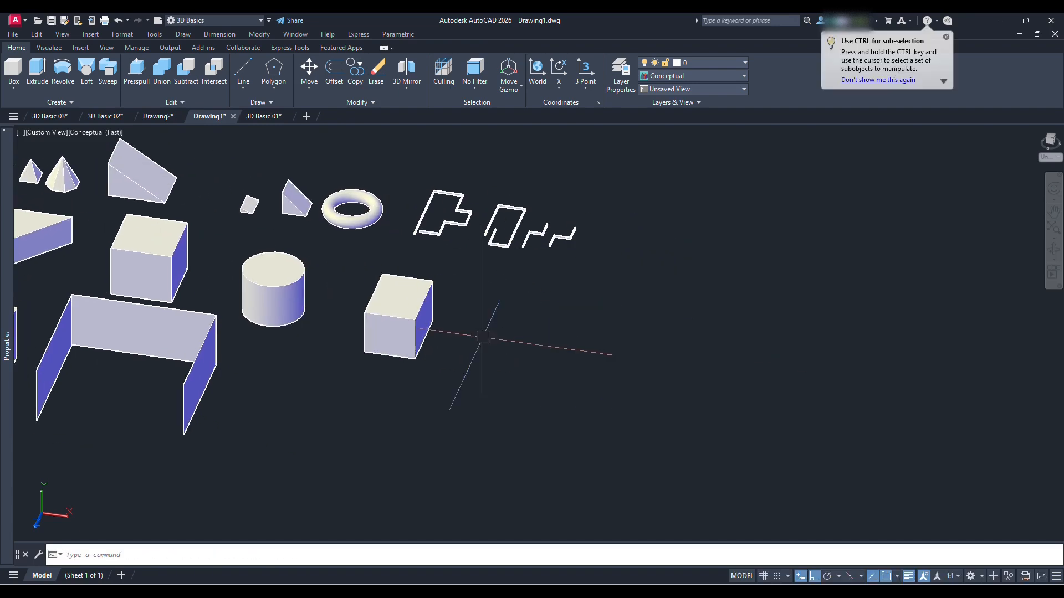
pyautogui.click(43, 133)
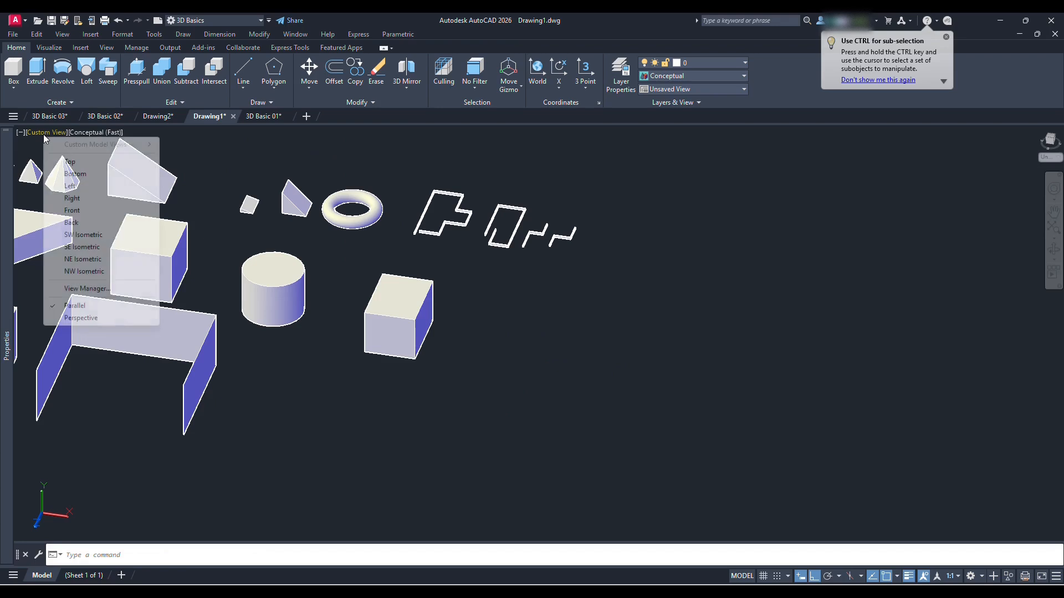
pyautogui.click(70, 162)
pyautogui.keyDown('shift'); pyautogui.moveTo(370, 366); pyautogui.dragTo(339, 290, button='middle'); pyautogui.keyUp('shift')
pyautogui.press('Return')
pyautogui.click(263, 317)
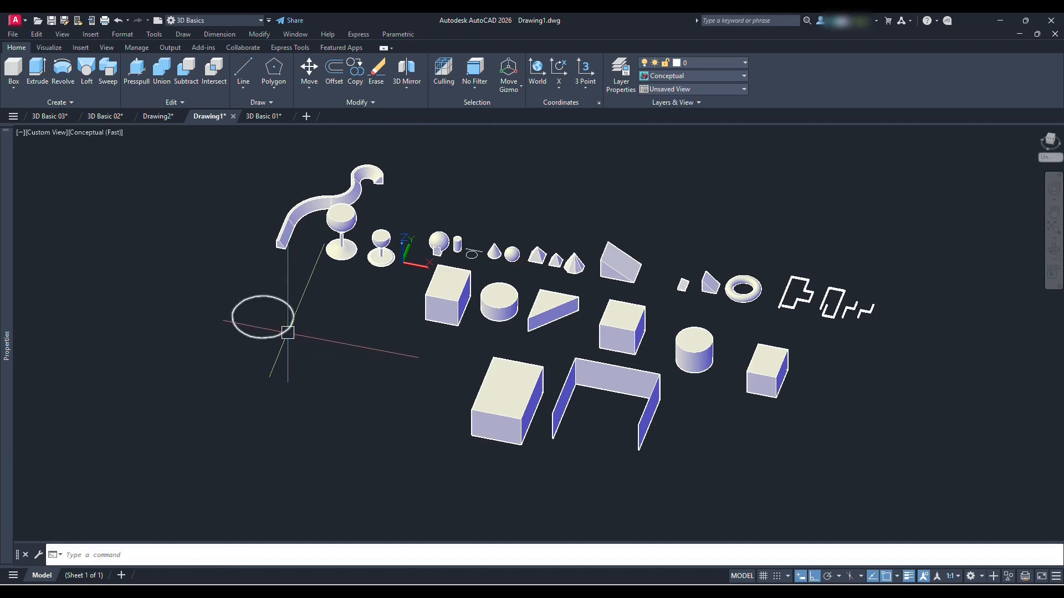
# Offset the circle to create a second, concentric circle
pyautogui.write('o')
pyautogui.press('Return')
pyautogui.scroll(2, 286, 324)
pyautogui.click(288, 317)
pyautogui.click(288, 316)
pyautogui.click(290, 313)
pyautogui.press('Return')
# Move the inner circle sideways, clear of the outer circle
pyautogui.write('s')
pyautogui.press('Return')
pyautogui.click(288, 313)
pyautogui.press('Return')
pyautogui.click(302, 391)
pyautogui.click(172, 373)
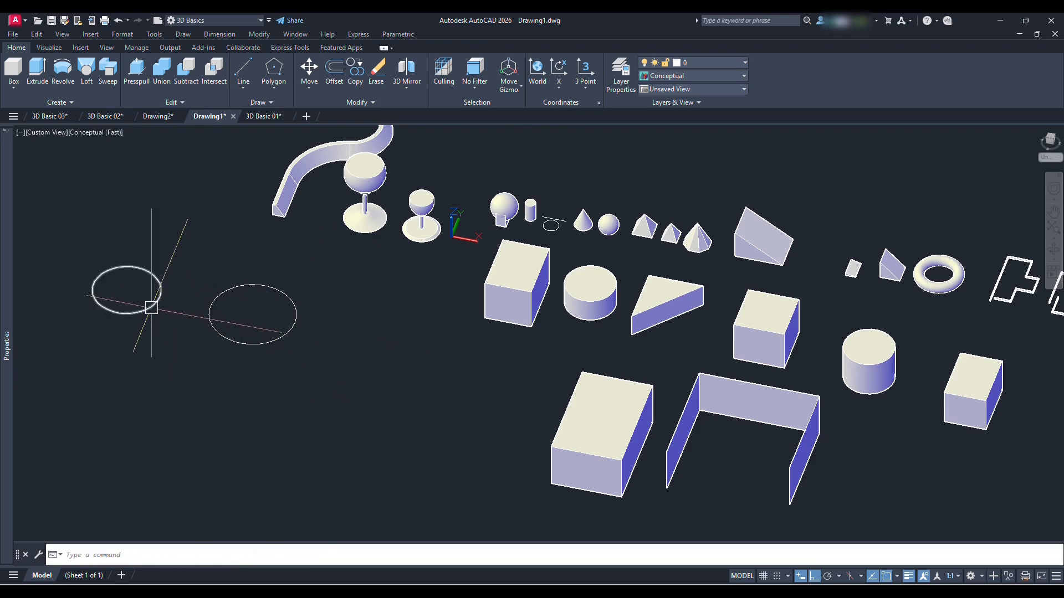
# Extrude the two circles together upward into cylinders of equal height
pyautogui.moveTo(151, 308); pyautogui.dragTo(222, 355, button='middle')
pyautogui.write('ext')
pyautogui.press('Return')
pyautogui.click(290, 347)
pyautogui.click(226, 328)
pyautogui.press('Return')
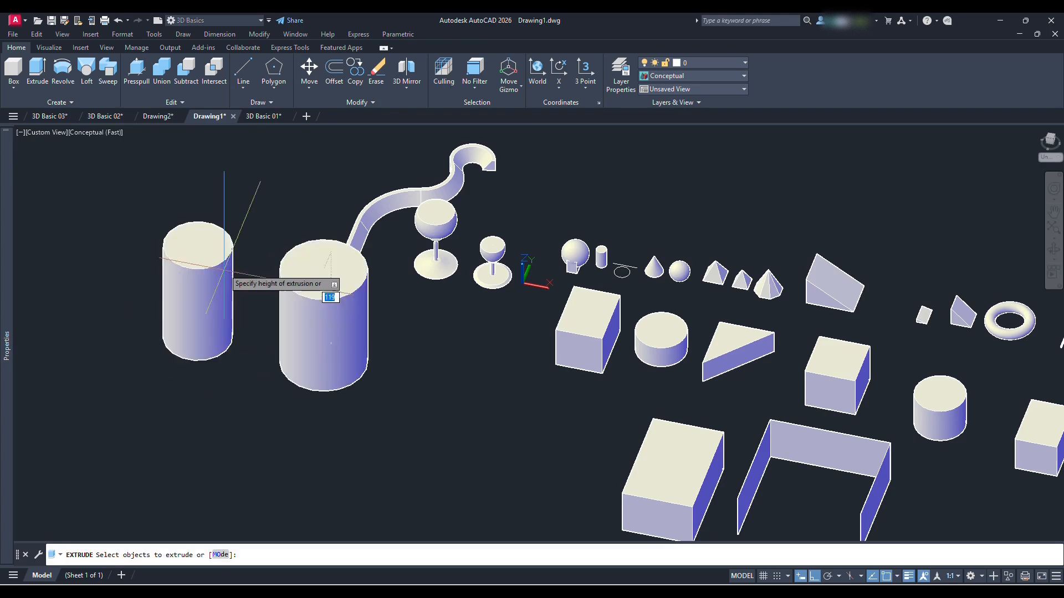
pyautogui.click(222, 289)
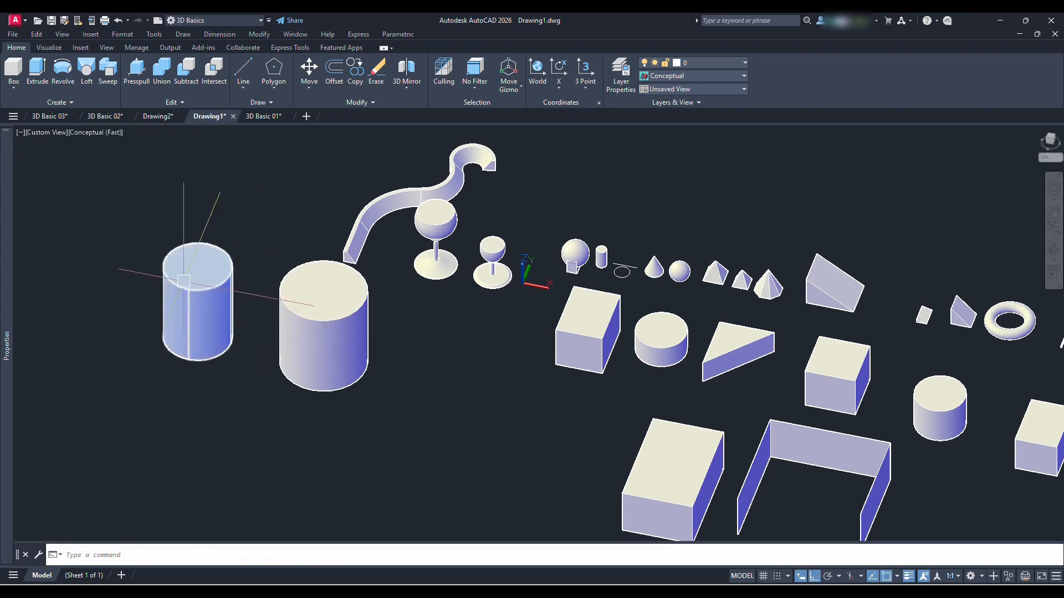
# Move the smaller cylinder by its base centre to the base centre of the larger cylinder
pyautogui.moveTo(224, 325); pyautogui.dragTo(207, 368, button='middle')
pyautogui.click(209, 375)
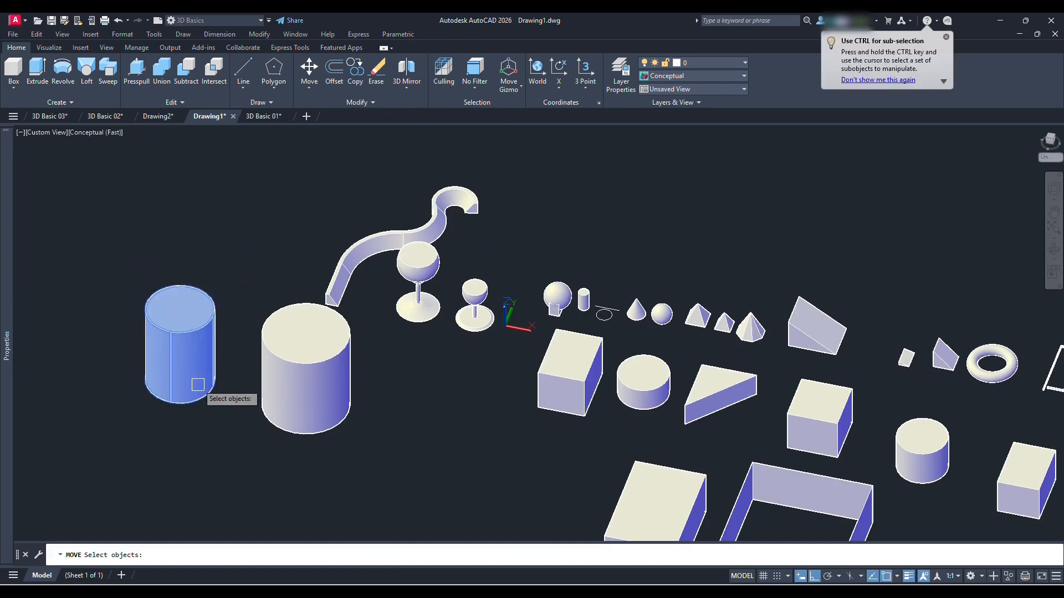
pyautogui.write('m')
pyautogui.press('Return')
pyautogui.click(179, 380)
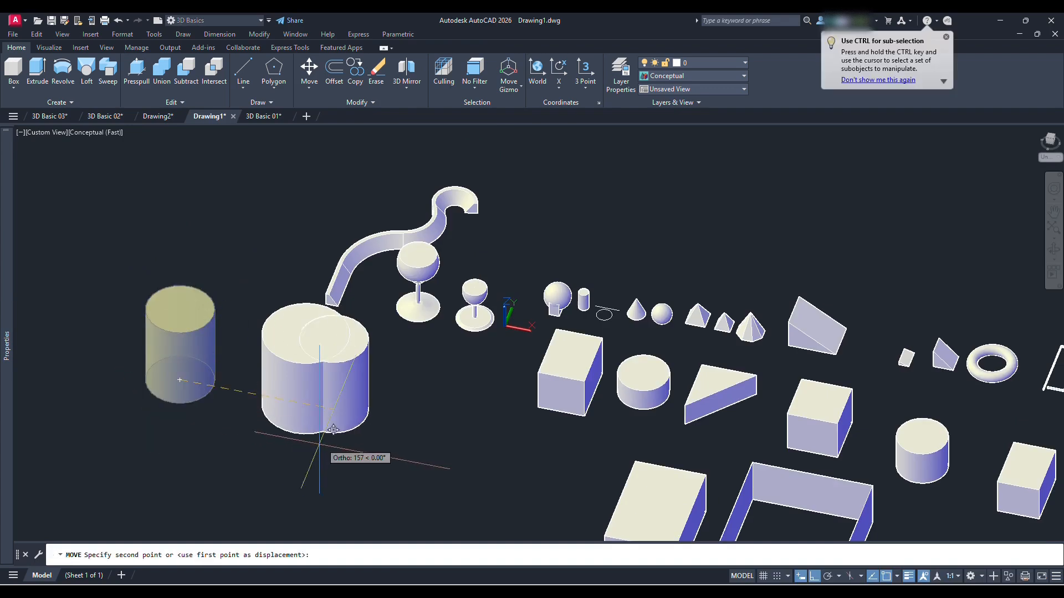
pyautogui.click(306, 404)
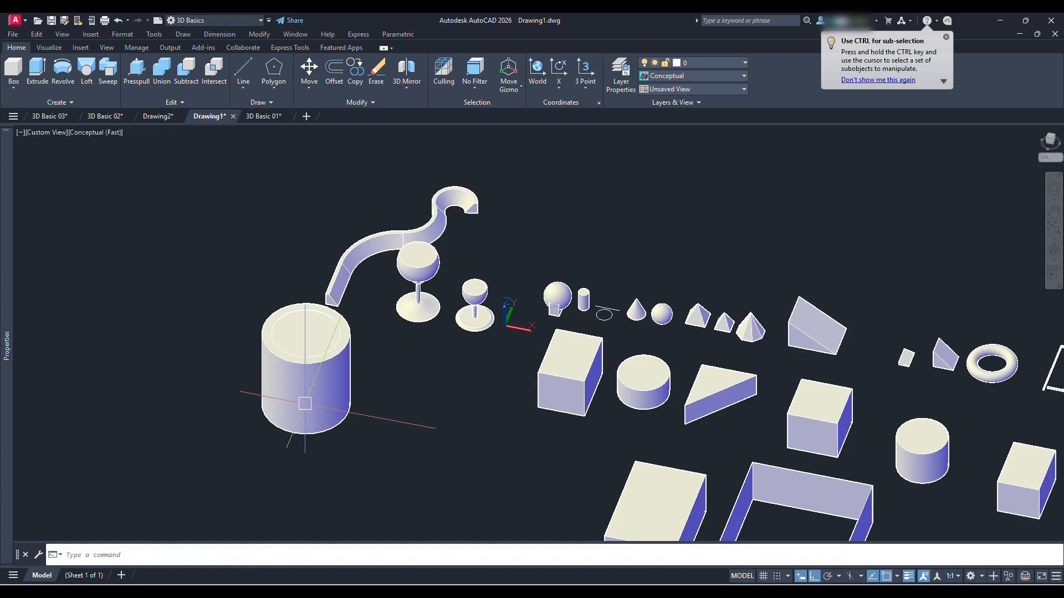
# Subtract the inner cylinder from the outer cylinder to form a hollow tube
pyautogui.moveTo(355, 358); pyautogui.dragTo(356, 399, button='middle')
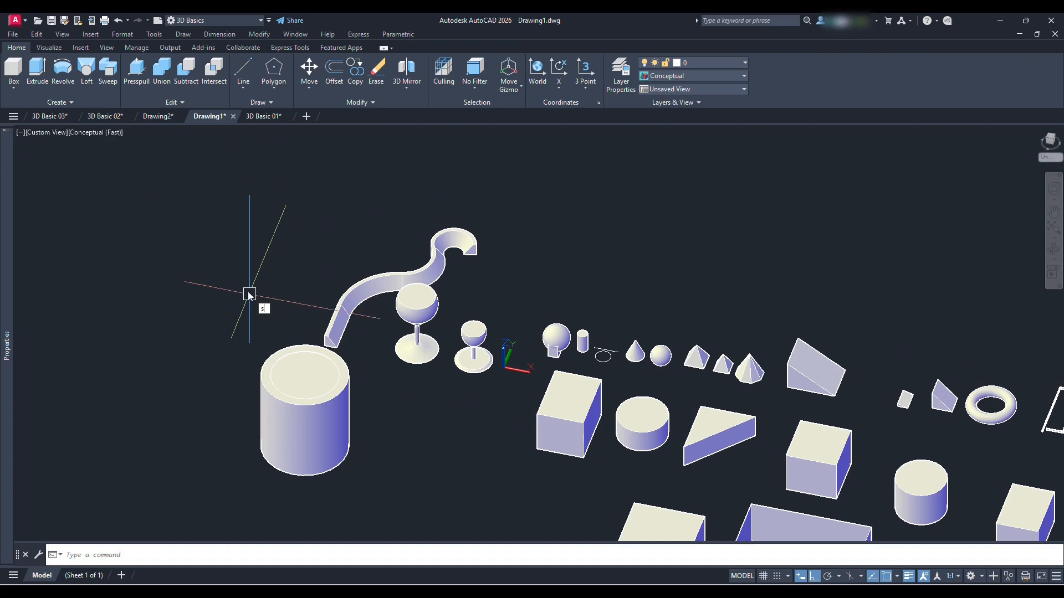
pyautogui.write('u')
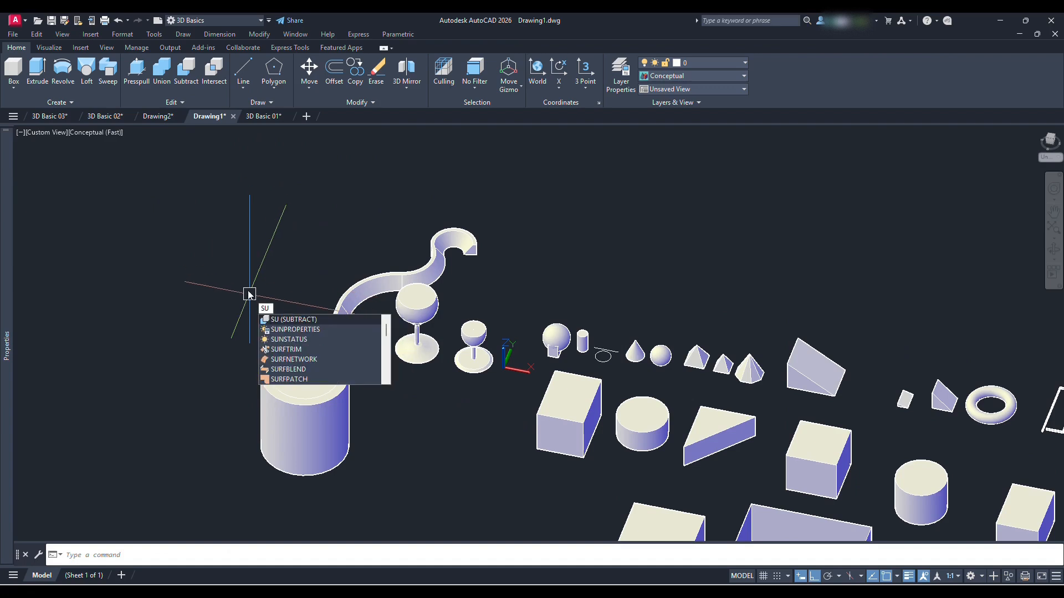
pyautogui.press('Return')
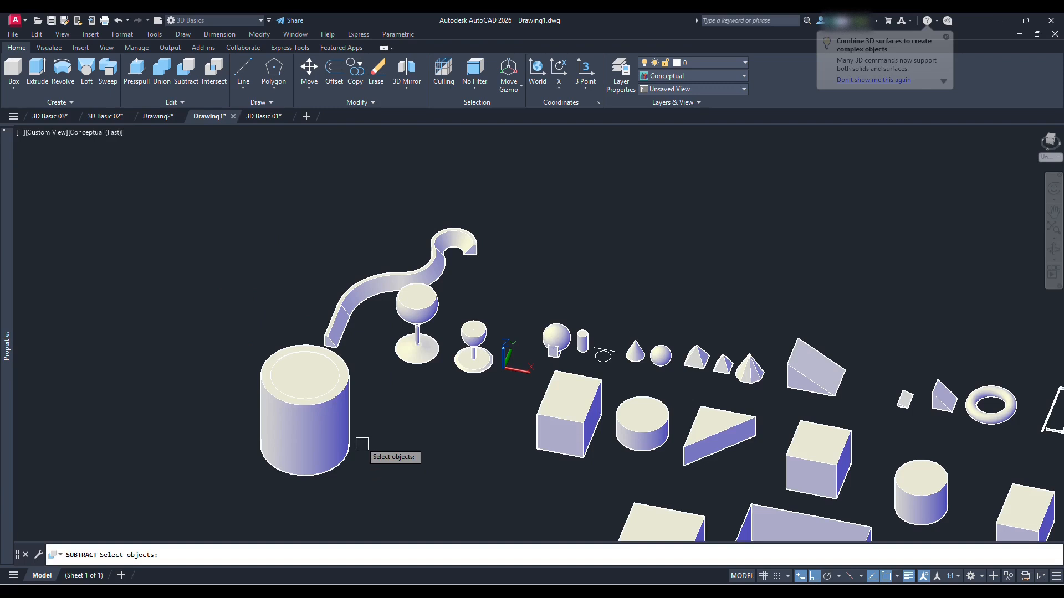
pyautogui.scroll(2, 351, 382)
pyautogui.click(348, 366)
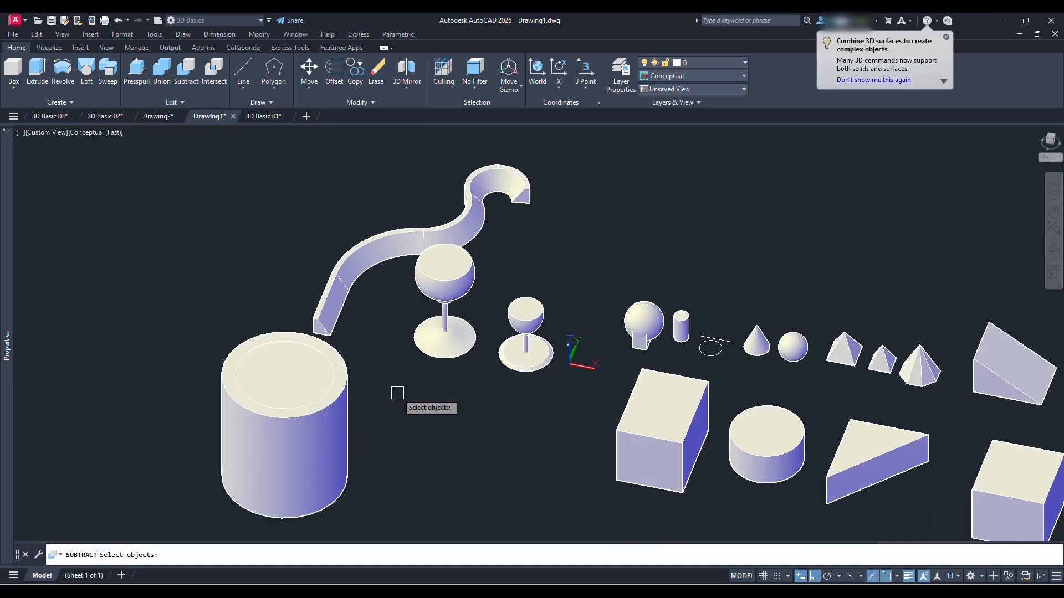
pyautogui.click(326, 362)
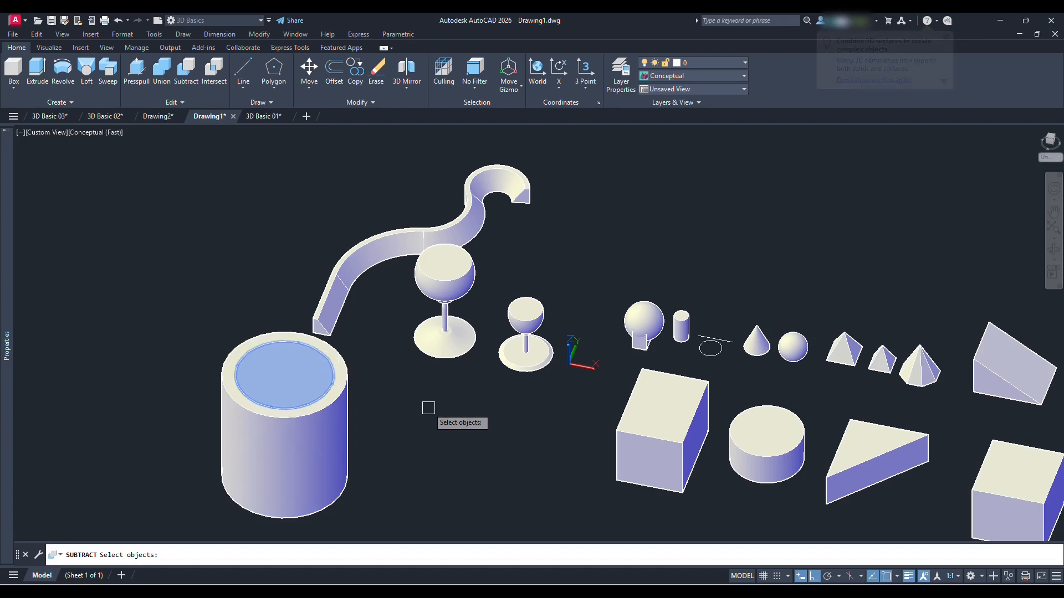
pyautogui.press('Return')
# Examine the hollow cylinder from different viewing angles
pyautogui.keyDown('shift'); pyautogui.moveTo(337, 396); pyautogui.dragTo(410, 432, button='middle'); pyautogui.keyUp('shift')
pyautogui.scroll(-3, 410, 432)
pyautogui.moveTo(399, 502); pyautogui.dragTo(382, 332, button='middle')
pyautogui.scroll(2, 382, 332)
pyautogui.keyDown('shift'); pyautogui.moveTo(405, 391); pyautogui.dragTo(434, 387, button='middle'); pyautogui.keyUp('shift')
pyautogui.scroll(2, 433, 301)
# Move the small sphere beside the cone by its centre onto the front top corner of the large box
pyautogui.moveTo(770, 257); pyautogui.dragTo(428, 254, button='middle')
pyautogui.moveTo(451, 188); pyautogui.dragTo(488, 256, button='middle')
pyautogui.scroll(2, 487, 257)
pyautogui.write('m')
pyautogui.press('Return')
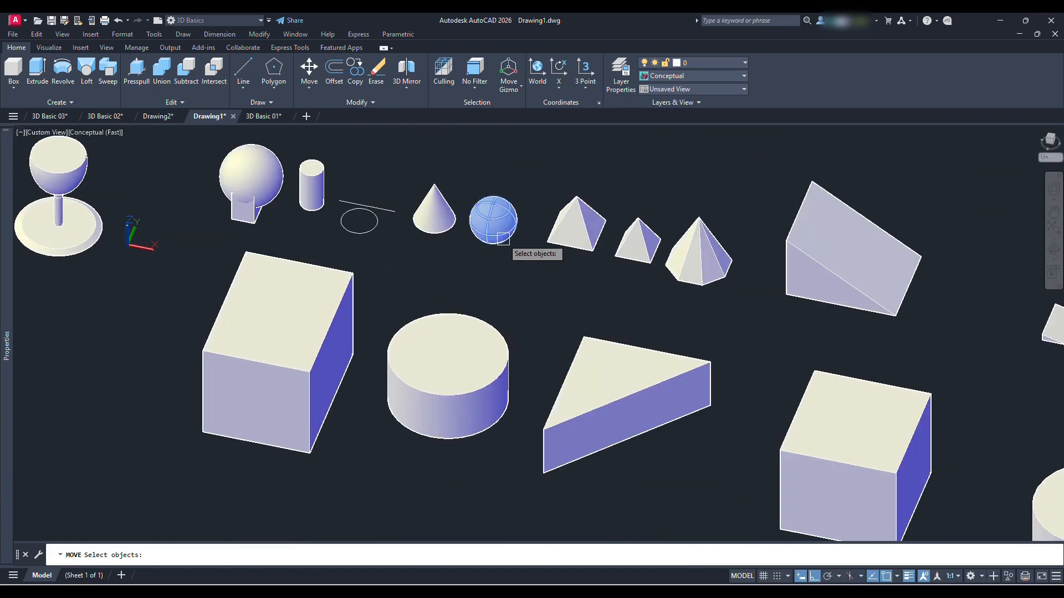
pyautogui.click(502, 238)
pyautogui.press('Return')
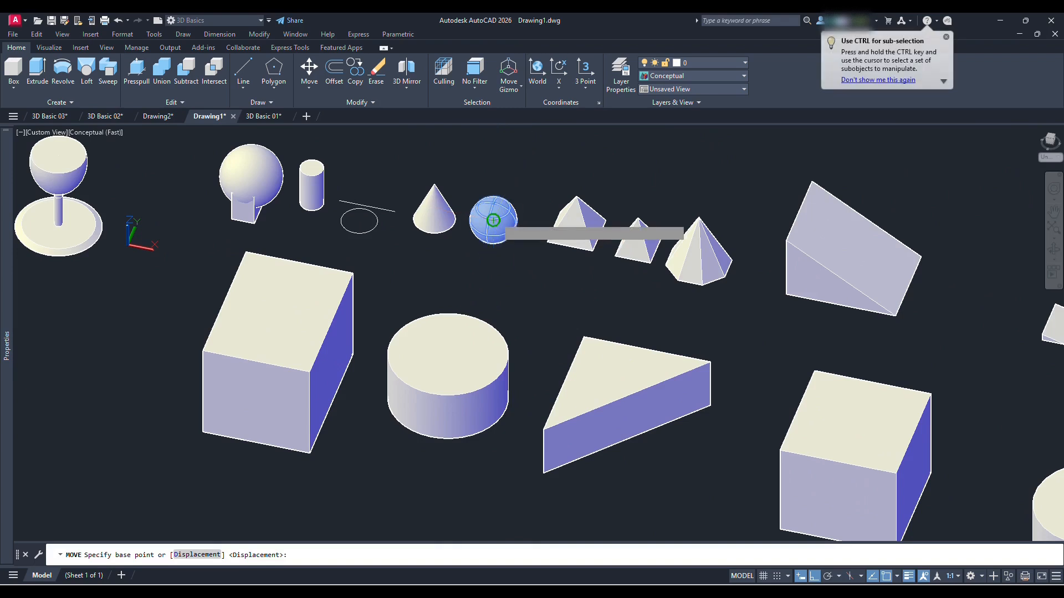
pyautogui.click(493, 220)
pyautogui.click(304, 371)
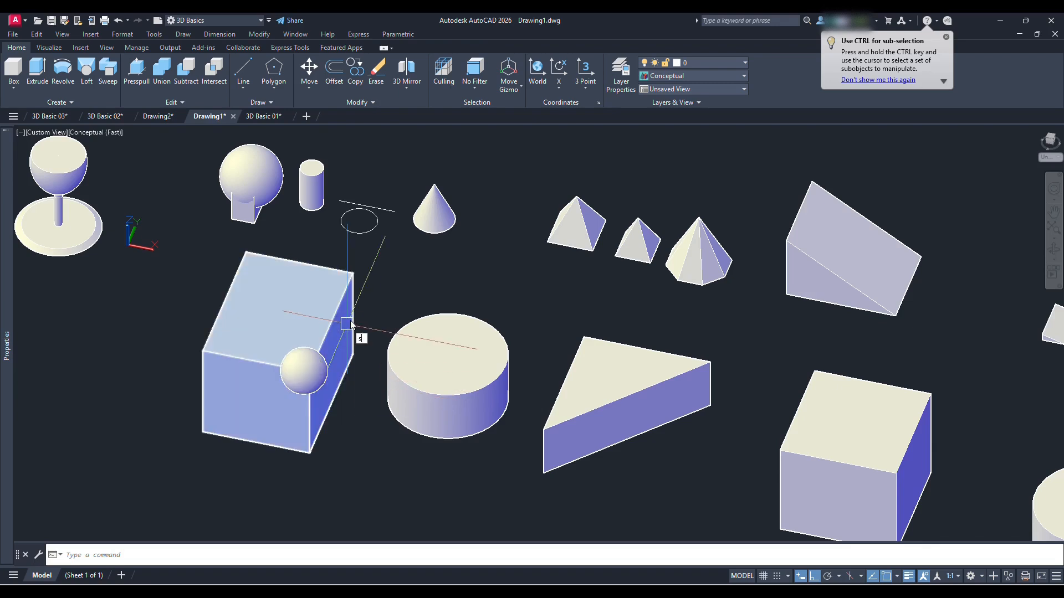
# Subtract the sphere from the large box to cut a spherical notch in its corner
pyautogui.write('s')
pyautogui.press('Return')
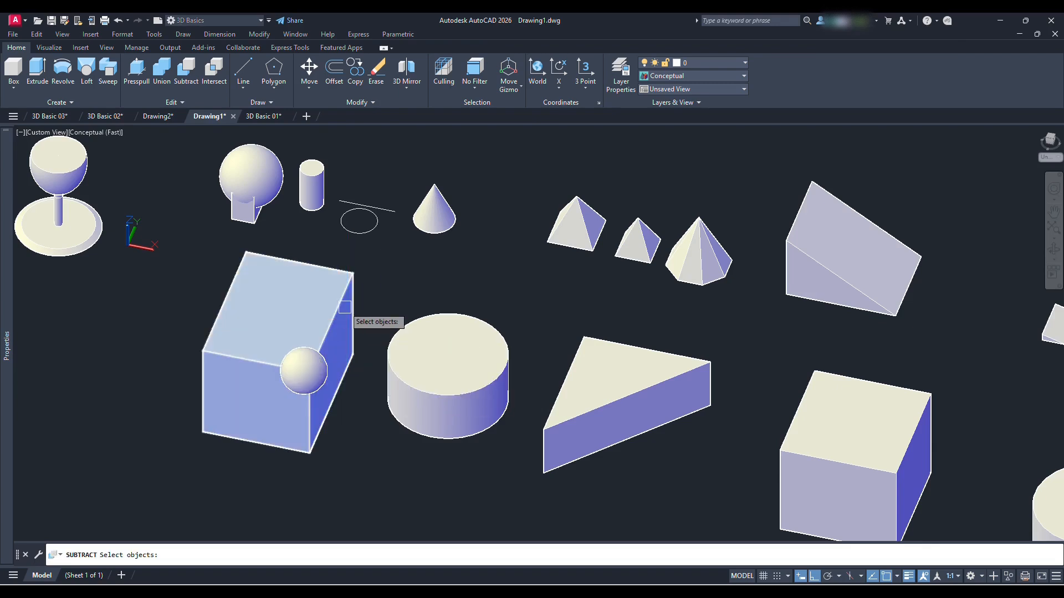
pyautogui.click(355, 301)
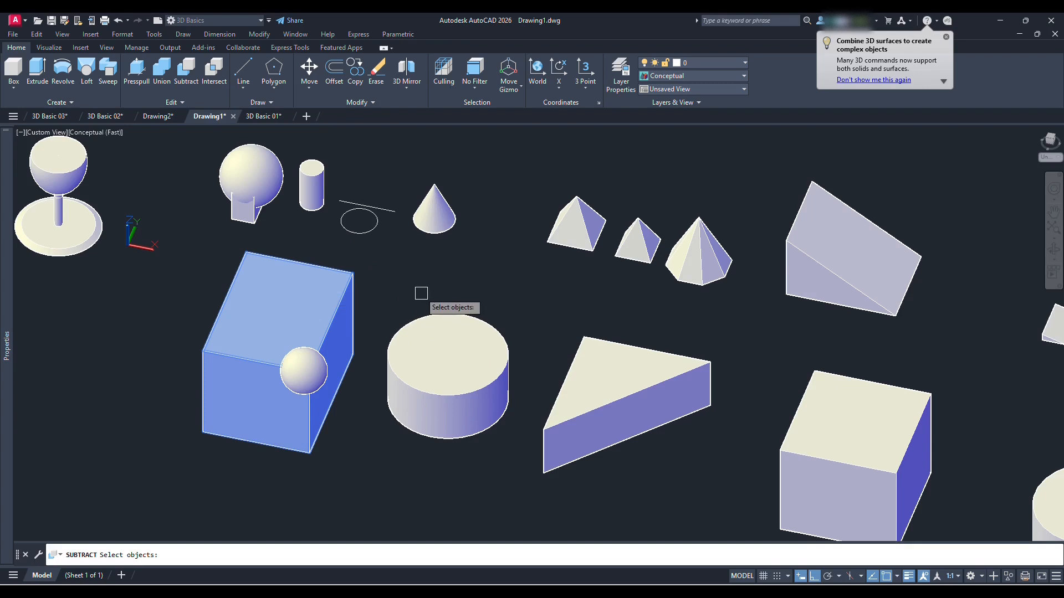
pyautogui.press('Return')
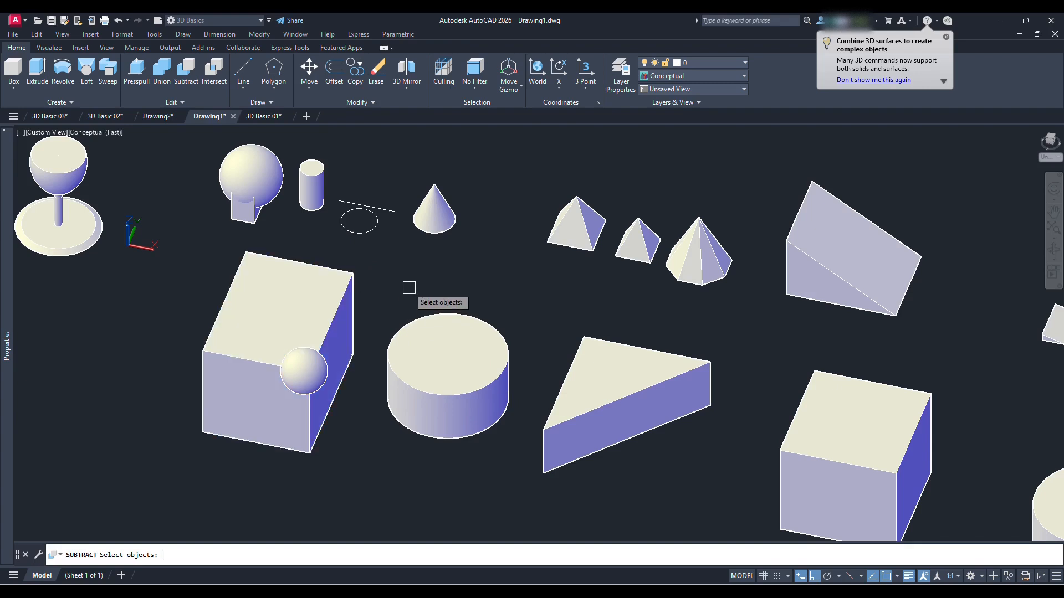
pyautogui.click(315, 366)
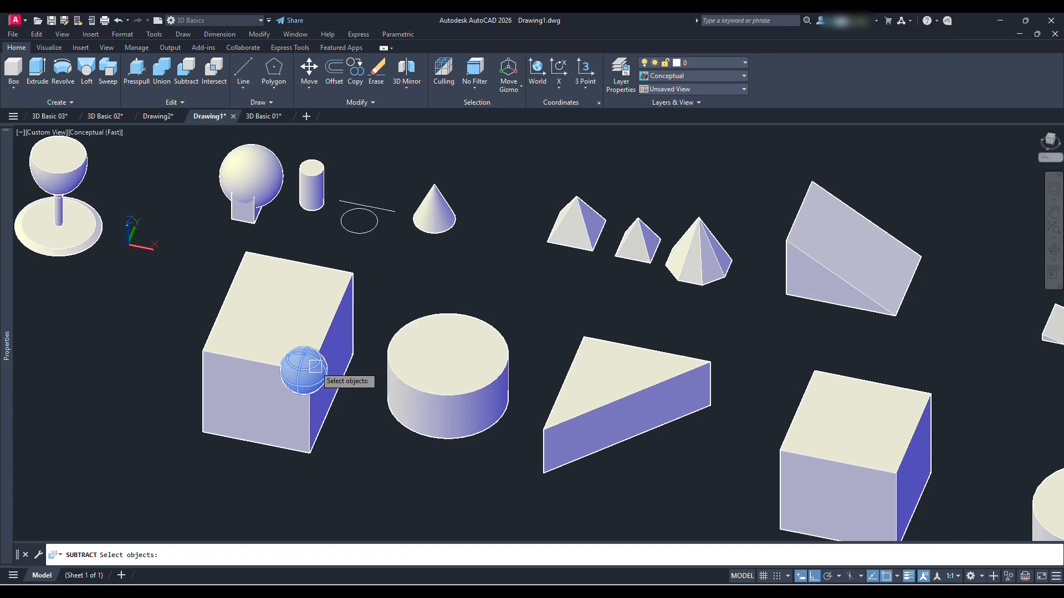
pyautogui.press('Return')
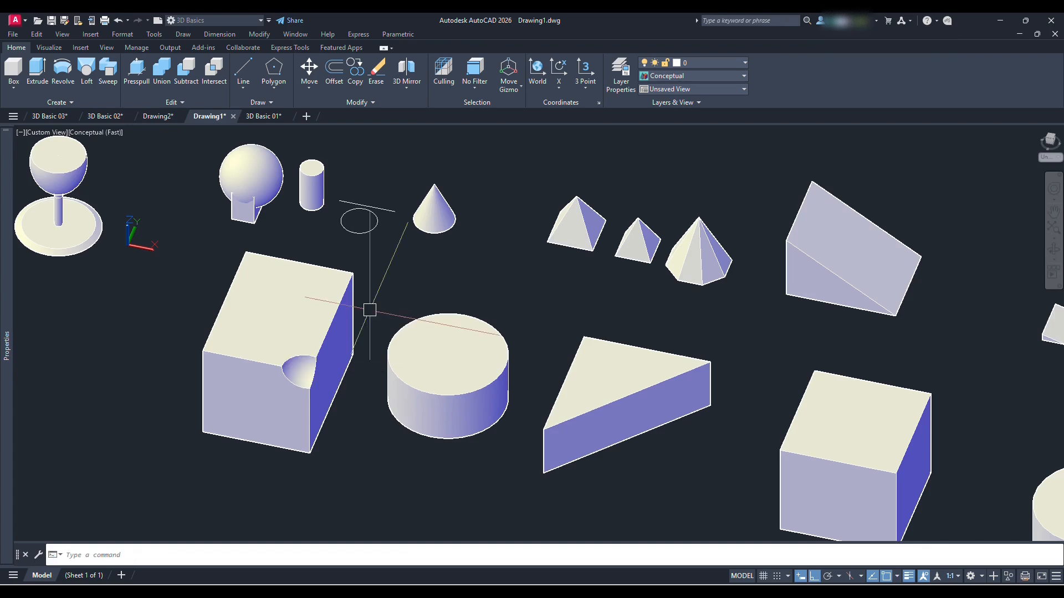
# Examine the spherical notch in the box corner from different viewing angles
pyautogui.scroll(3, 296, 404)
pyautogui.scroll(-4, 388, 388)
pyautogui.keyDown('shift'); pyautogui.moveTo(387, 404); pyautogui.dragTo(526, 366, button='middle'); pyautogui.keyUp('shift')
pyautogui.moveTo(640, 385); pyautogui.dragTo(511, 376, button='middle')
pyautogui.keyDown('shift'); pyautogui.moveTo(554, 380); pyautogui.dragTo(462, 291, button='middle'); pyautogui.keyUp('shift')
pyautogui.scroll(-4, 458, 358)
pyautogui.scroll(3, 312, 220)
pyautogui.moveTo(370, 231); pyautogui.dragTo(411, 287, button='middle')
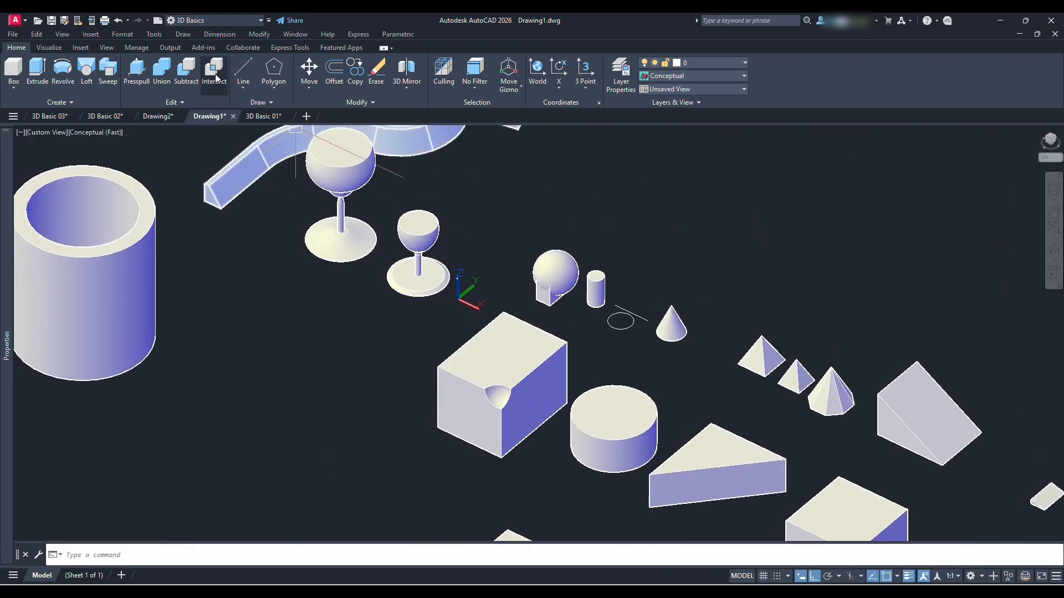
# Use Stretch to relocate the cylinder beside the small box, placing its top centre at the box's front top corner
pyautogui.scroll(-2, 291, 152)
pyautogui.moveTo(527, 363); pyautogui.dragTo(430, 281, button='middle')
pyautogui.moveTo(651, 396); pyautogui.dragTo(554, 375, button='middle')
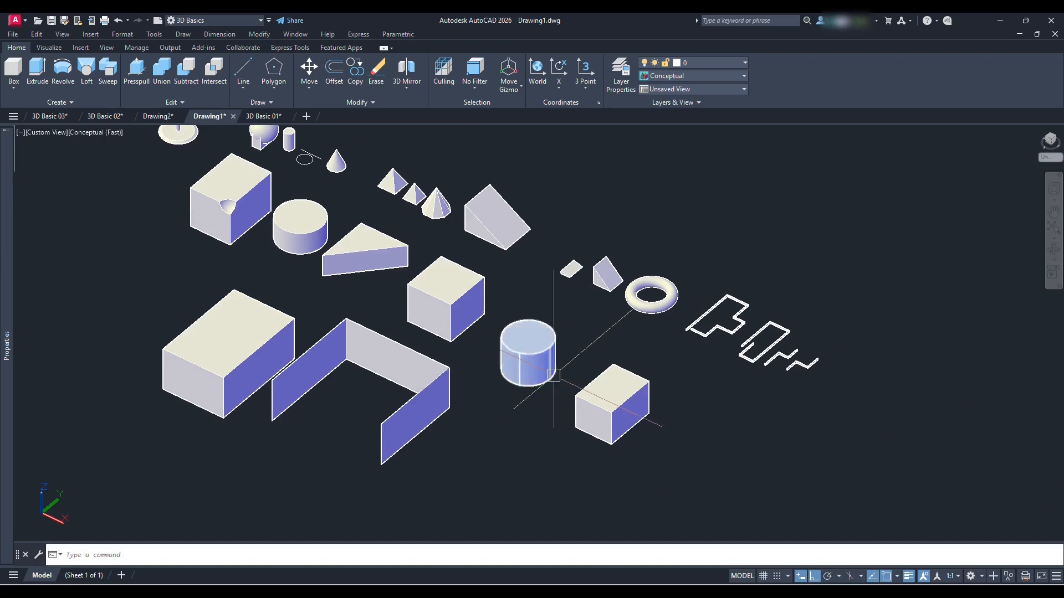
pyautogui.scroll(2, 585, 372)
pyautogui.write('s')
pyautogui.press('Return')
pyautogui.click(539, 368)
pyautogui.press('Return')
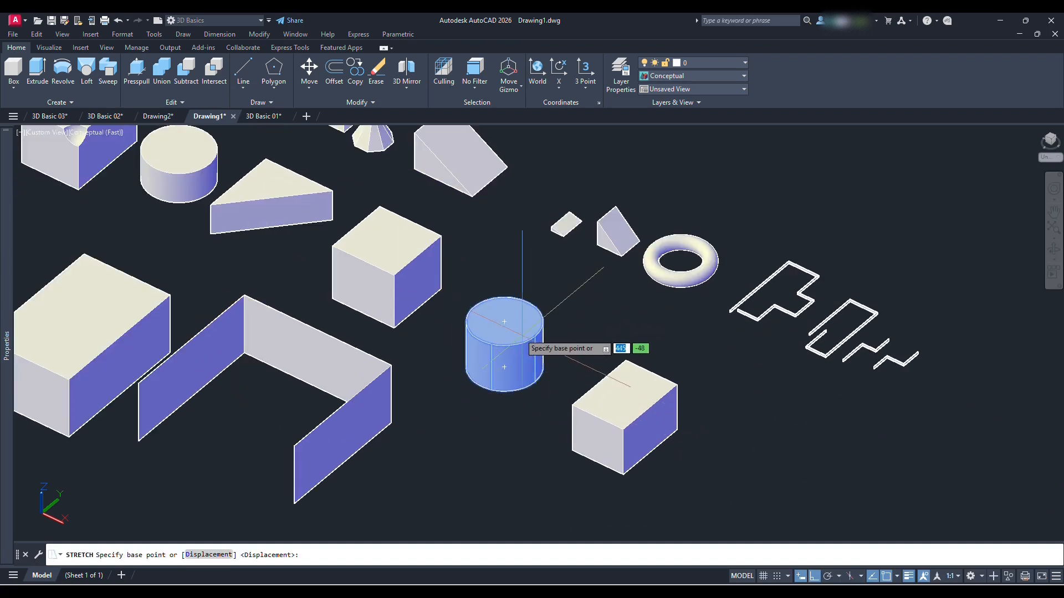
pyautogui.click(504, 321)
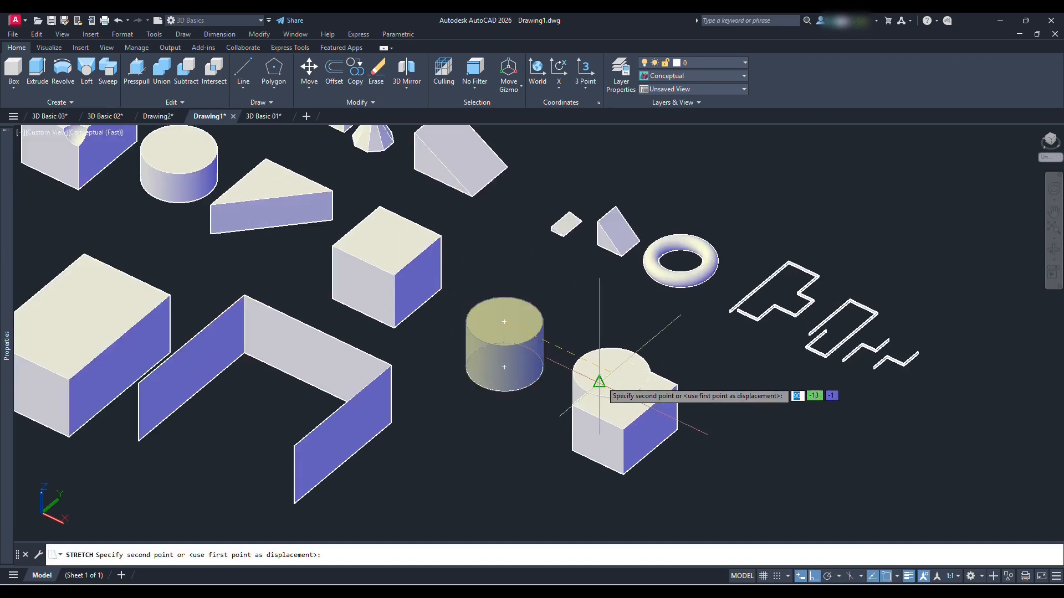
pyautogui.click(625, 440)
# Intersect the small box and the overlapping cylinder to keep only their common volume
pyautogui.scroll(-2, 687, 407)
pyautogui.moveTo(688, 407); pyautogui.dragTo(610, 366, button='middle')
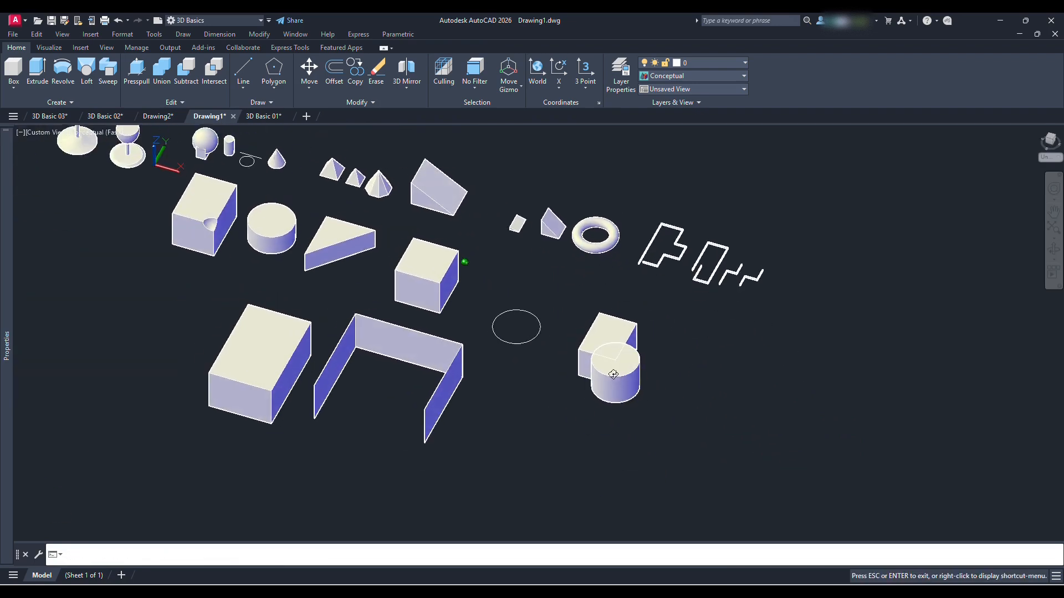
pyautogui.click(215, 74)
pyautogui.scroll(3, 603, 346)
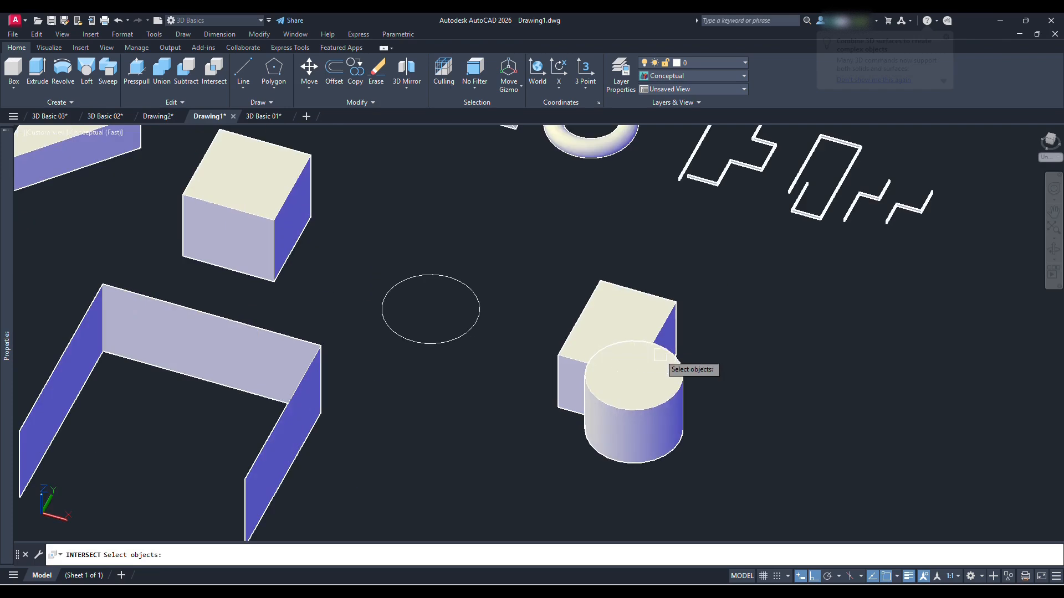
pyautogui.click(660, 356)
pyautogui.click(671, 313)
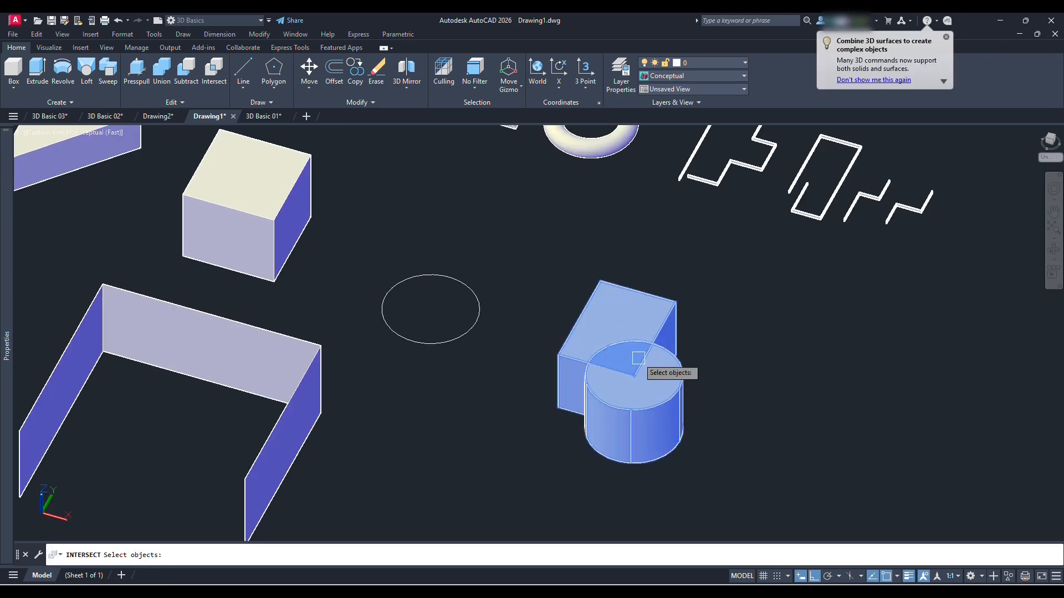
pyautogui.press('Return')
pyautogui.keyDown('shift'); pyautogui.moveTo(665, 357); pyautogui.dragTo(623, 405, button='middle'); pyautogui.keyUp('shift')
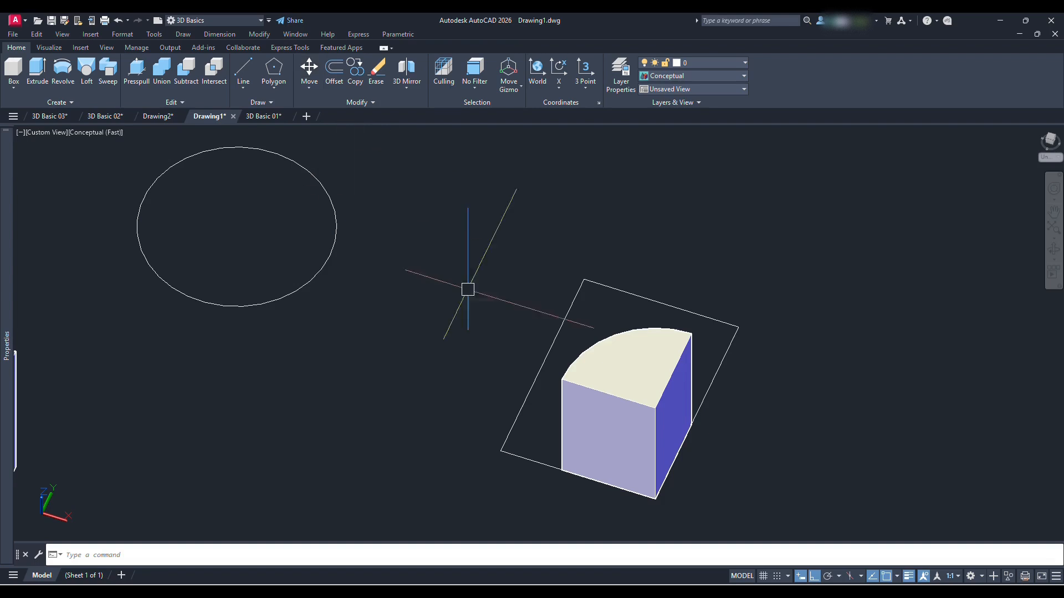
# 3D Mirror the large box beside the polysolid walls across a diagonal plane set by three of its corners, keeping the source object
pyautogui.scroll(-5, 439, 273)
pyautogui.scroll(-2, 445, 253)
pyautogui.moveTo(445, 252)
pyautogui.mouseDown(button='middle')
pyautogui.moveTo(560, 317)
pyautogui.moveTo(532, 284)
pyautogui.moveTo(509, 314)
pyautogui.mouseUp(button='middle')
pyautogui.scroll(-2, 559, 317)
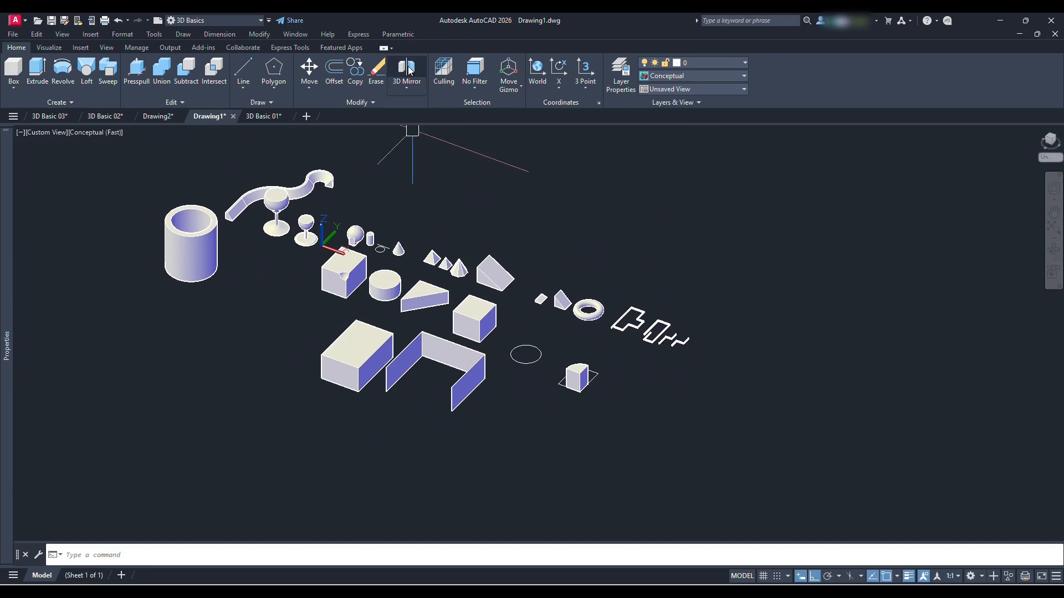
pyautogui.scroll(6, 357, 368)
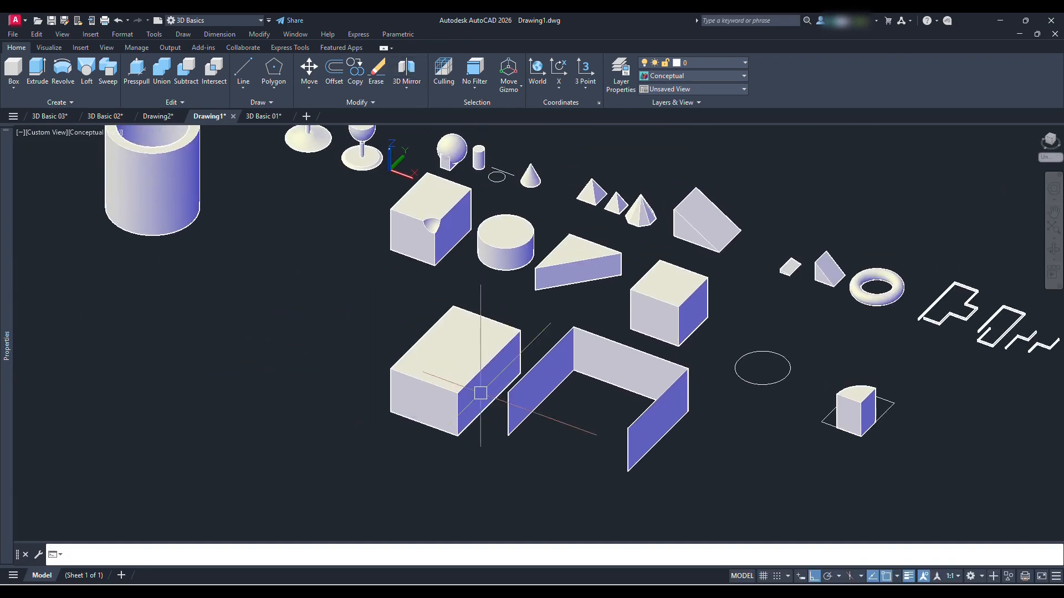
pyautogui.moveTo(497, 342); pyautogui.dragTo(488, 343, button='middle')
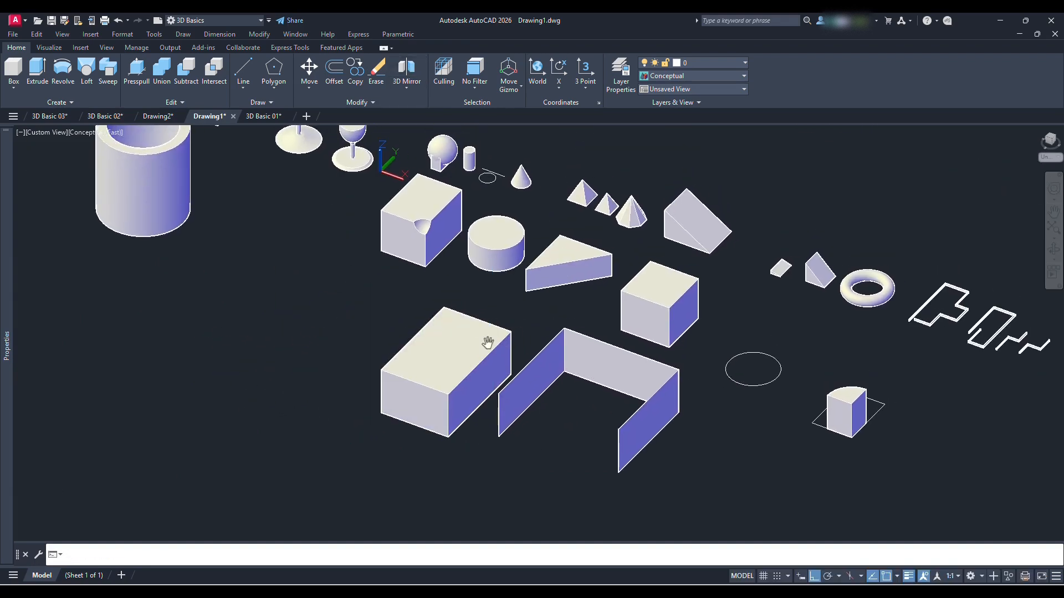
pyautogui.click(407, 69)
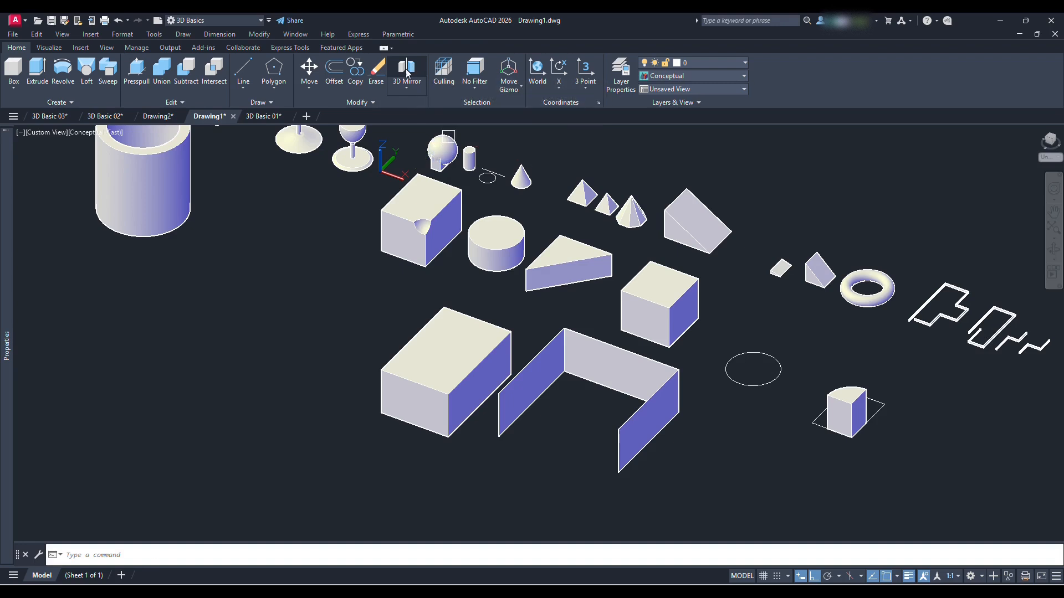
pyautogui.click(416, 425)
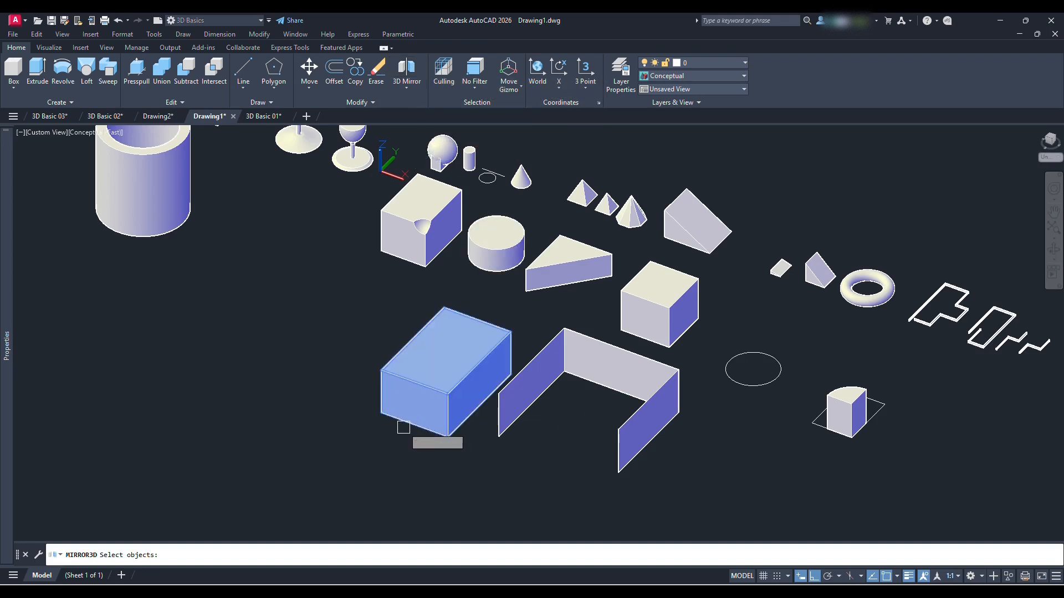
pyautogui.press('Return')
pyautogui.click(381, 412)
pyautogui.scroll(2, 442, 404)
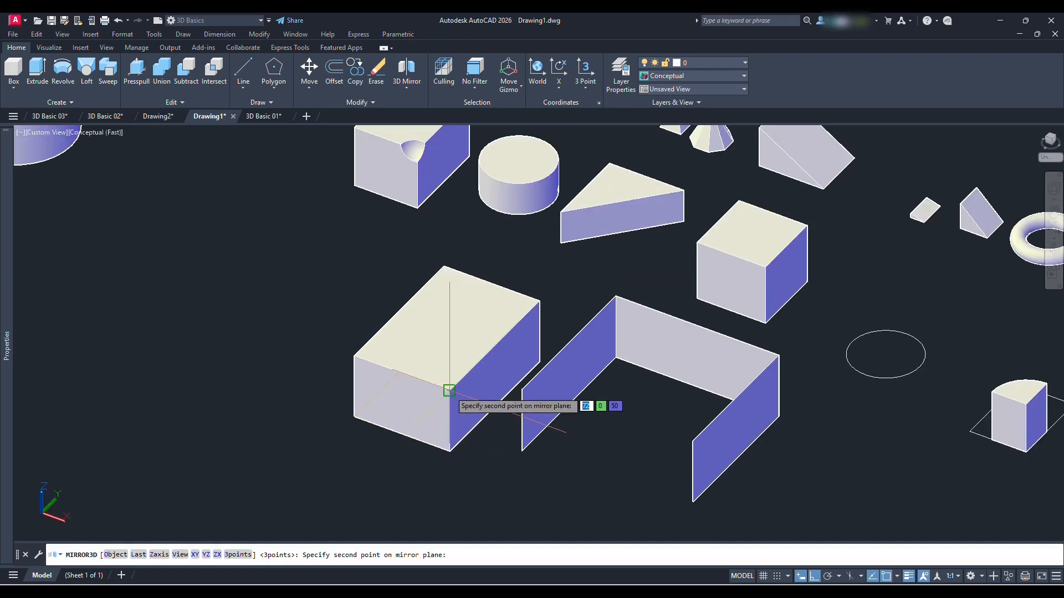
pyautogui.click(449, 391)
pyautogui.click(564, 299)
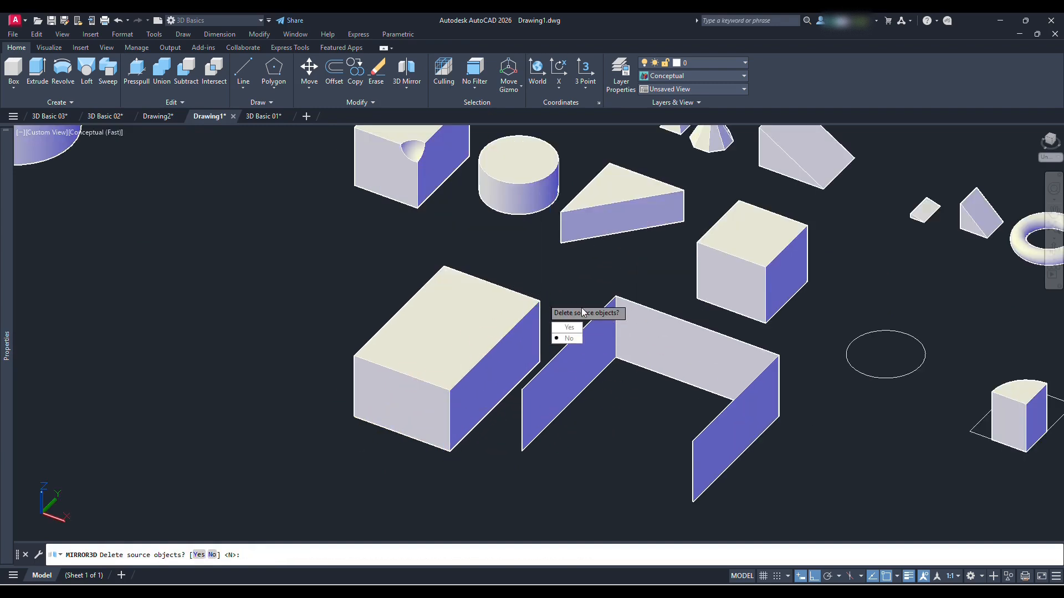
pyautogui.click(568, 328)
pyautogui.scroll(-2, 558, 283)
pyautogui.keyDown('shift'); pyautogui.moveTo(469, 360); pyautogui.dragTo(641, 352, button='middle'); pyautogui.keyUp('shift')
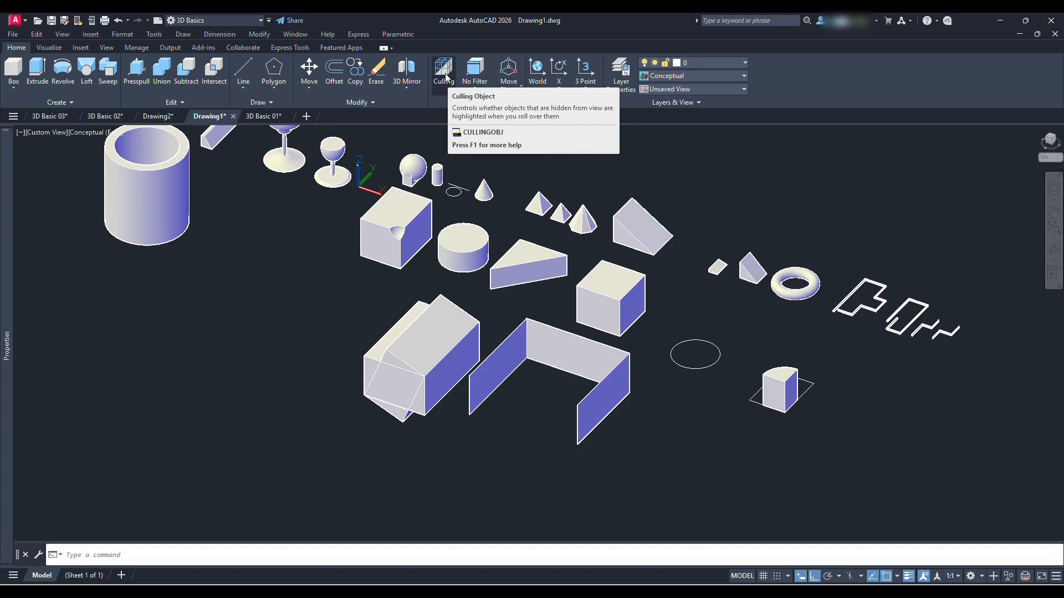
# Draw a rectangle in the empty area in front of the hollow cylinder and a smaller rectangle inside it sharing one corner
pyautogui.moveTo(255, 273); pyautogui.dragTo(453, 323, button='middle')
pyautogui.write('rec')
pyautogui.press('Return')
pyautogui.click(389, 392)
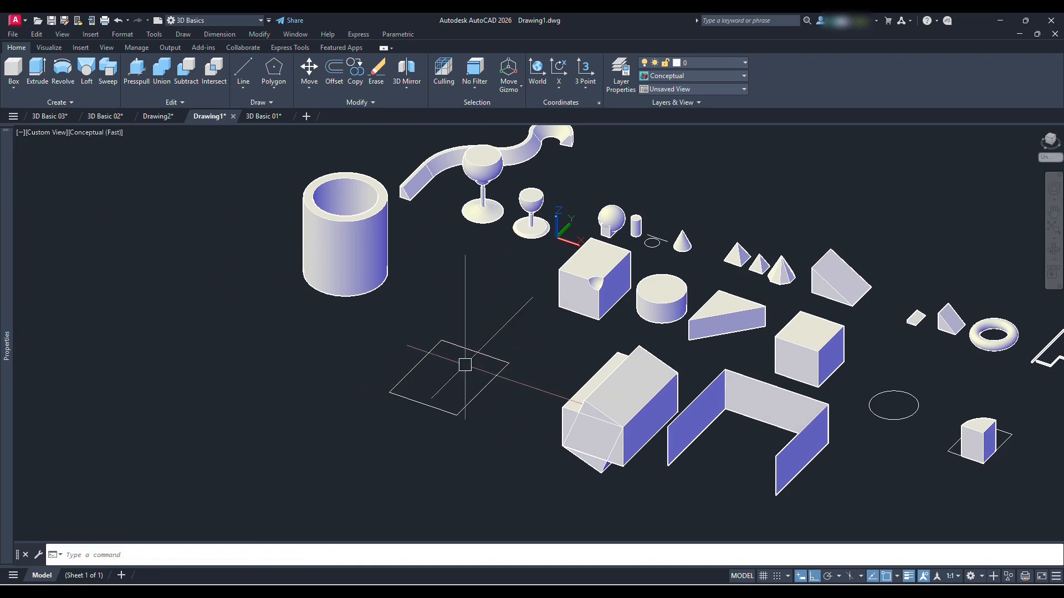
pyautogui.scroll(3, 447, 379)
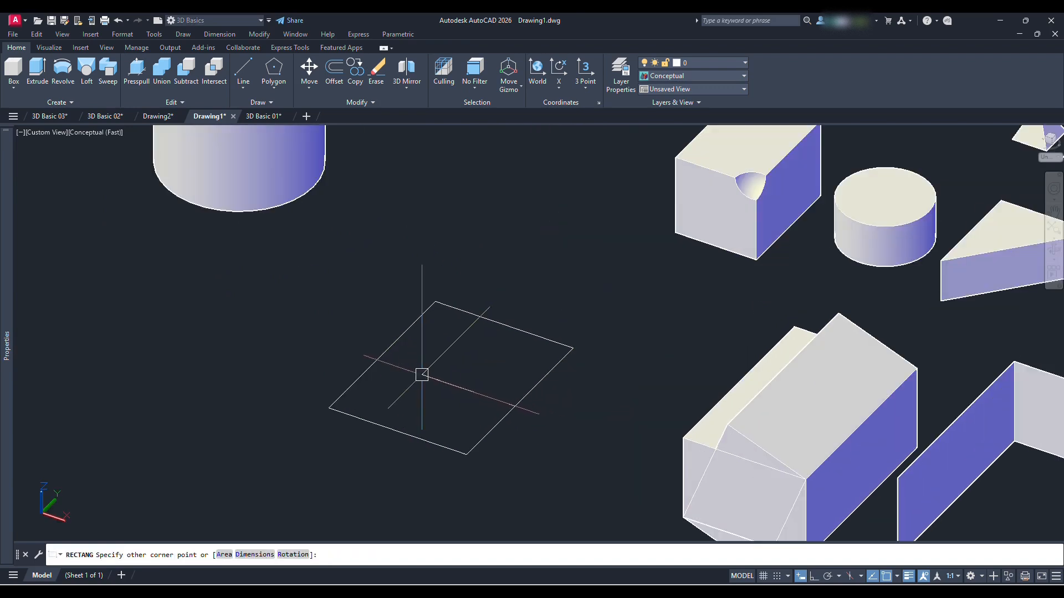
pyautogui.click(421, 375)
# Extrude the outer and inner rectangles together upward to the same height
pyautogui.write('ext')
pyautogui.press('Return')
pyautogui.click(471, 332)
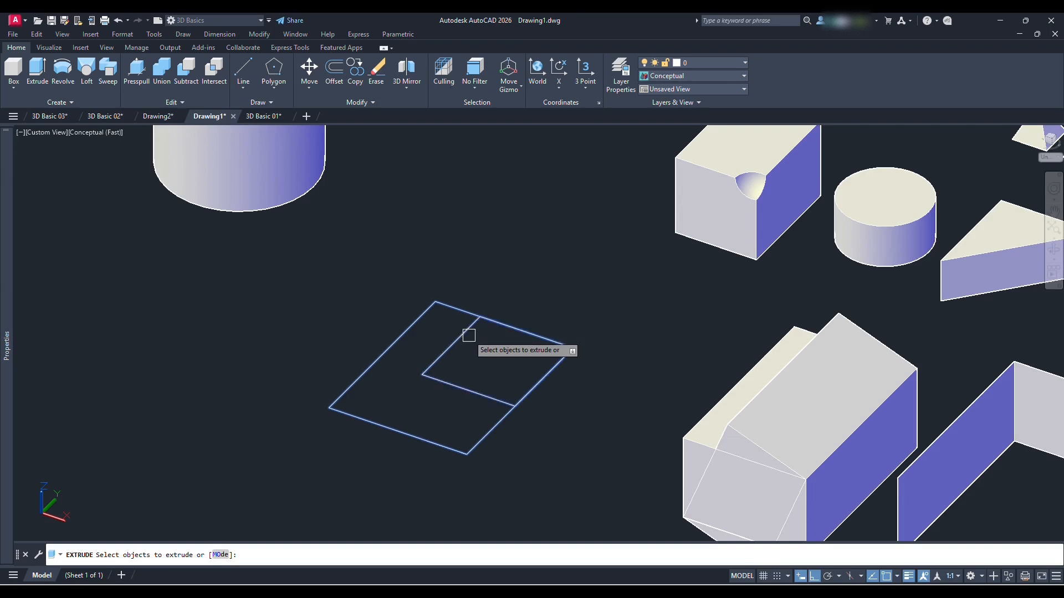
pyautogui.press('Return')
pyautogui.click(493, 268)
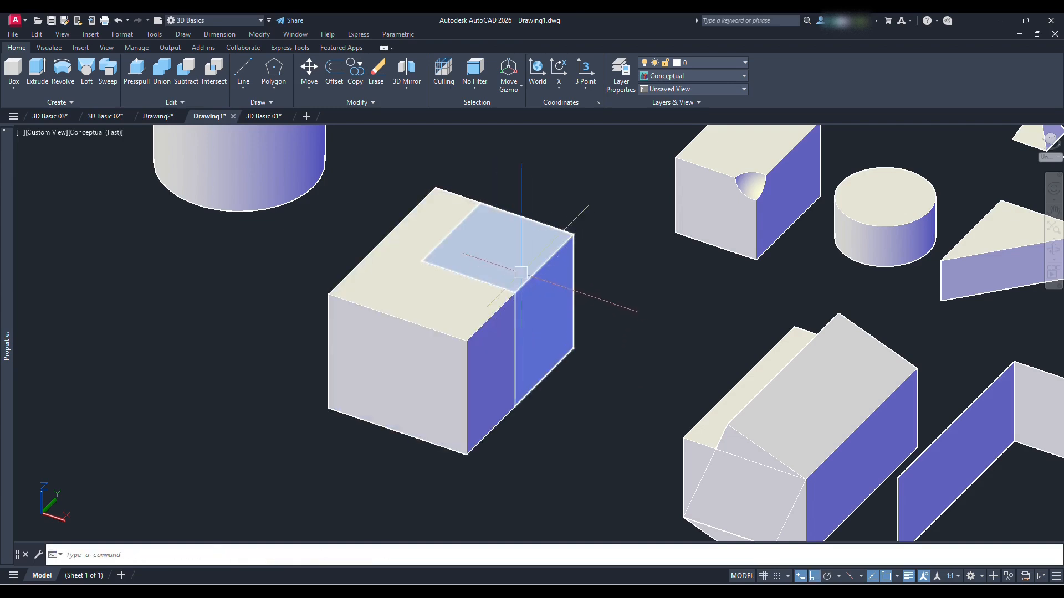
# Select the small nested box with Culling off and try stretching it from its base grips
pyautogui.click(537, 272)
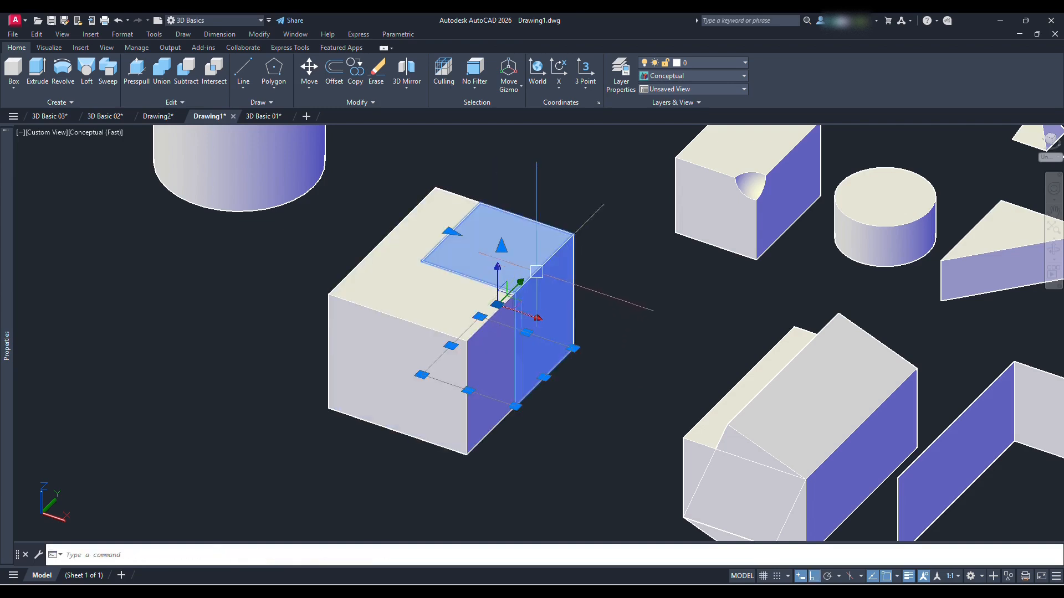
pyautogui.click(422, 375)
pyautogui.click(383, 444)
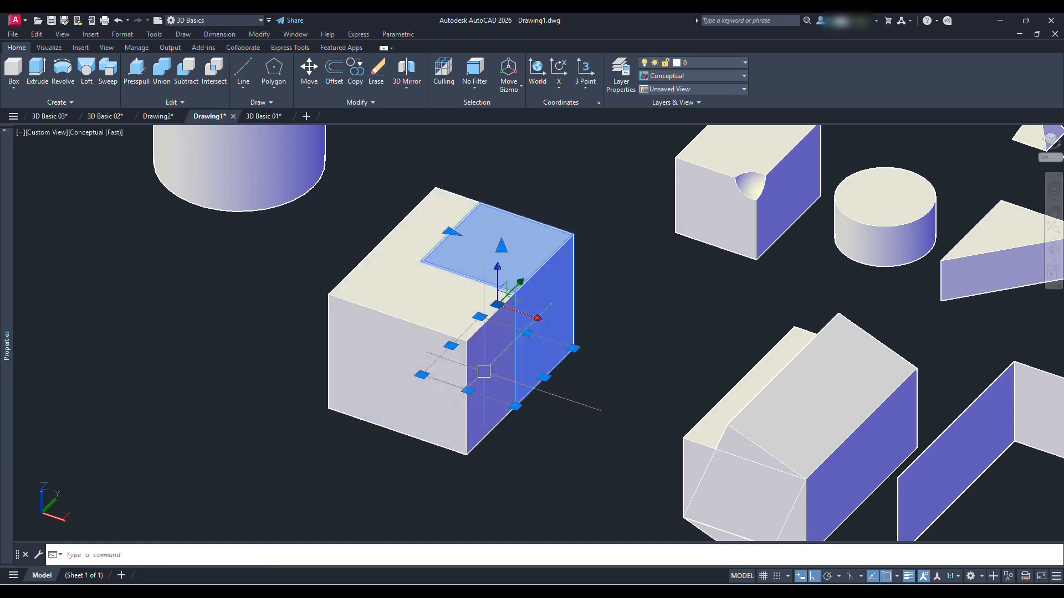
pyautogui.click(468, 390)
pyautogui.press('Escape')
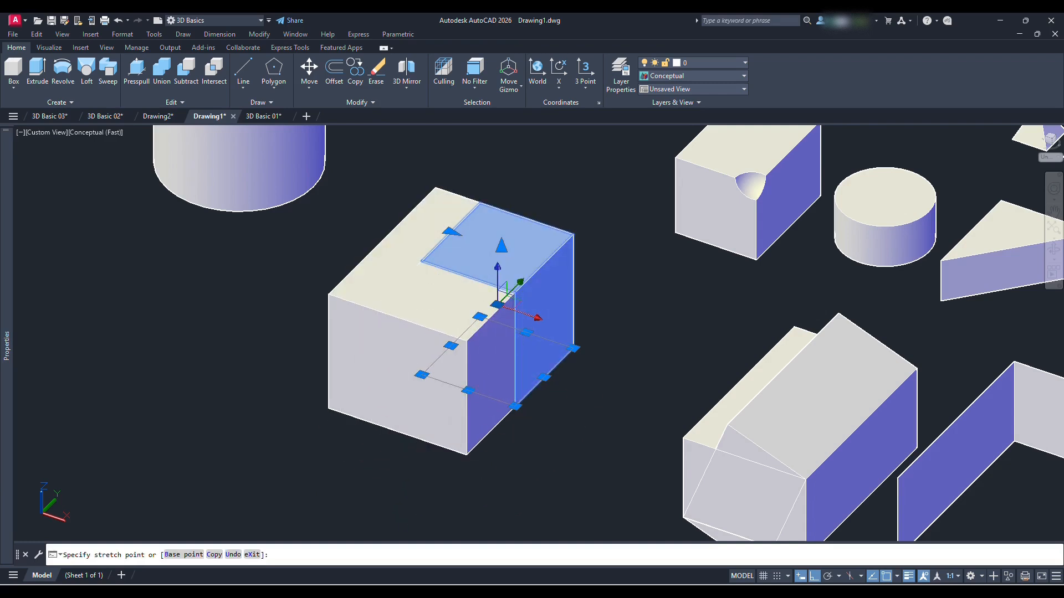
pyautogui.click(451, 346)
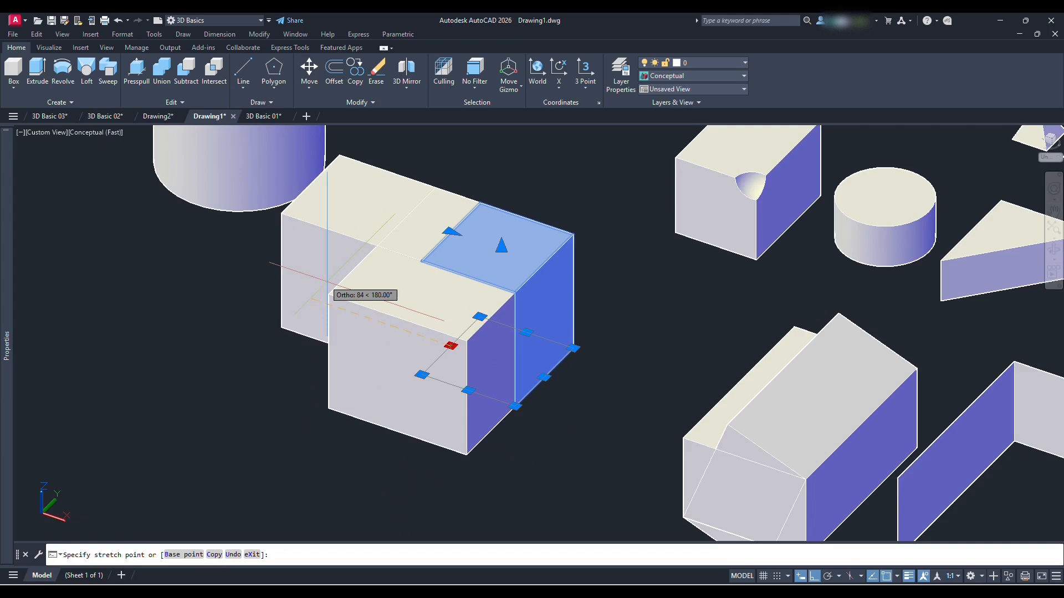
pyautogui.press('Escape')
pyautogui.press('Escape')
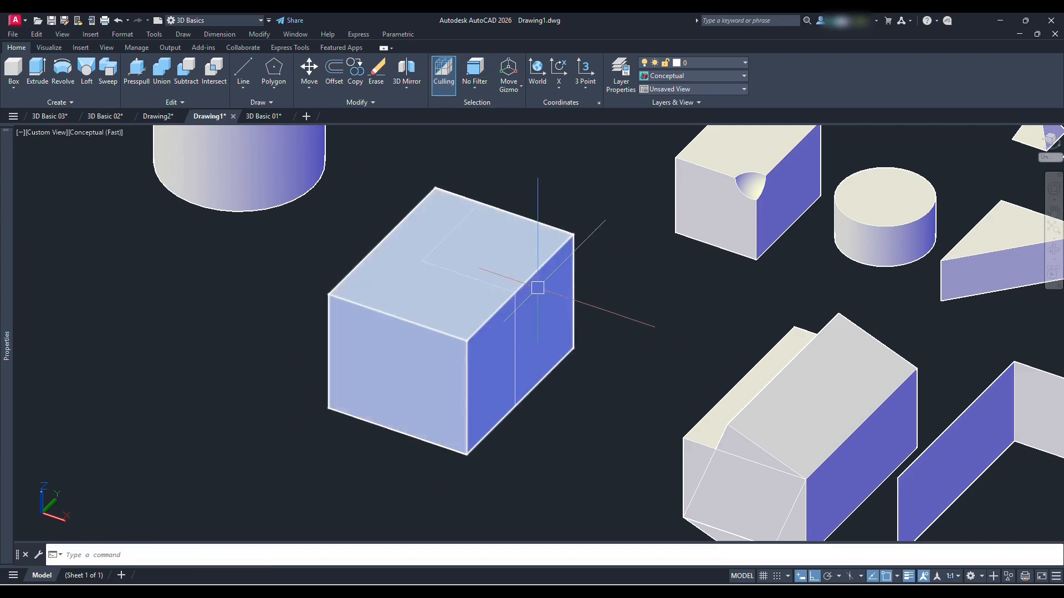
# Turn on Culling and test selecting the two nested boxes with selection windows and direct picks, clearing each selection
pyautogui.click(394, 161)
pyautogui.click(601, 443)
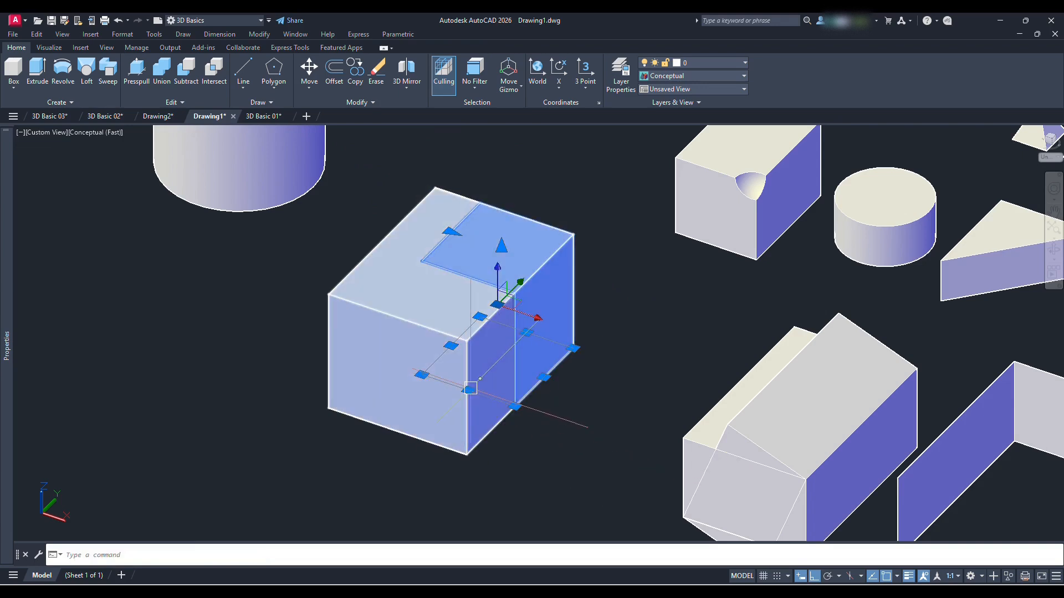
pyautogui.click(463, 402)
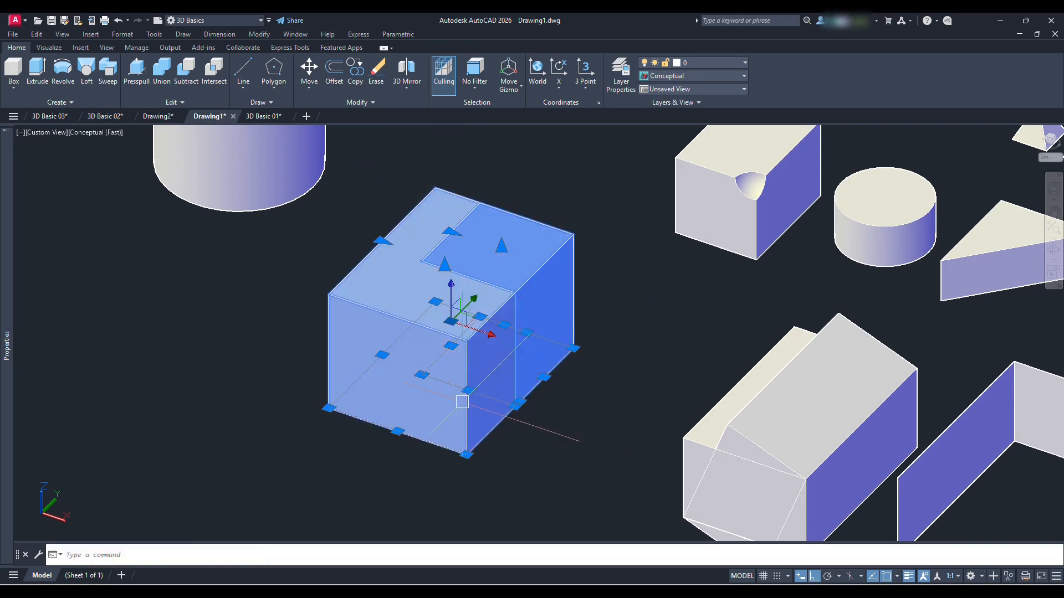
pyautogui.press('Escape')
pyautogui.click(392, 172)
pyautogui.click(604, 454)
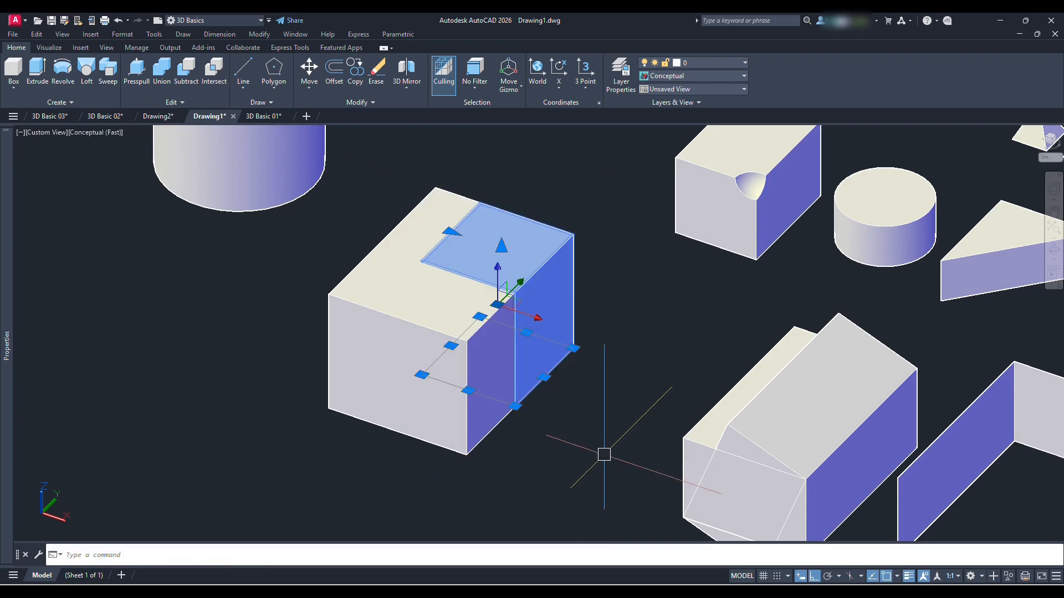
pyautogui.click(409, 385)
pyautogui.press('Escape')
pyautogui.click(387, 169)
pyautogui.click(640, 465)
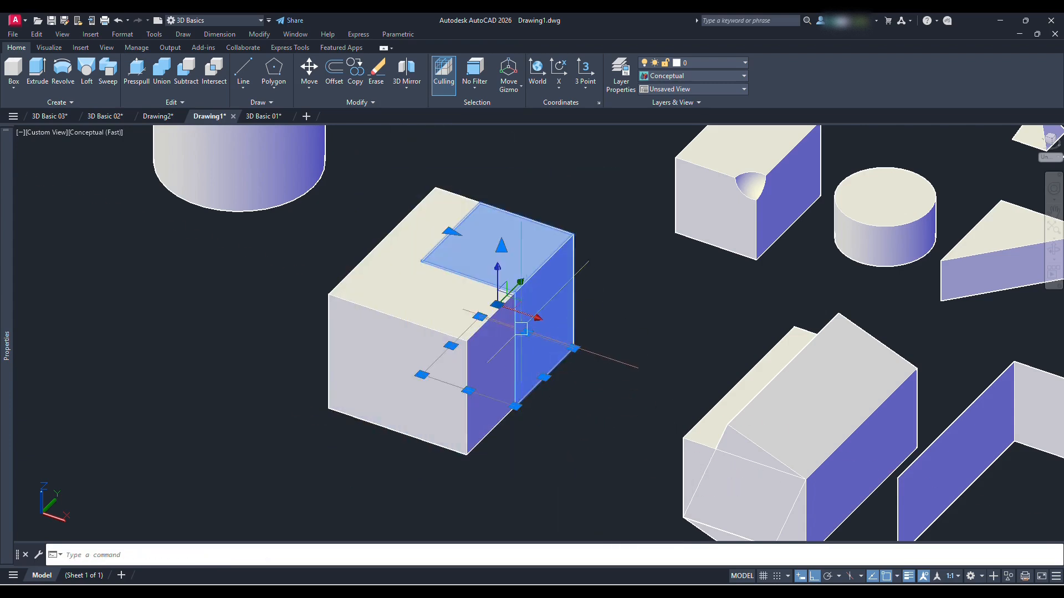
pyautogui.click(480, 316)
pyautogui.press('Escape')
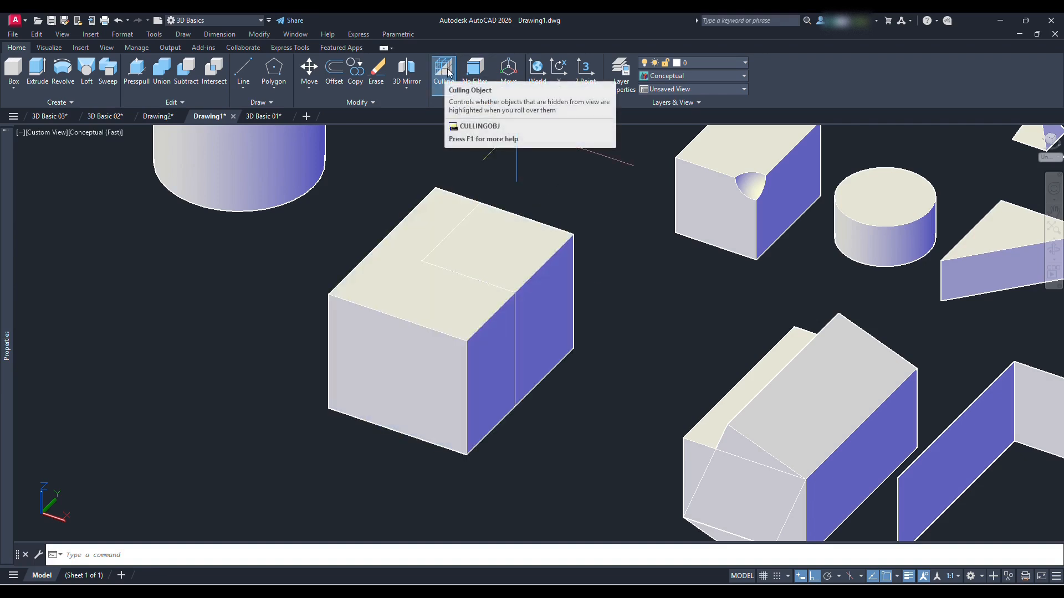
pyautogui.click(95, 133)
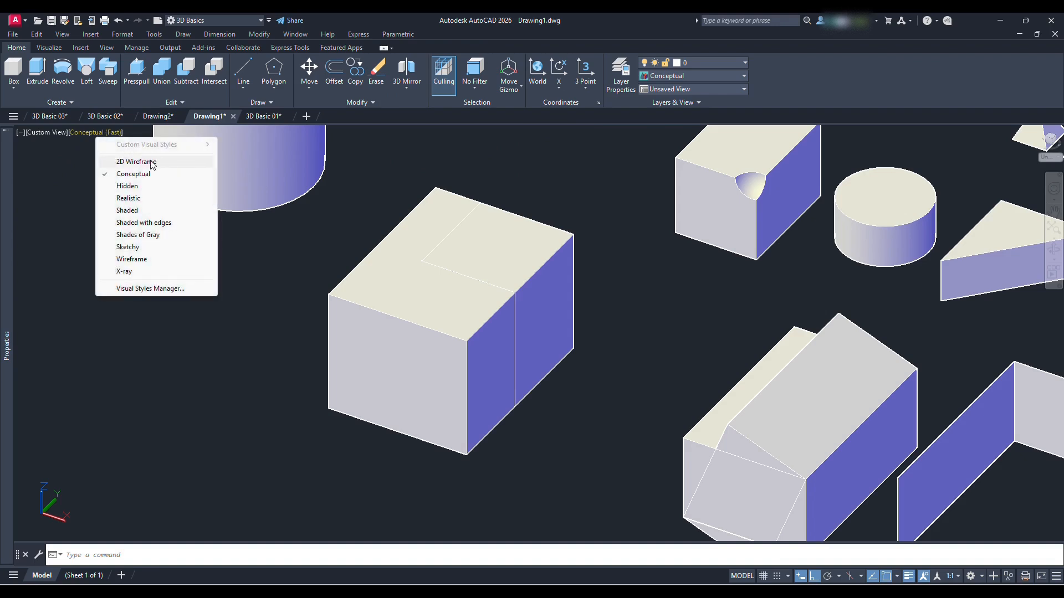
pyautogui.click(555, 169)
pyautogui.click(554, 180)
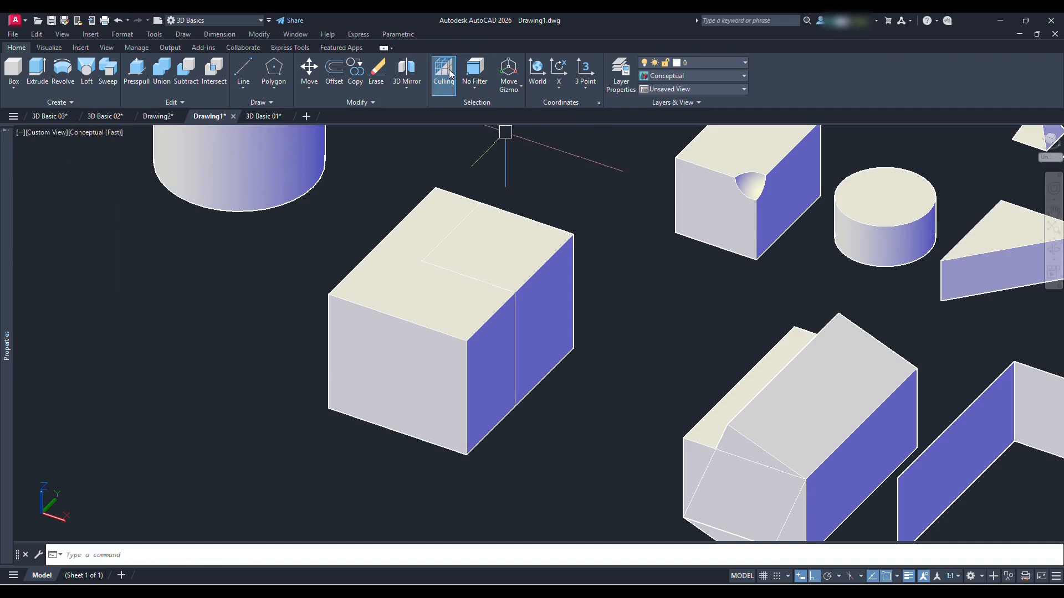
# Turn off Culling and test picking several solids across the drawing one at a time, clearing each selection
pyautogui.scroll(-2, 521, 233)
pyautogui.click(525, 260)
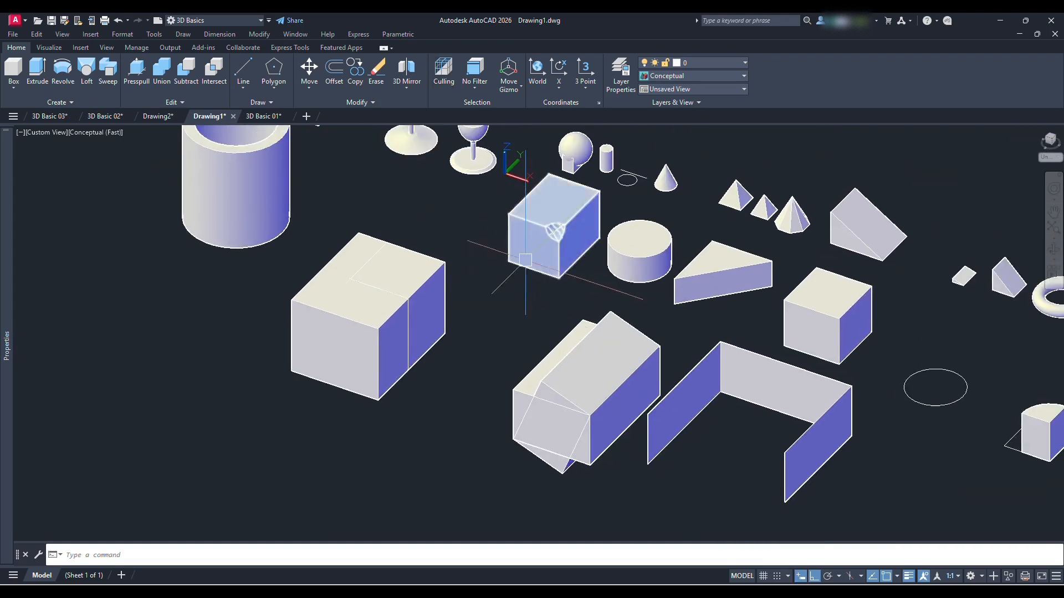
pyautogui.moveTo(526, 260); pyautogui.dragTo(465, 303, button='middle')
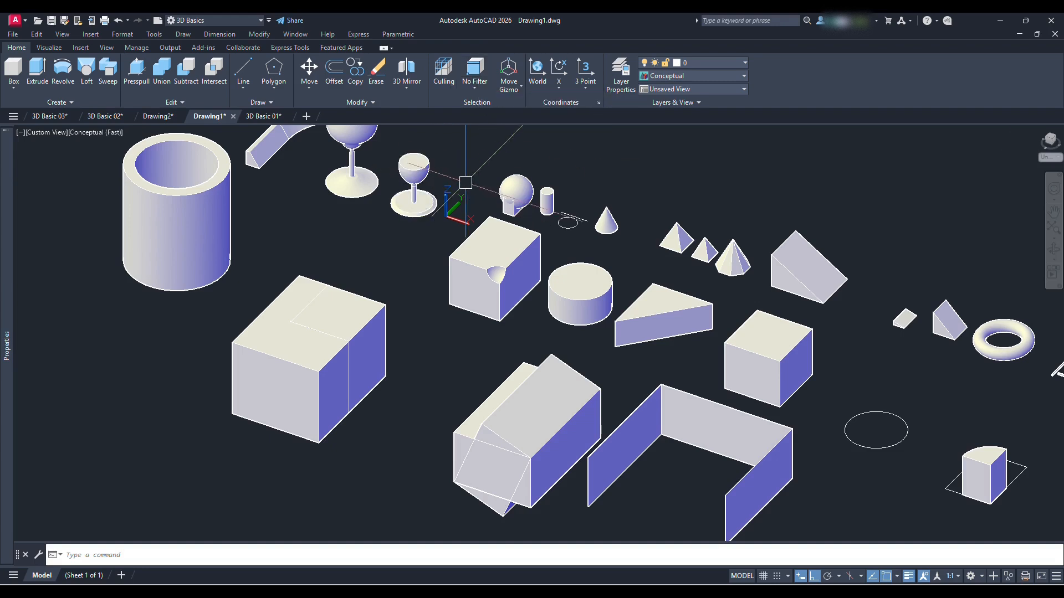
pyautogui.click(531, 276)
pyautogui.press('Escape')
pyautogui.click(537, 398)
pyautogui.press('Escape')
pyautogui.click(678, 409)
pyautogui.press('Escape')
pyautogui.click(777, 337)
pyautogui.moveTo(815, 361); pyautogui.dragTo(482, 299, button='middle')
pyautogui.press('Escape')
pyautogui.click(649, 411)
pyautogui.press('Escape')
pyautogui.scroll(2, 399, 270)
pyautogui.click(423, 268)
pyautogui.press('Escape')
pyautogui.scroll(-2, 543, 299)
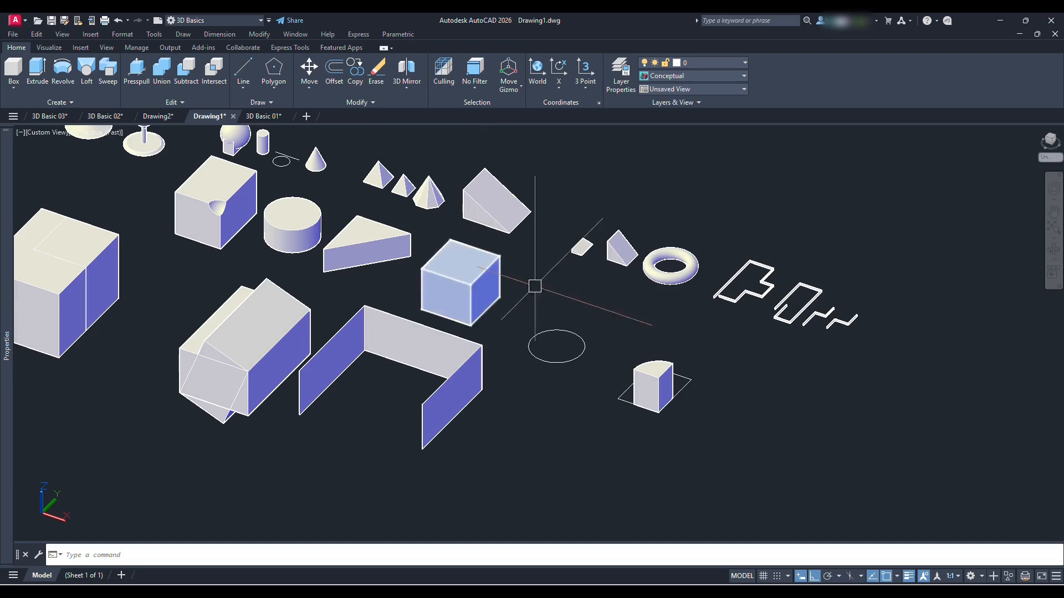
# Set the selection filter to Vertex, stretch the outer nested box's front left top vertex outward along X, and reset to No Filter
pyautogui.keyDown('shift'); pyautogui.moveTo(336, 284); pyautogui.dragTo(435, 284, button='middle'); pyautogui.keyUp('shift')
pyautogui.scroll(-2, 271, 353)
pyautogui.moveTo(238, 366); pyautogui.dragTo(410, 318, button='middle')
pyautogui.keyDown('shift'); pyautogui.moveTo(388, 363); pyautogui.dragTo(408, 296, button='middle'); pyautogui.keyUp('shift')
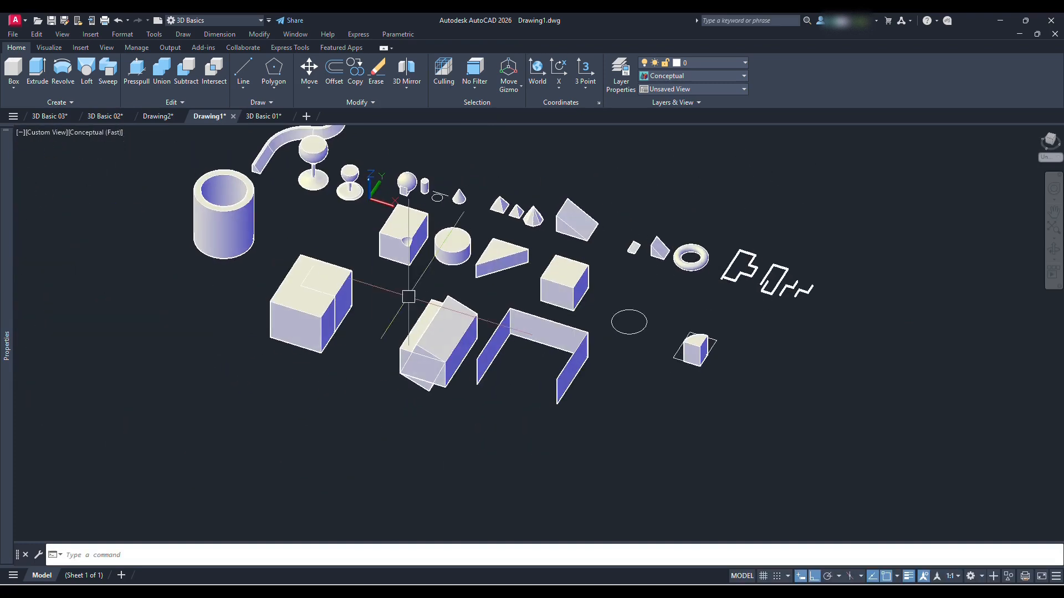
pyautogui.click(479, 87)
pyautogui.click(500, 131)
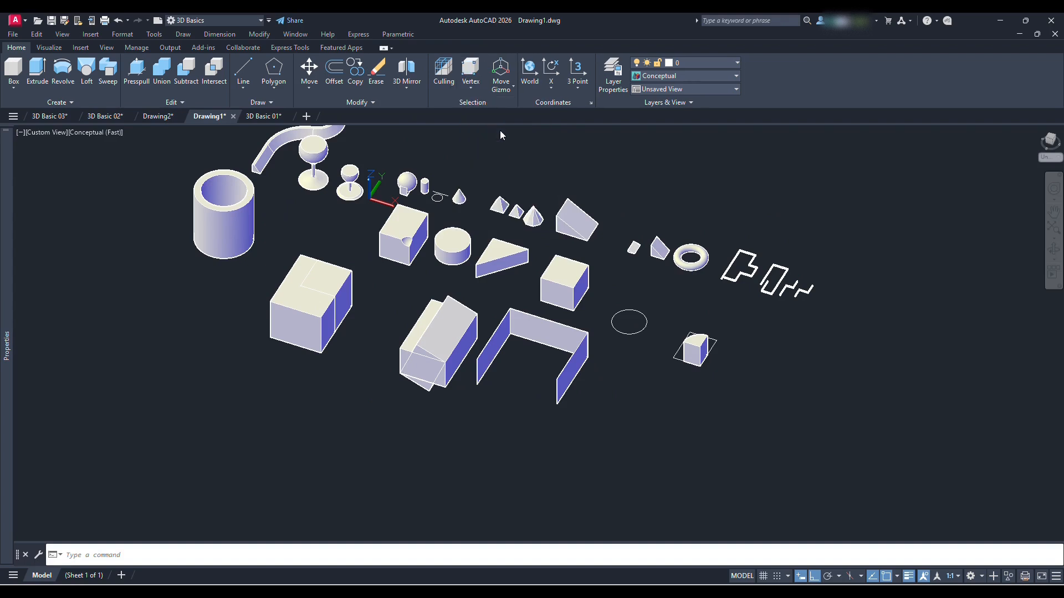
pyautogui.scroll(5, 273, 313)
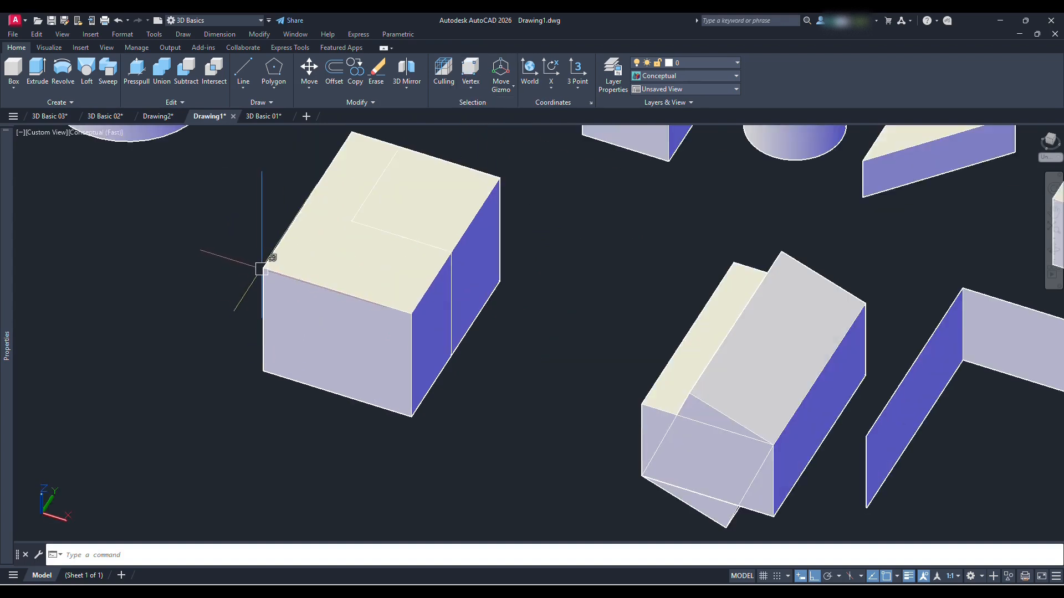
pyautogui.click(258, 269)
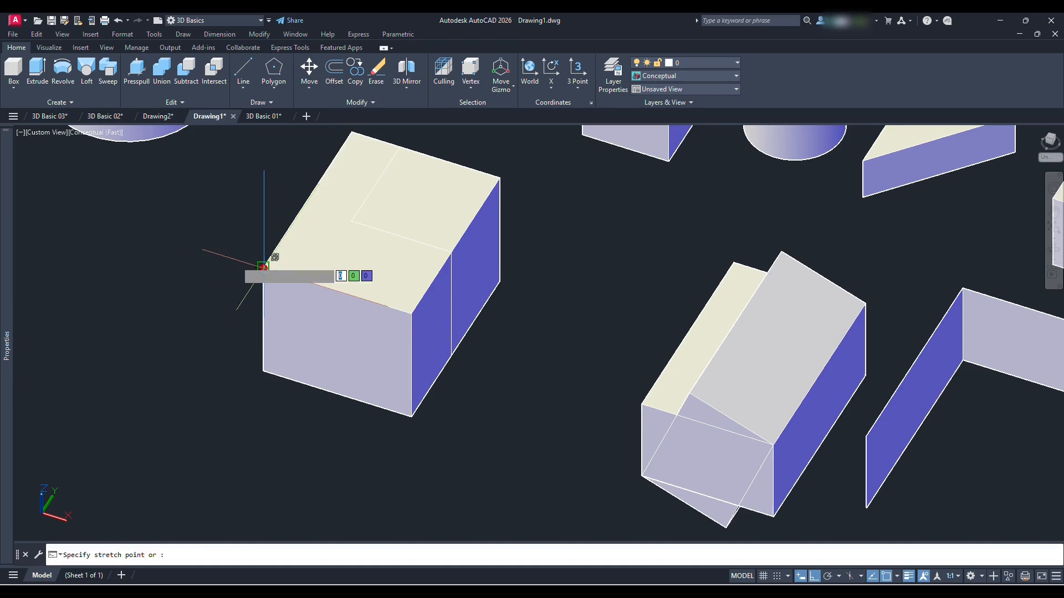
pyautogui.click(176, 224)
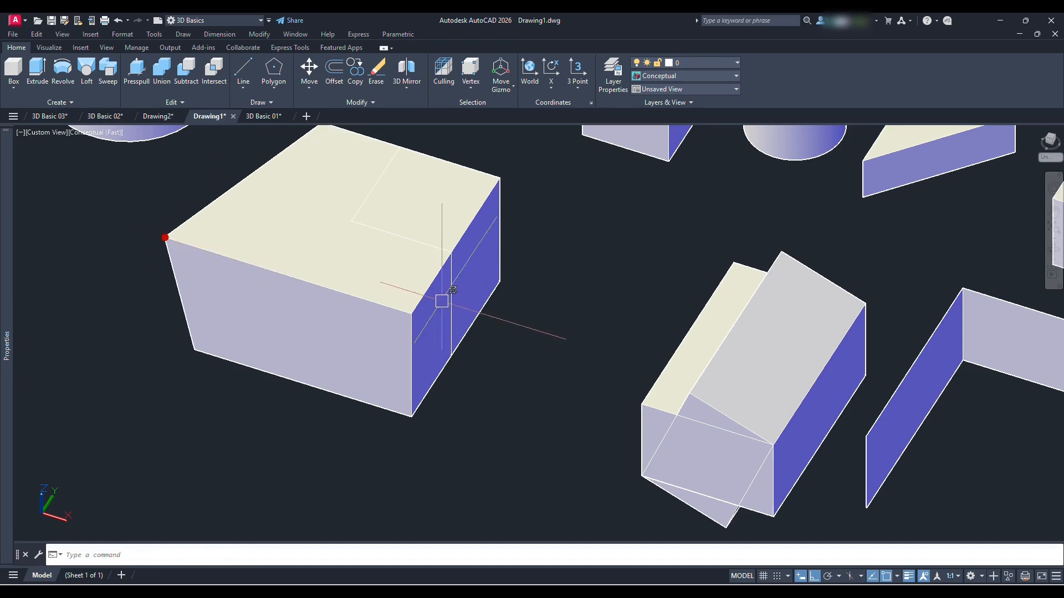
pyautogui.click(411, 314)
pyautogui.click(361, 338)
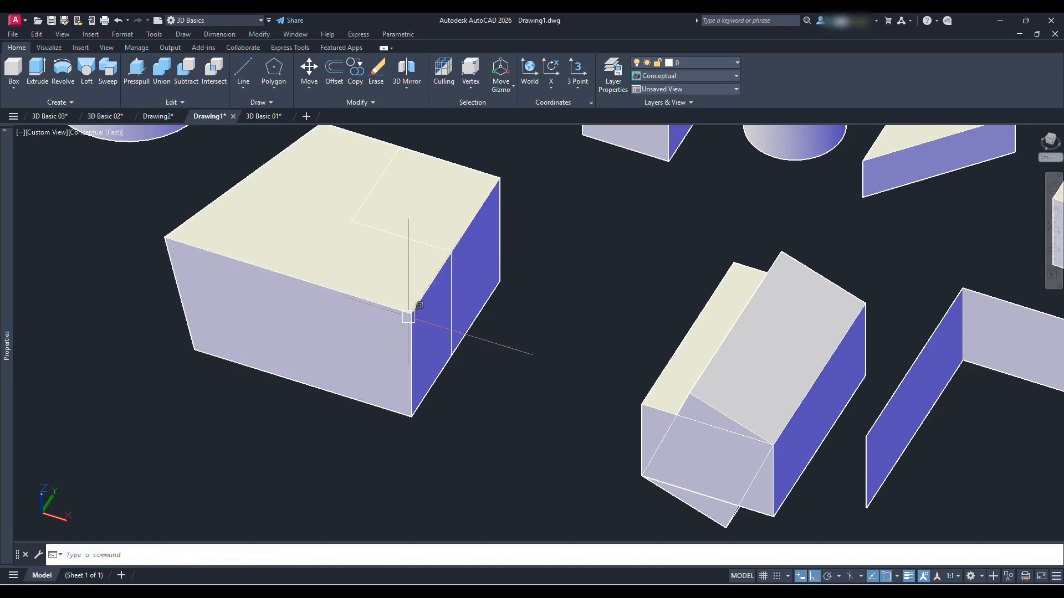
# Set the selection filter to Edge and stretch the large outer box's front top edge outward
pyautogui.click(485, 86)
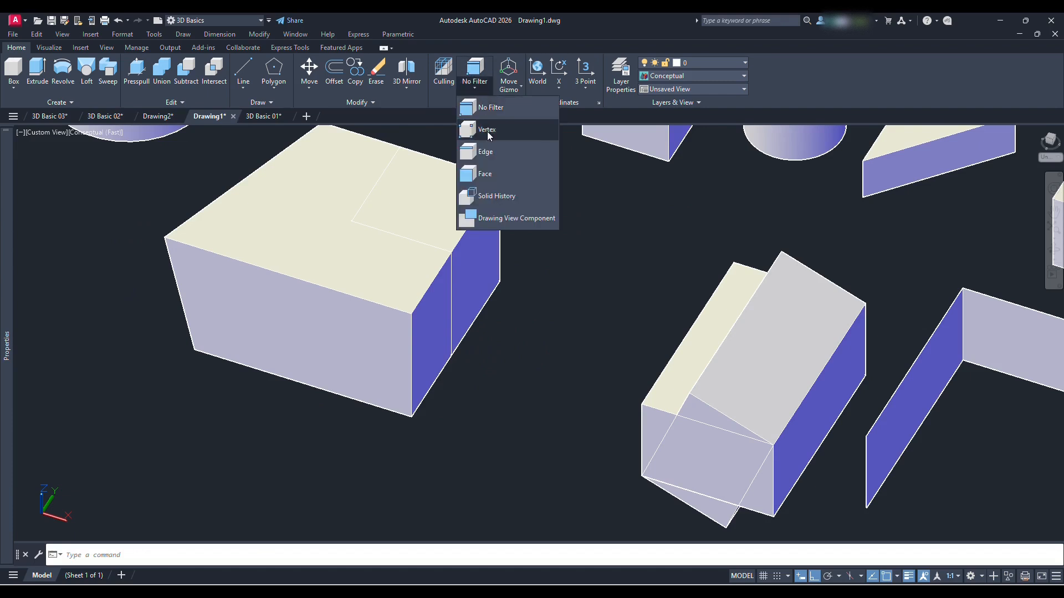
pyautogui.click(486, 151)
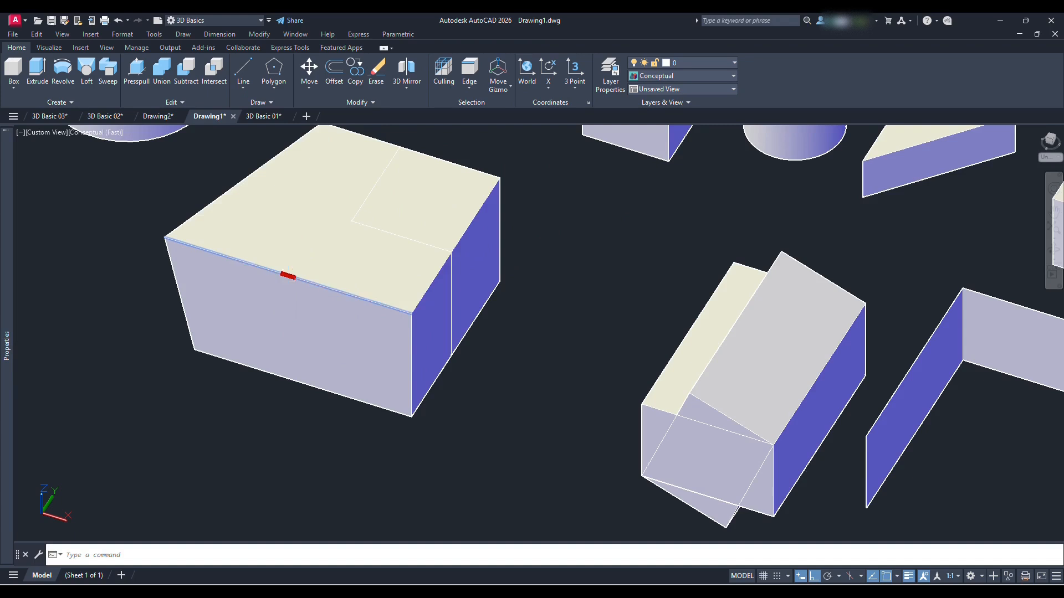
pyautogui.click(288, 275)
pyautogui.scroll(3, 267, 301)
pyautogui.click(278, 316)
pyautogui.scroll(-4, 324, 294)
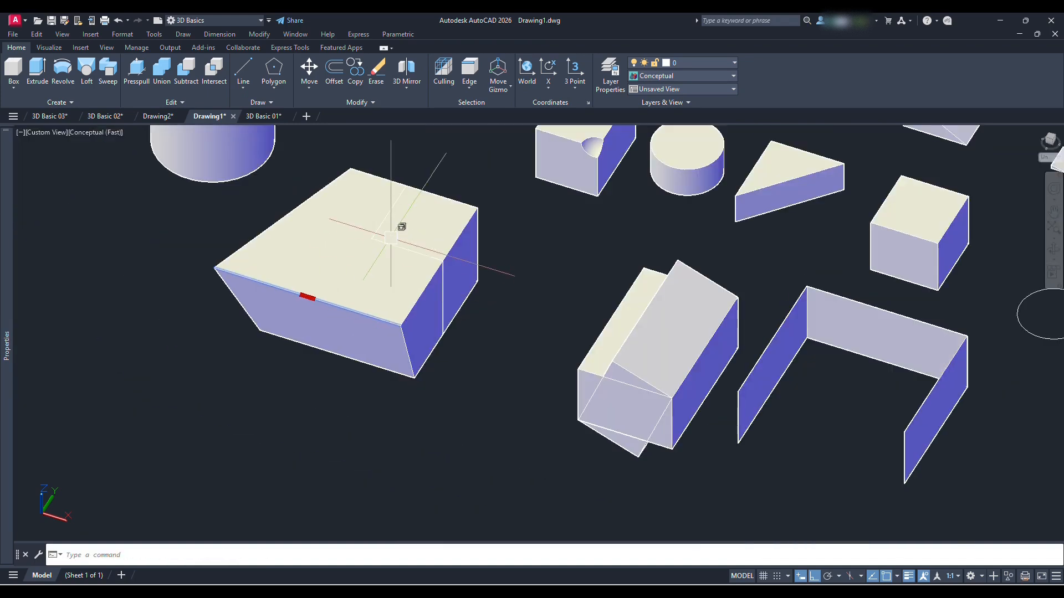
# Stretch the small nested box's right top edge outward along X and clear the edge selection
pyautogui.click(459, 243)
pyautogui.scroll(2, 462, 238)
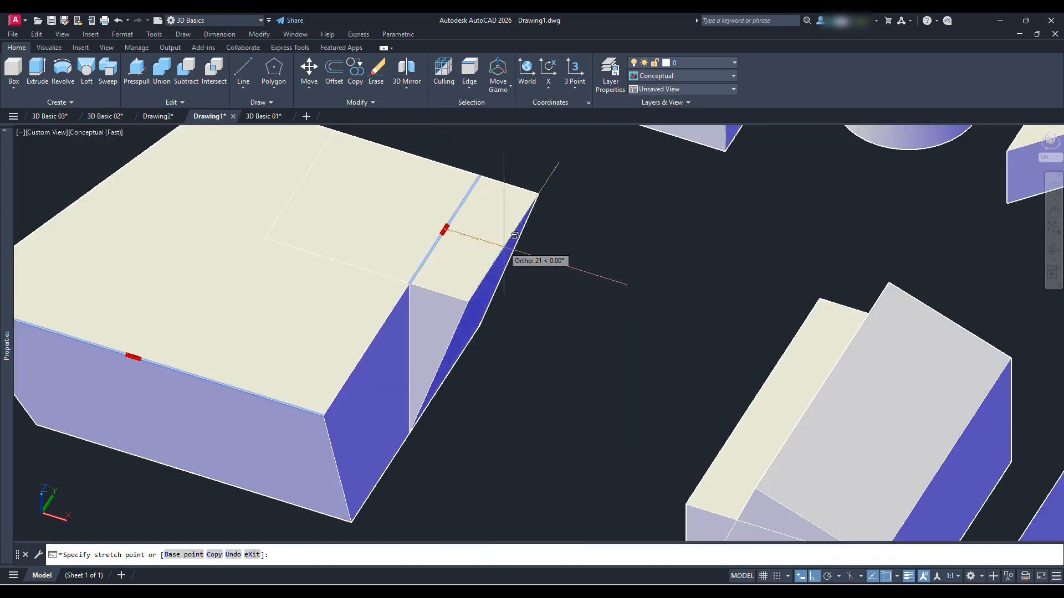
pyautogui.click(521, 254)
pyautogui.press('Escape')
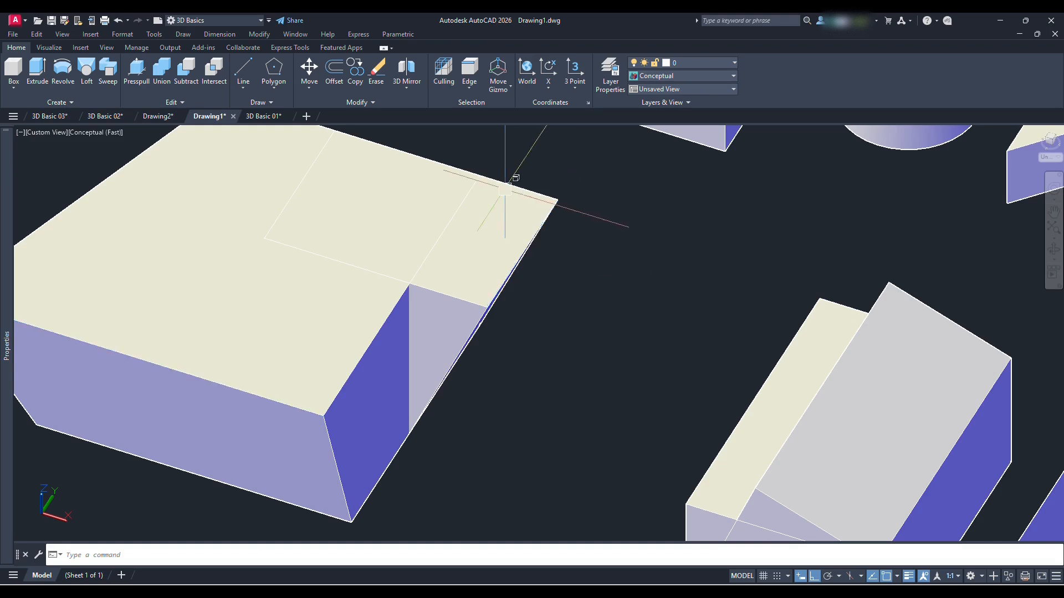
# Set the selection filter to Face and stretch the large outer box's front face outward
pyautogui.click(474, 84)
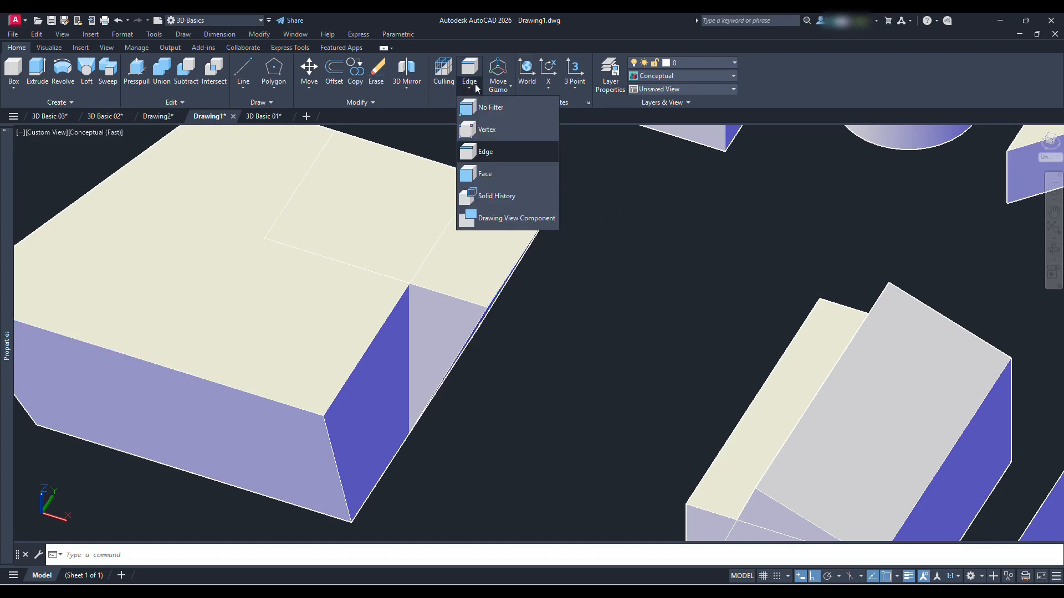
pyautogui.click(508, 175)
pyautogui.scroll(-5, 522, 161)
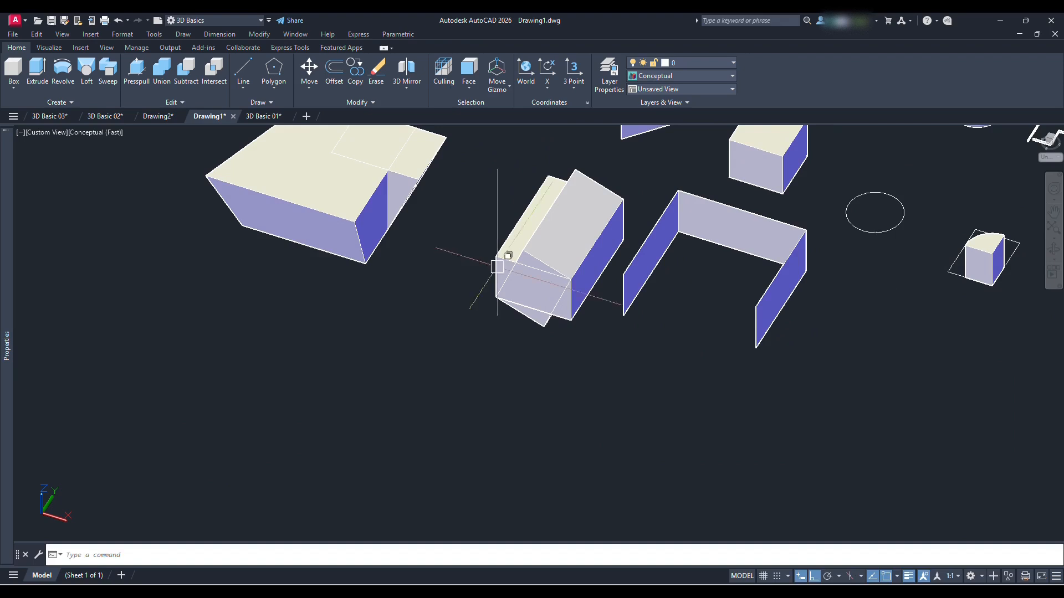
pyautogui.click(317, 232)
pyautogui.click(291, 221)
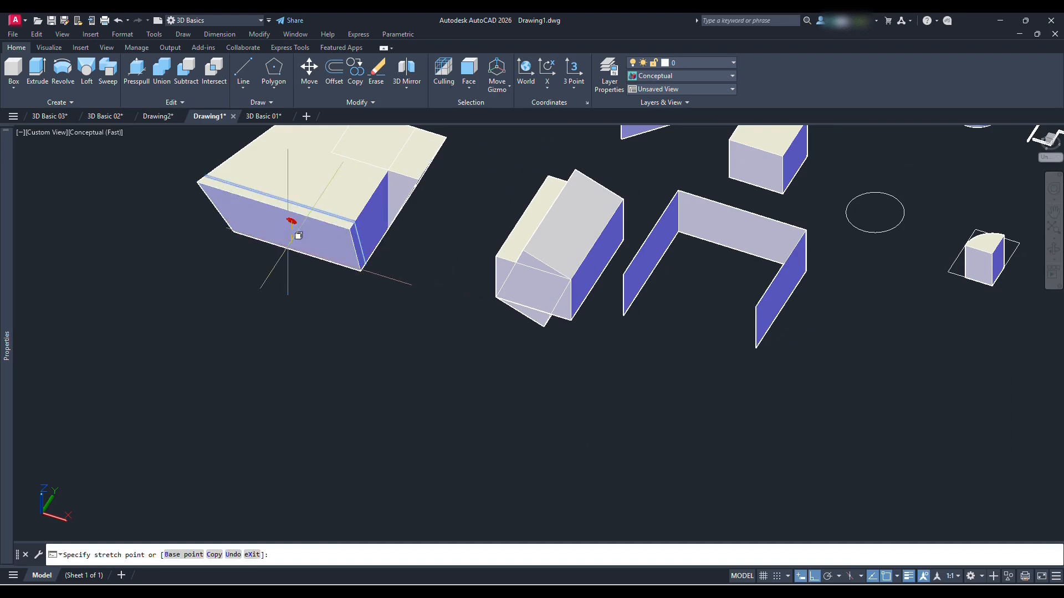
pyautogui.click(241, 272)
# Stretch the right face of the separate box beside the circle outward along X by about 31 units
pyautogui.moveTo(777, 249); pyautogui.dragTo(566, 325, button='middle')
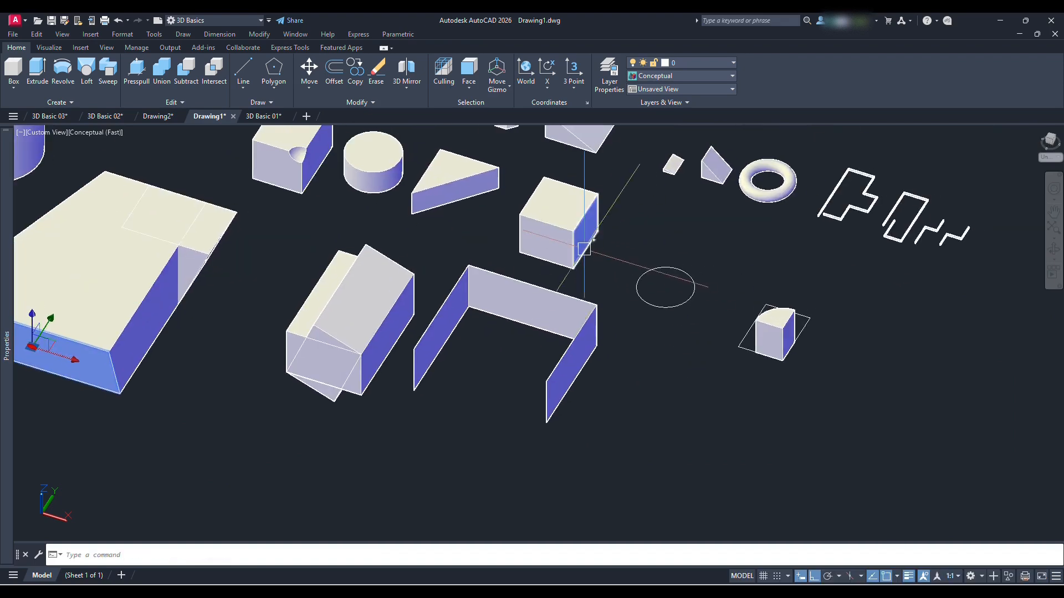
pyautogui.scroll(4, 586, 247)
pyautogui.click(590, 219)
pyautogui.click(584, 215)
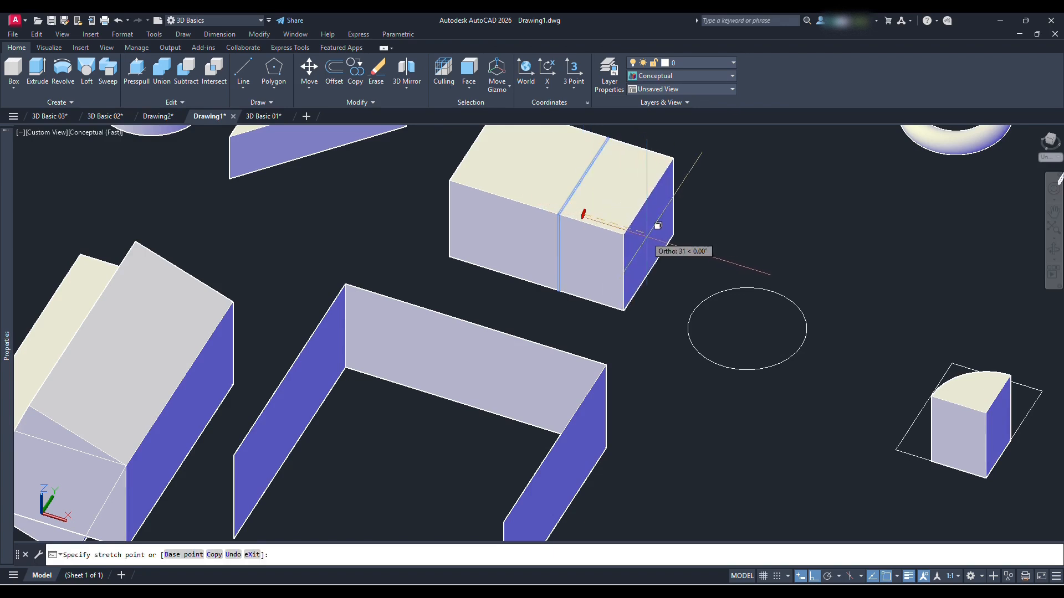
pyautogui.click(655, 235)
pyautogui.scroll(-4, 585, 227)
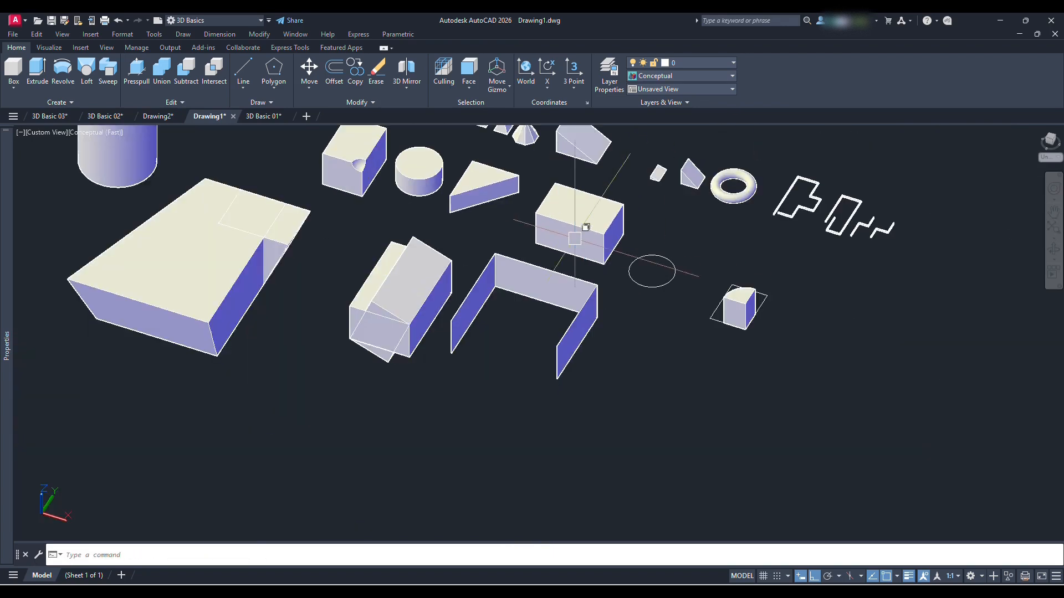
# Set the selection filter to Solid History and enlarge the subtracted sphere at the notched box's corner with its radius grip
pyautogui.click(470, 87)
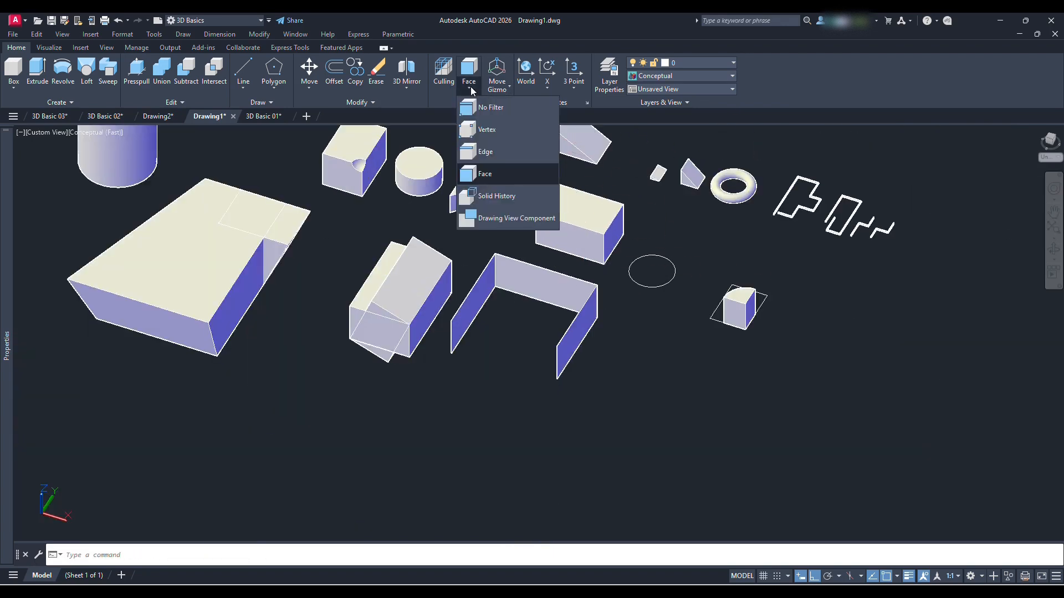
pyautogui.click(521, 198)
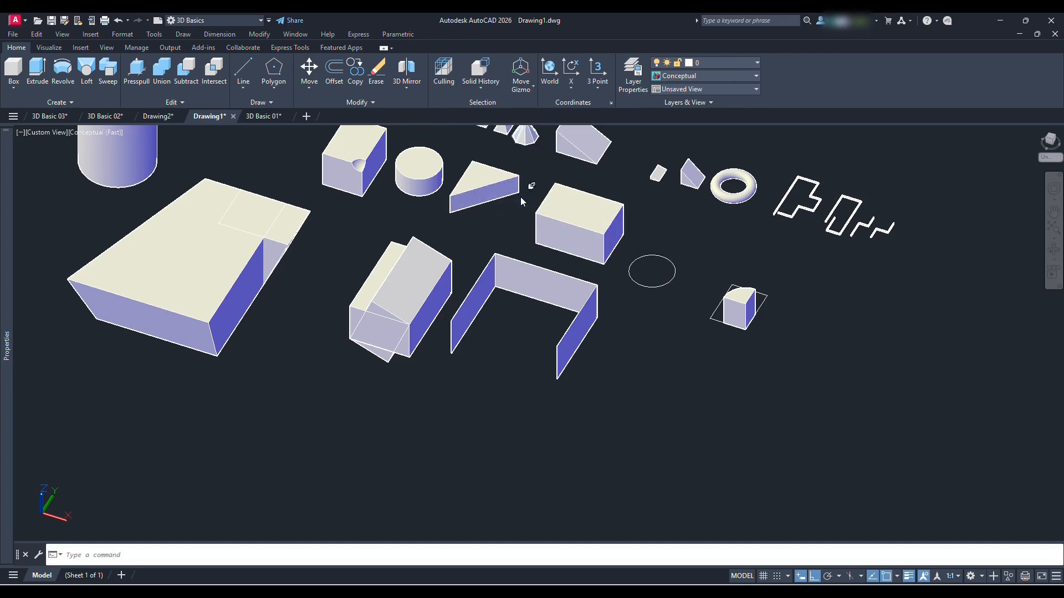
pyautogui.moveTo(658, 275); pyautogui.dragTo(654, 357, button='middle')
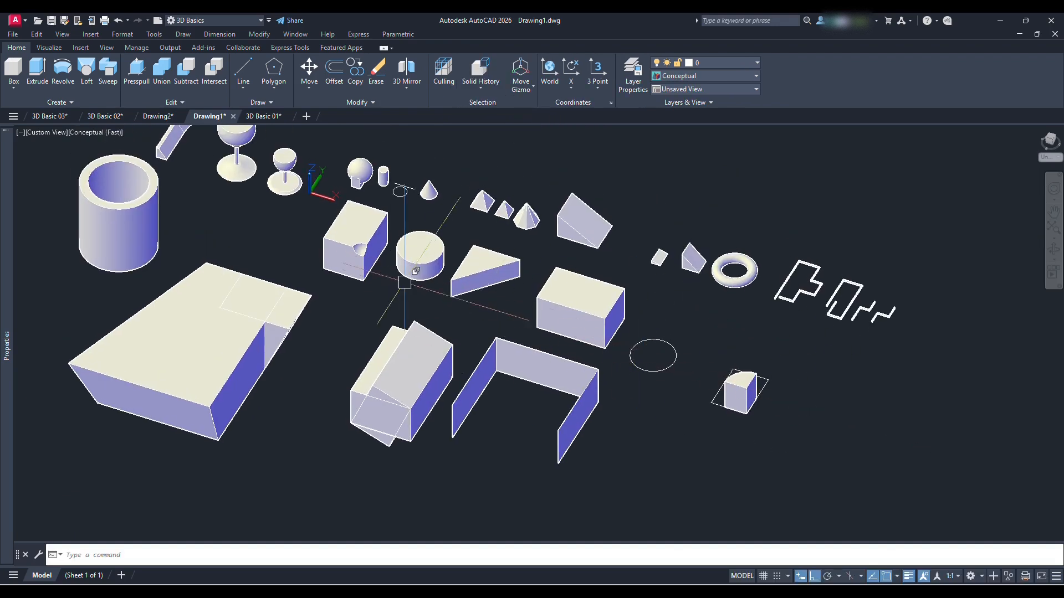
pyautogui.scroll(5, 405, 282)
pyautogui.click(411, 241)
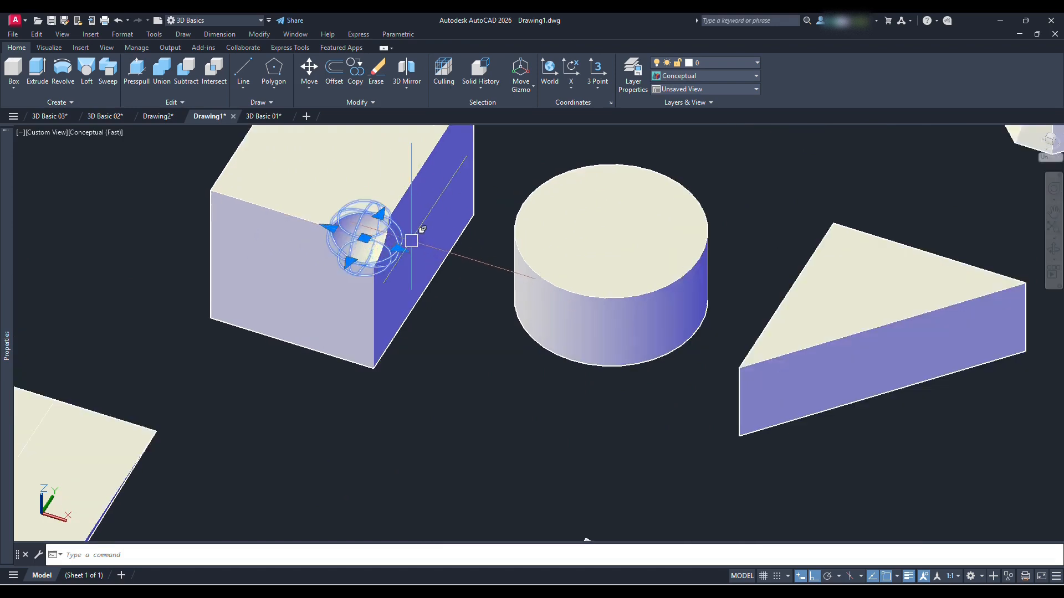
pyautogui.scroll(2, 411, 241)
pyautogui.click(393, 253)
pyautogui.click(448, 271)
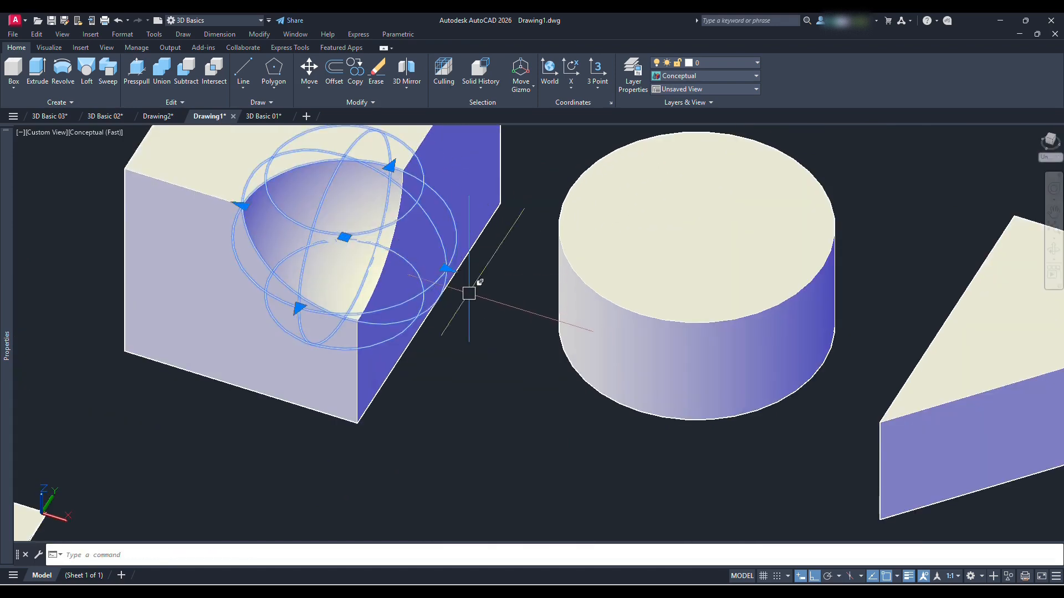
pyautogui.scroll(-4, 443, 297)
pyautogui.press('Escape')
pyautogui.moveTo(570, 278); pyautogui.dragTo(489, 305, button='middle')
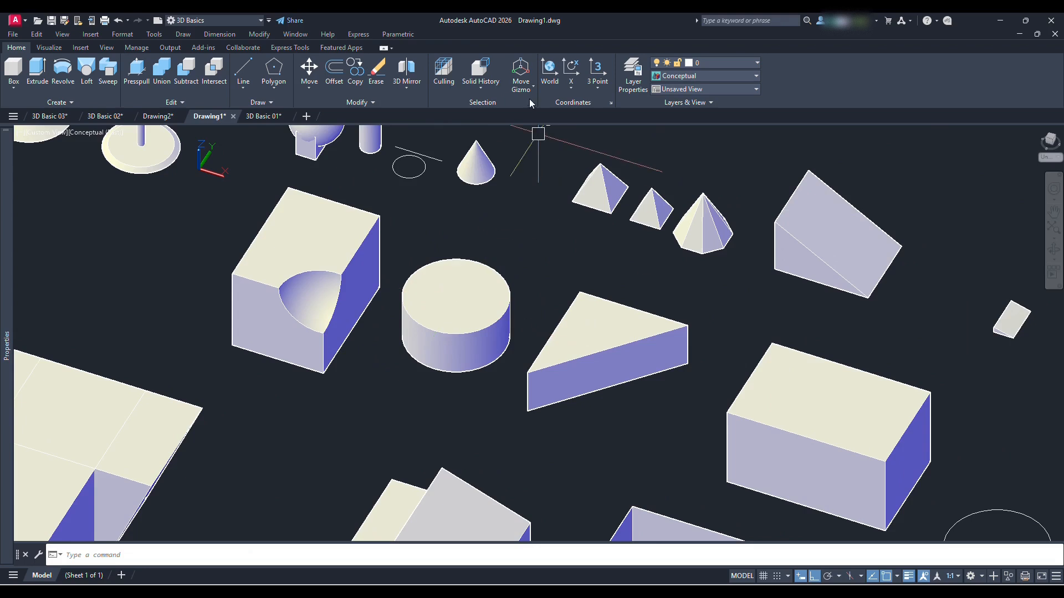
# Review the available gizmo types: Move Gizmo, Rotate Gizmo, Scale Gizmo and No Gizmo
pyautogui.click(533, 85)
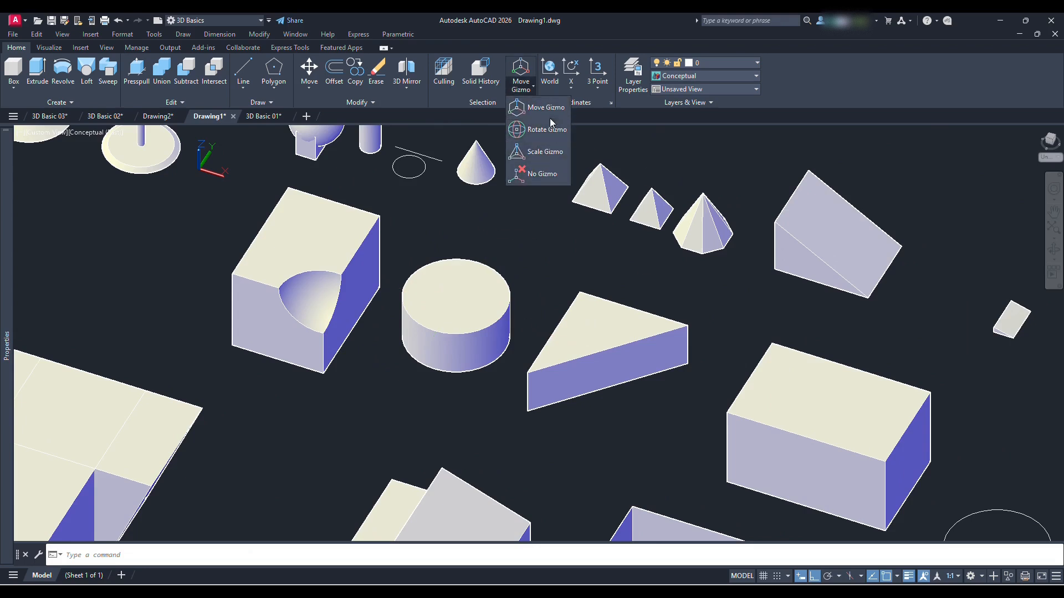
pyautogui.click(546, 108)
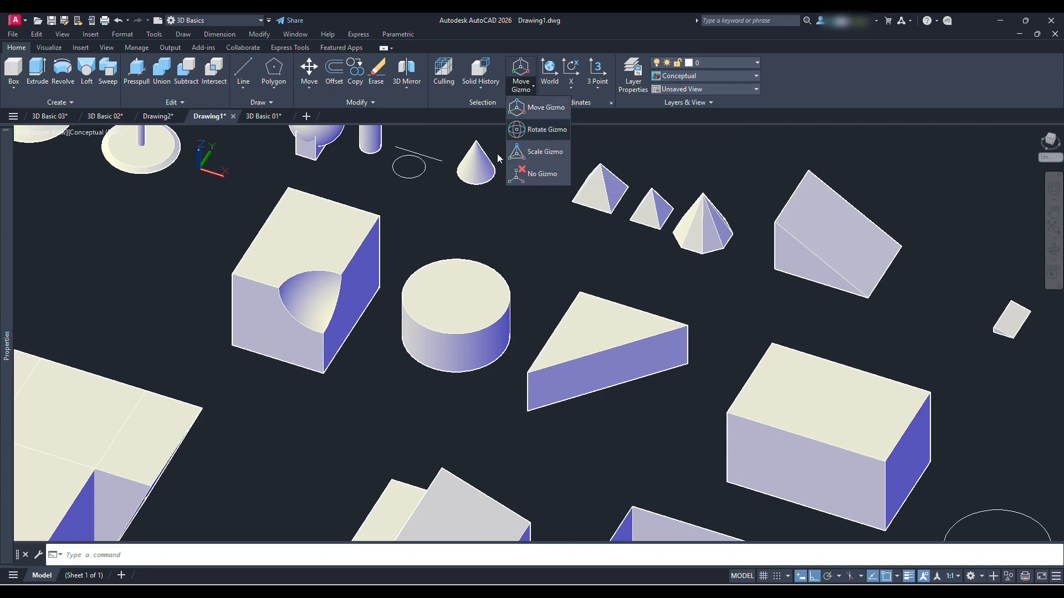
pyautogui.scroll(-4, 490, 204)
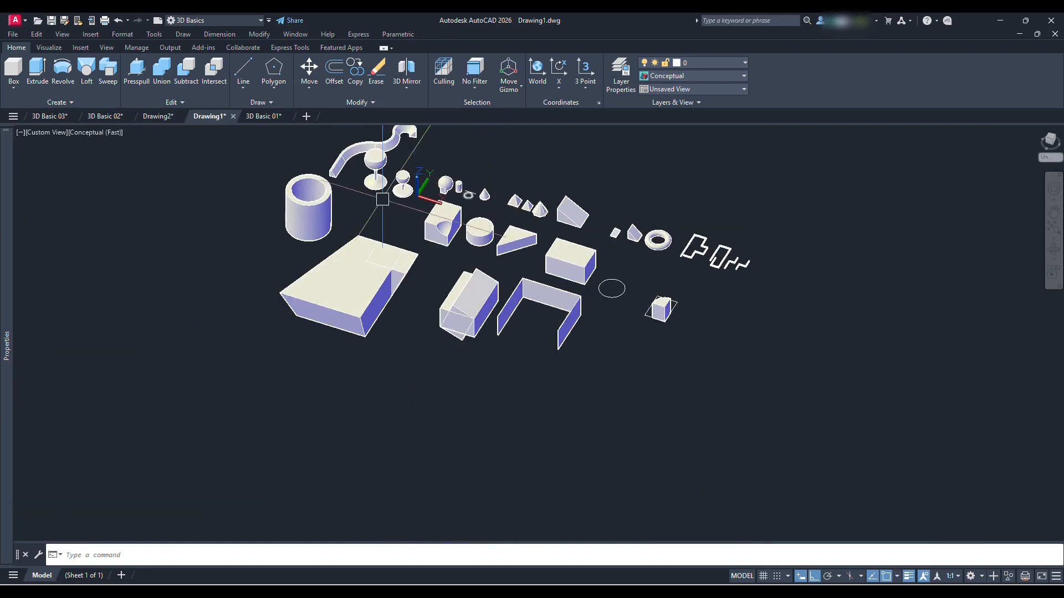
pyautogui.scroll(1, 382, 199)
pyautogui.moveTo(381, 200); pyautogui.dragTo(385, 266, button='middle')
# Review the preset views and examine all the modelled solids from several angles
pyautogui.click(43, 133)
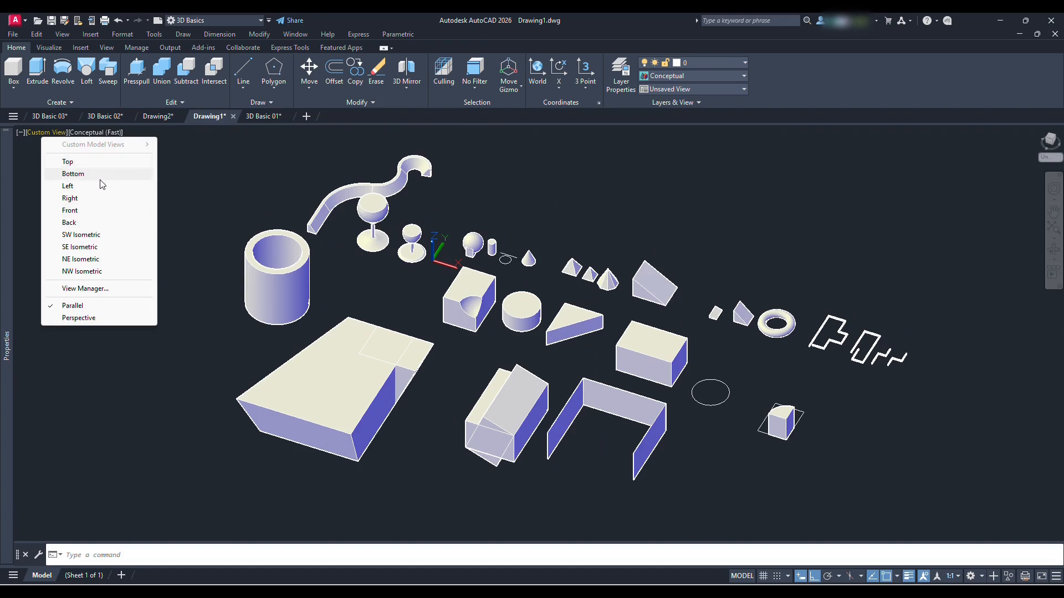
pyautogui.click(381, 287)
pyautogui.click(380, 285)
pyautogui.scroll(-2, 380, 282)
pyautogui.moveTo(583, 314)
pyautogui.keyDown('shift'); pyautogui.mouseDown(button='middle')
pyautogui.moveTo(525, 335)
pyautogui.moveTo(604, 335)
pyautogui.mouseUp(button='middle'); pyautogui.keyUp('shift')
pyautogui.scroll(3, 481, 308)
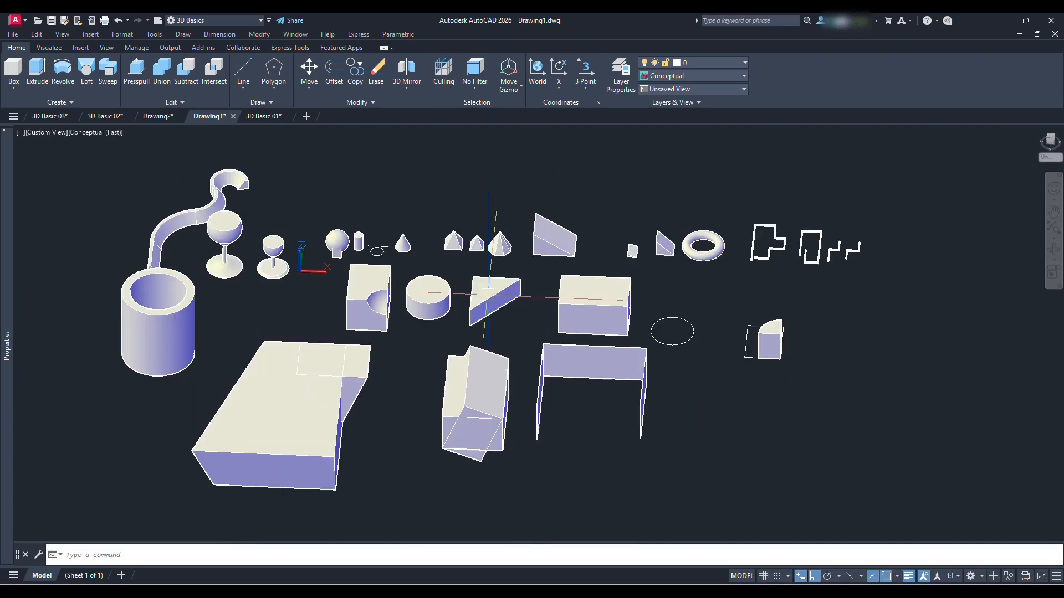
pyautogui.keyDown('shift'); pyautogui.moveTo(678, 316); pyautogui.dragTo(639, 311, button='middle'); pyautogui.keyUp('shift')
pyautogui.moveTo(505, 228); pyautogui.dragTo(515, 264, button='middle')
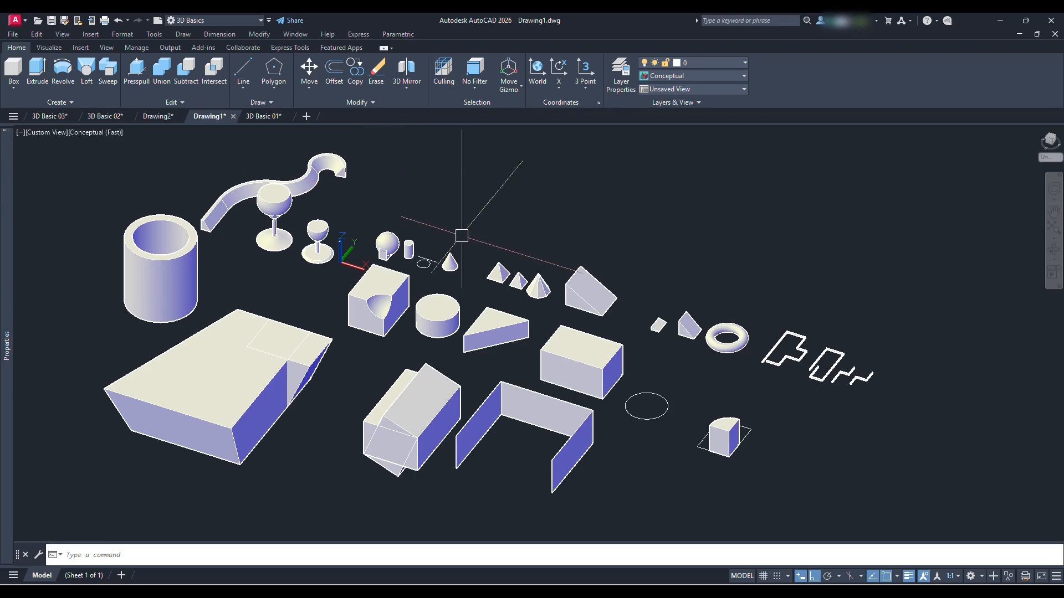
pyautogui.keyDown('shift'); pyautogui.moveTo(506, 325); pyautogui.dragTo(517, 322, button='middle'); pyautogui.keyUp('shift')
# Switch to the 3D Basic 03 drawing and examine the multi-storey house model from different angles
pyautogui.click(50, 116)
pyautogui.keyDown('shift'); pyautogui.moveTo(515, 366); pyautogui.dragTo(477, 366, button='middle'); pyautogui.keyUp('shift')
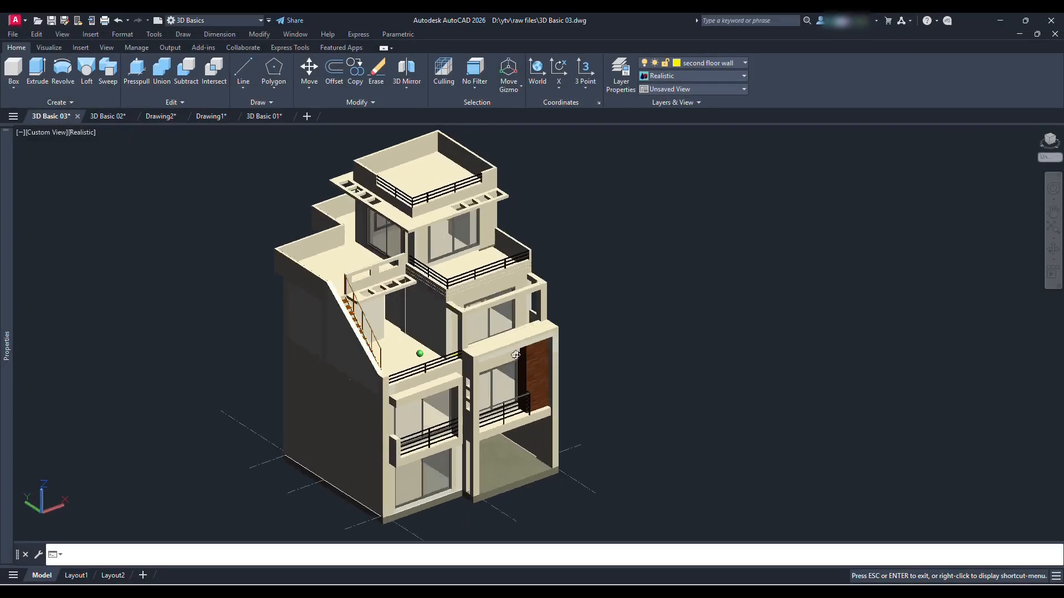
pyautogui.moveTo(465, 333); pyautogui.dragTo(541, 337)
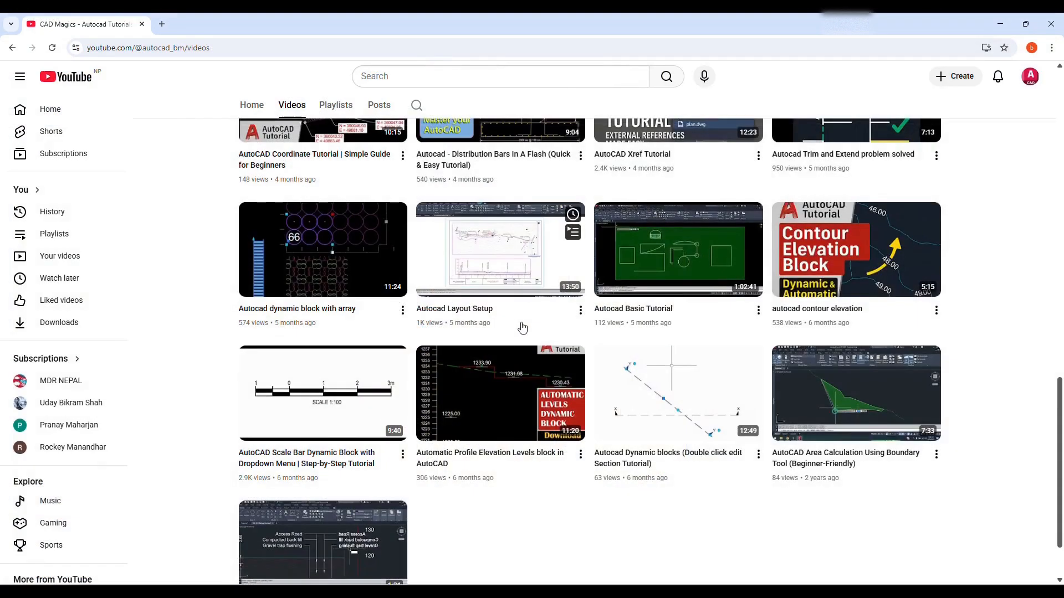
pyautogui.scroll(4, 1043, 335)
# Switch to the web browser and look over the CAD Magics channel's videos page on YouTube
pyautogui.moveTo(1059, 372); pyautogui.dragTo(1056, 122)
pyautogui.moveTo(344, 229); pyautogui.dragTo(628, 234)
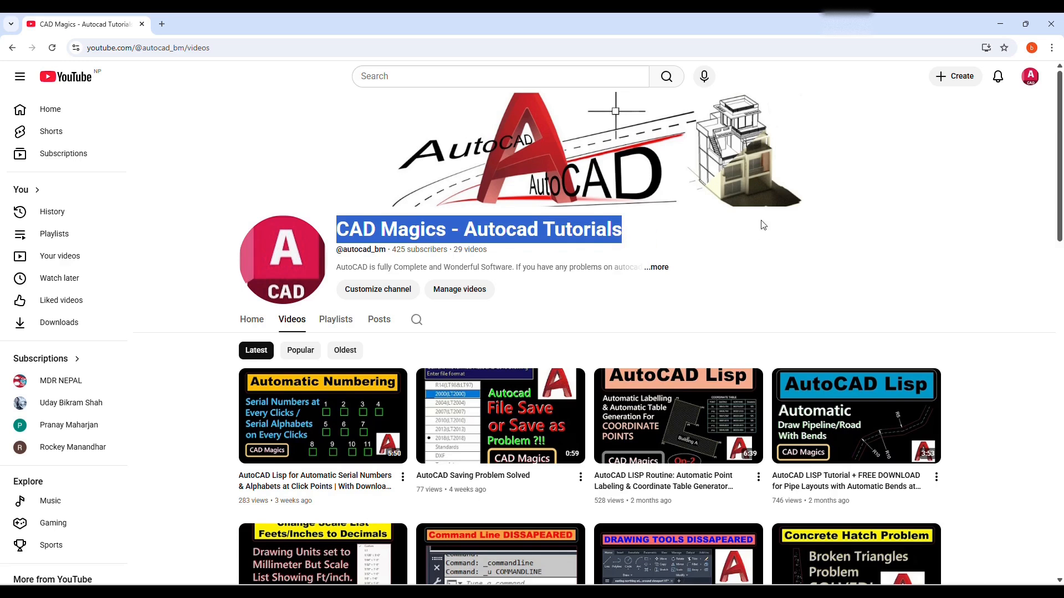
pyautogui.click(900, 267)
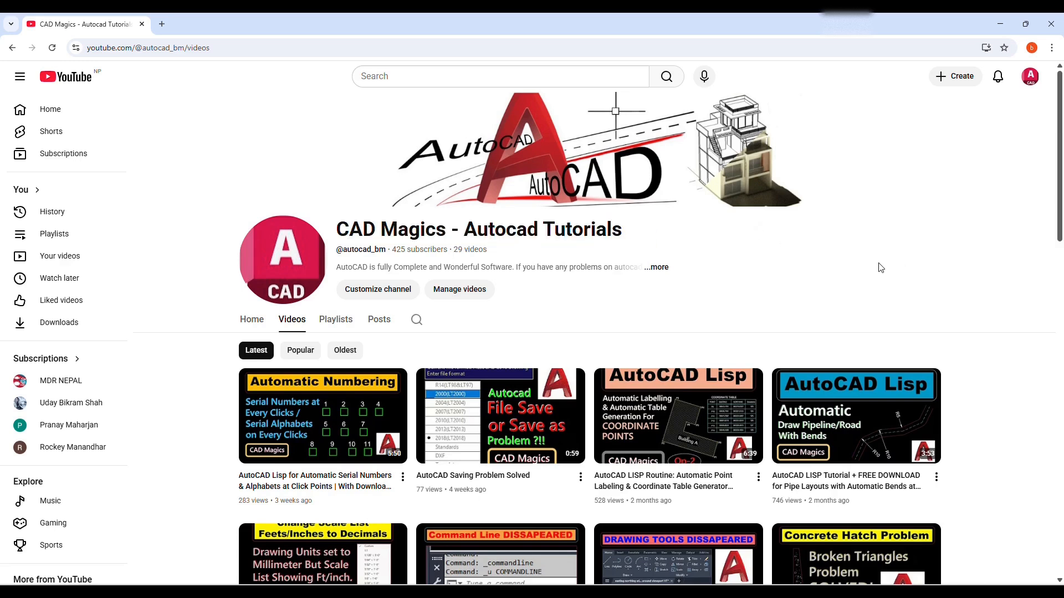
pyautogui.moveTo(337, 238); pyautogui.dragTo(625, 238)
pyautogui.moveTo(1060, 155)
pyautogui.mouseDown()
pyautogui.moveTo(1060, 200)
pyautogui.moveTo(1060, 143)
pyautogui.mouseUp()
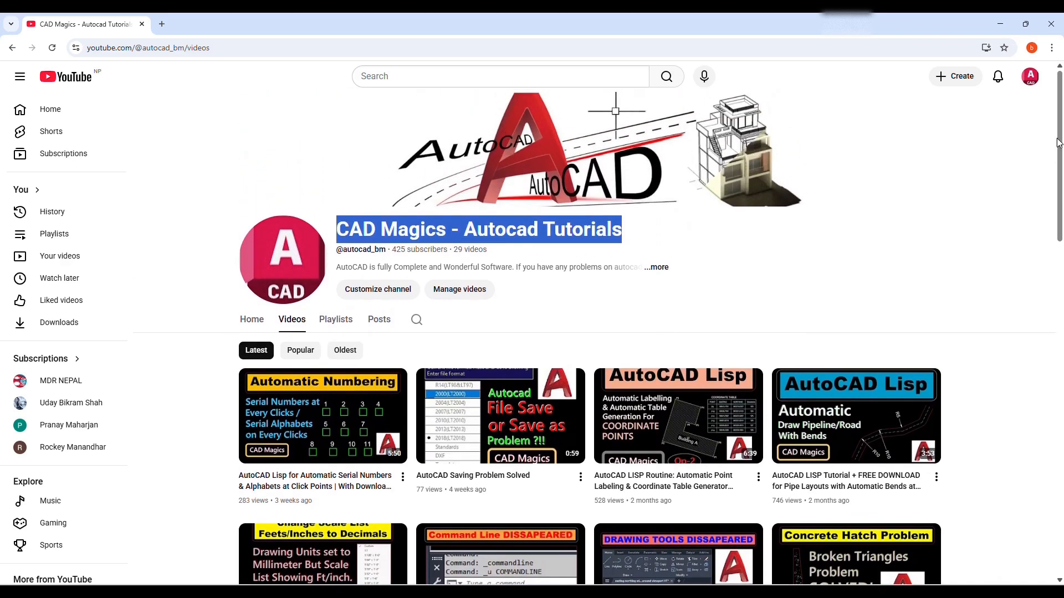
pyautogui.click(961, 236)
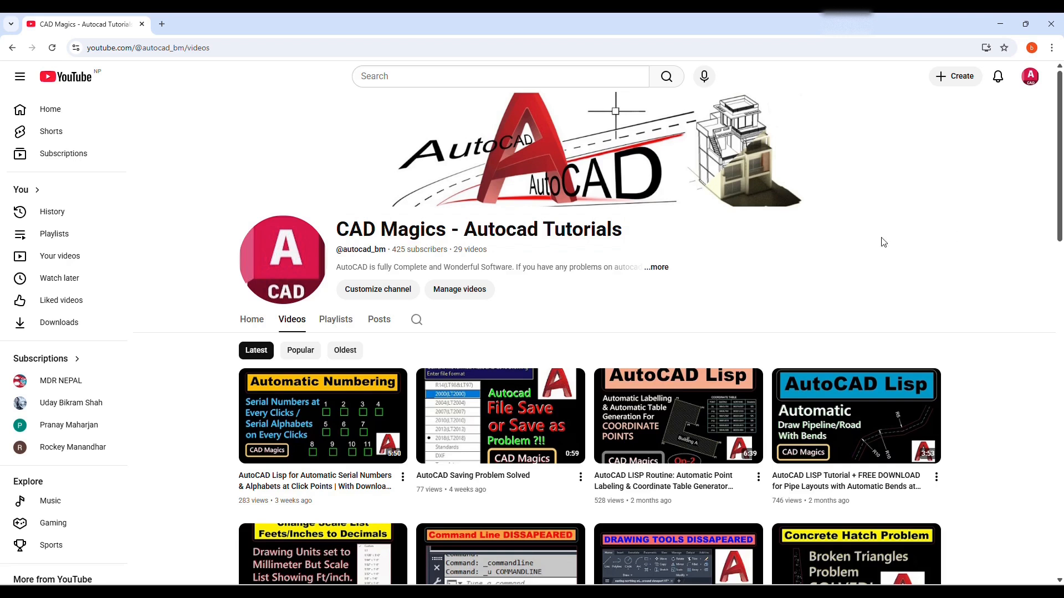